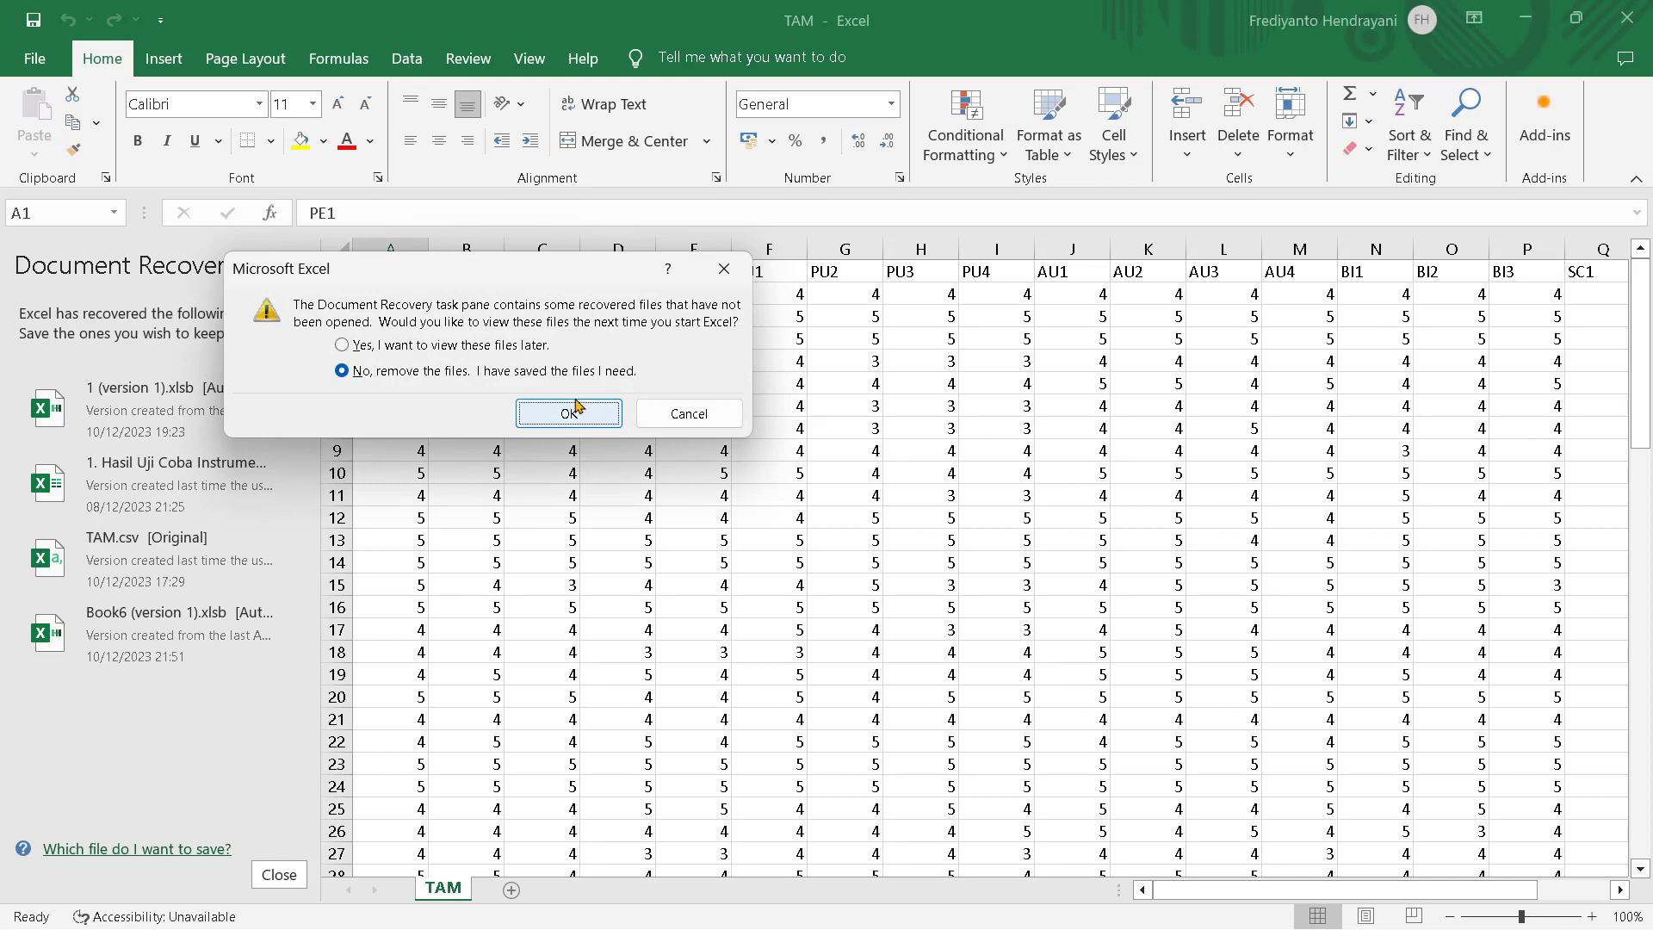
# Step: Dismiss the document recovery prompt, removing the unopened recovered files
pyautogui.click(568, 413)
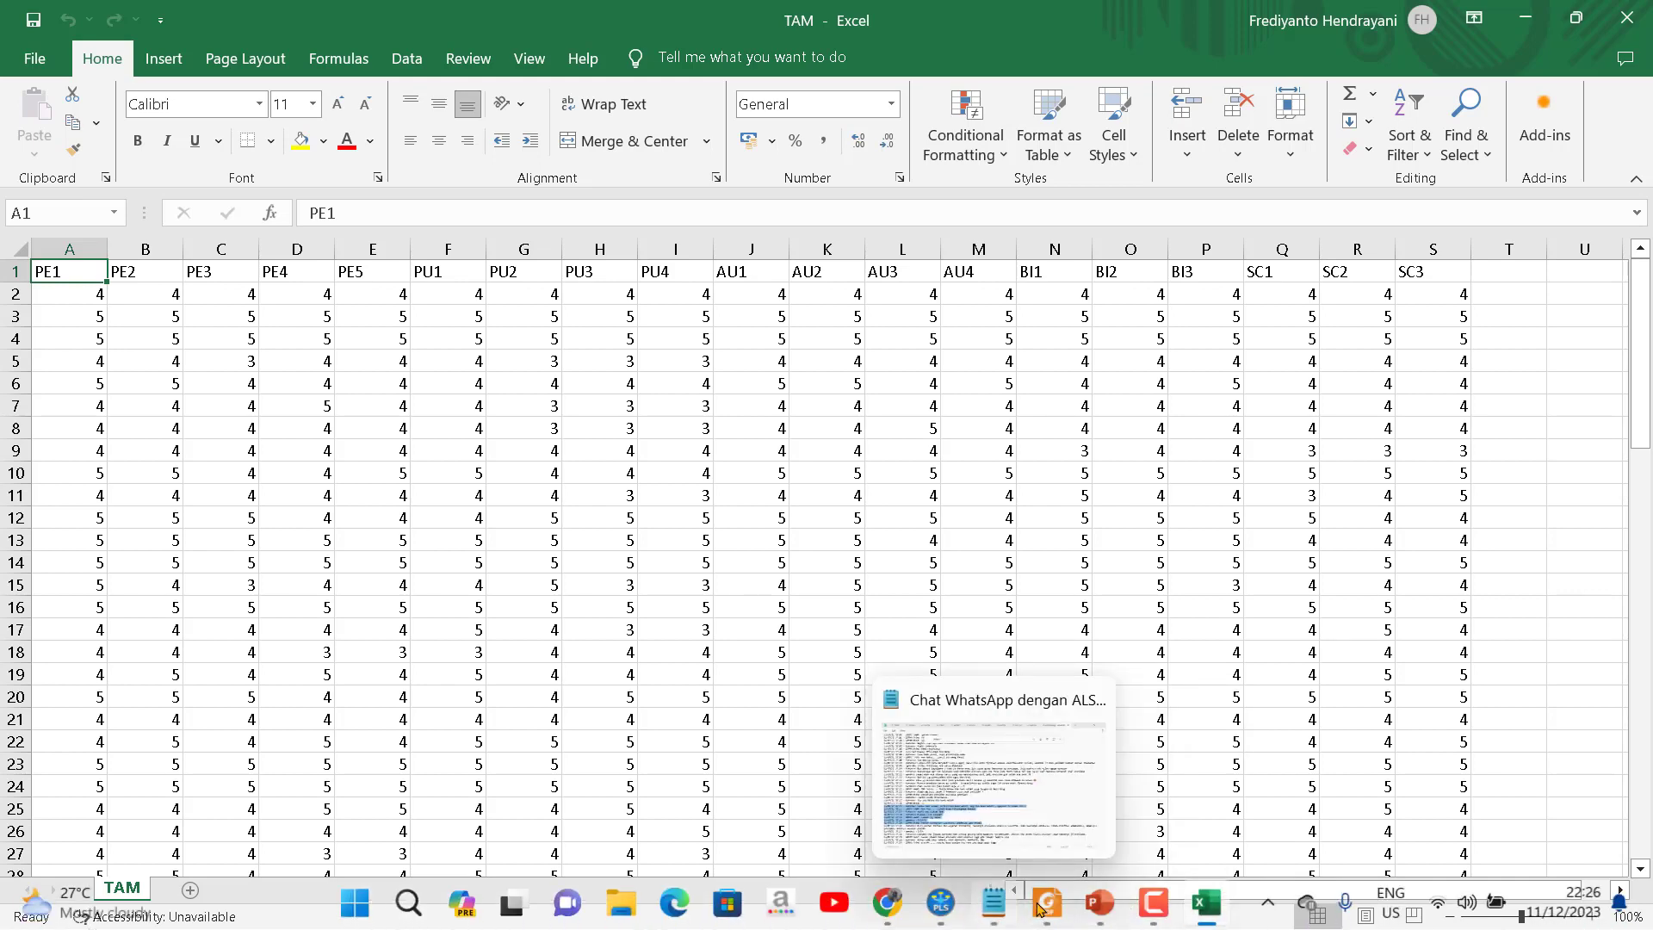
# Step: Switch to the questionnaire PDF in Foxit PDF Reader, view the respondent profile questions, and return to the TAM workbook in Excel
pyautogui.click(1045, 903)
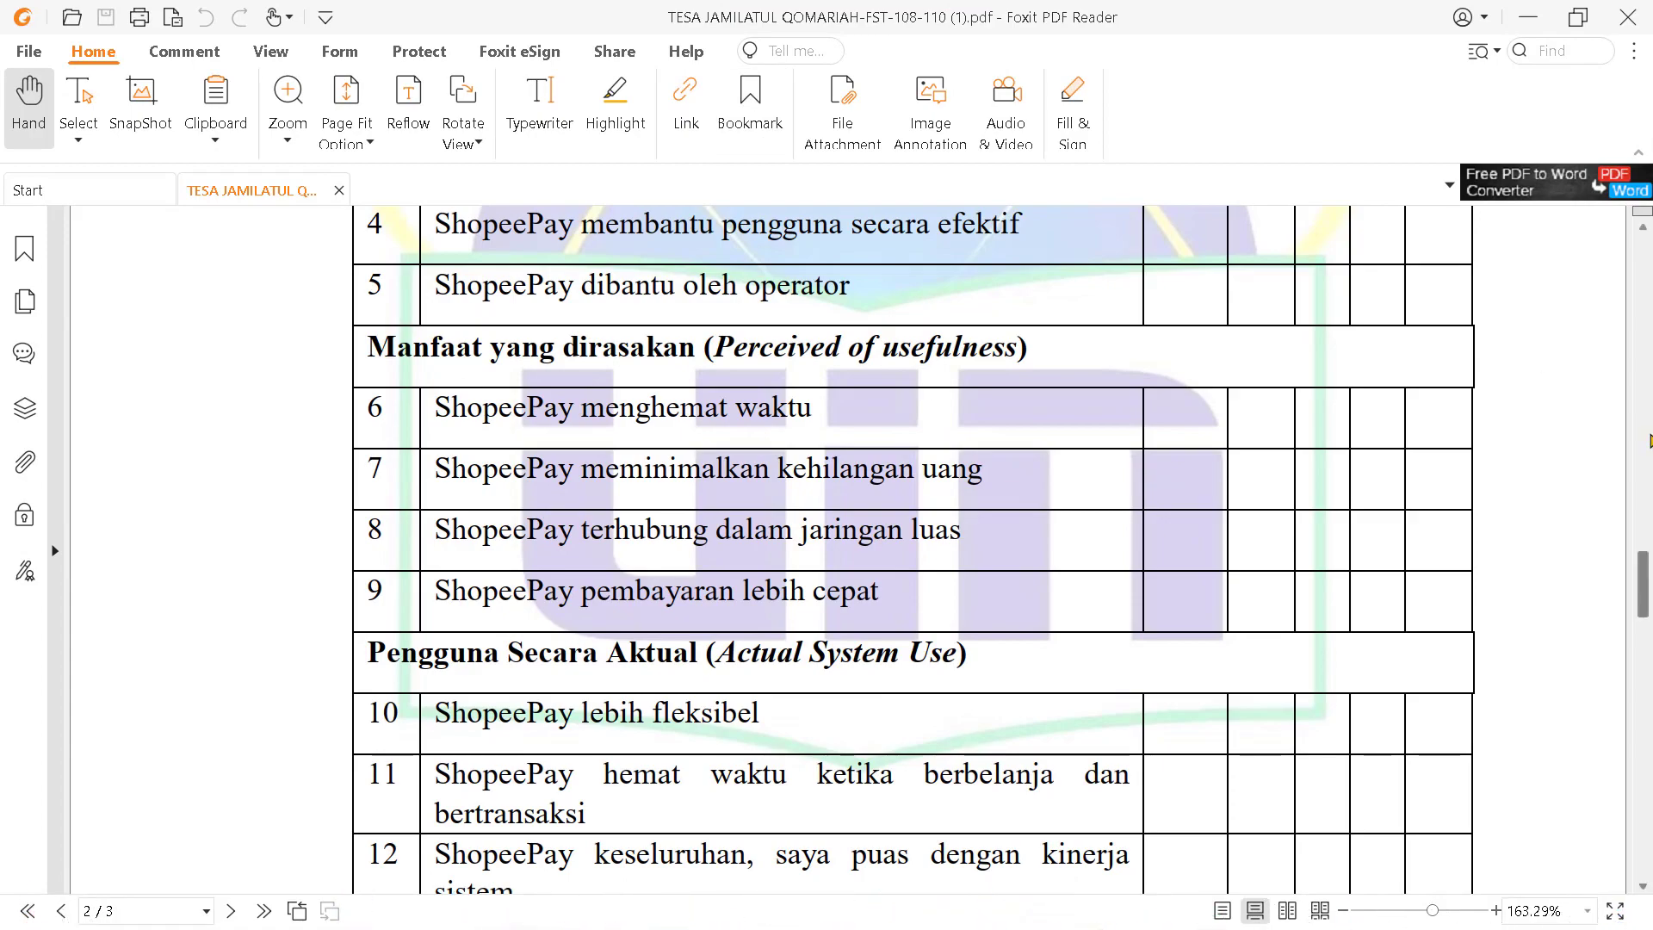
pyautogui.moveTo(1646, 582); pyautogui.dragTo(1645, 418)
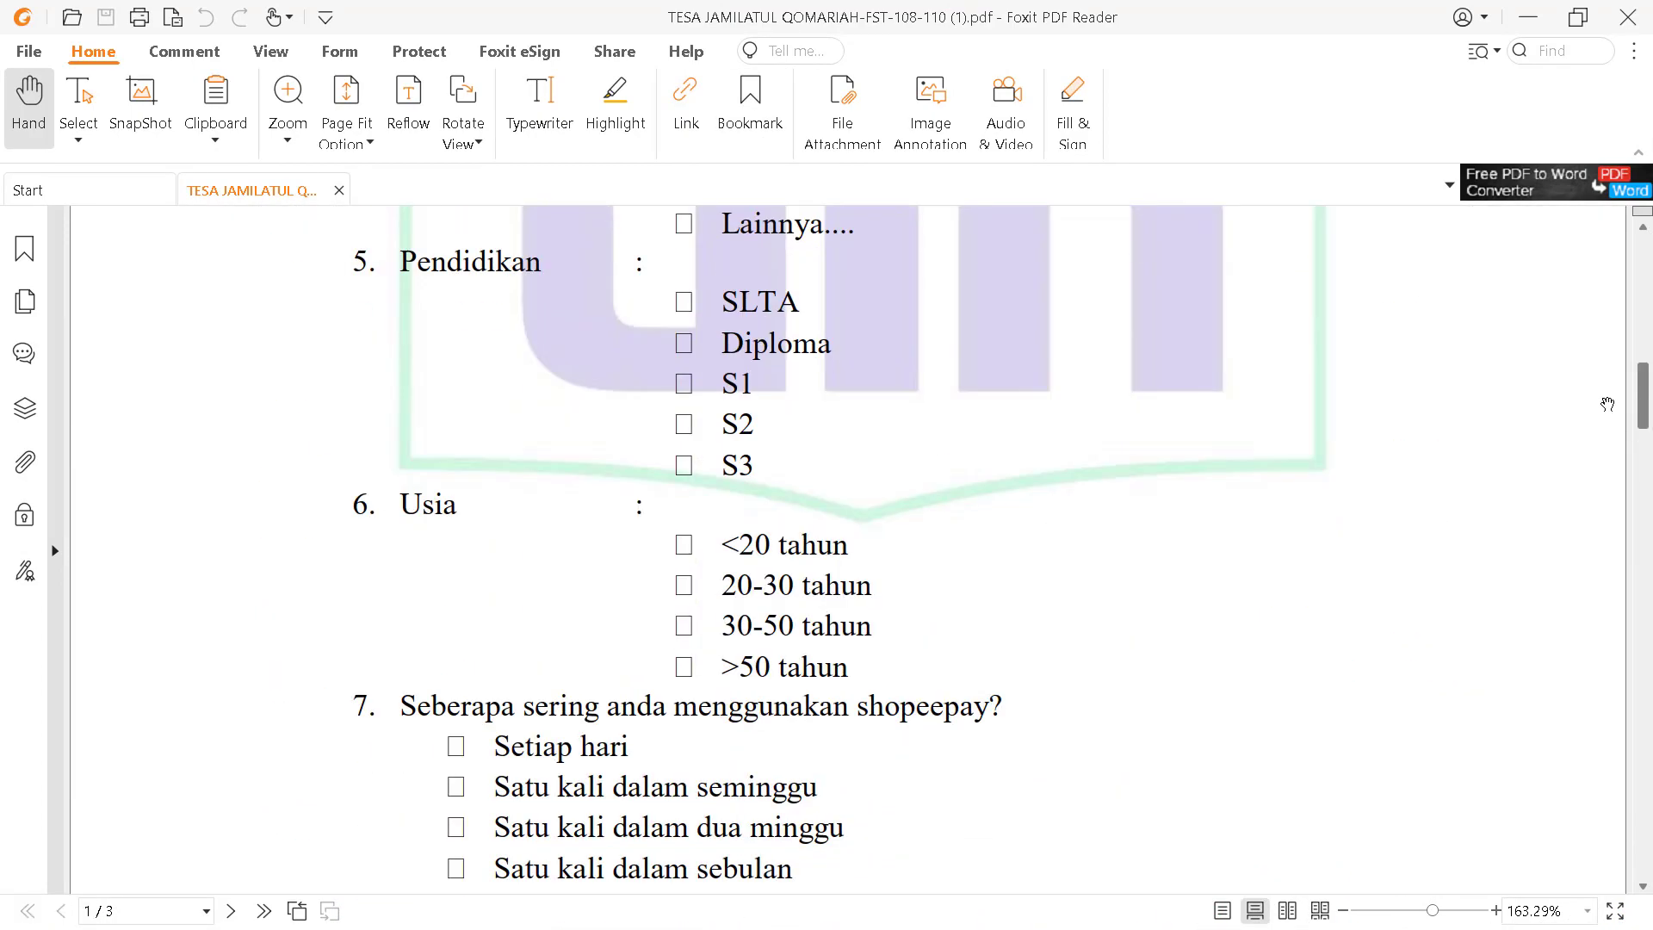
pyautogui.click(1206, 903)
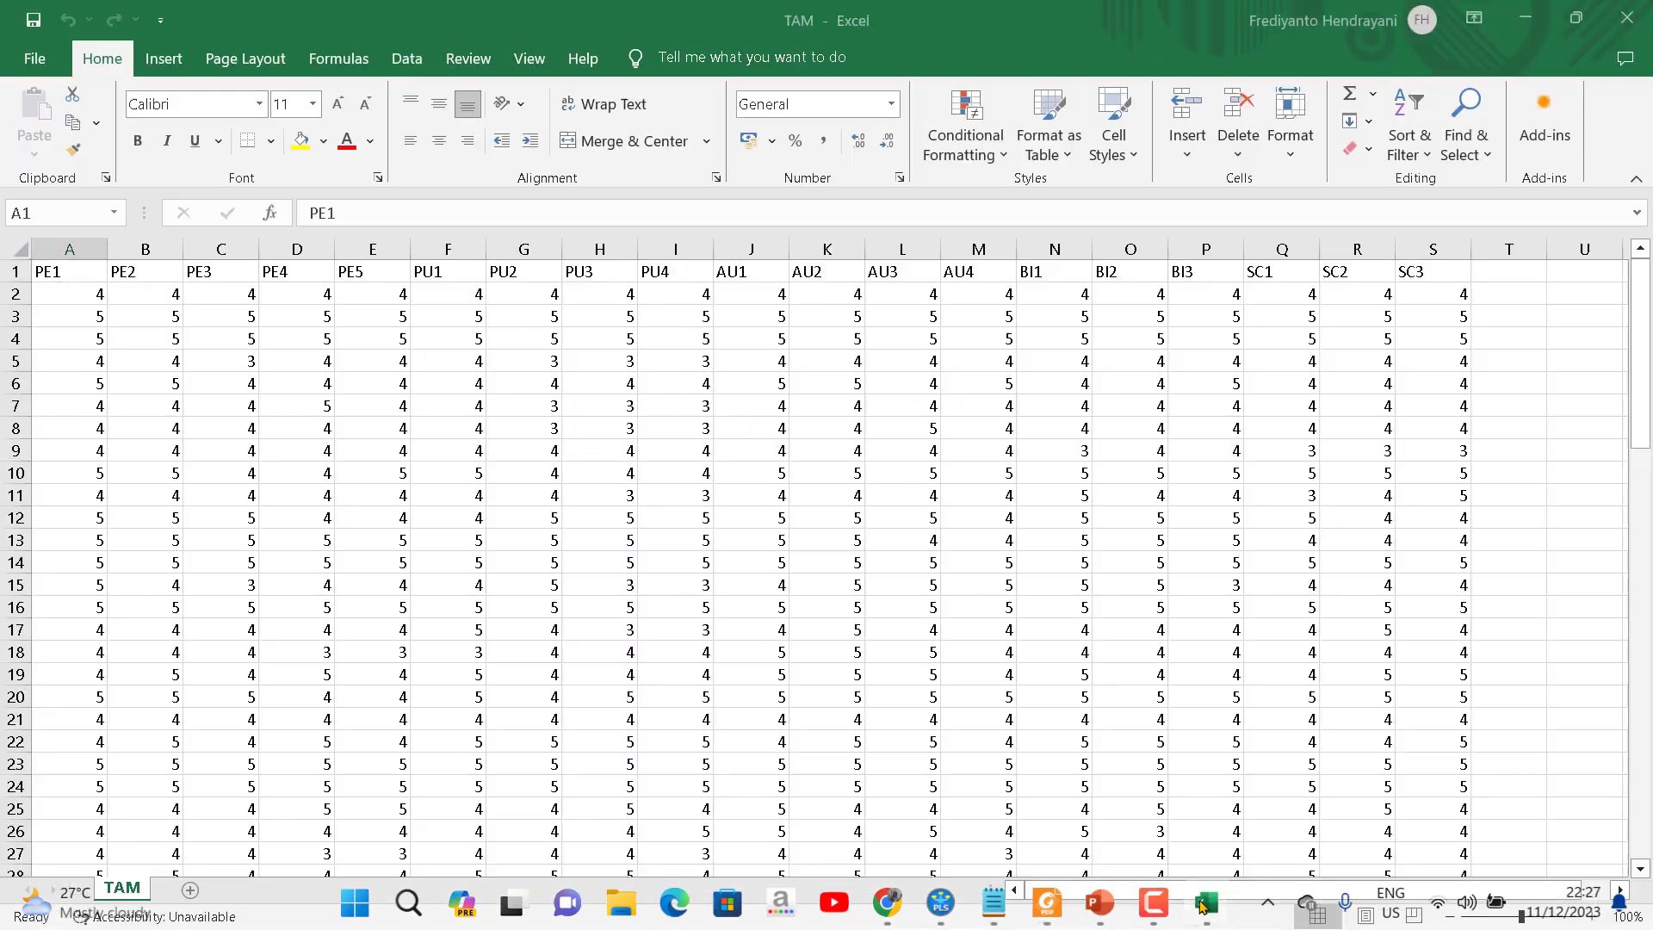
pyautogui.moveTo(1641, 309); pyautogui.dragTo(1637, 234)
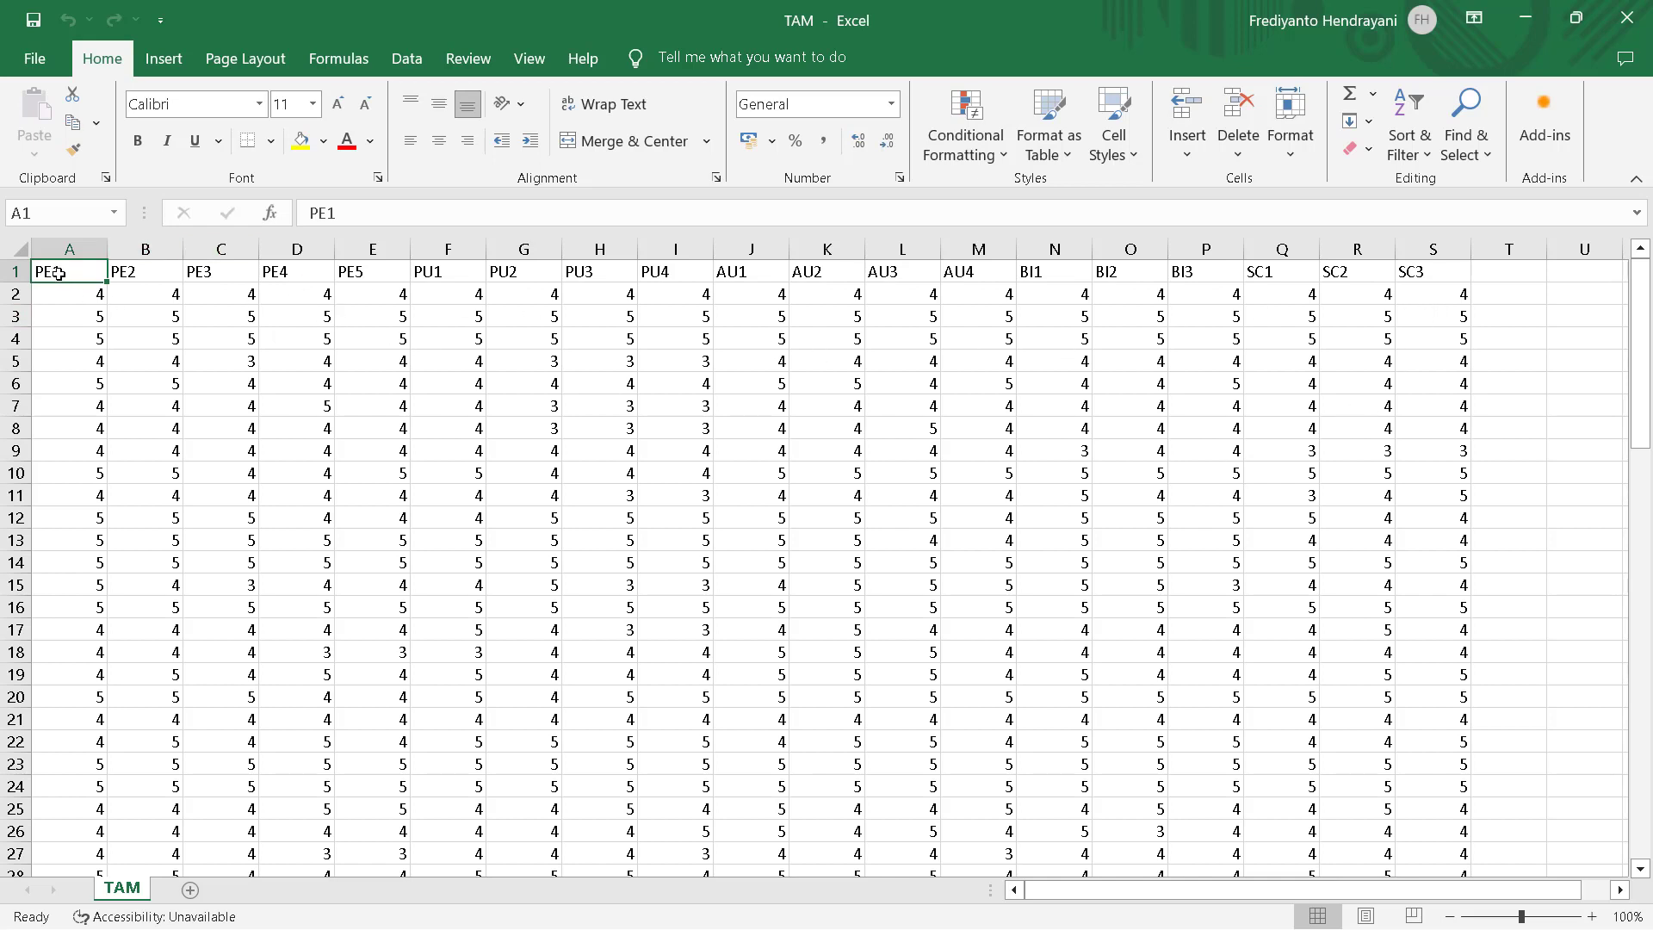
# Step: Compare the Perceived ease of use statements in the questionnaire PDF with the PE columns of the TAM sheet in Excel
pyautogui.moveTo(1031, 922)
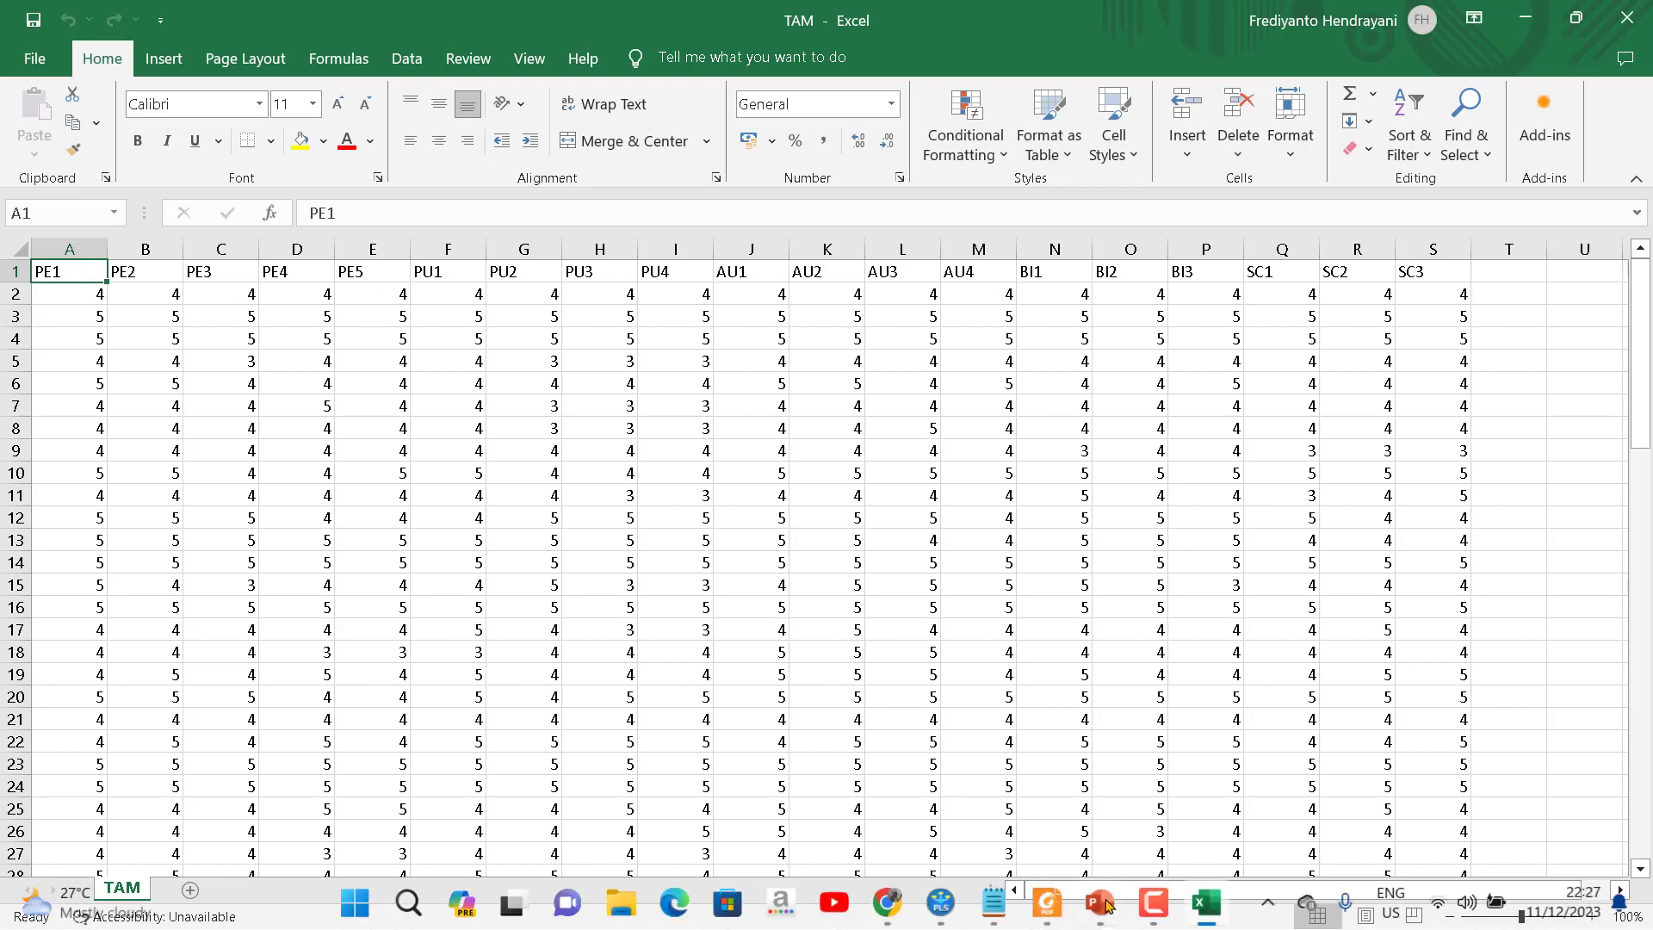
pyautogui.click(1046, 903)
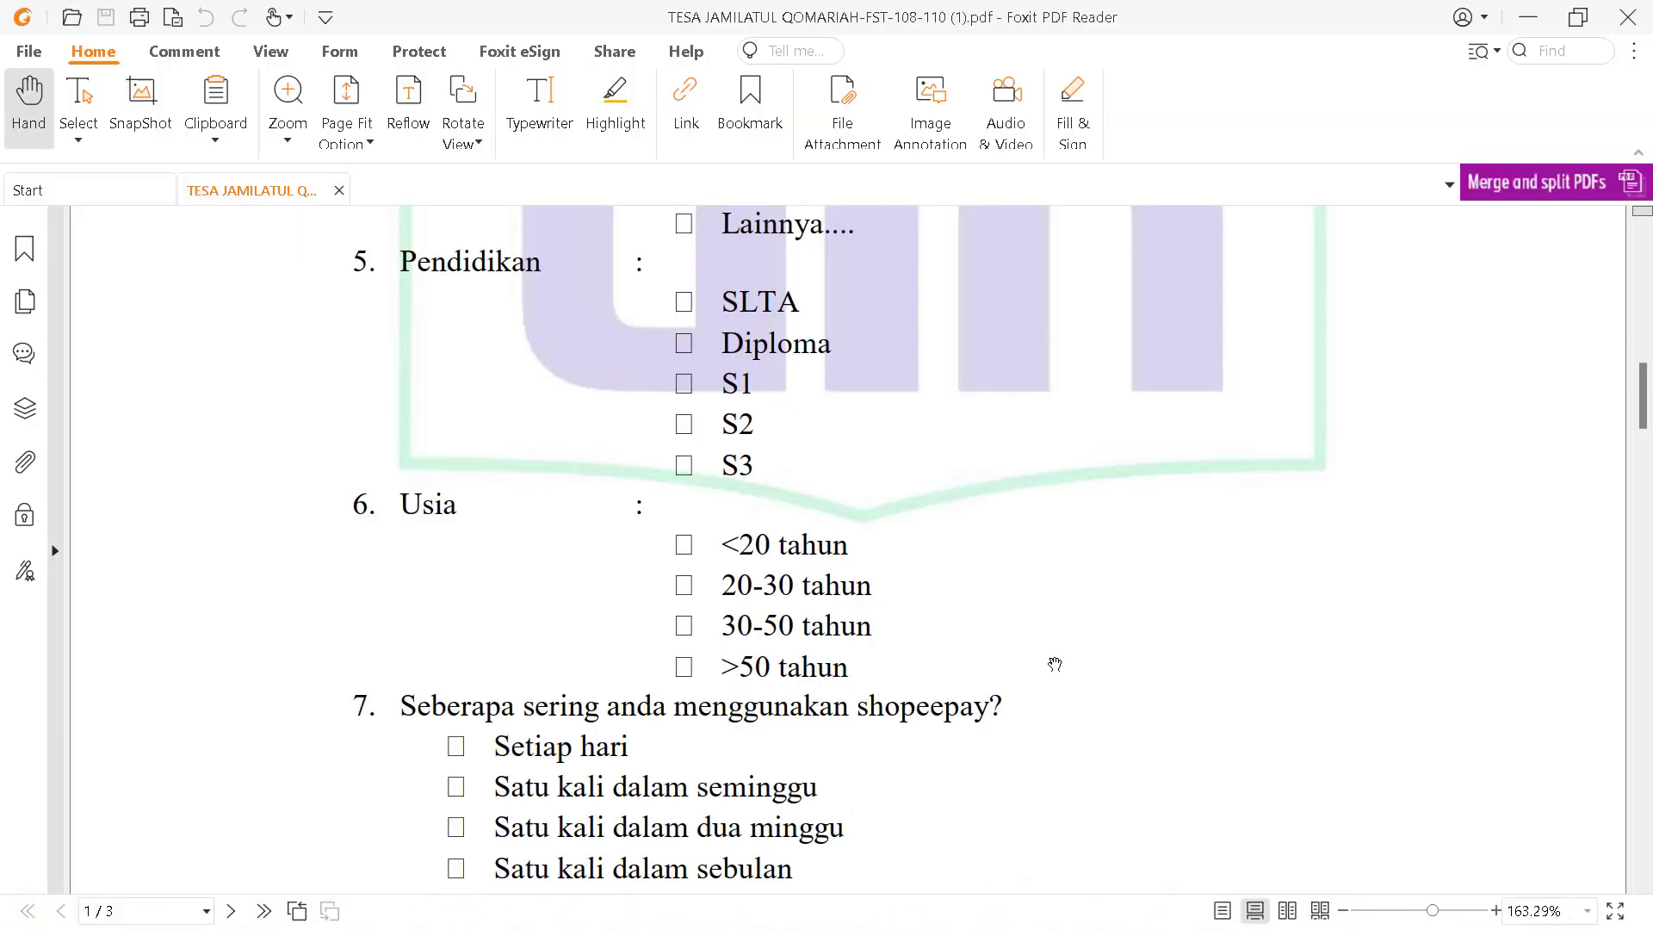
pyautogui.scroll(-15, 1055, 664)
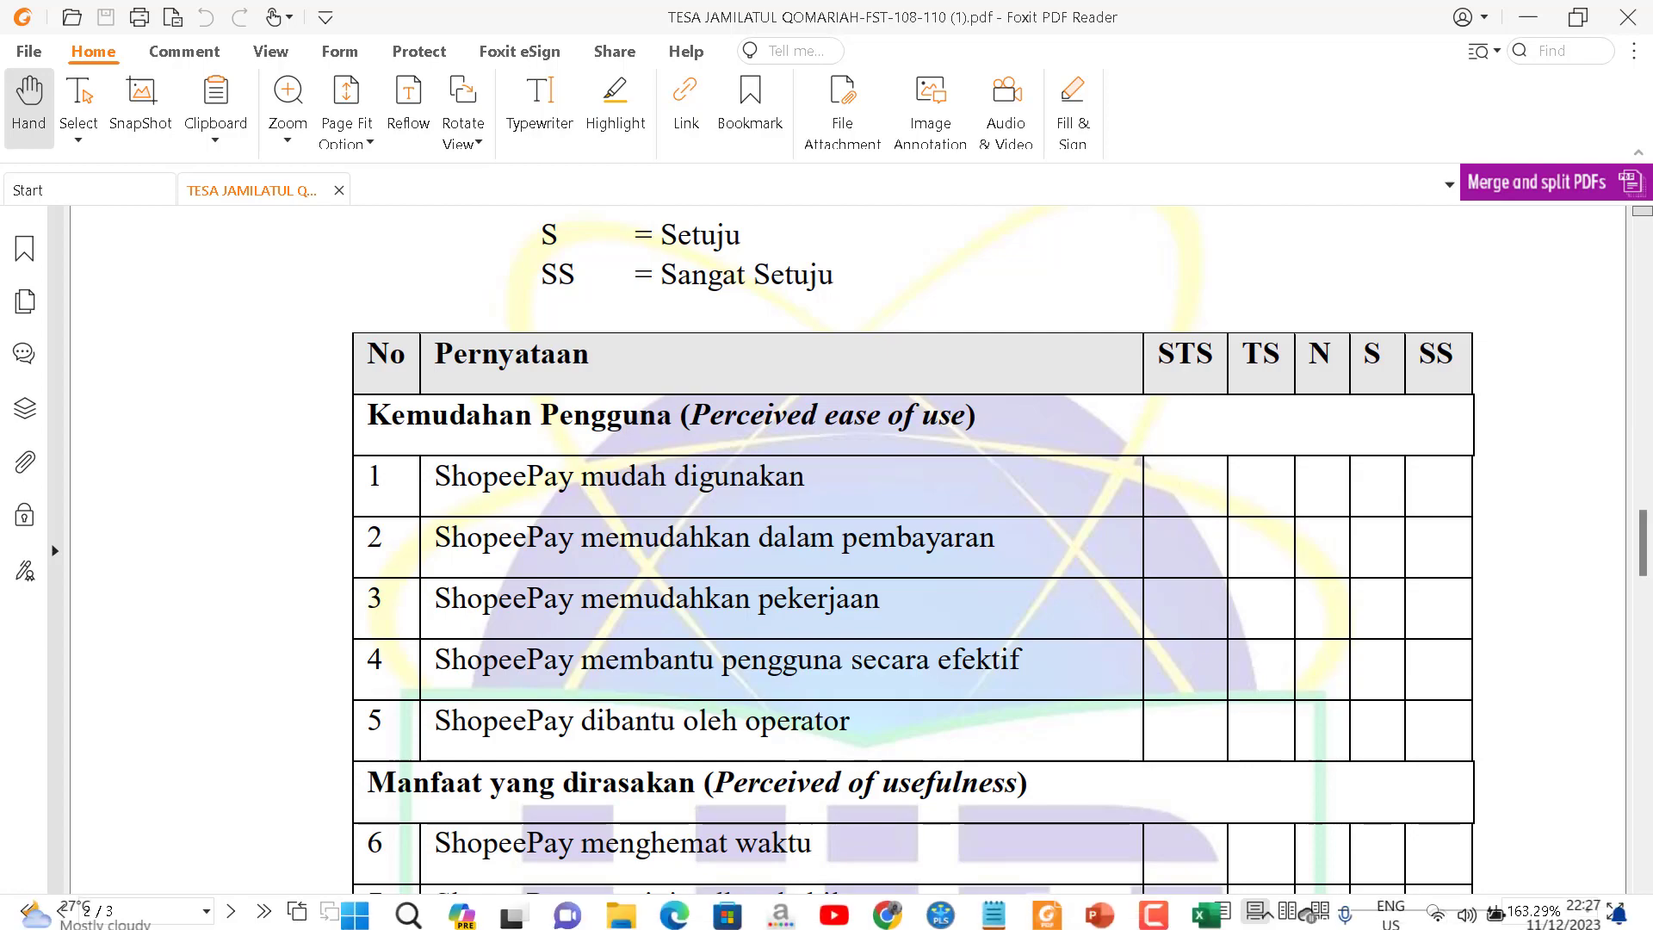
pyautogui.click(1206, 902)
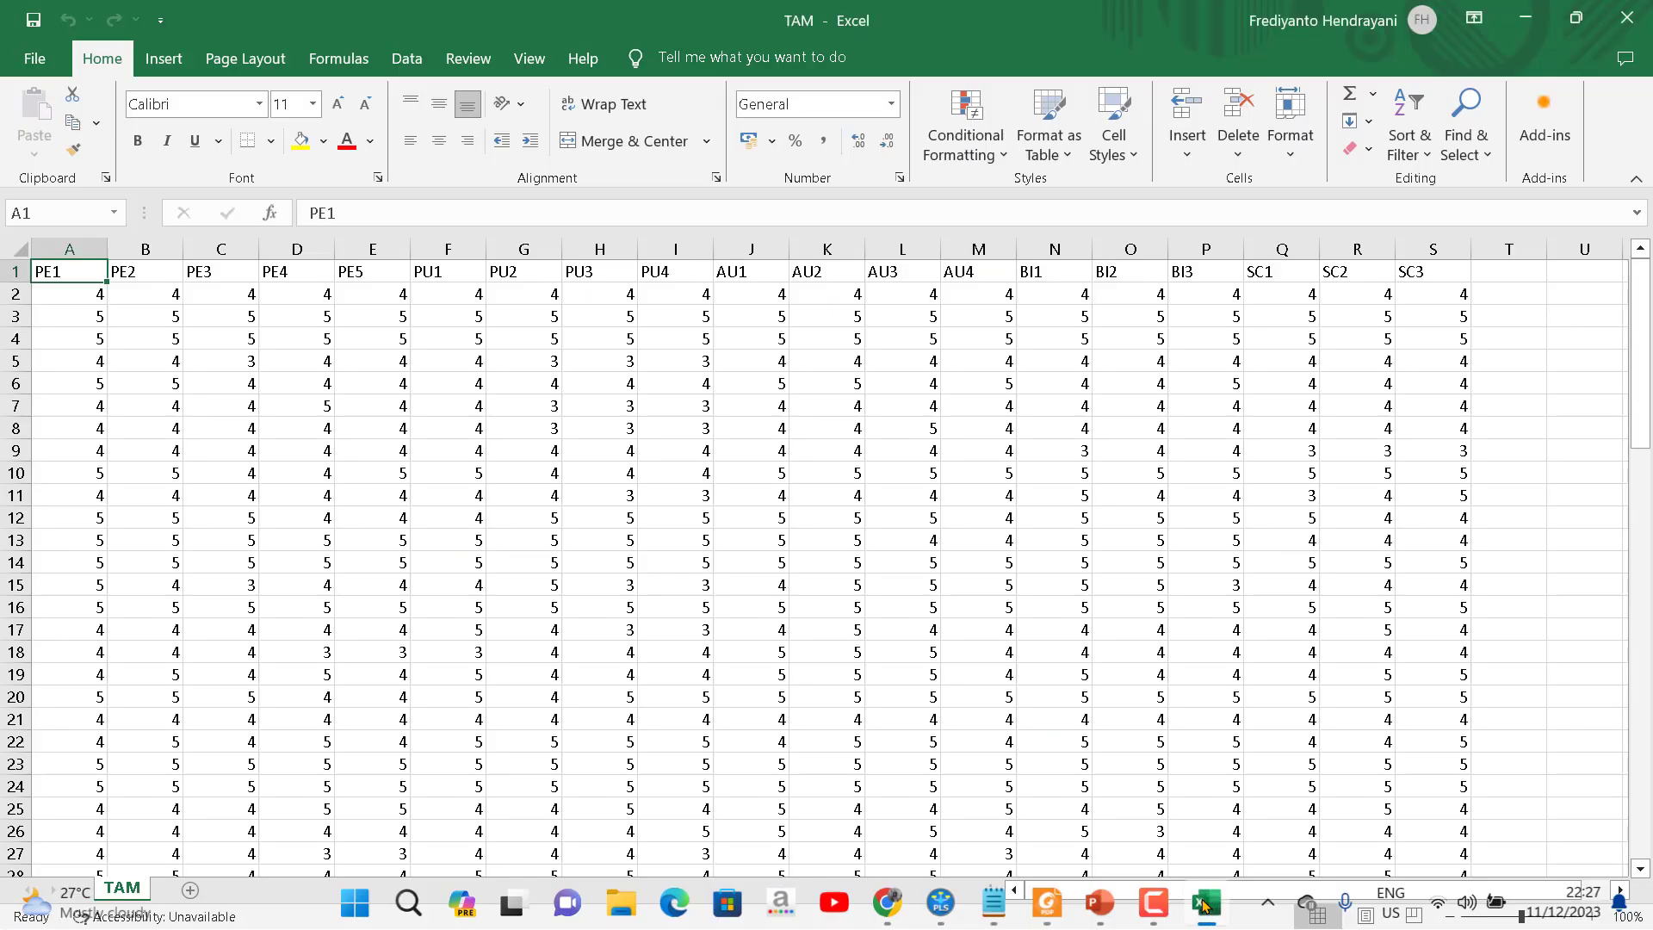
pyautogui.click(1205, 903)
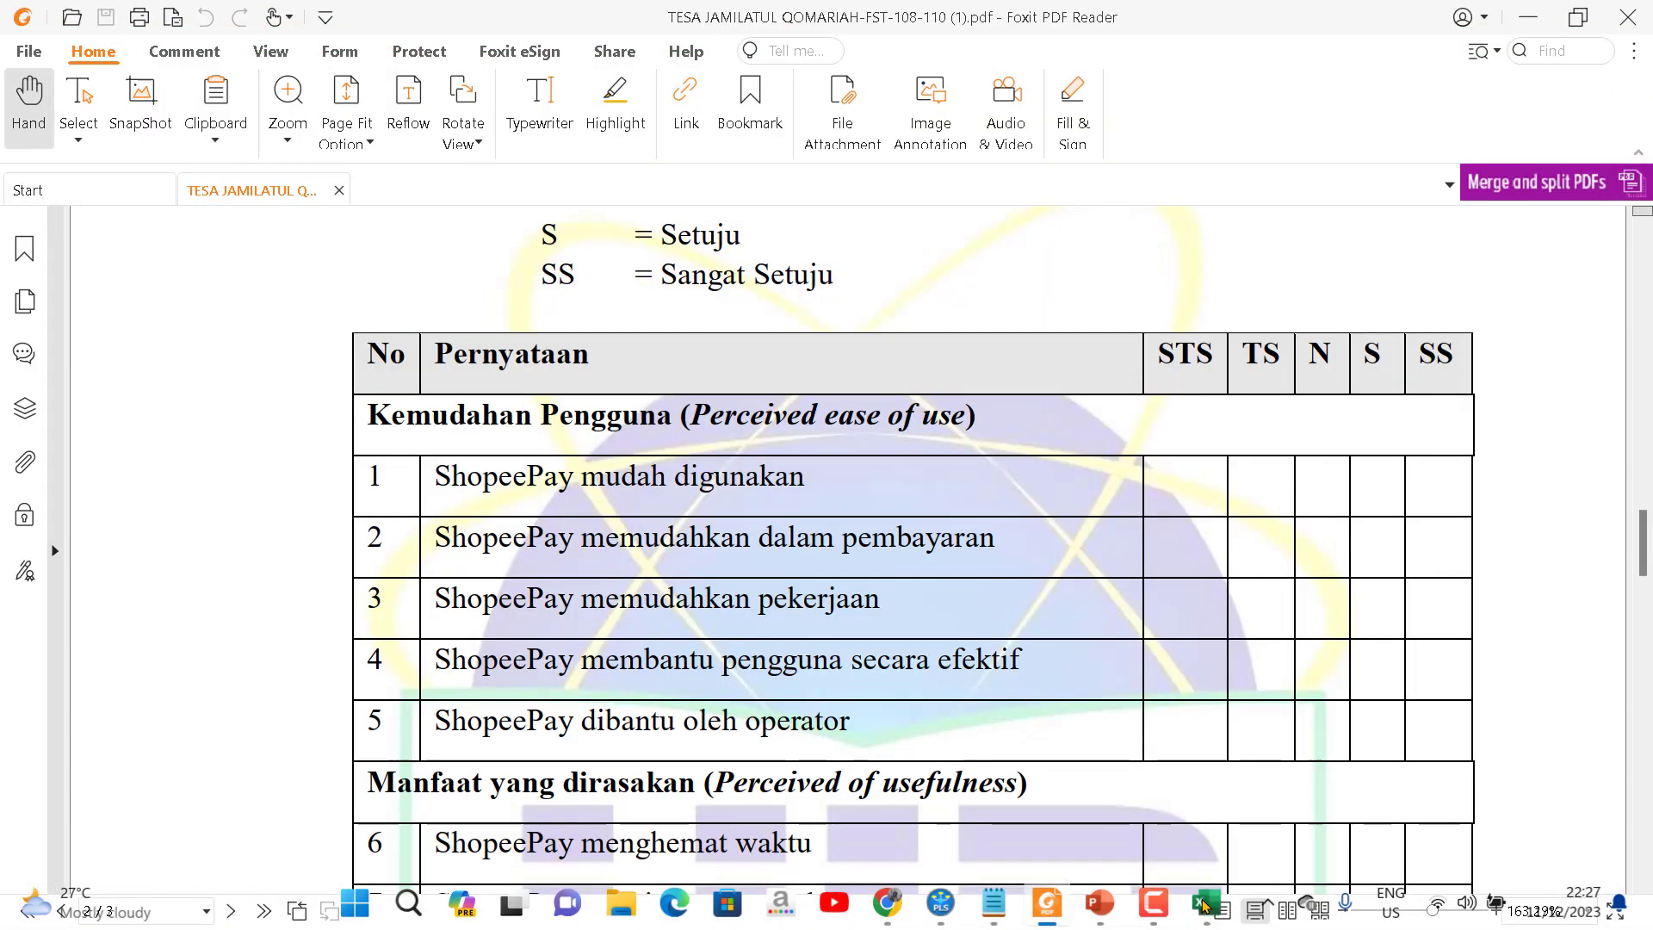
pyautogui.click(1206, 902)
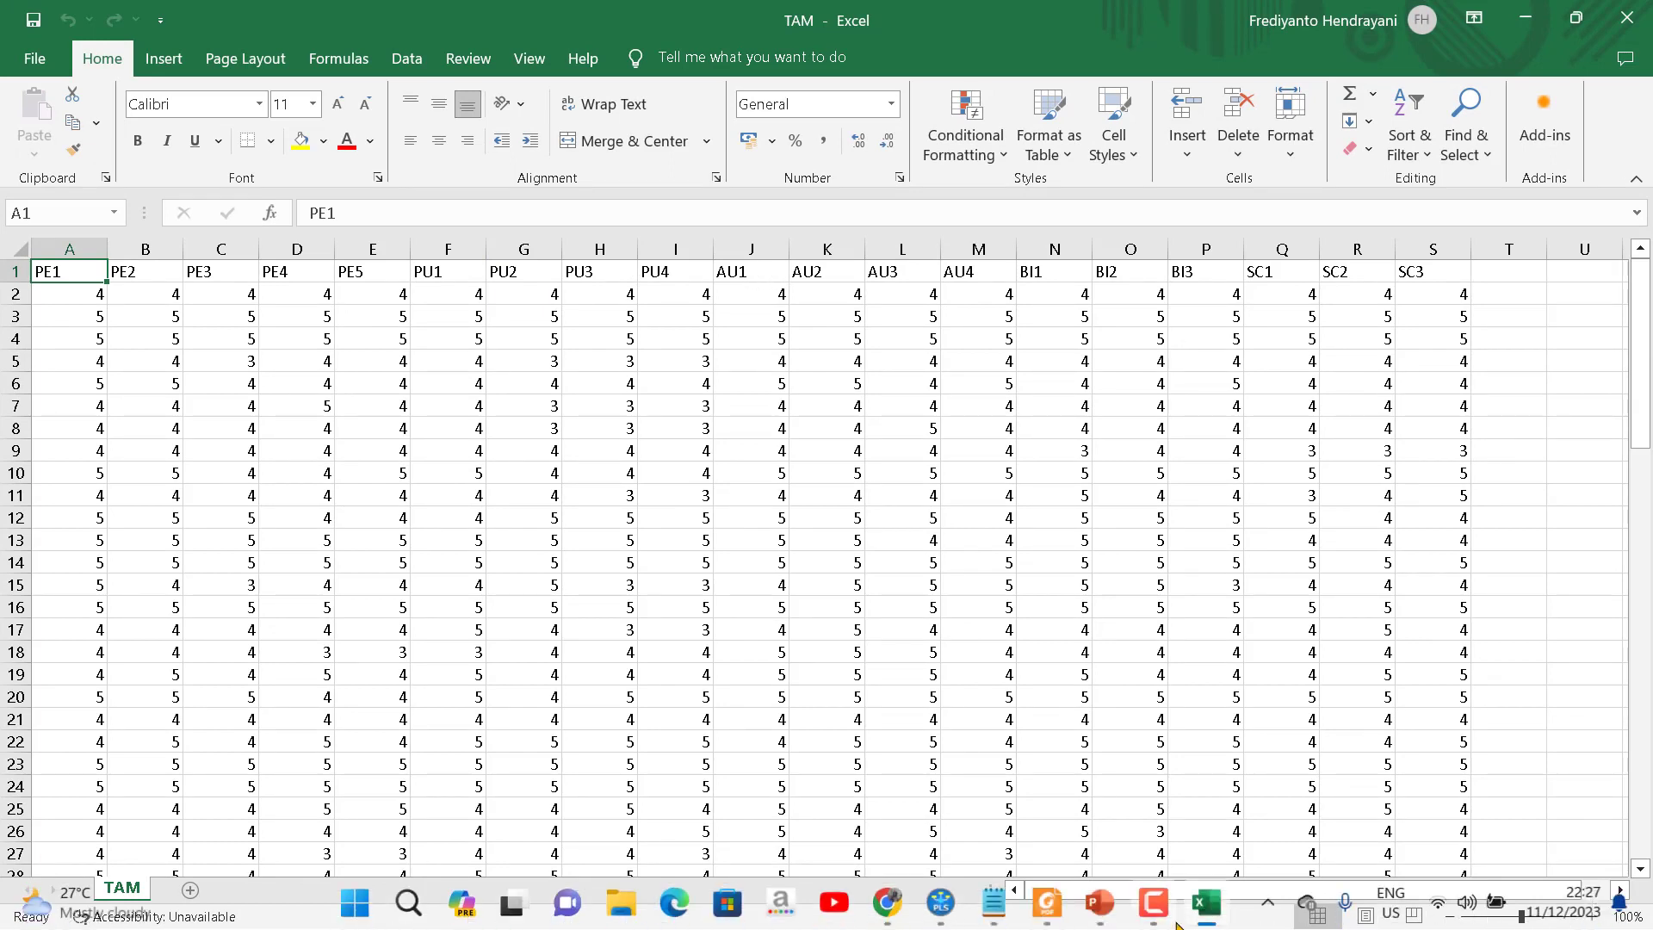
pyautogui.moveTo(1154, 903)
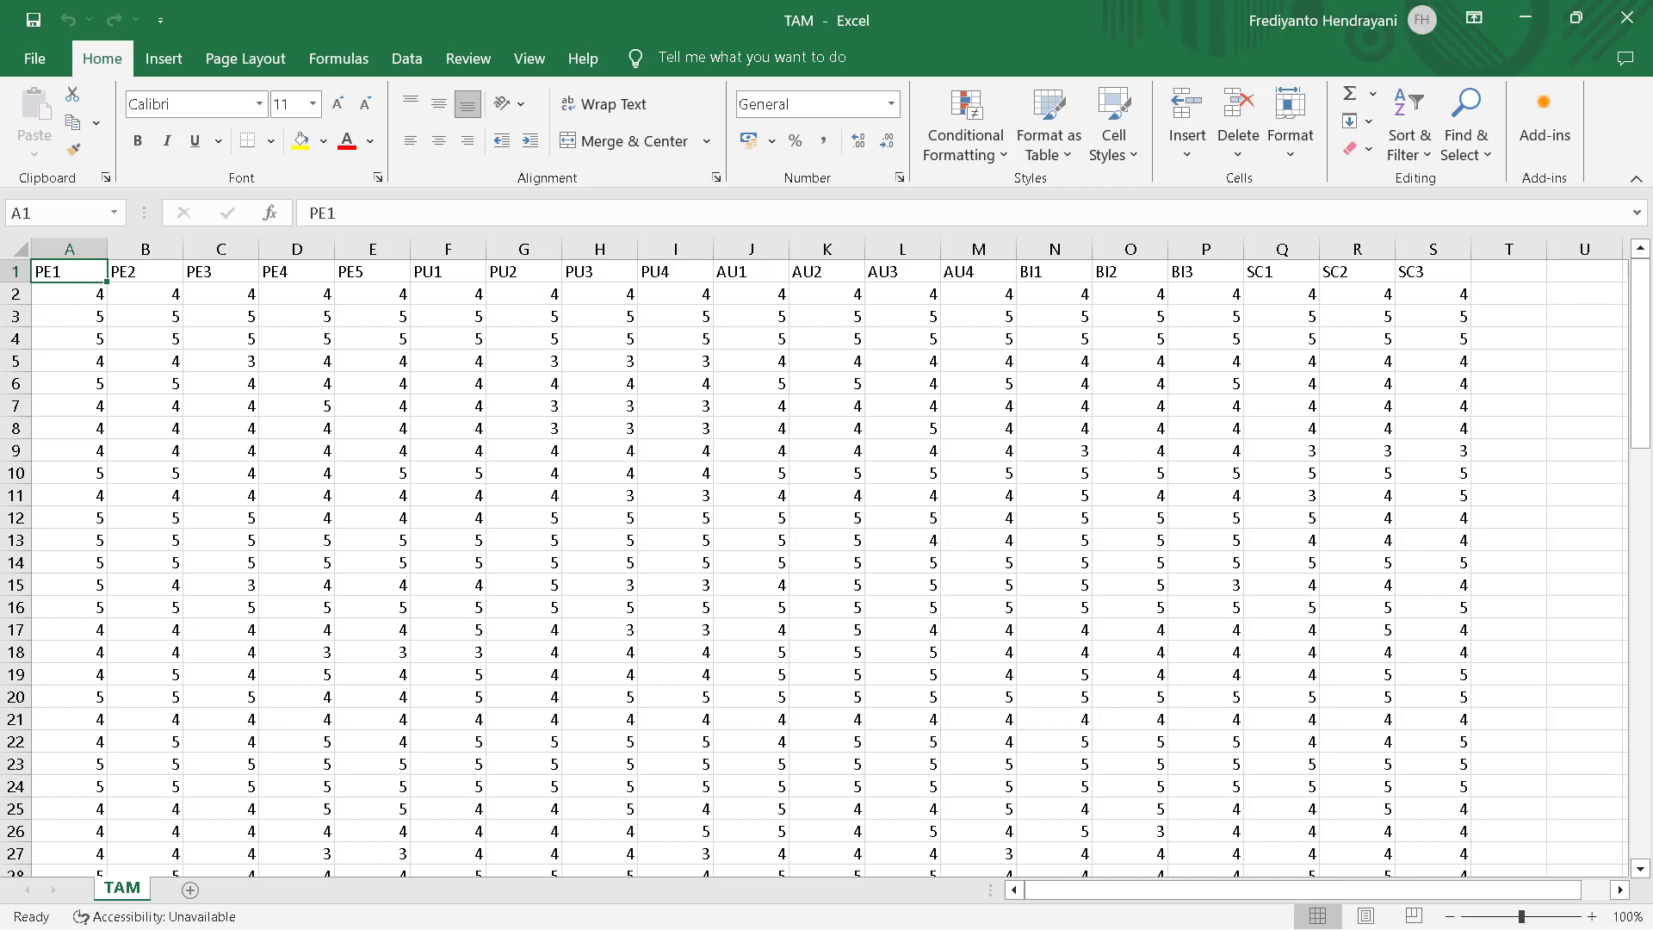
# Step: Check the Behavioral intention to use and Security statements in the questionnaire PDF against the TAM sheet's indicator columns in Excel
pyautogui.click(1047, 902)
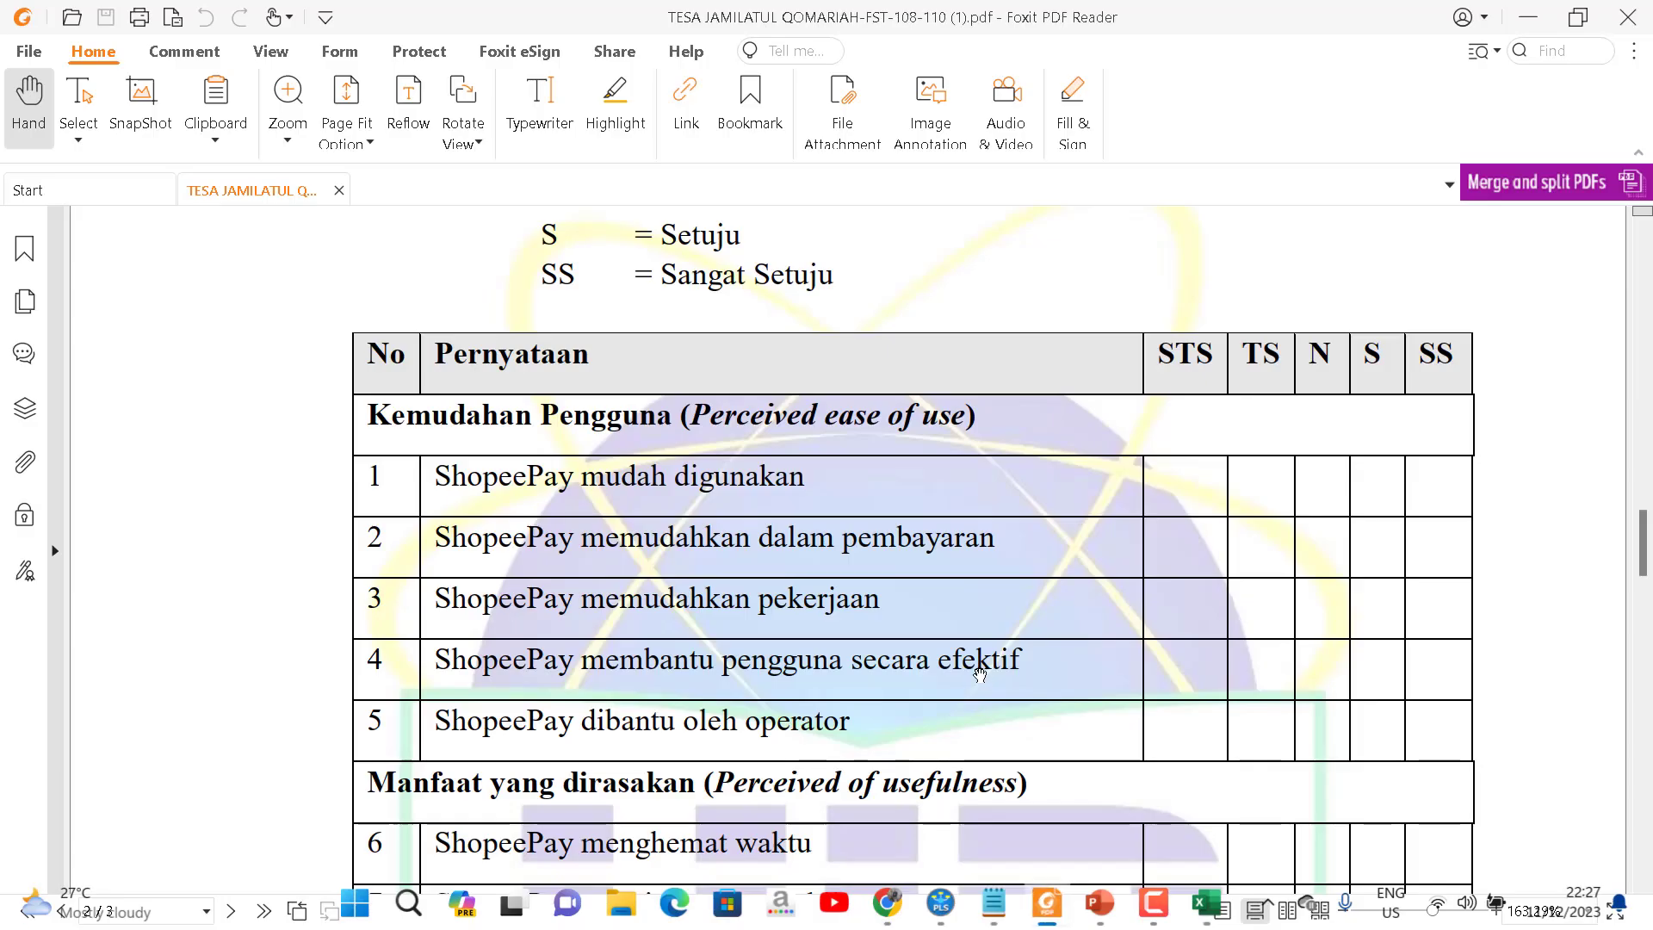
pyautogui.scroll(-15, 980, 674)
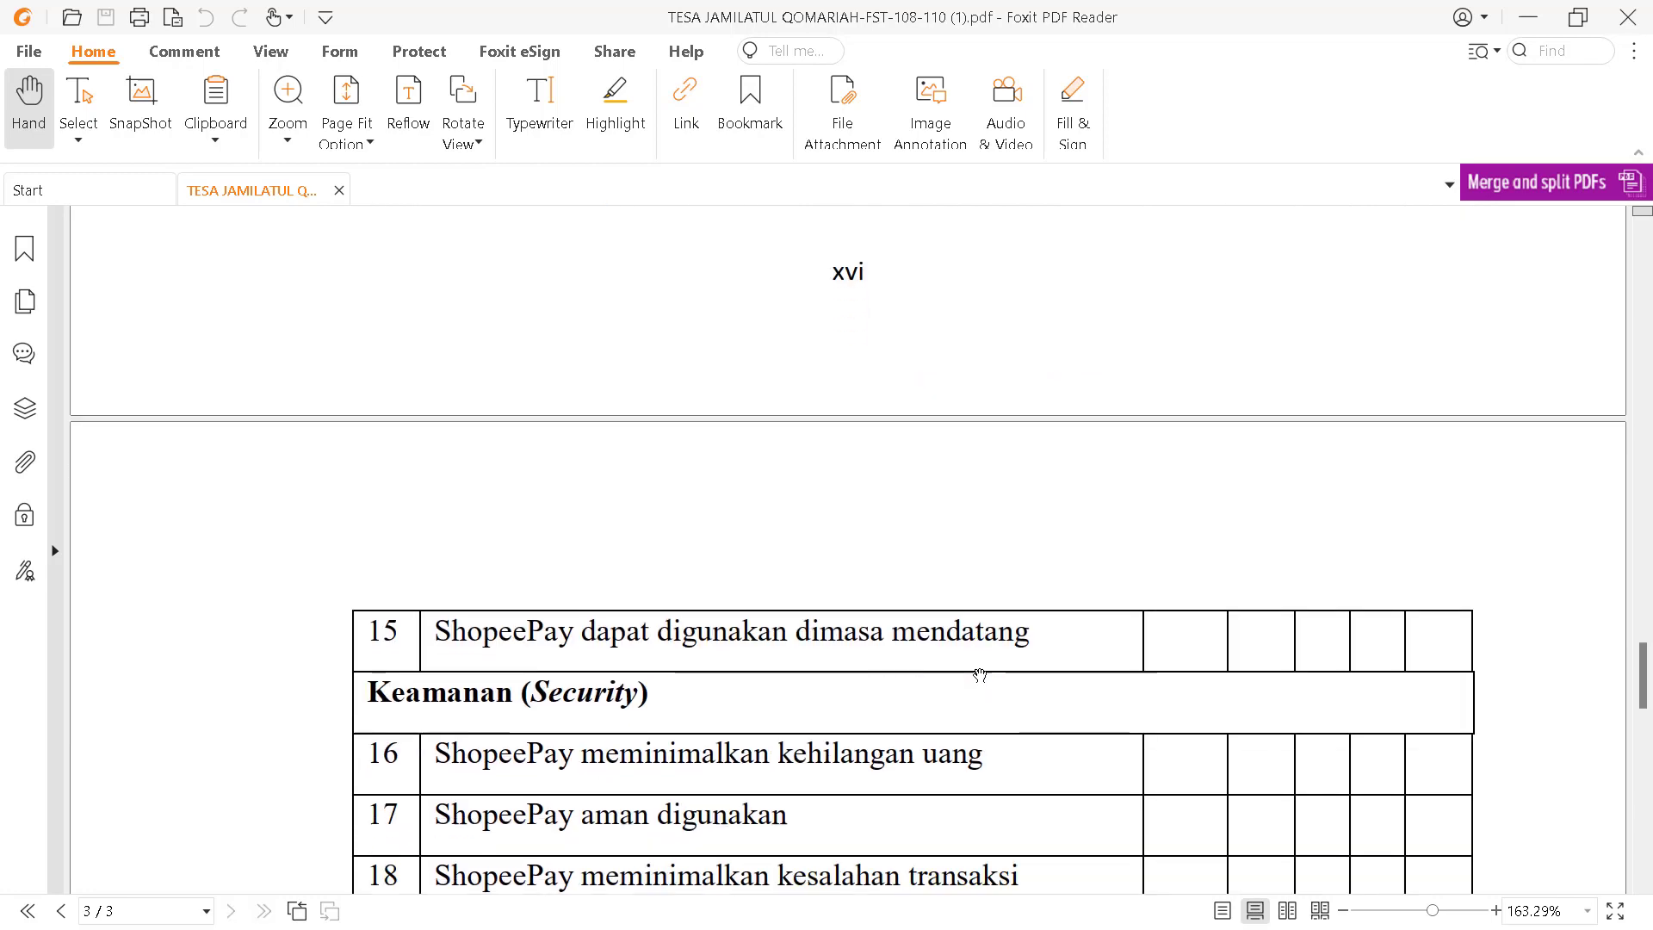
pyautogui.scroll(5, 980, 674)
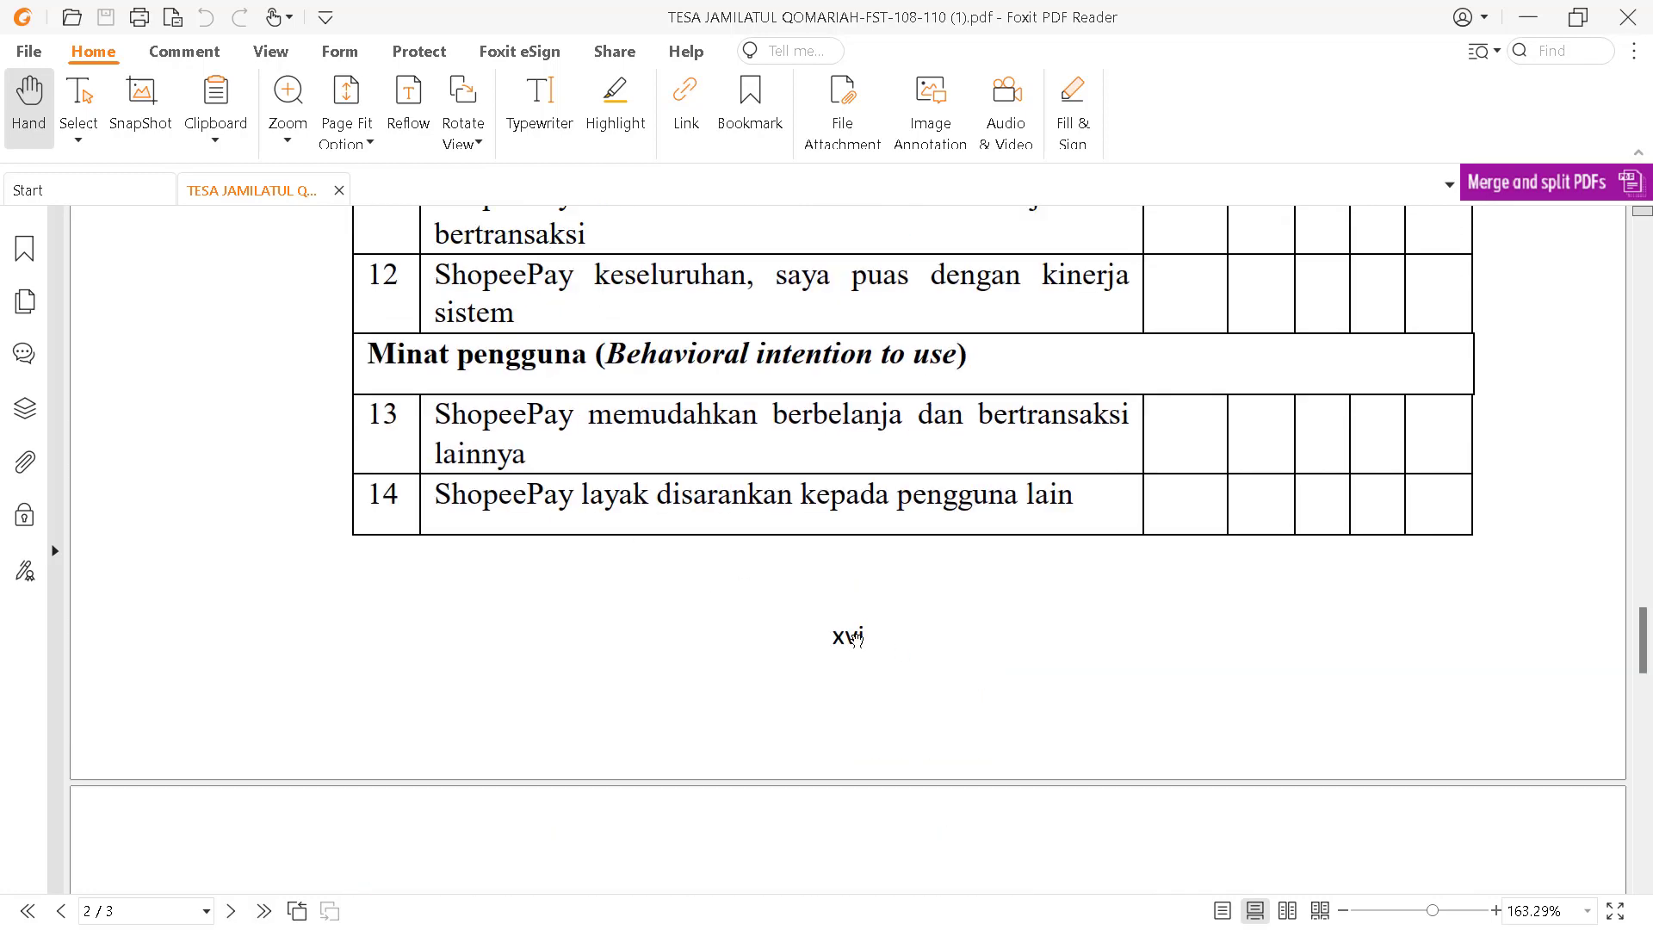
pyautogui.click(1206, 914)
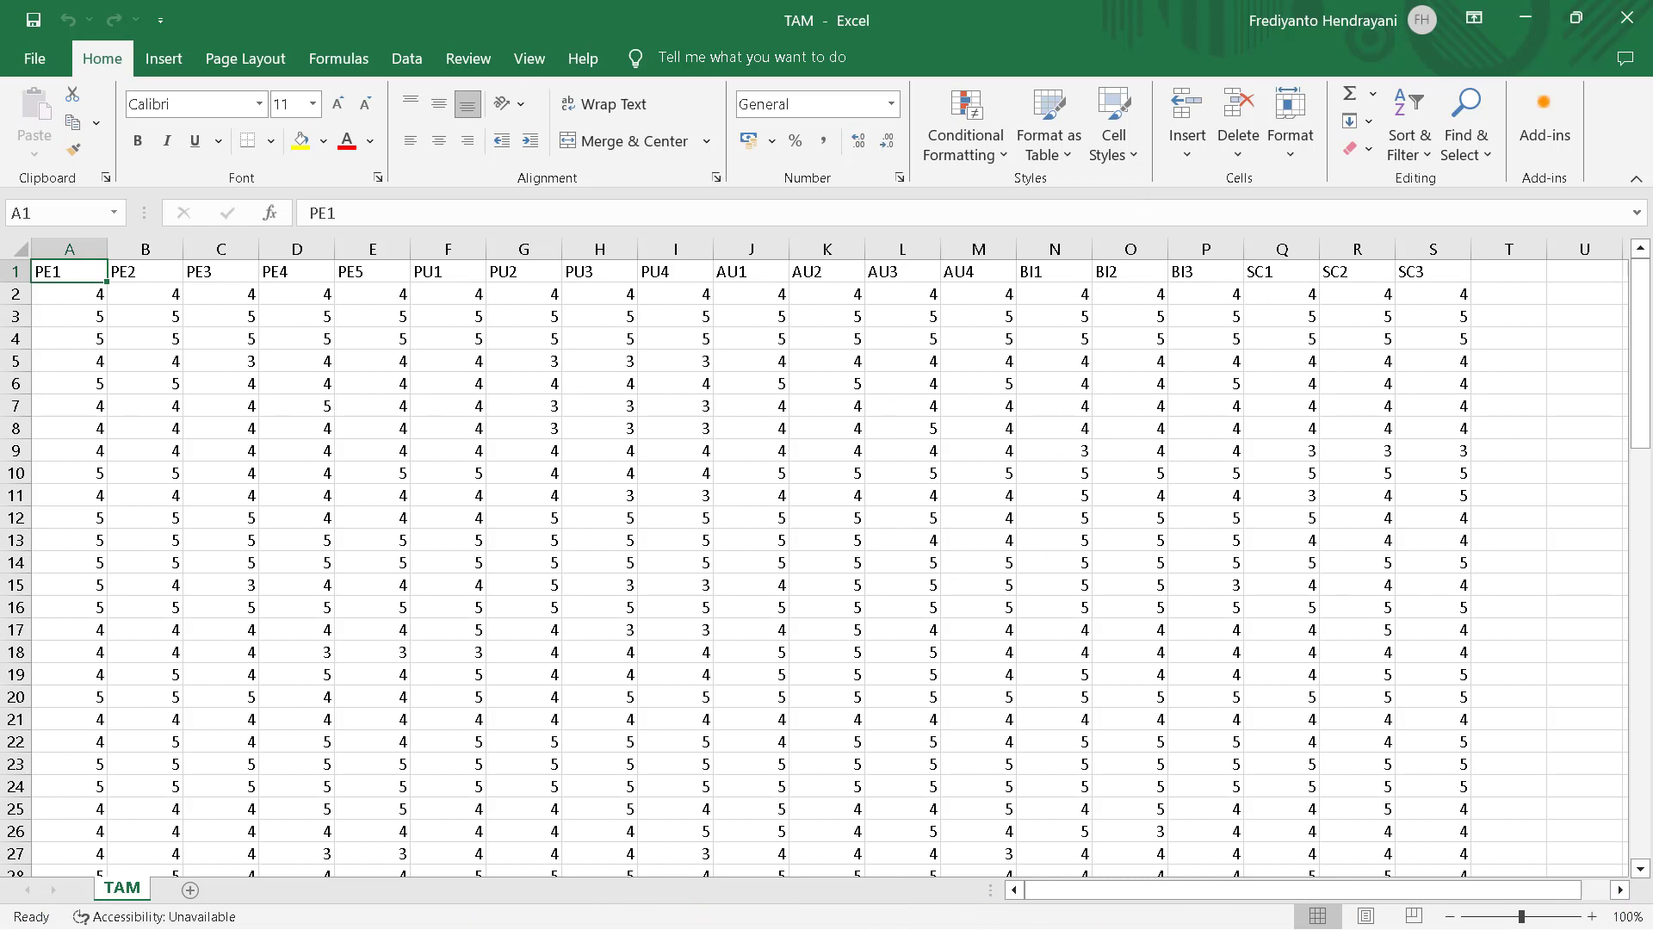
pyautogui.moveTo(1641, 353); pyautogui.dragTo(1645, 250)
# Step: Minimize the TAM workbook and switch to the penerimaan path model in SmartPLS
pyautogui.click(1525, 19)
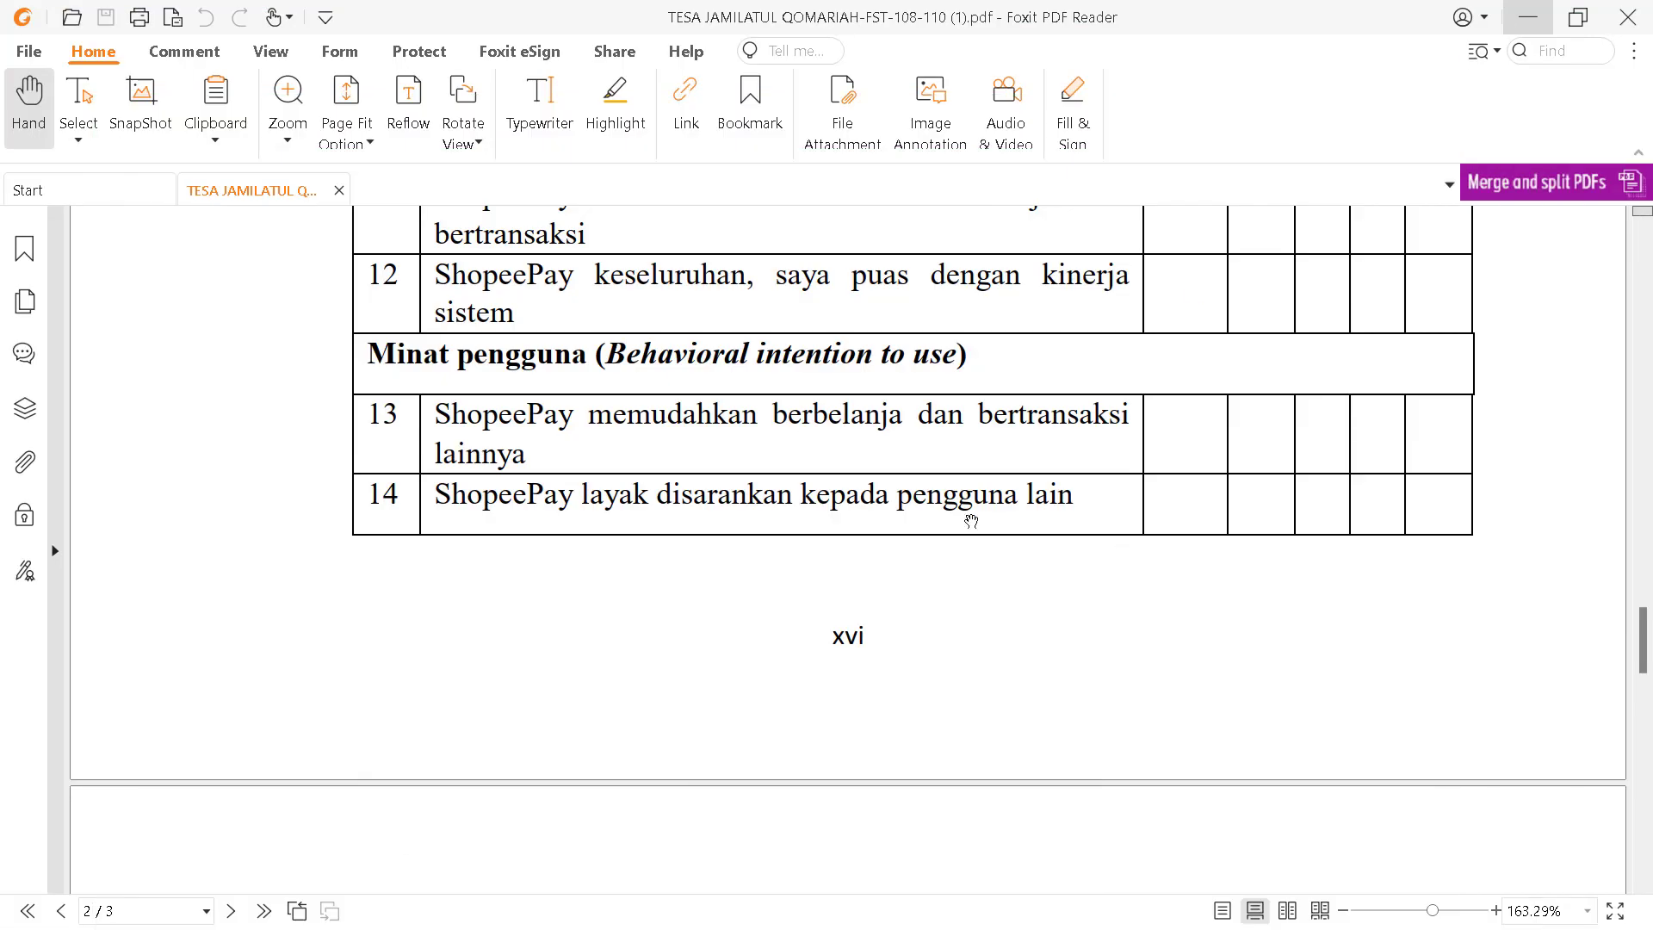
pyautogui.moveTo(946, 925)
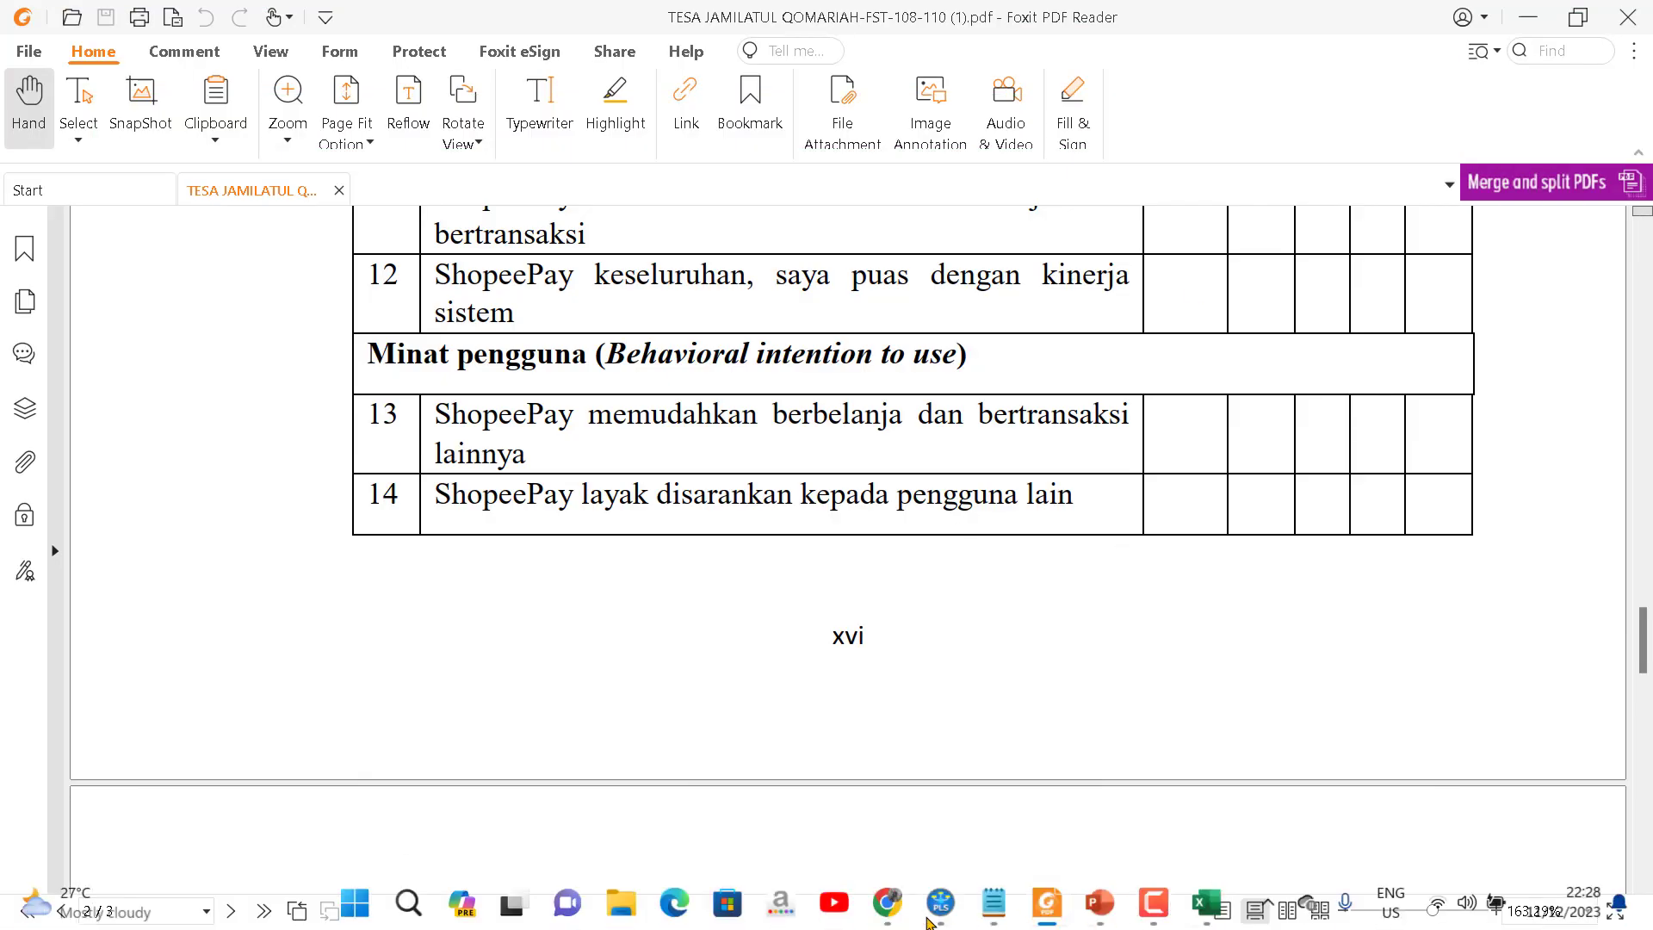
pyautogui.click(939, 913)
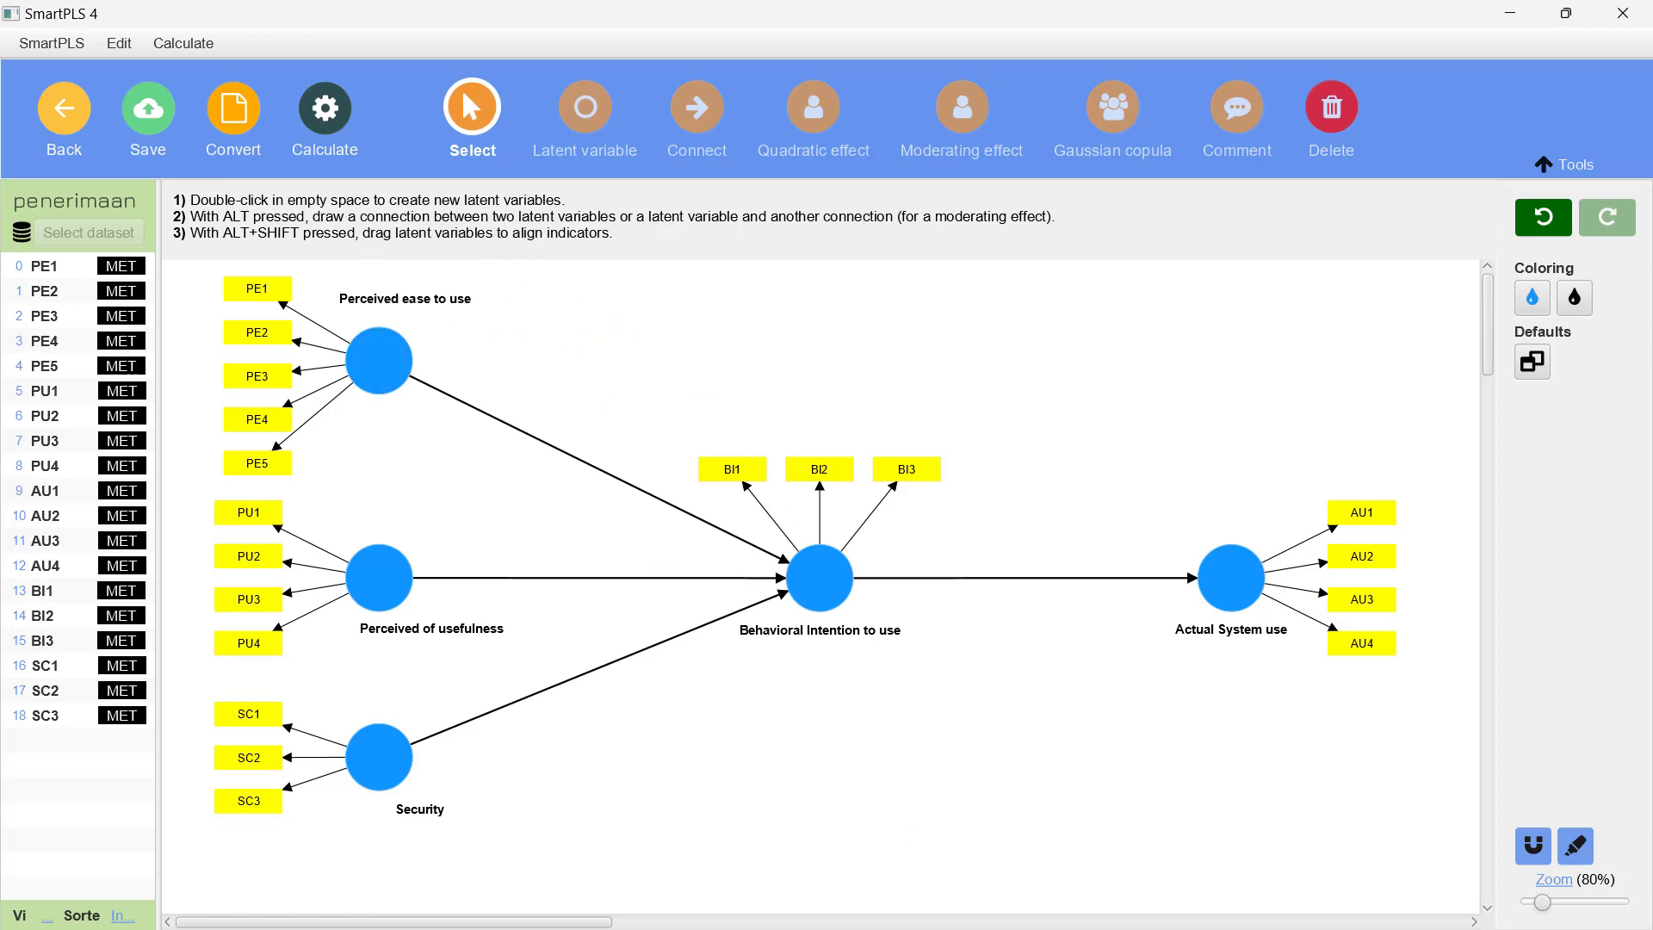
pyautogui.moveTo(925, 925)
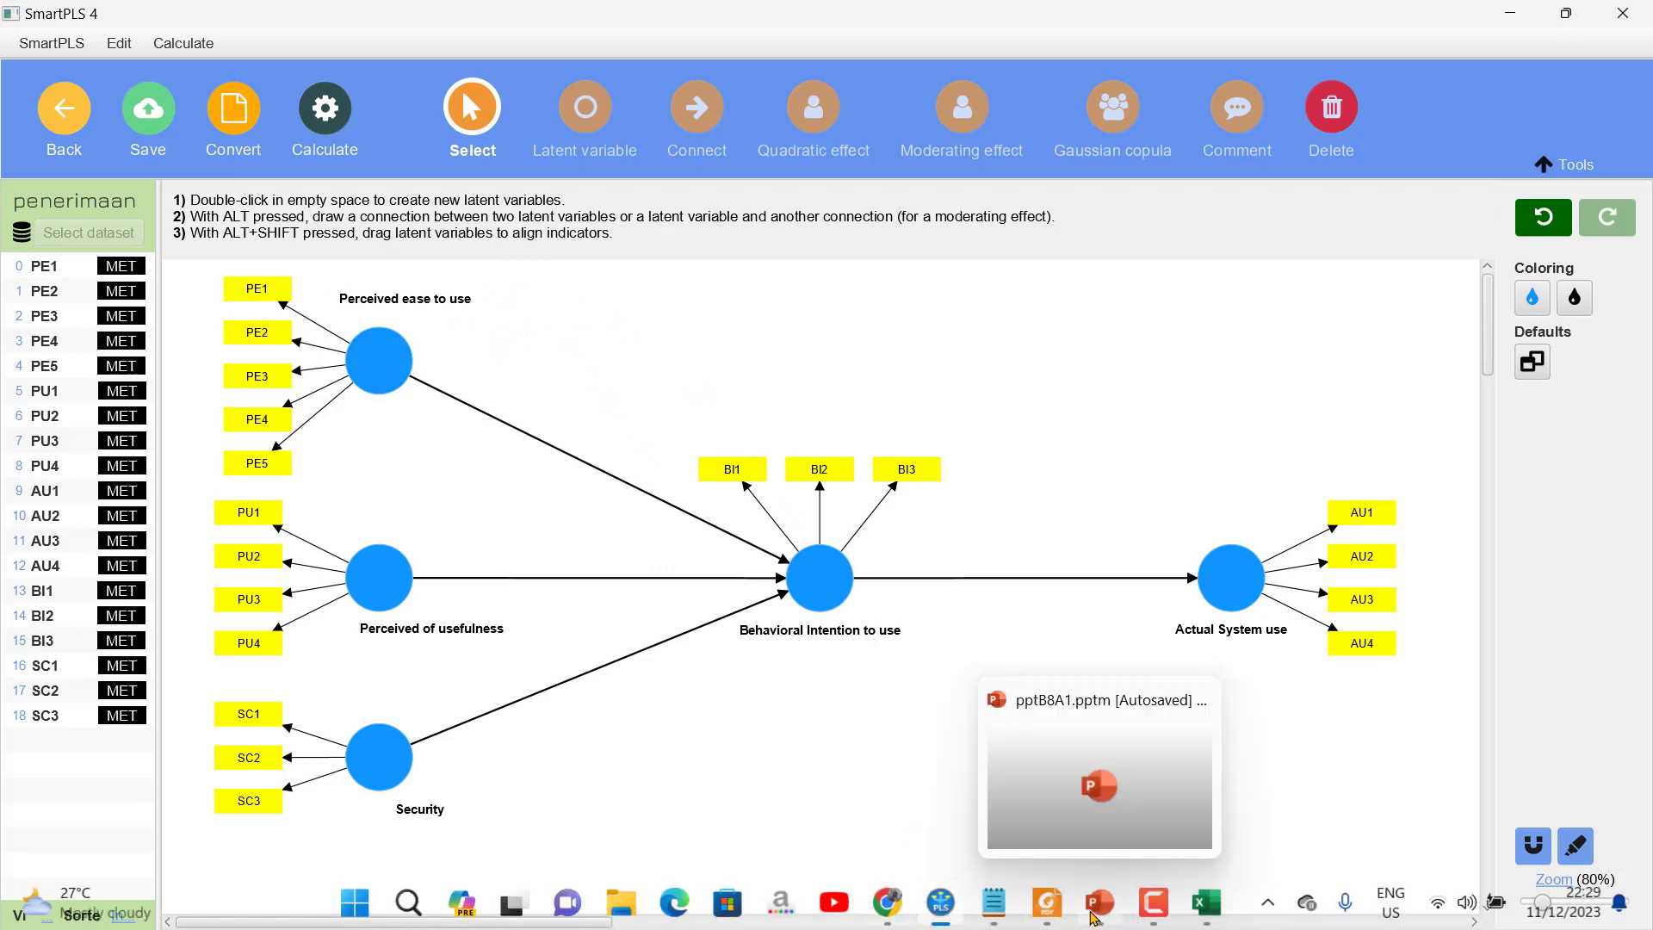
pyautogui.click(1094, 914)
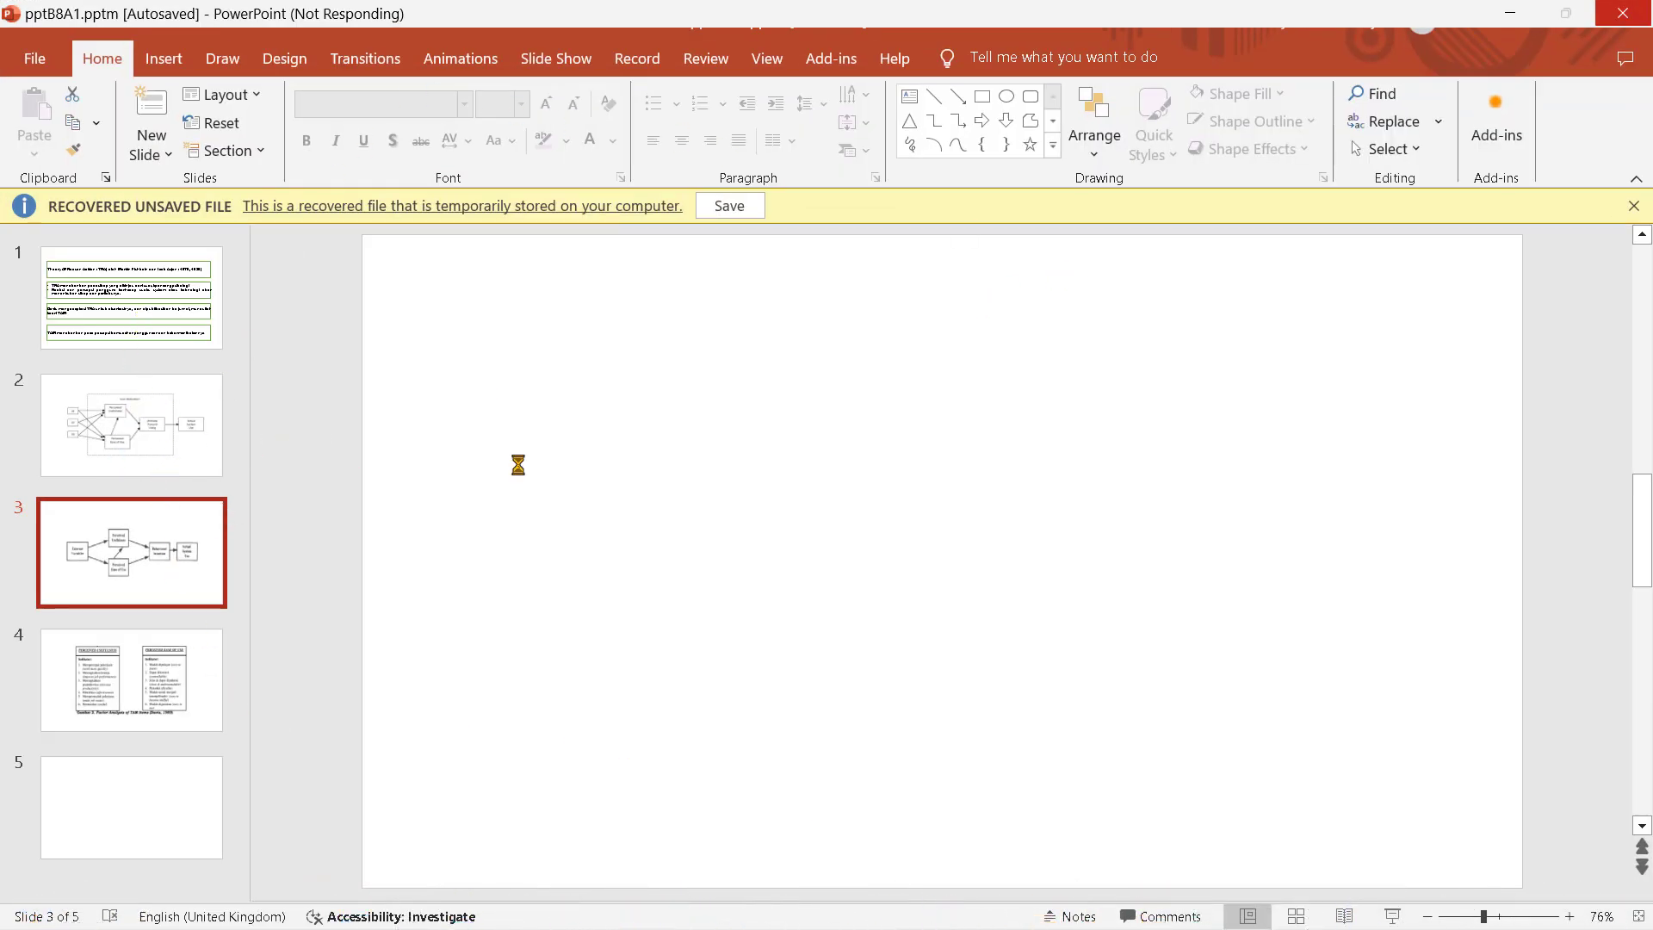
pyautogui.moveTo(1206, 908)
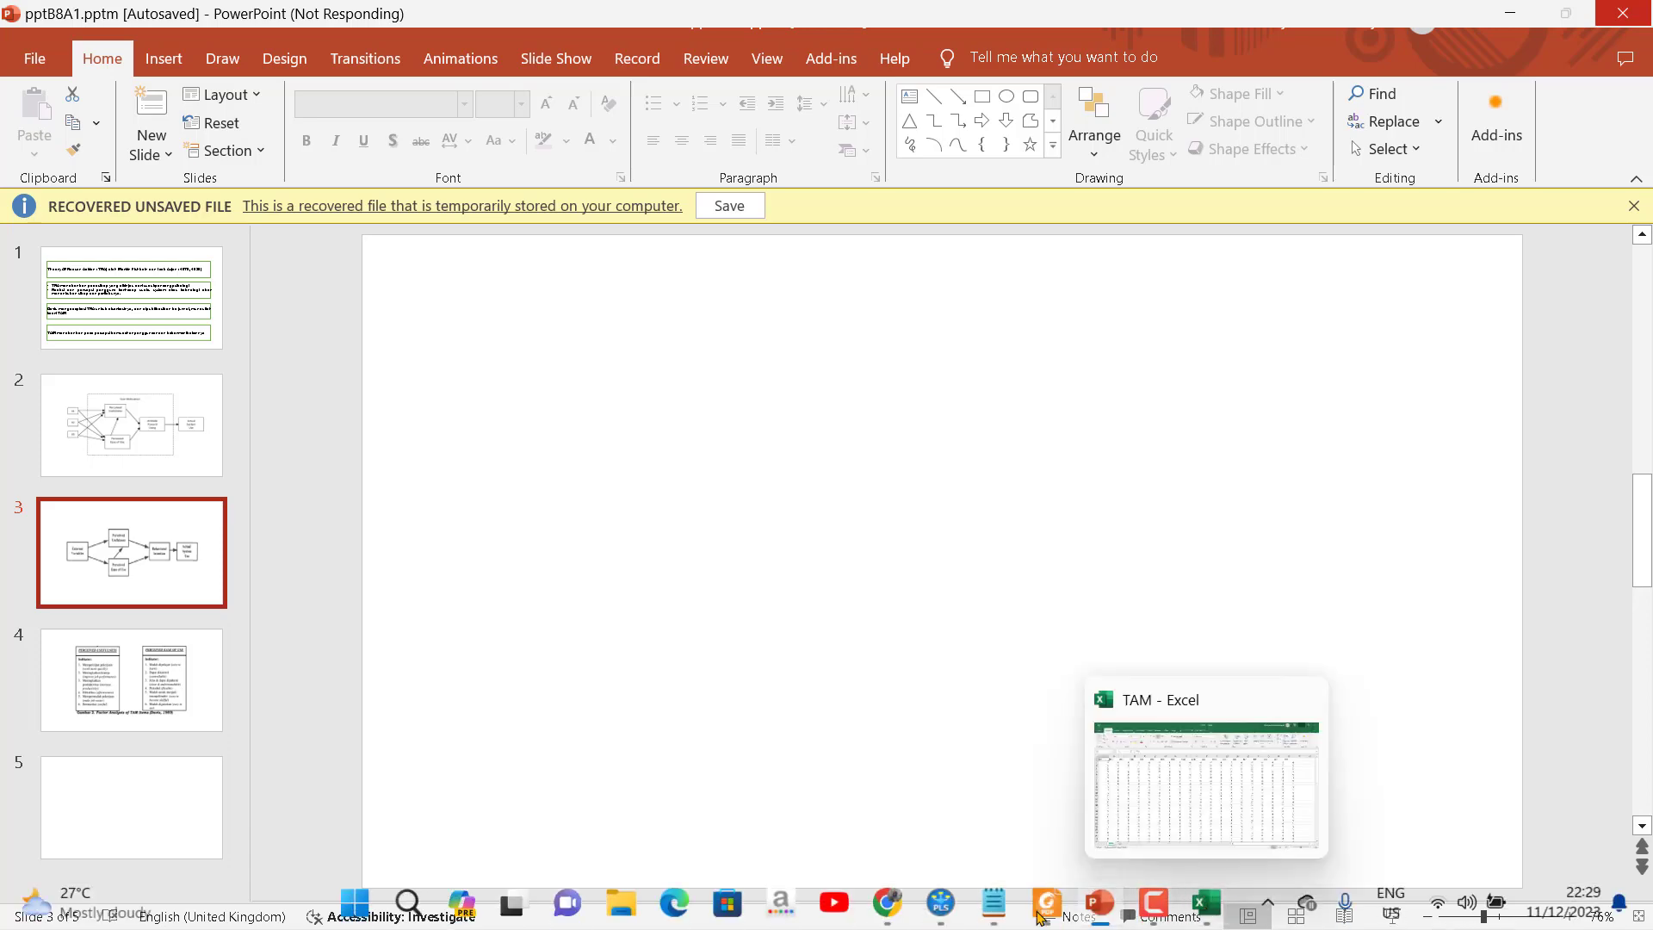
pyautogui.click(940, 902)
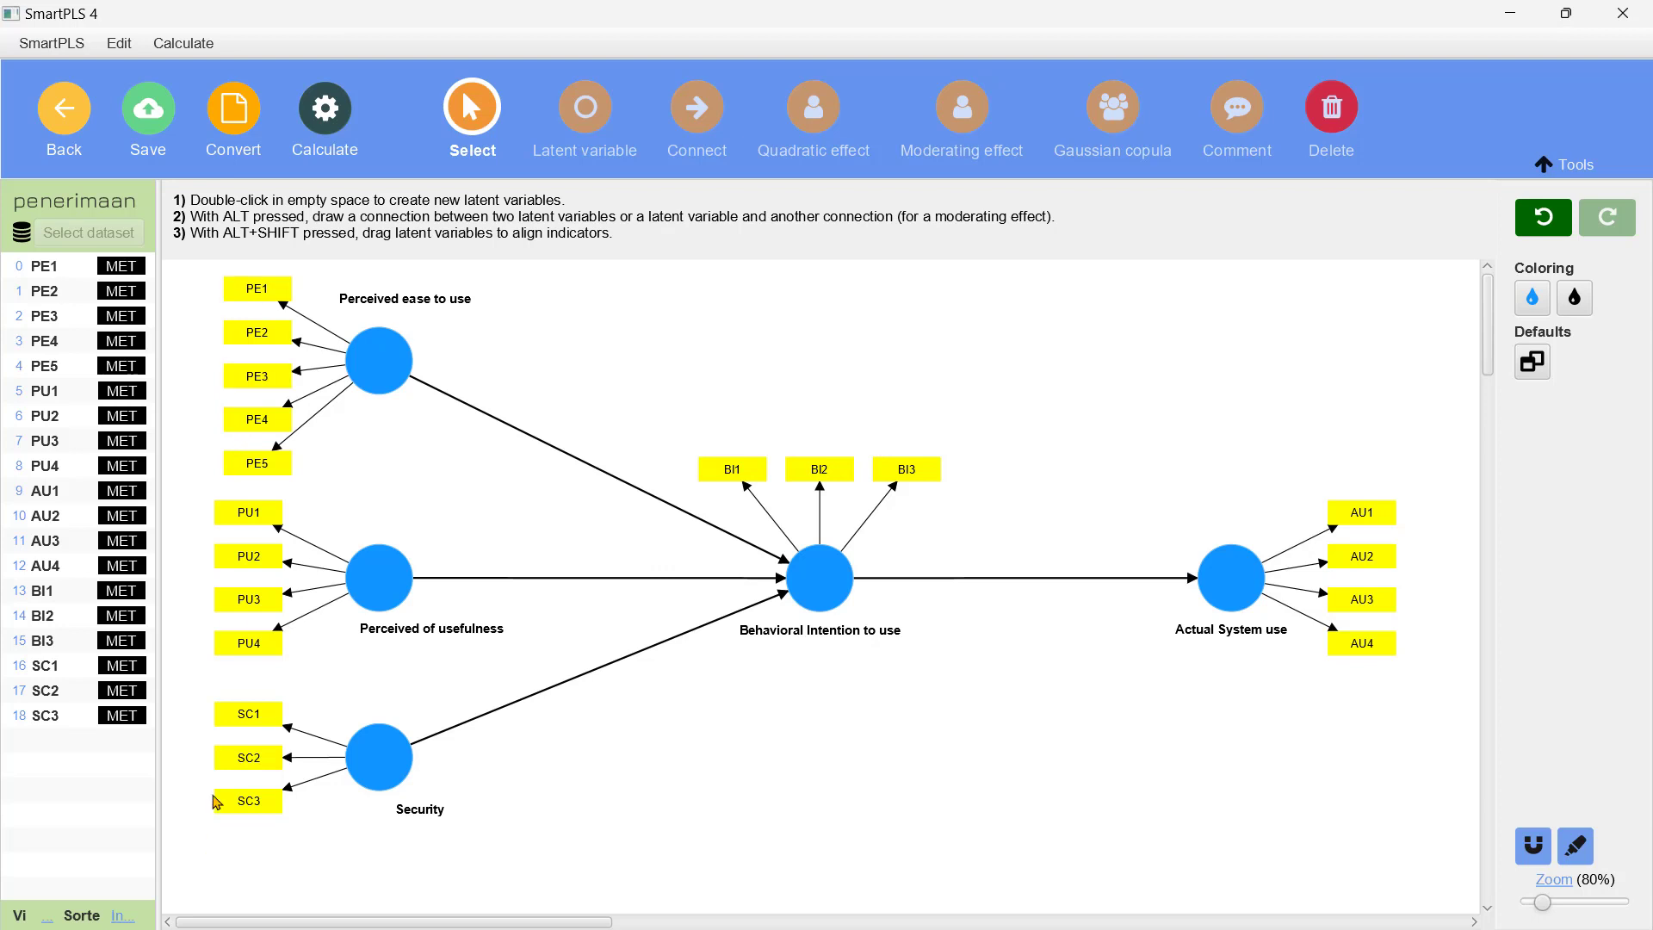
# Step: Run a trial PLS-SEM calculation on the penerimaan model, return to the model editor, and delete its report
pyautogui.click(320, 116)
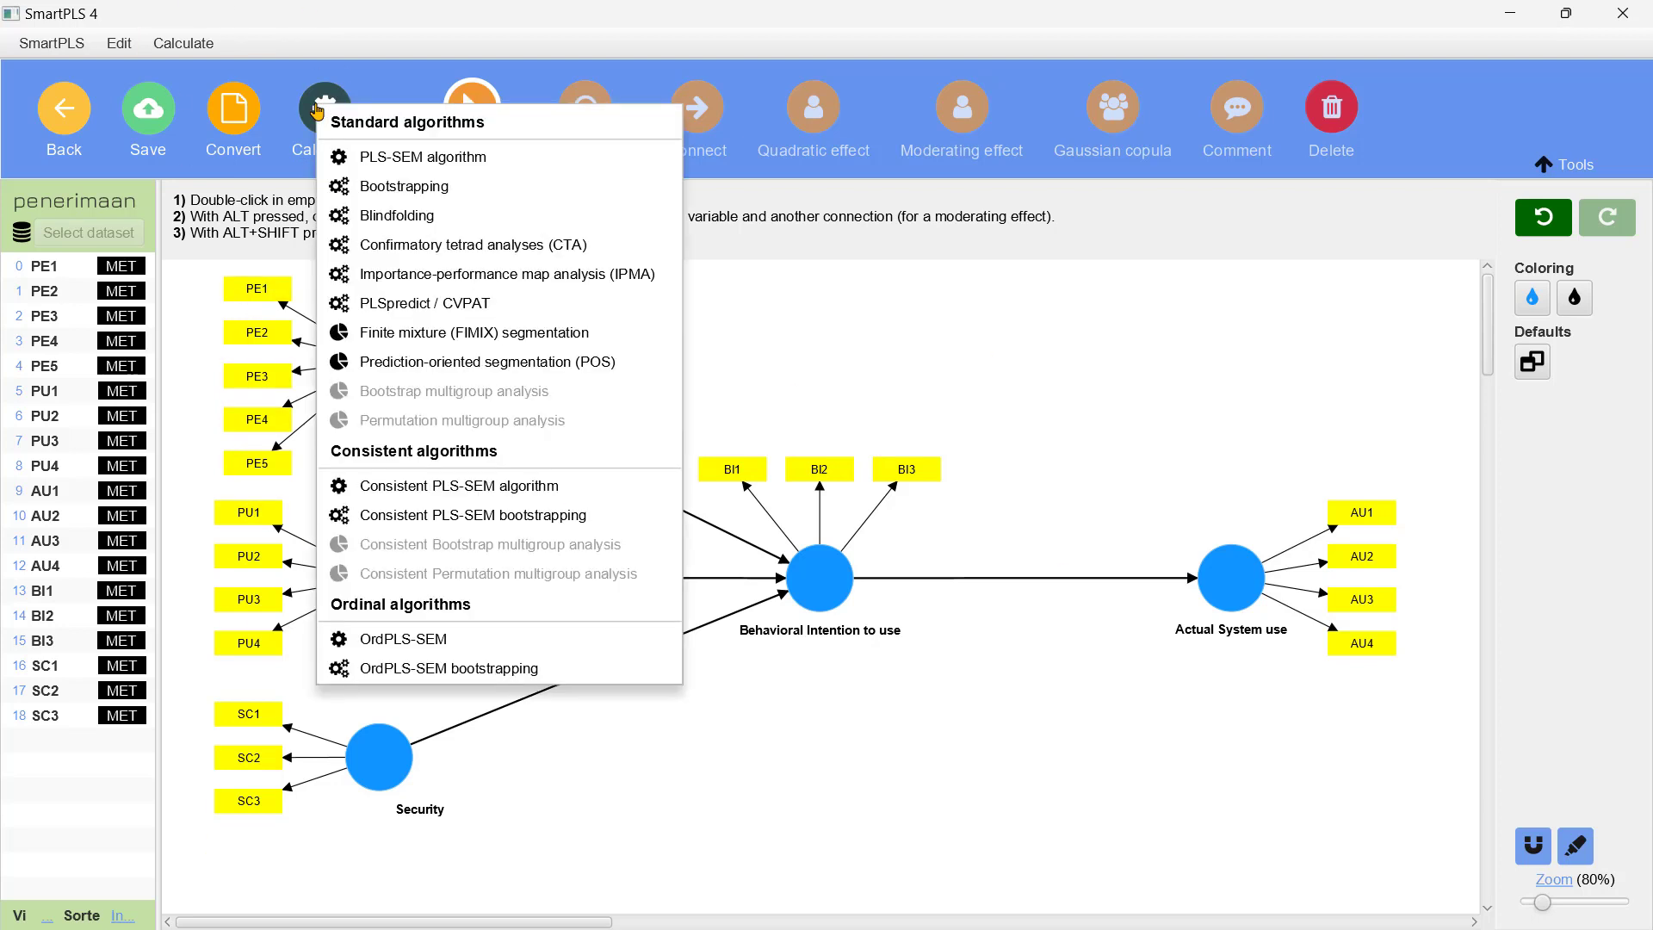
pyautogui.click(418, 158)
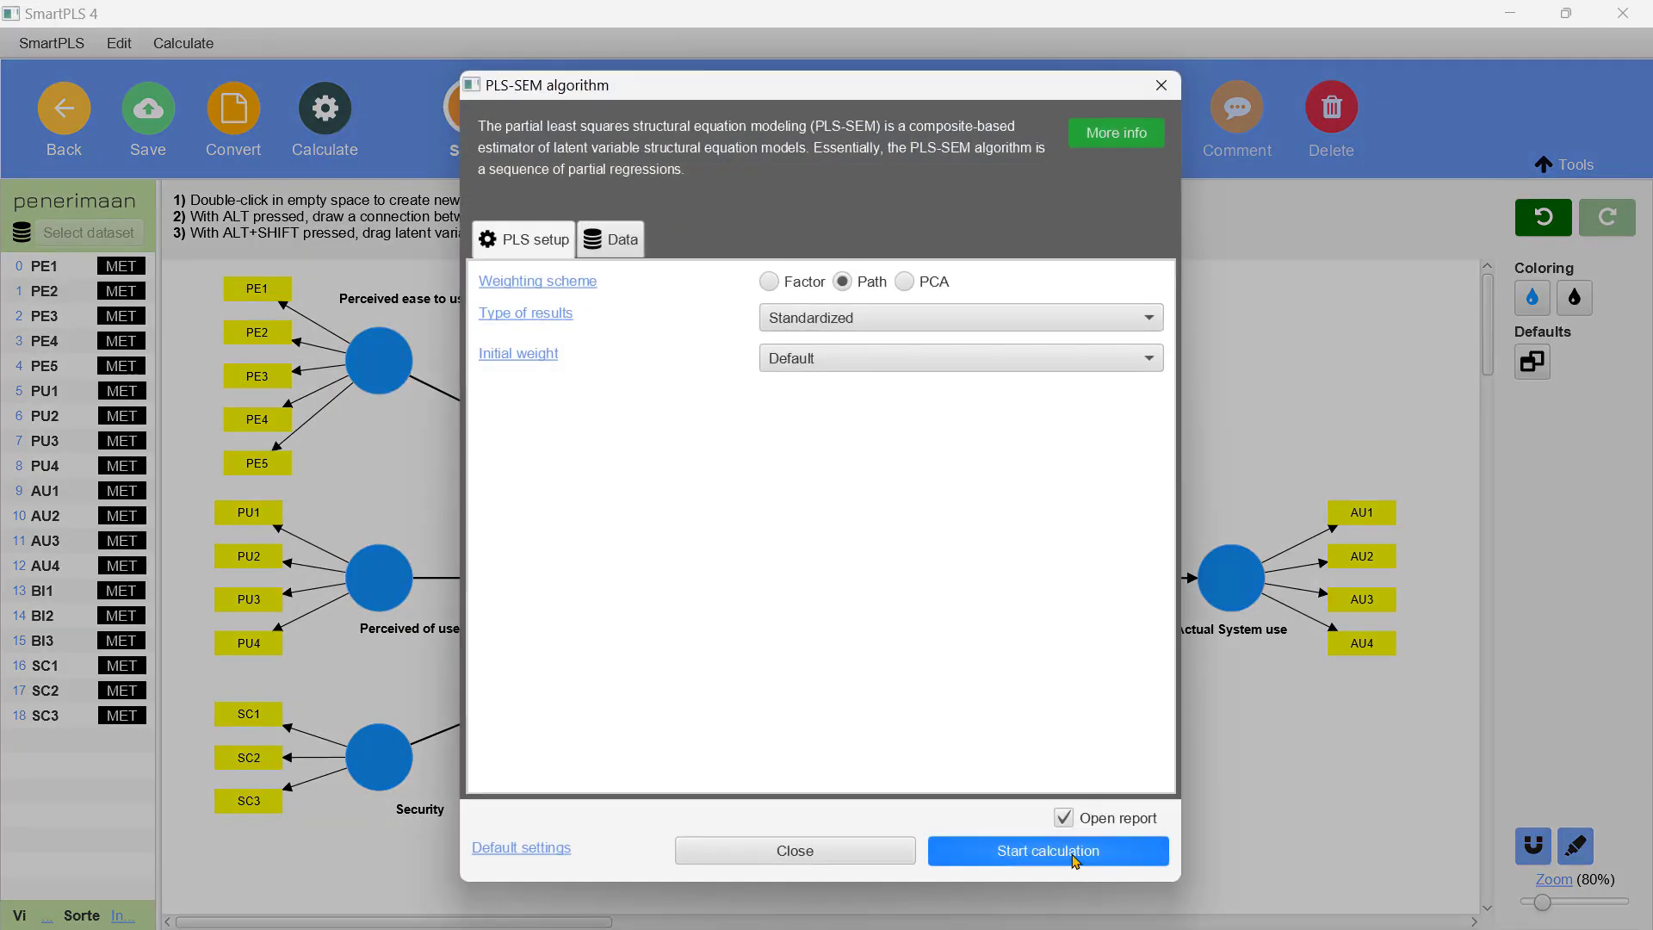
pyautogui.click(1075, 860)
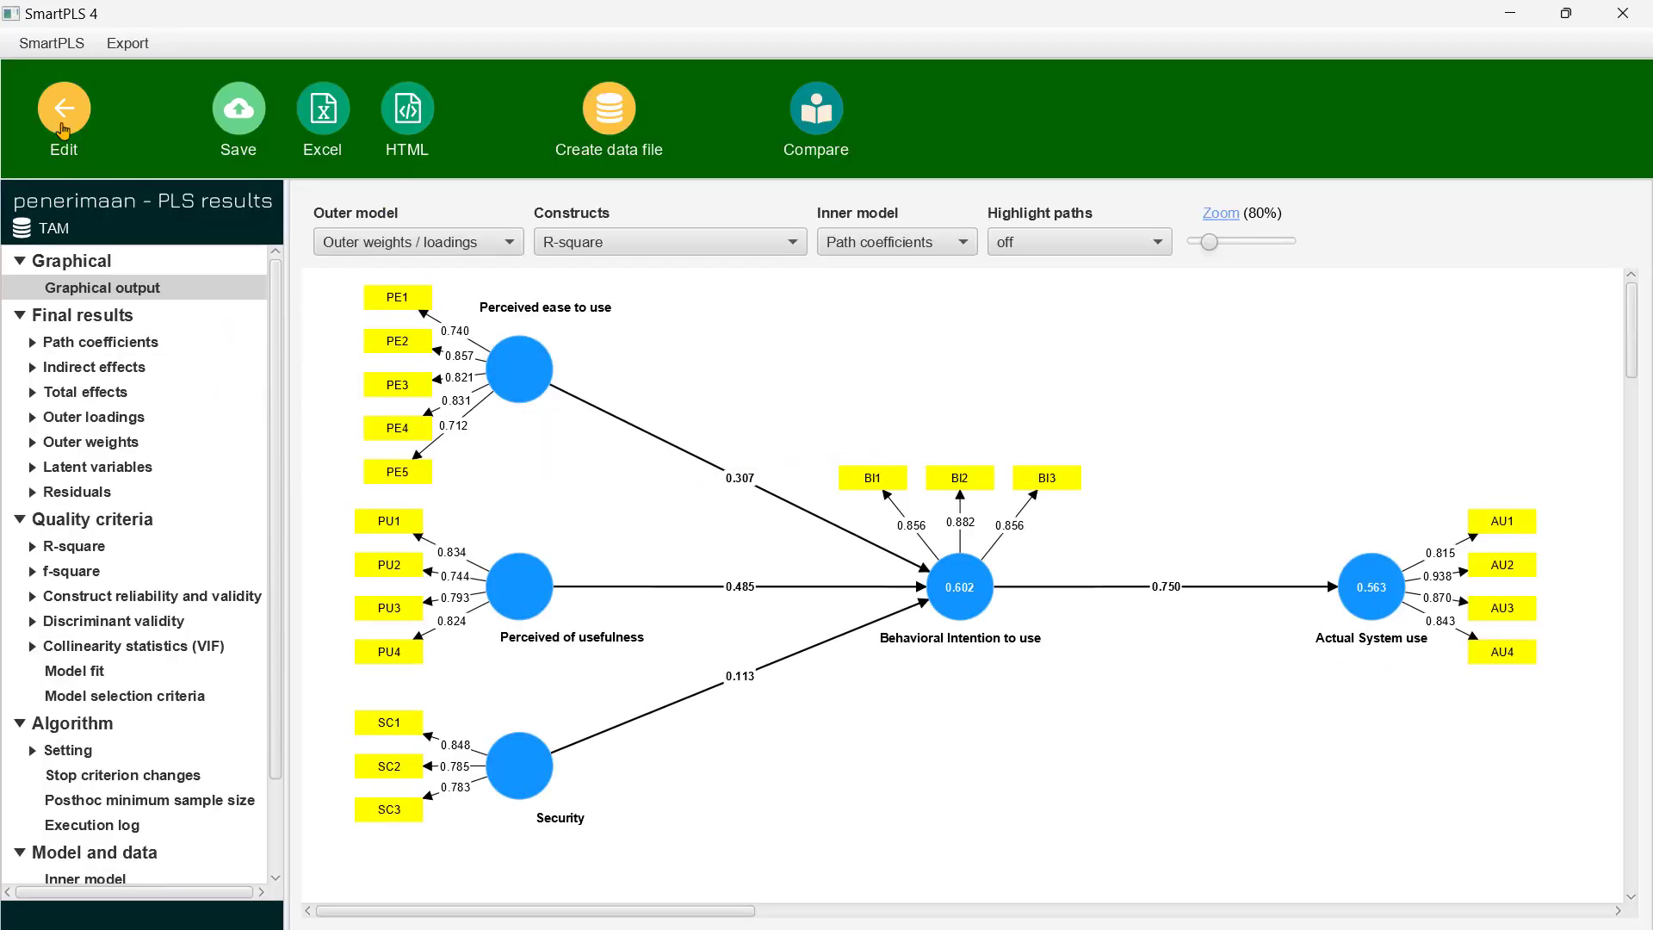
pyautogui.click(64, 130)
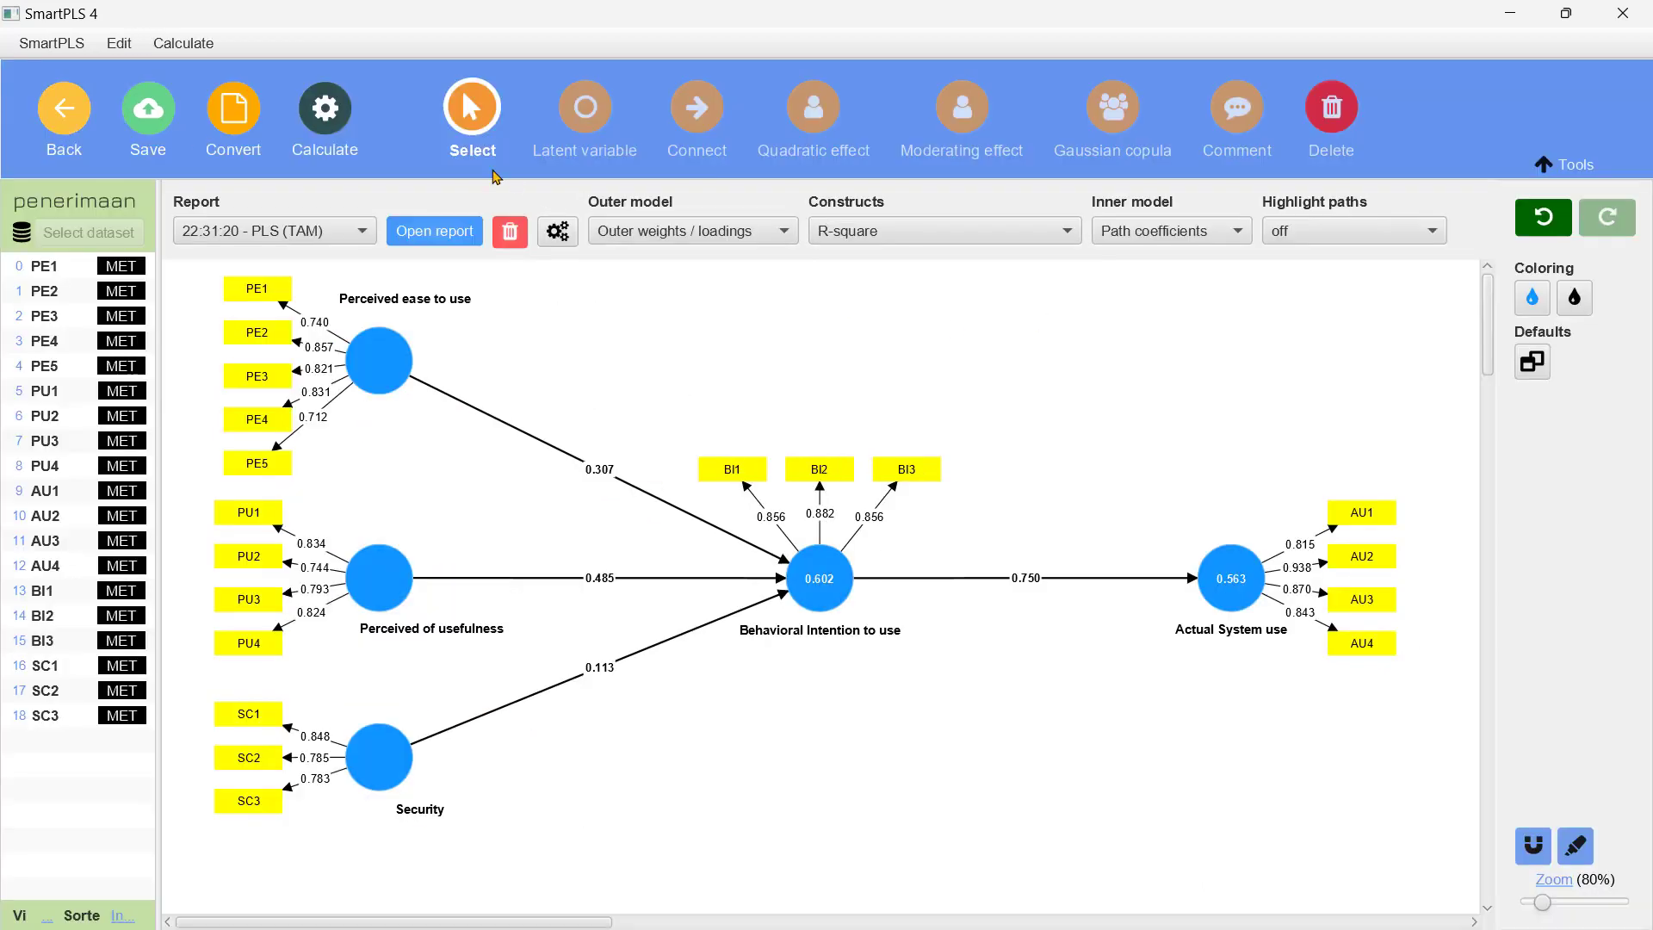
pyautogui.click(515, 232)
# Step: Run the PLS-SEM algorithm with the Path weighting scheme, Standardized results and Default initial weight, opening the report
pyautogui.click(336, 119)
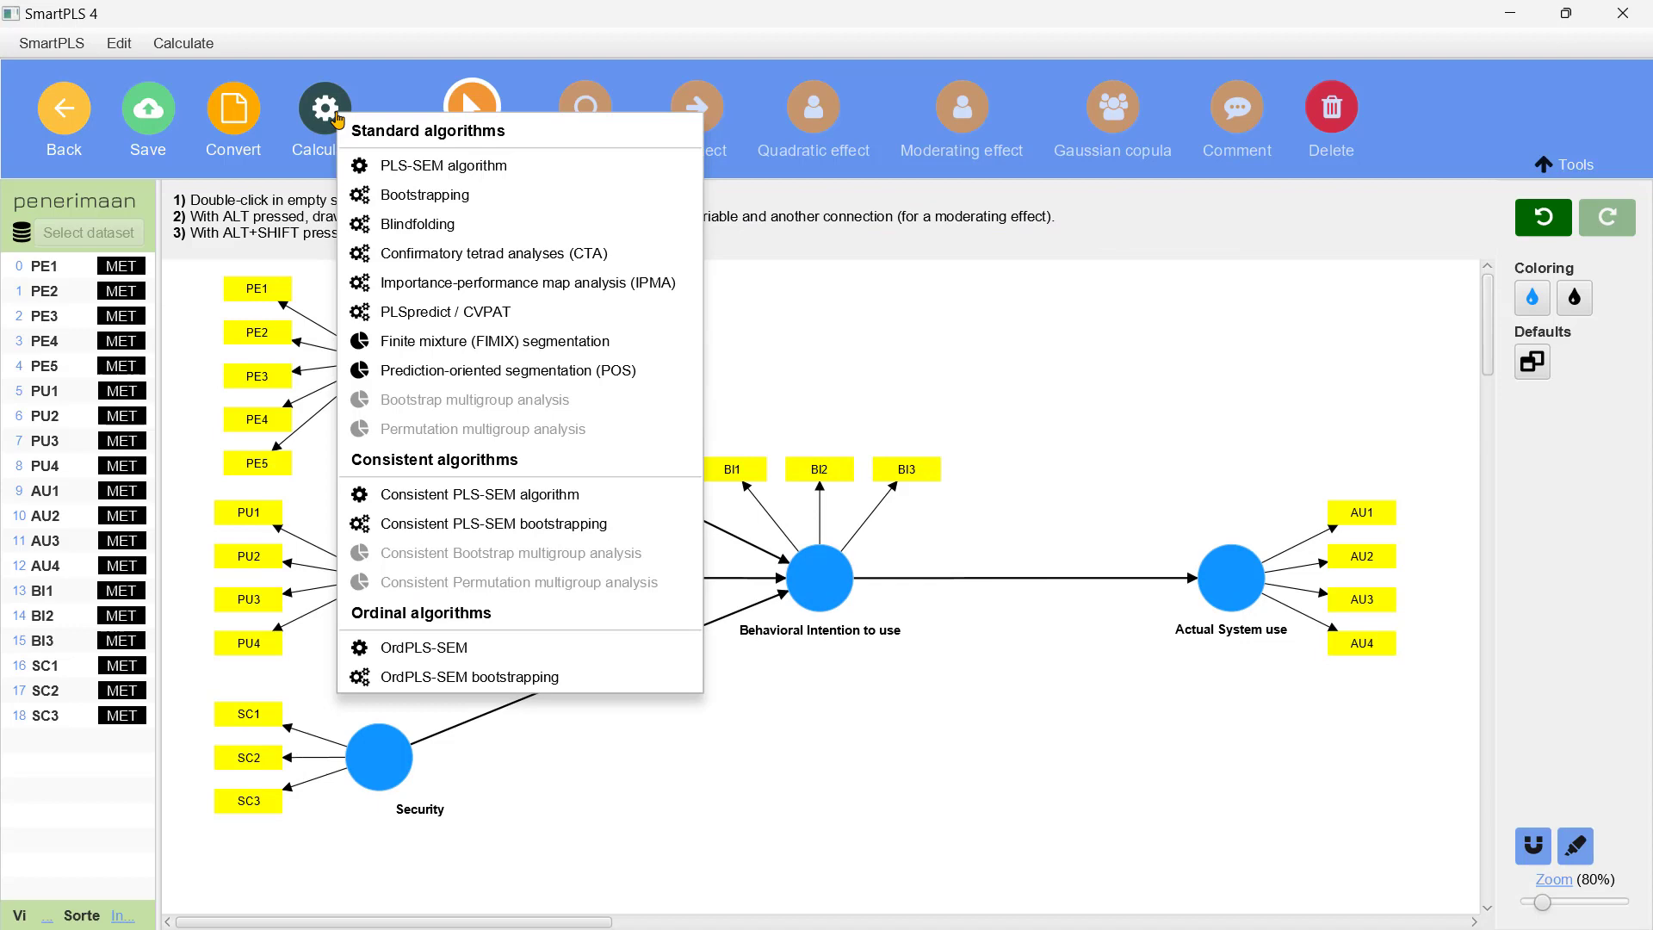
pyautogui.click(440, 169)
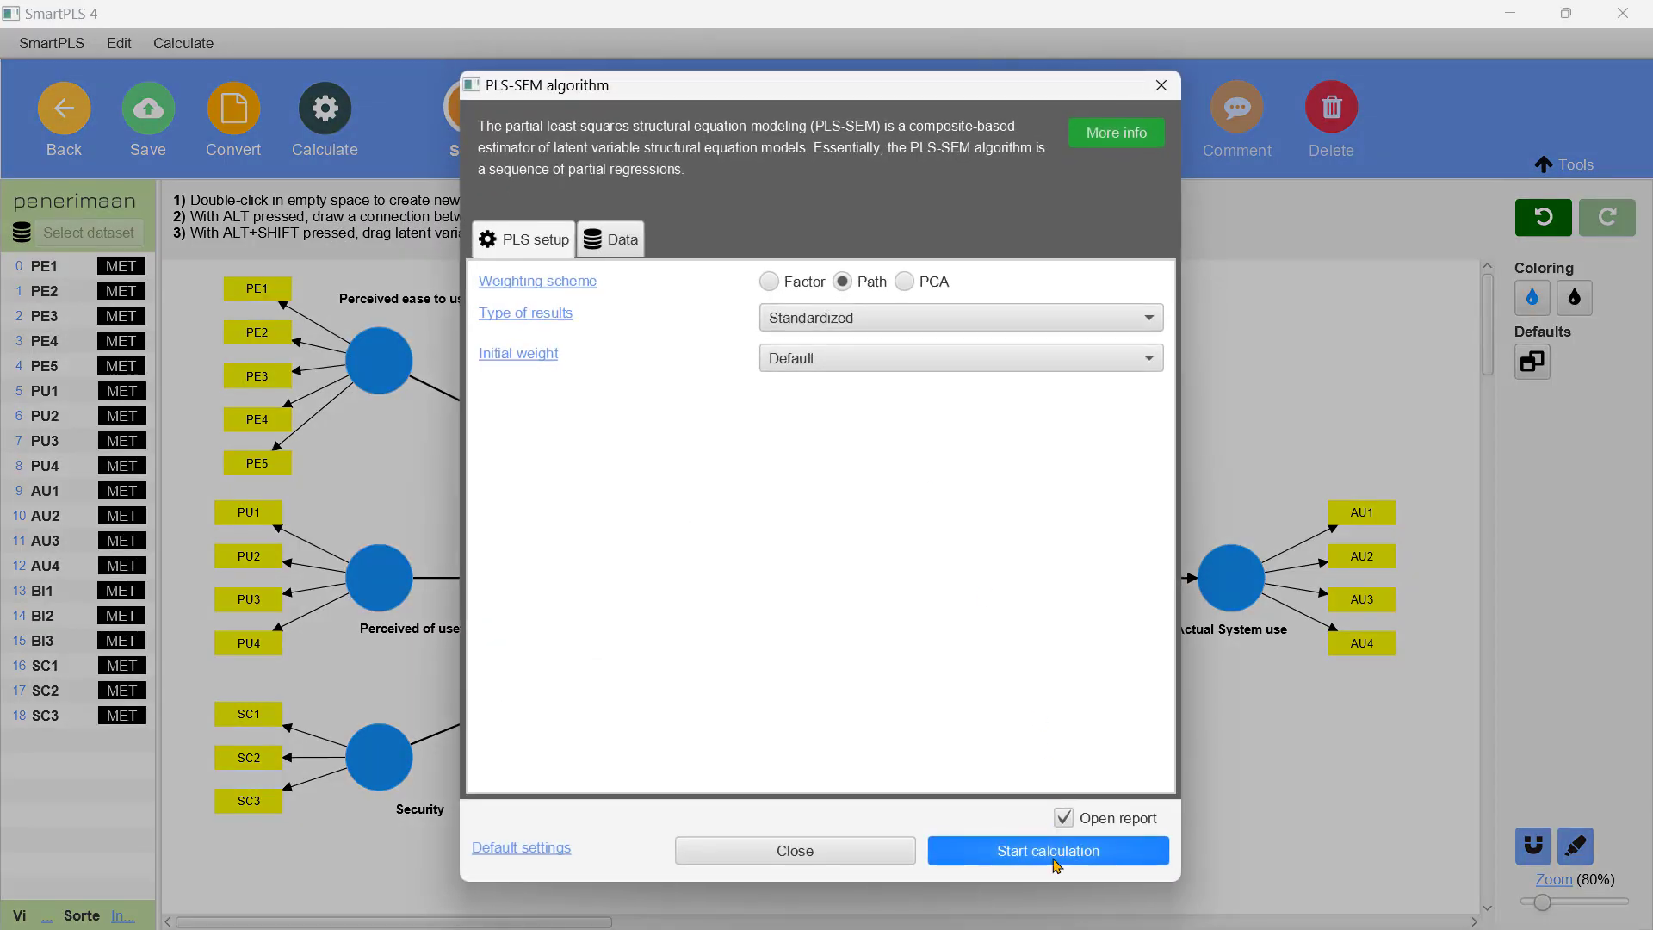
pyautogui.click(1057, 862)
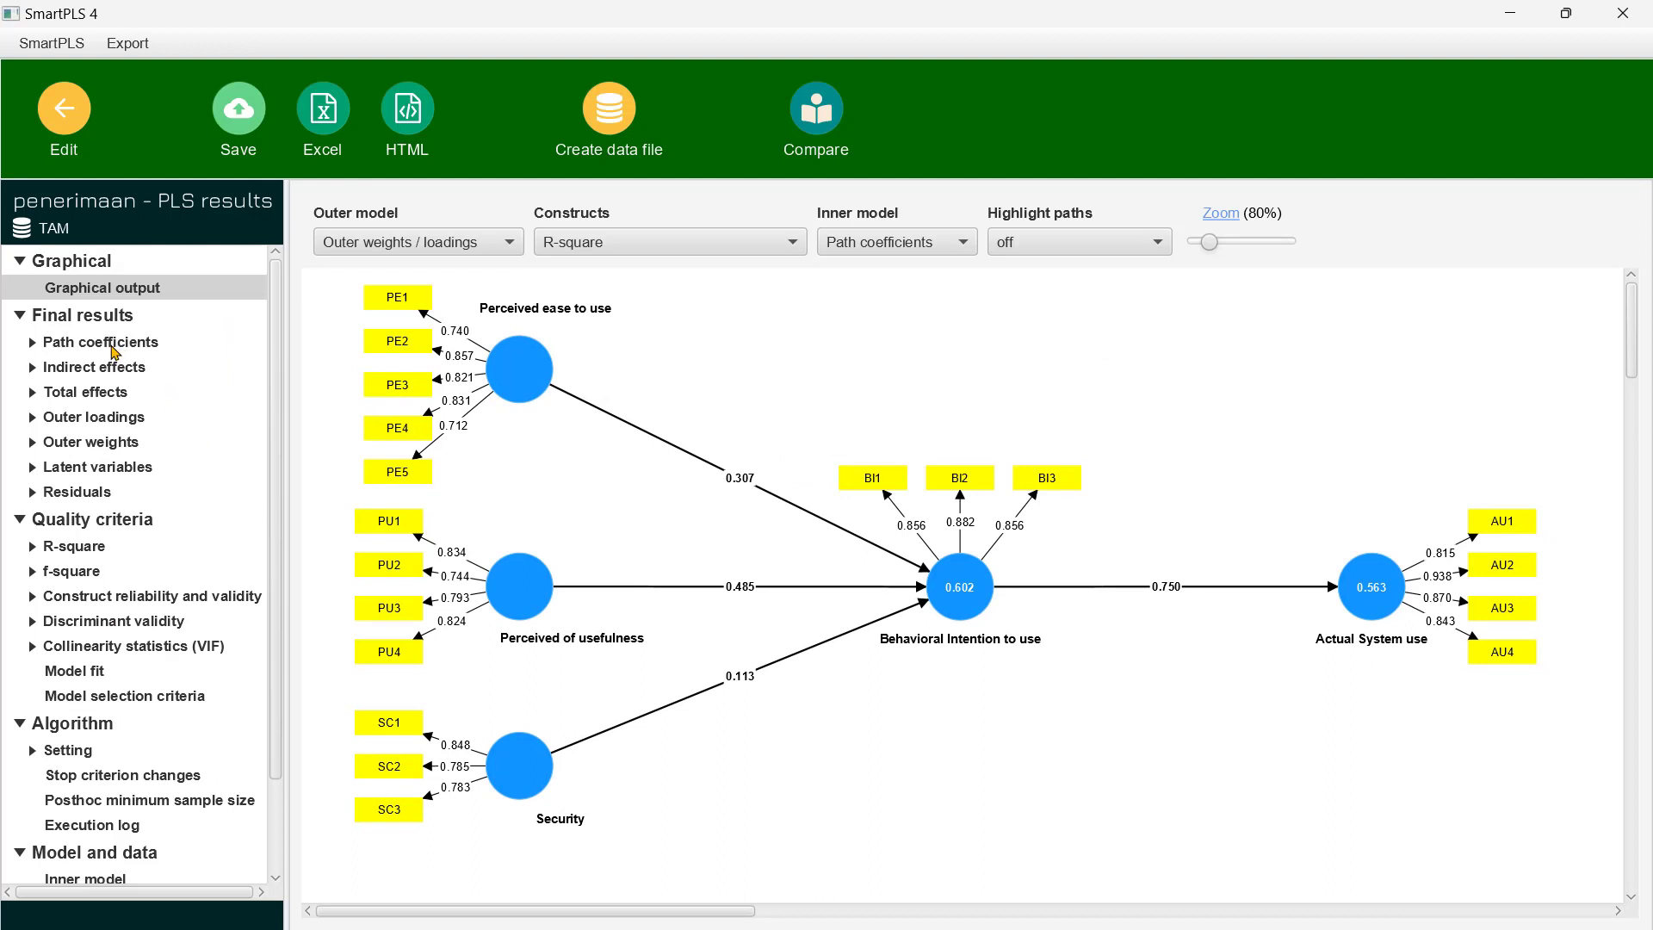
# Step: Review the outer loadings matrix and the construct reliability and validity overview in the PLS results
pyautogui.click(112, 419)
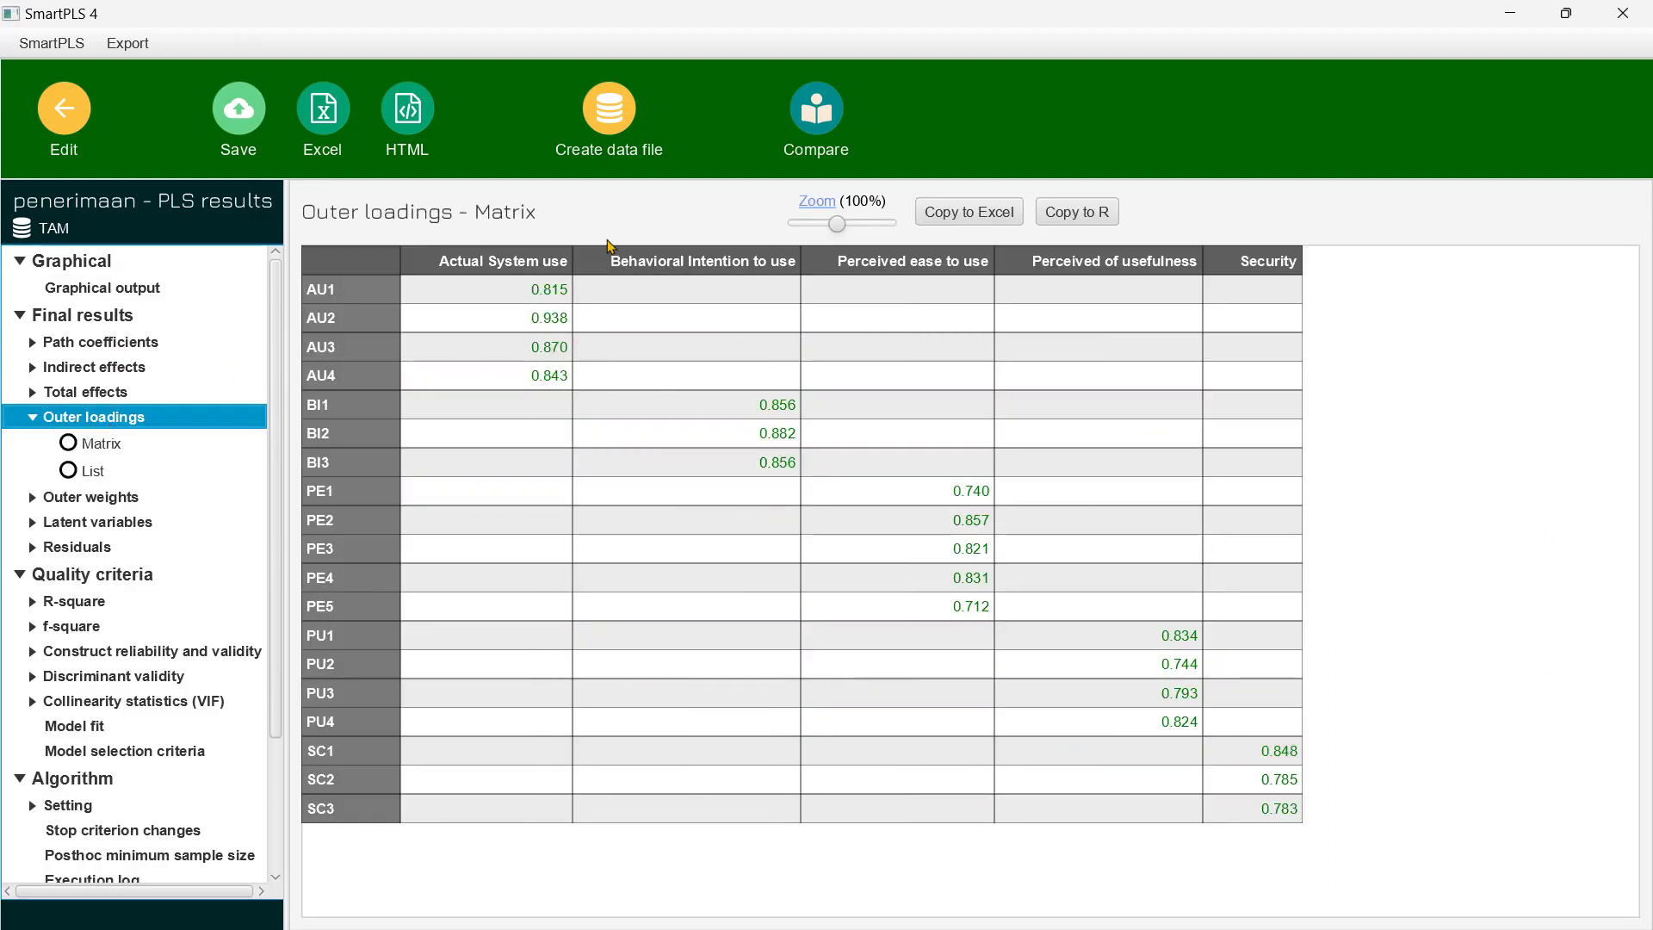
pyautogui.click(32, 419)
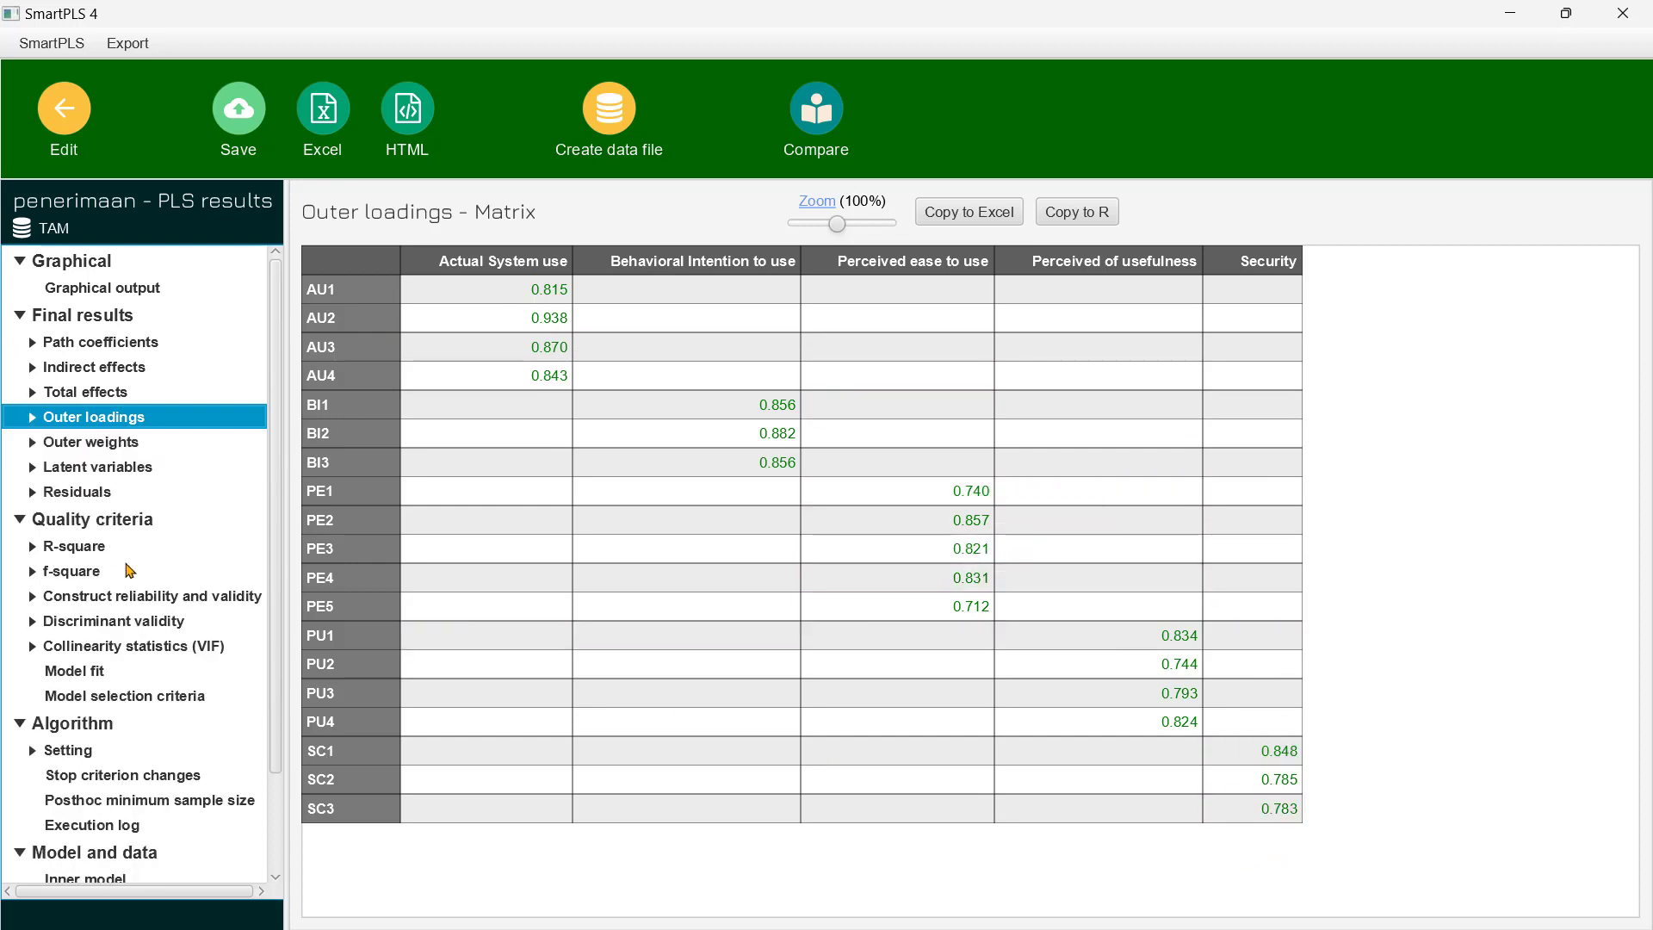
pyautogui.click(172, 600)
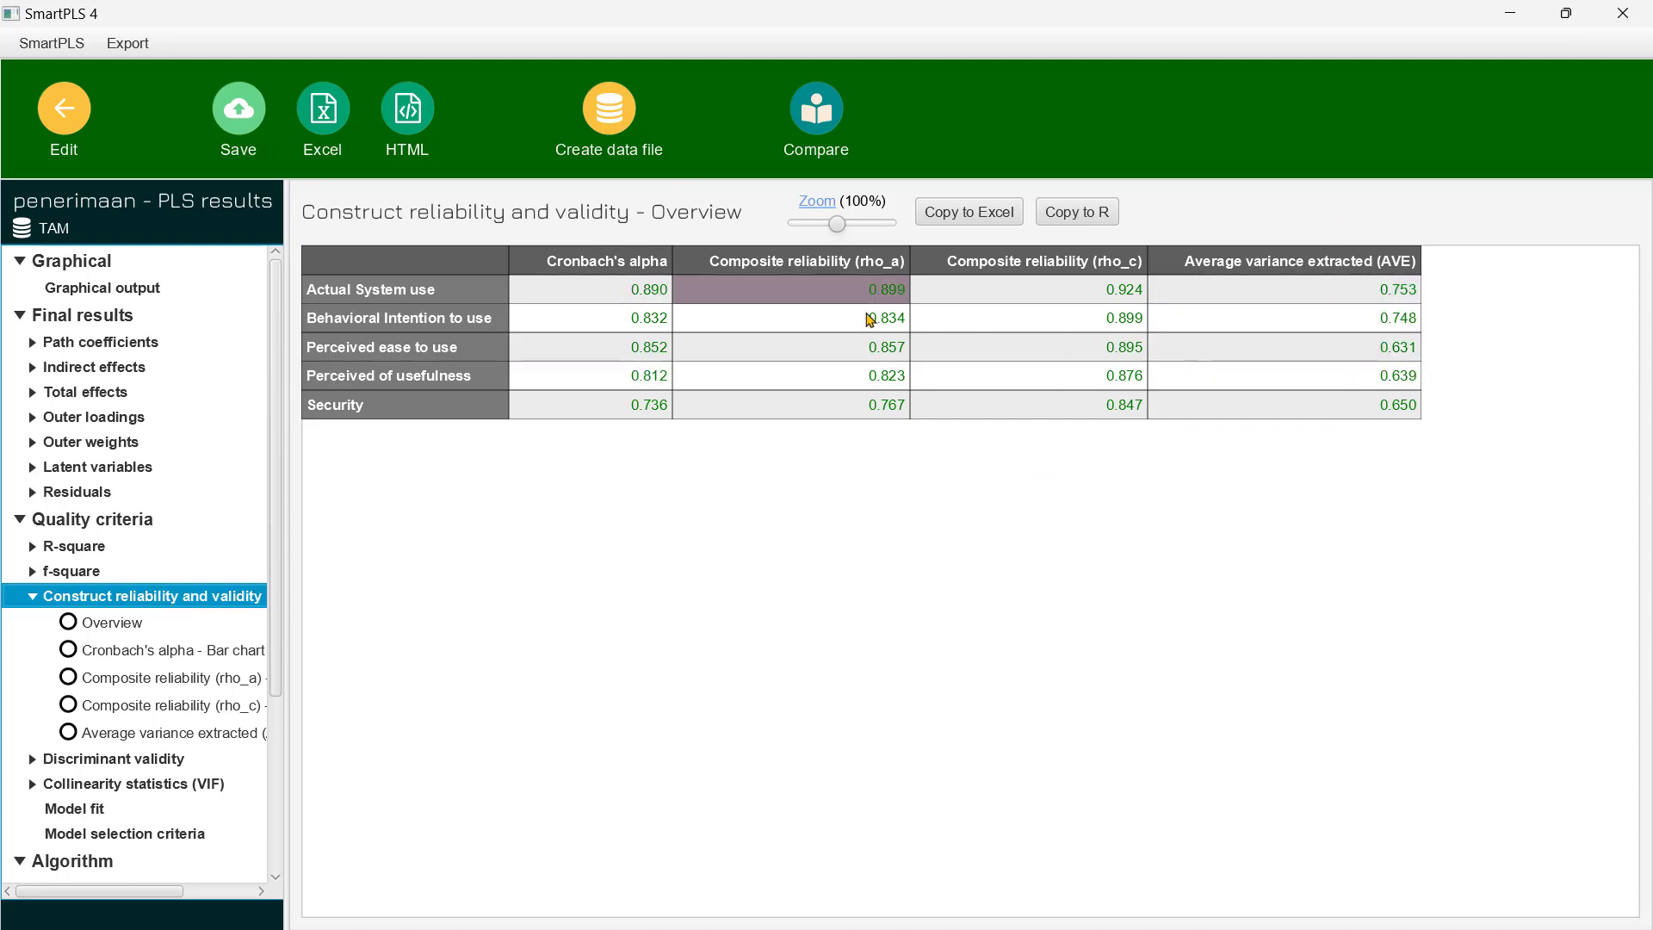
pyautogui.click(33, 597)
# Step: Examine discriminant validity through the heterotrait-monotrait ratio matrix and the Fornell-Larcker criterion table
pyautogui.click(103, 627)
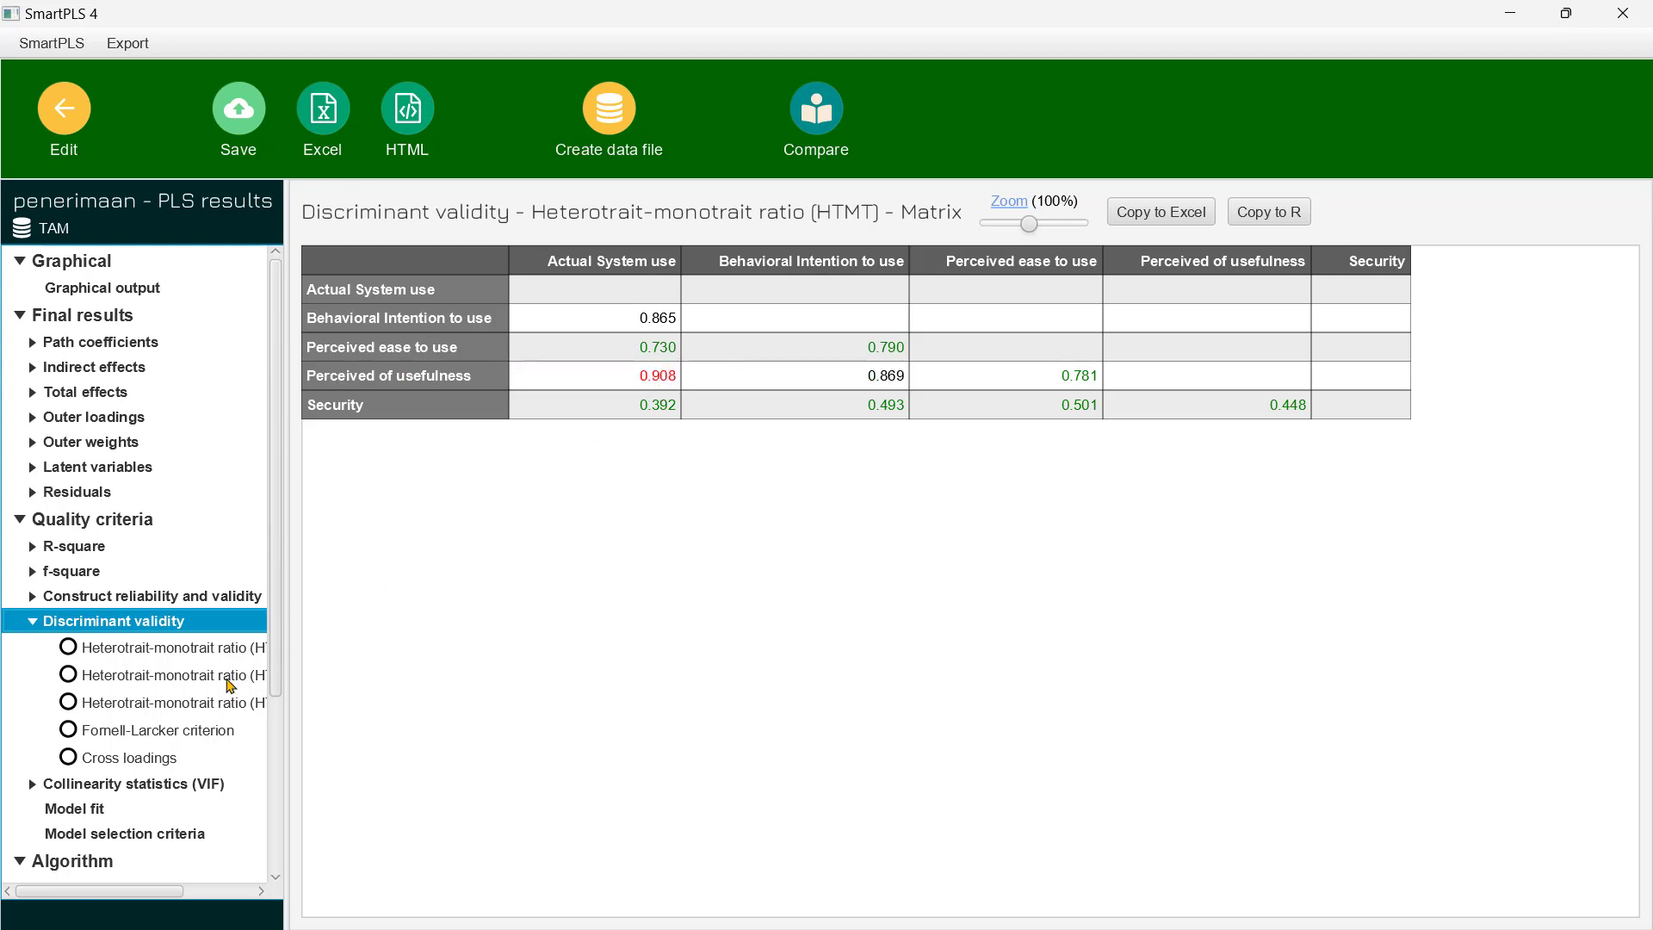
pyautogui.hscroll(1, 225, 680)
pyautogui.click(169, 738)
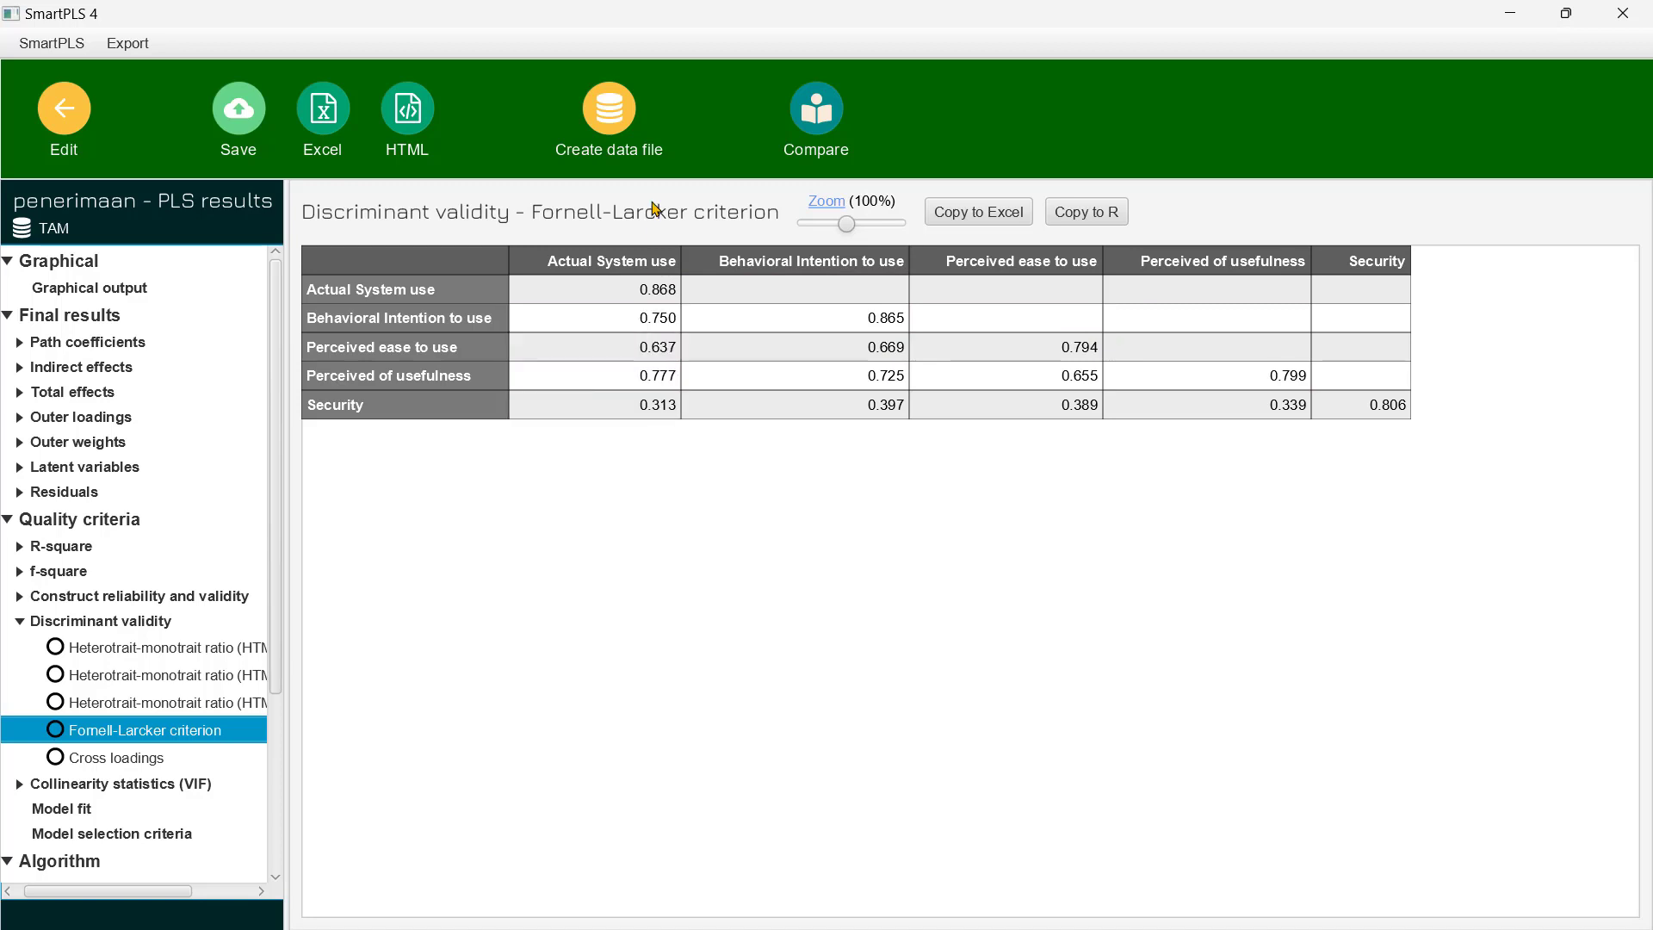
# Step: Review the cross loadings and the heterotrait-monotrait ratio between Perceived of usefulness and Actual System use
pyautogui.click(110, 758)
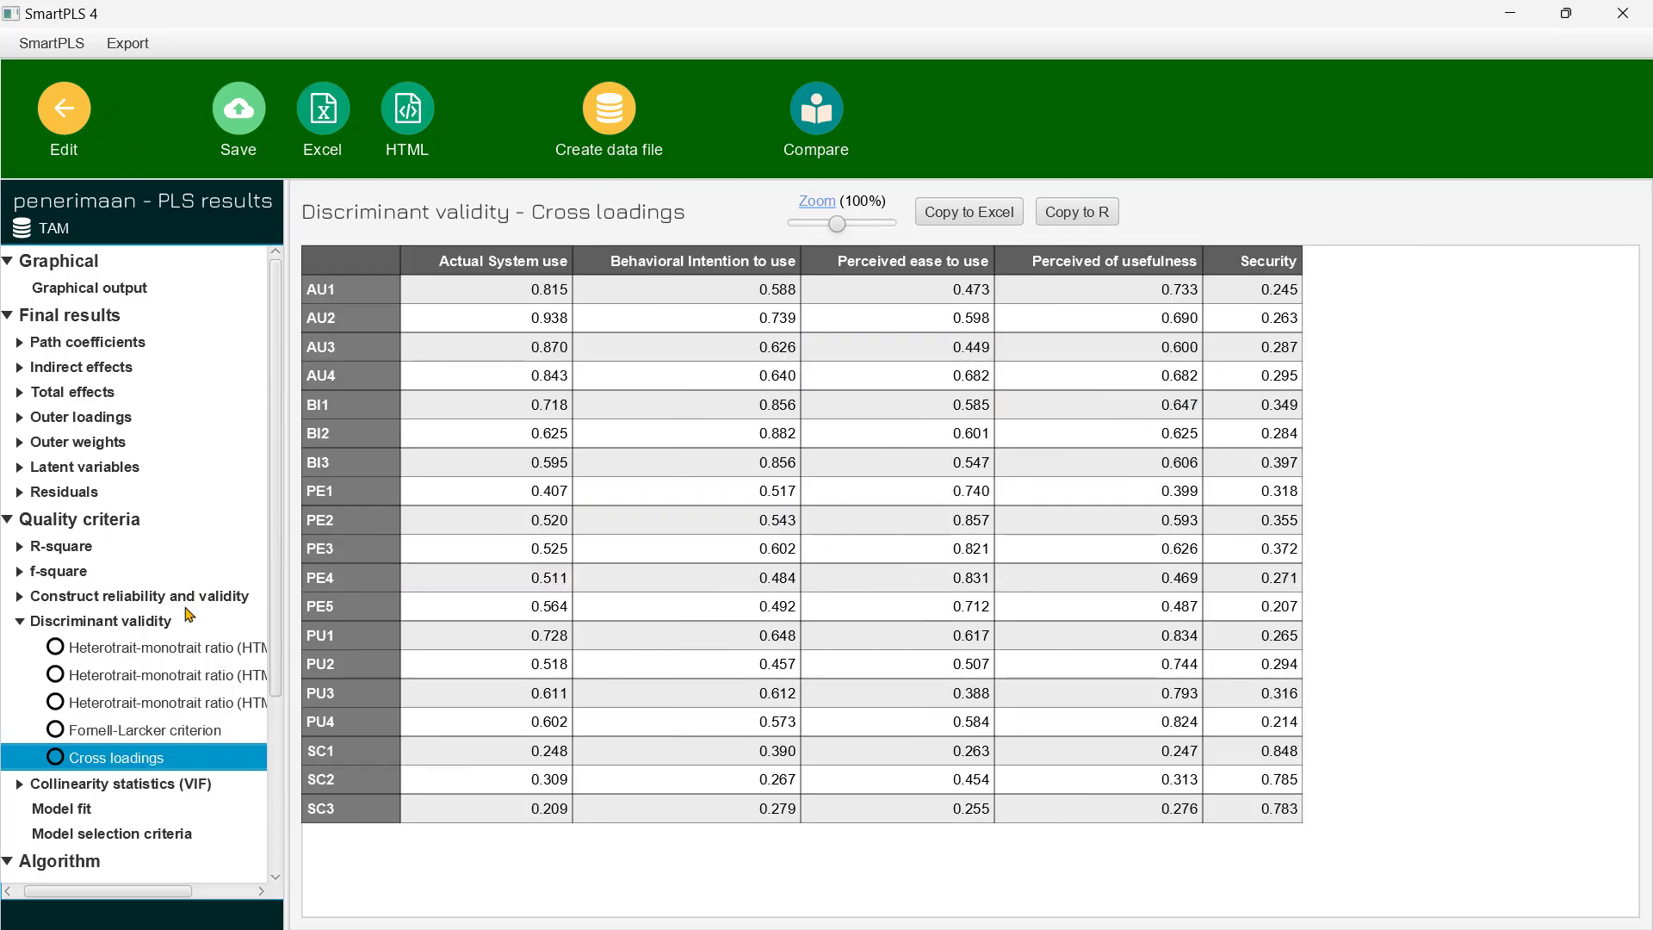
pyautogui.click(186, 649)
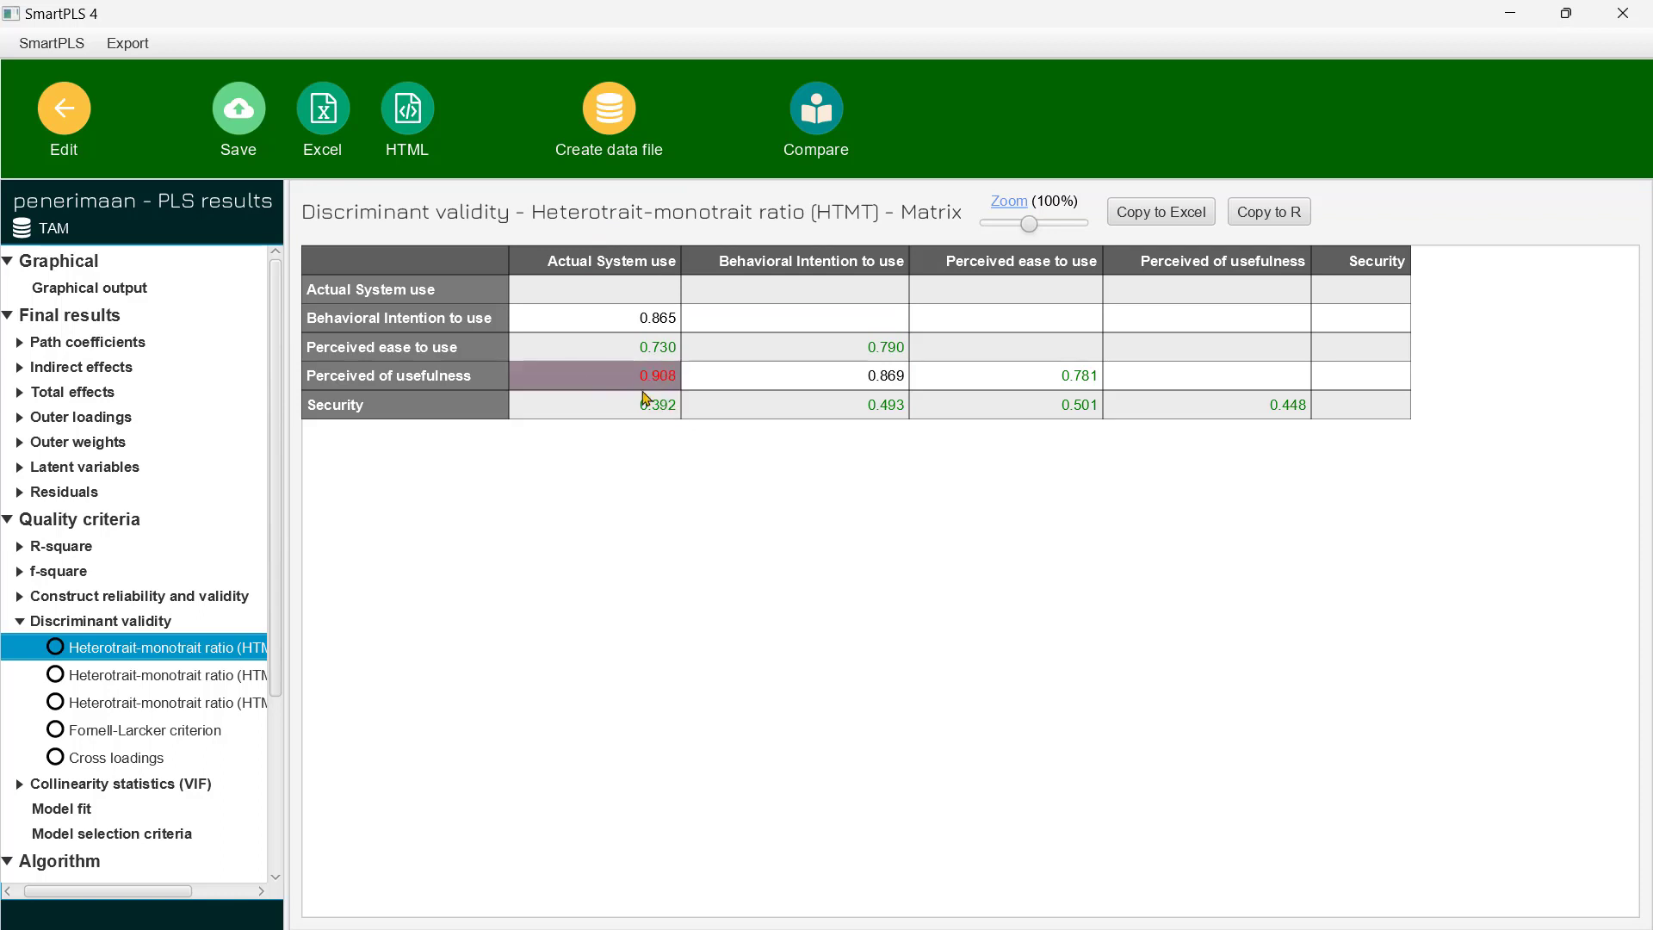
pyautogui.click(679, 372)
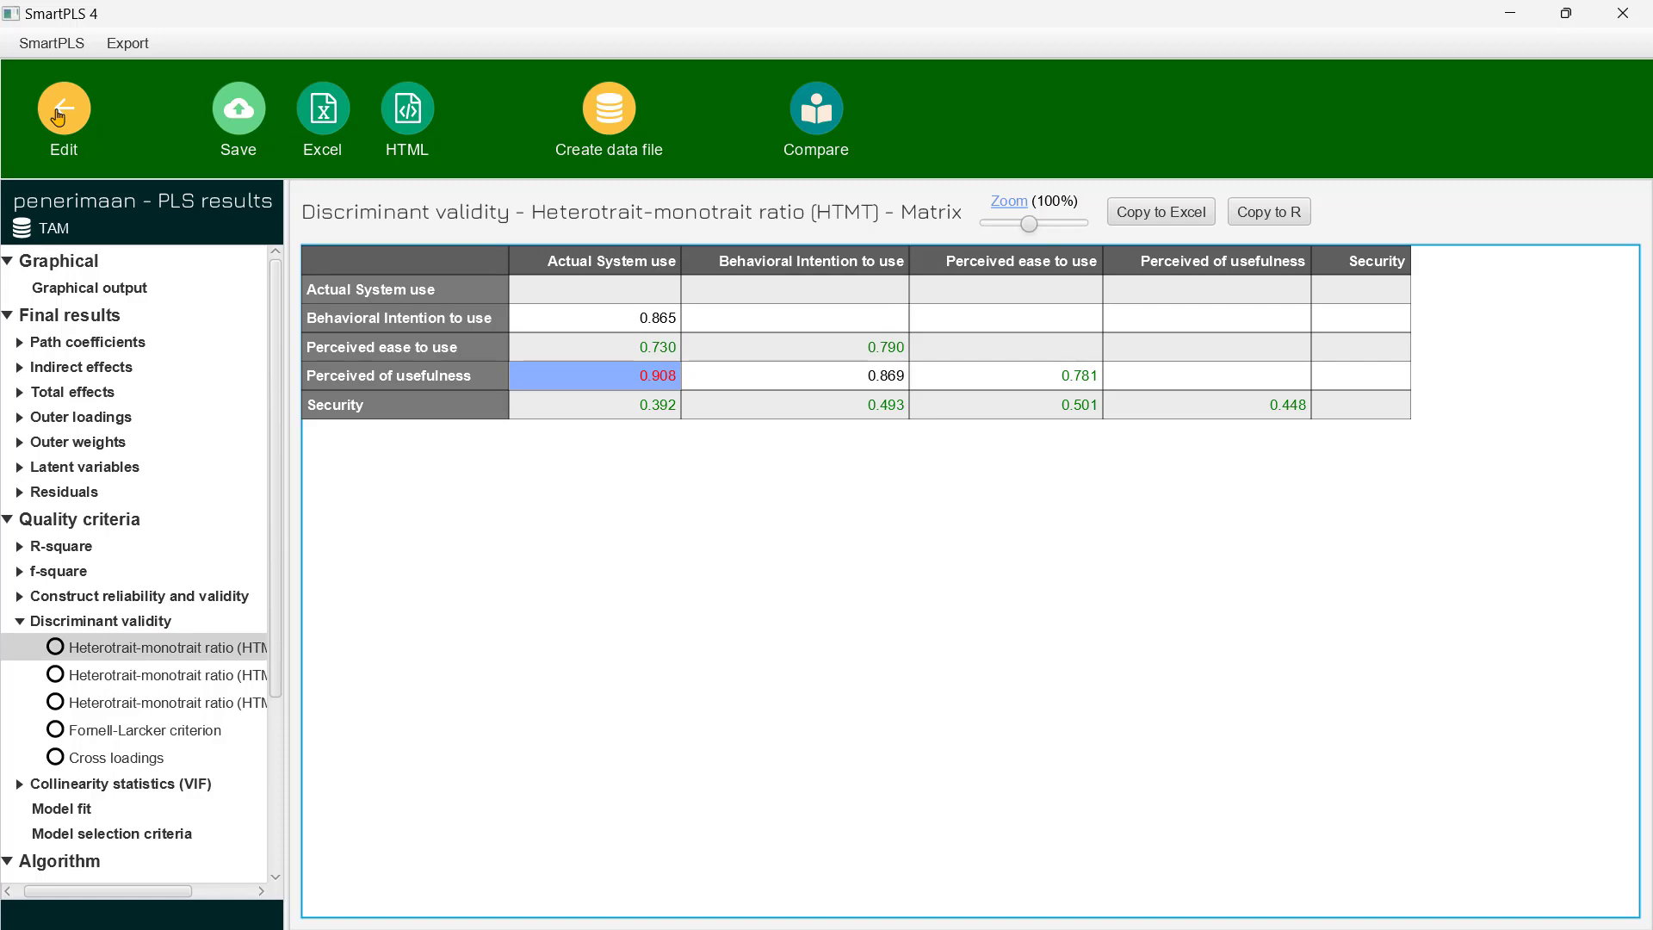
# Step: Leave the results report and close the penerimaan model, saving its changes
pyautogui.click(58, 116)
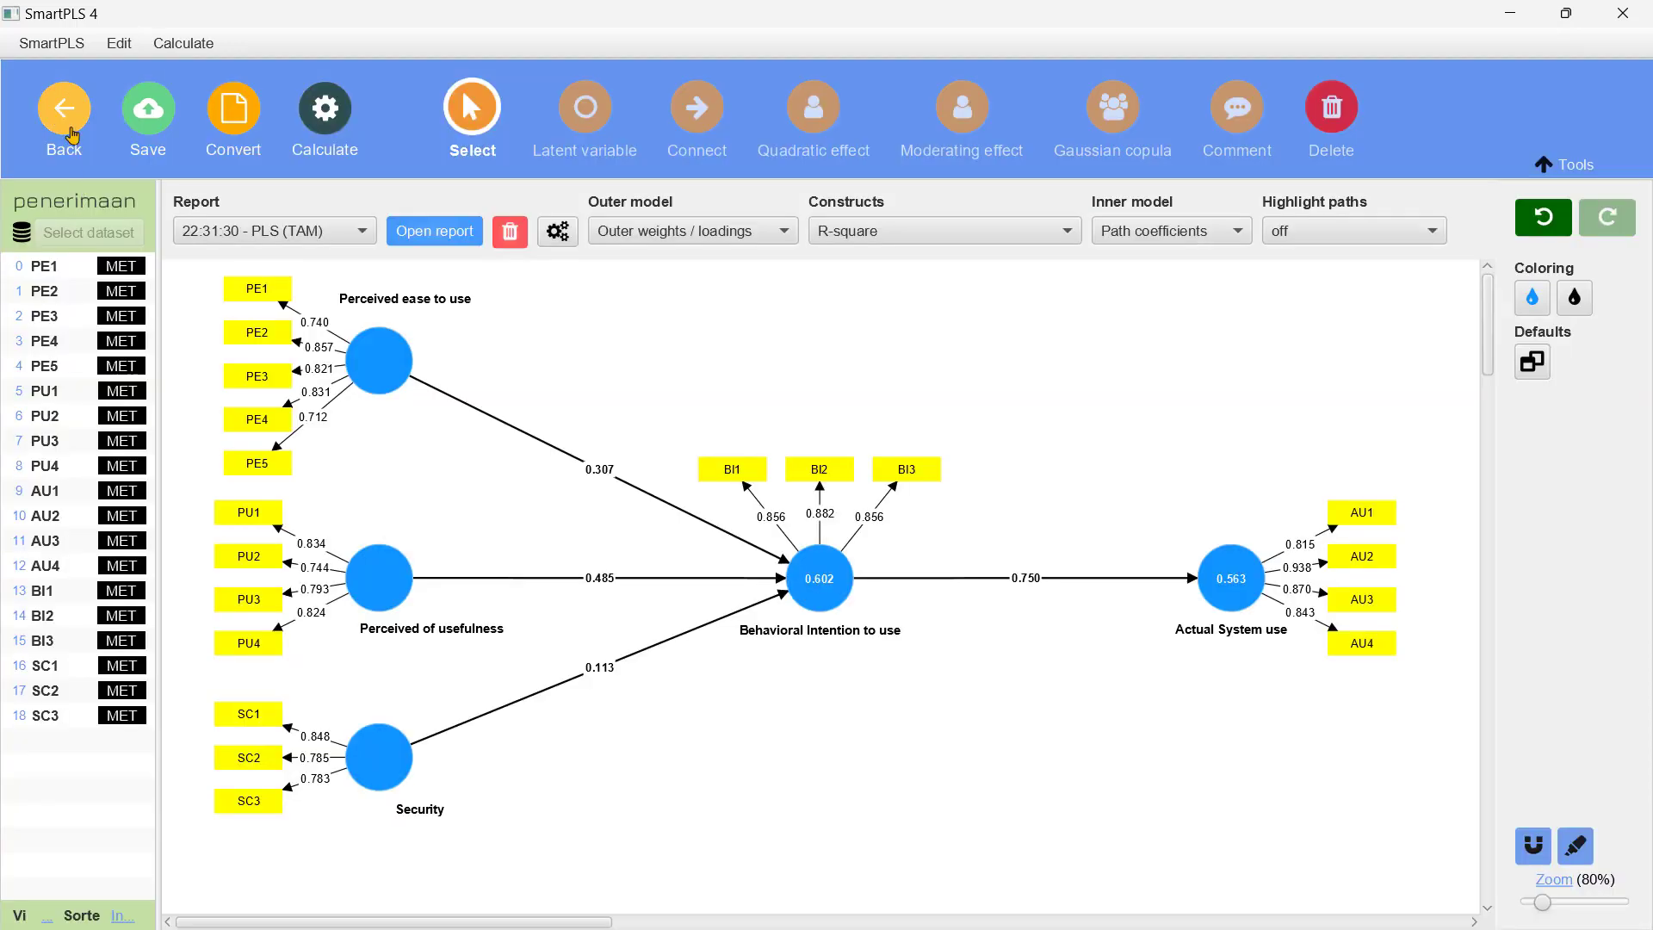
pyautogui.click(65, 121)
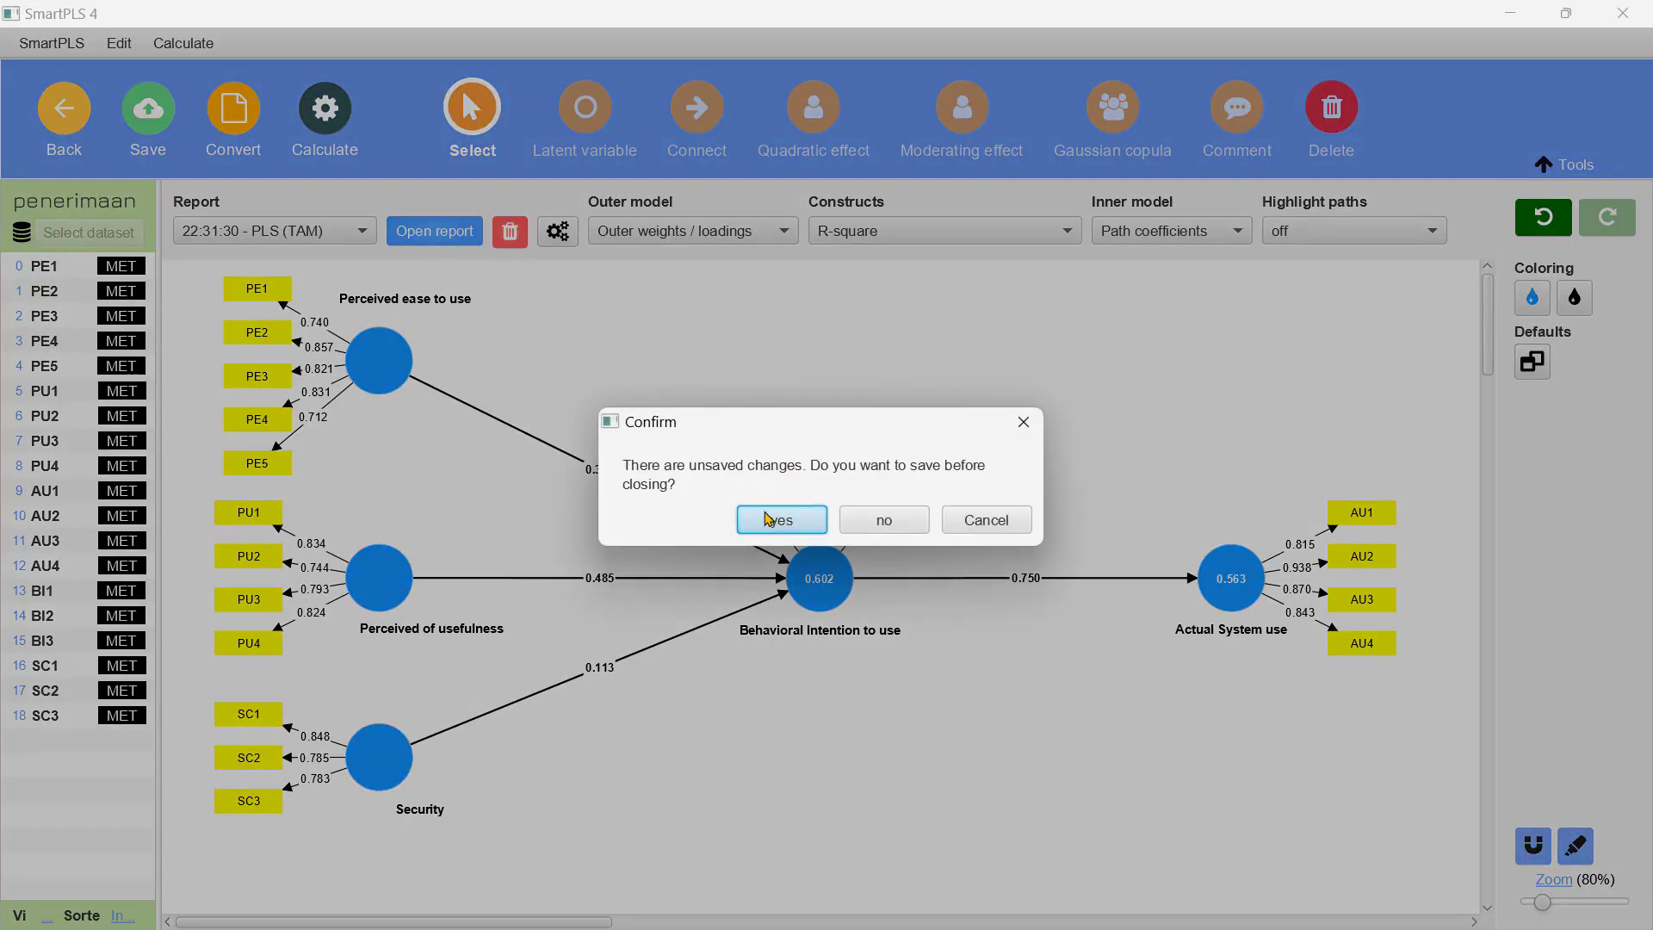
pyautogui.click(777, 519)
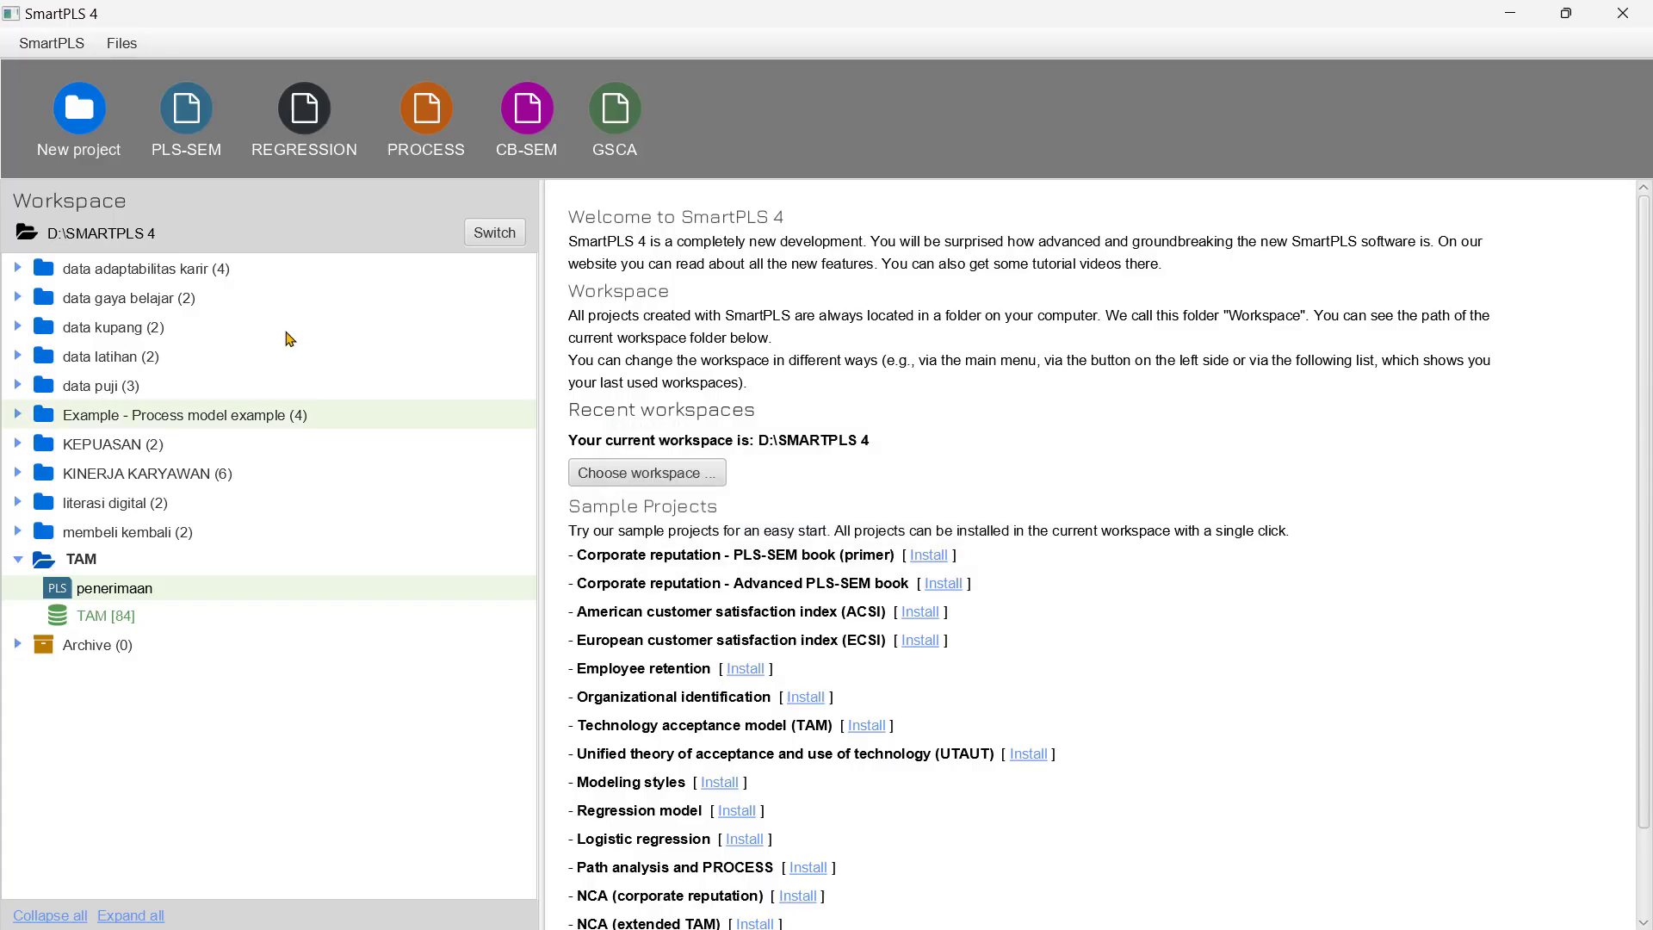
# Step: Open the TAM data file and copy its indicator correlations table for Excel
pyautogui.doubleClick(121, 616)
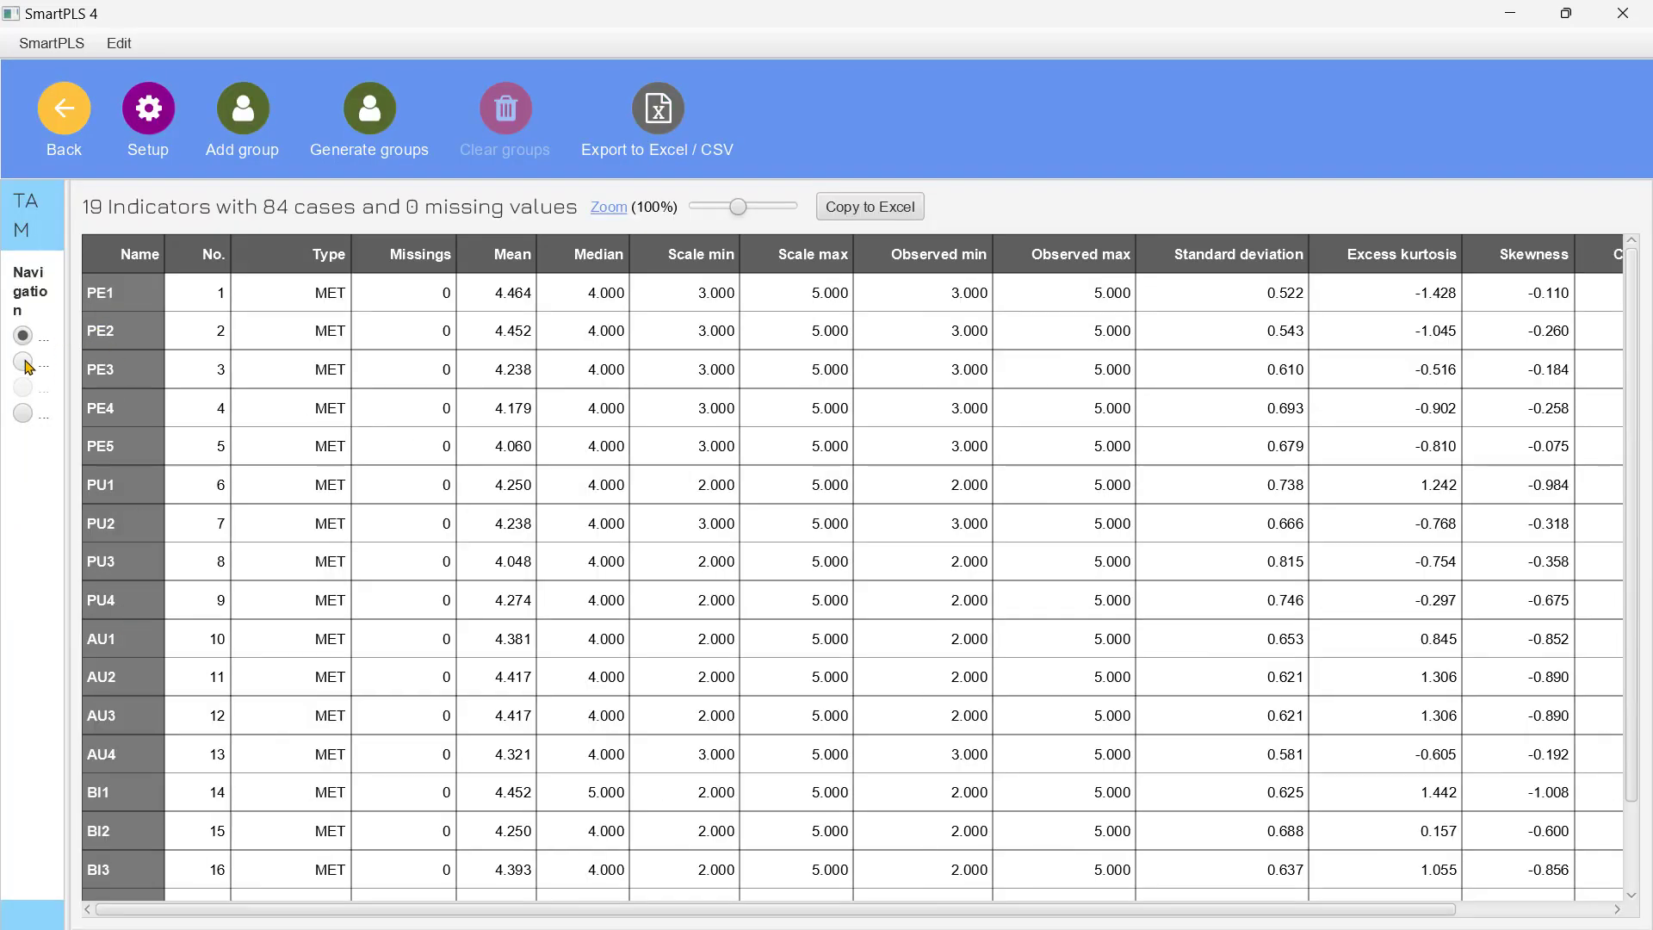
pyautogui.click(23, 362)
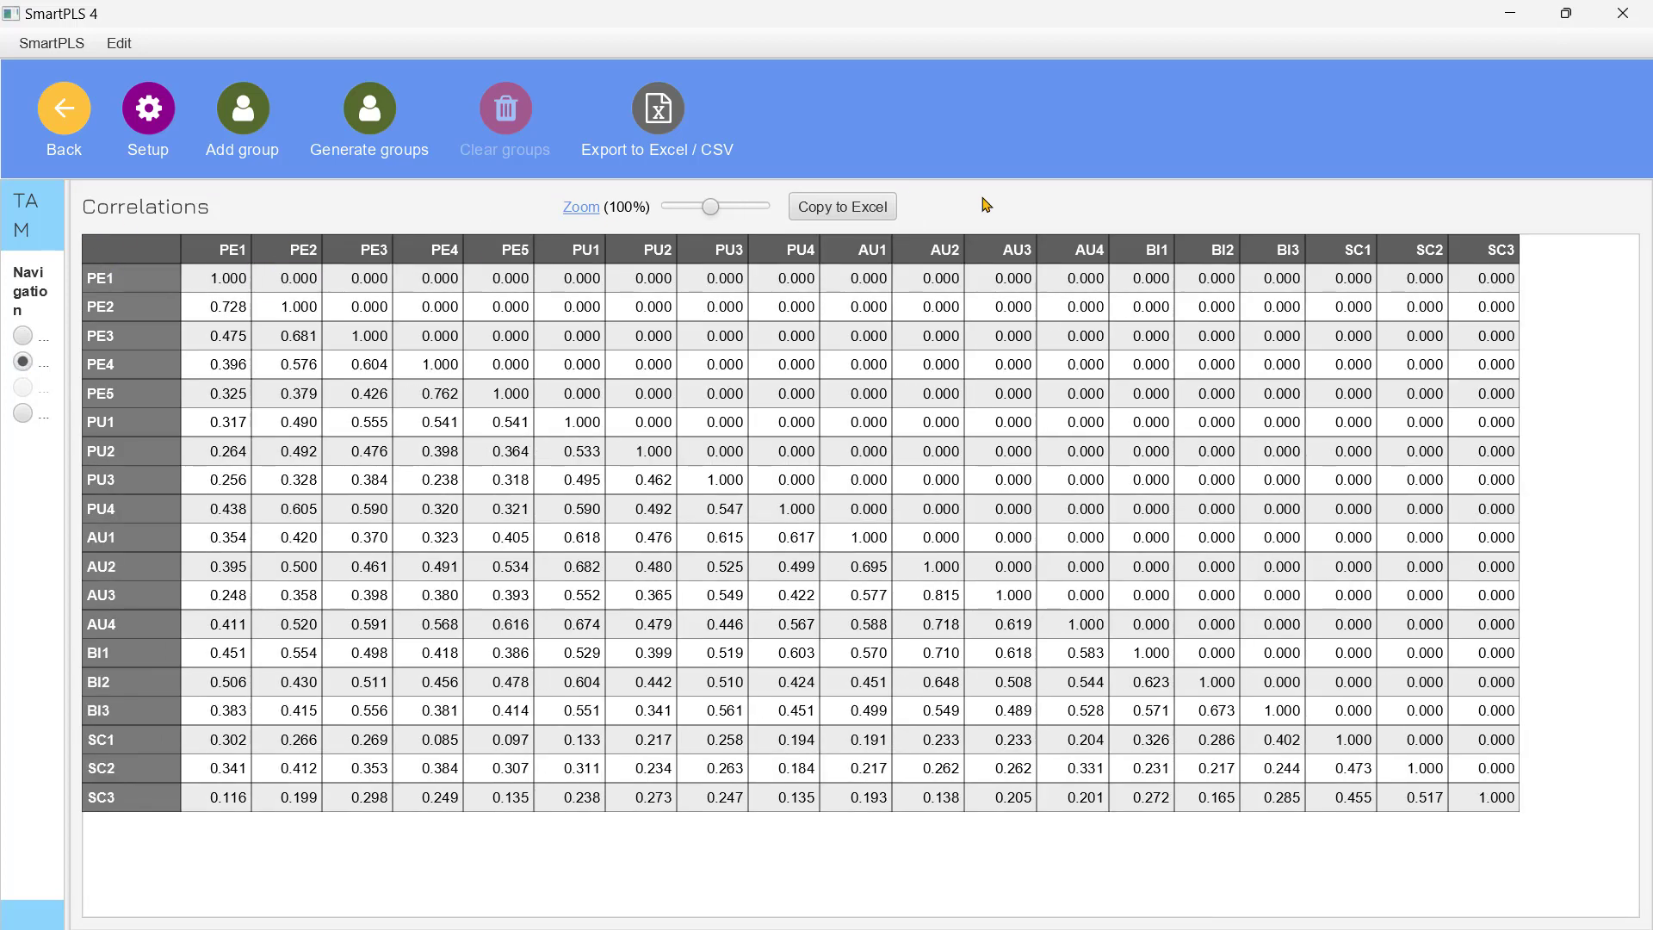
pyautogui.click(851, 209)
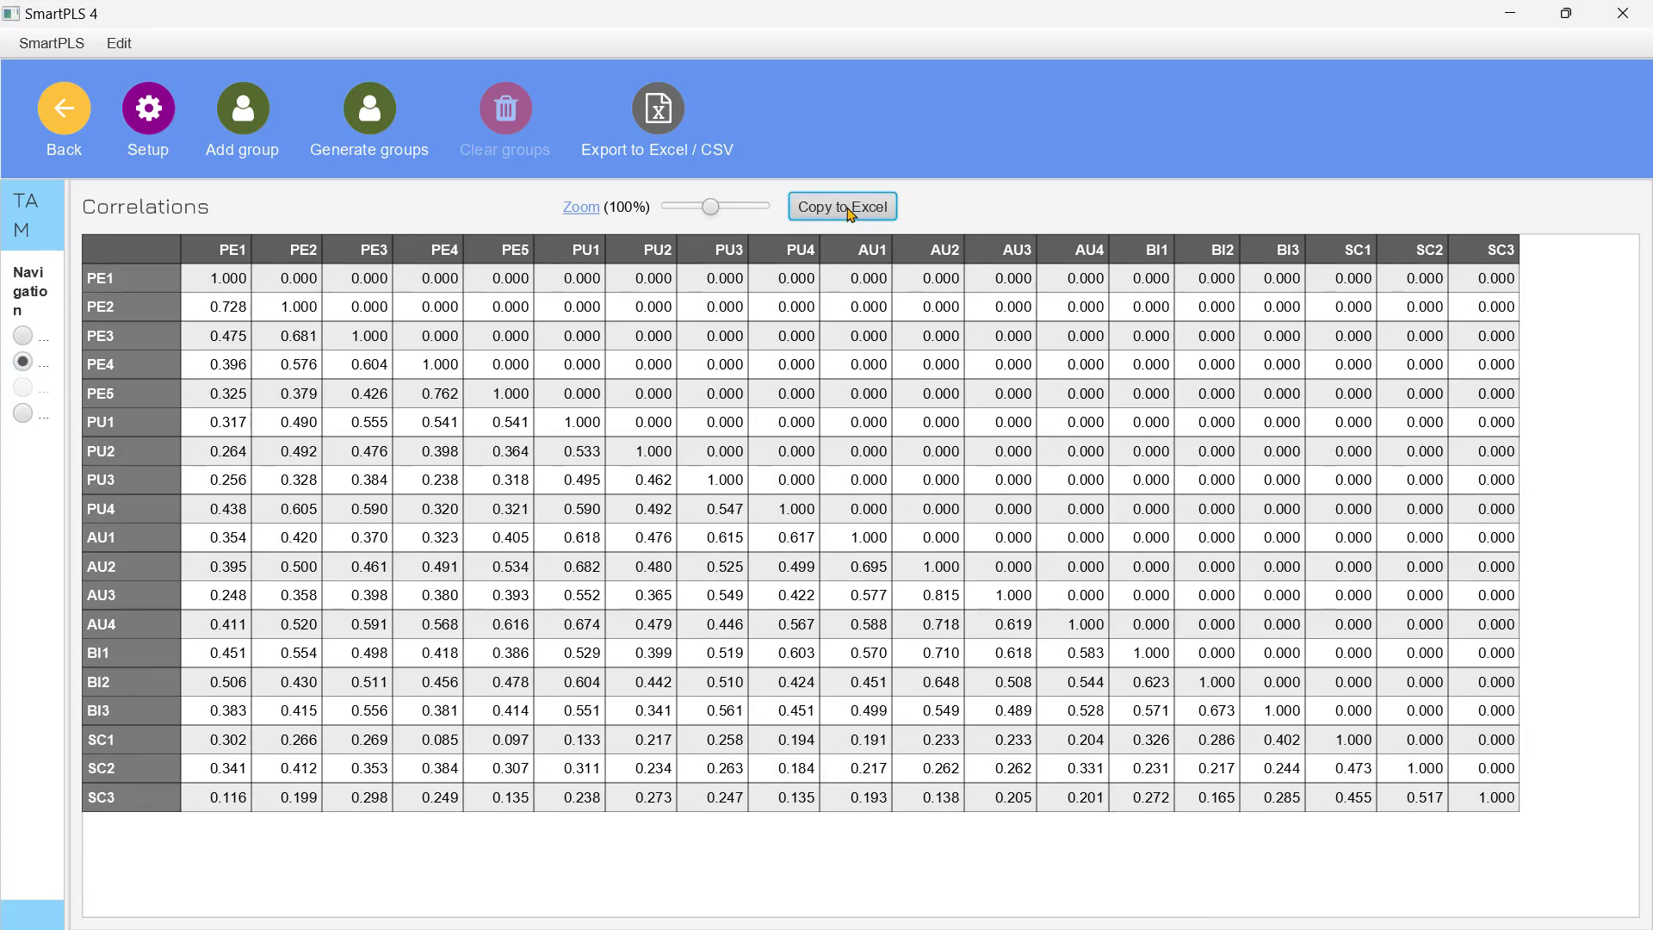
# Step: Switch to the blank Book1 workbook in Excel and paste the correlations table starting at cell A1
pyautogui.click(1511, 15)
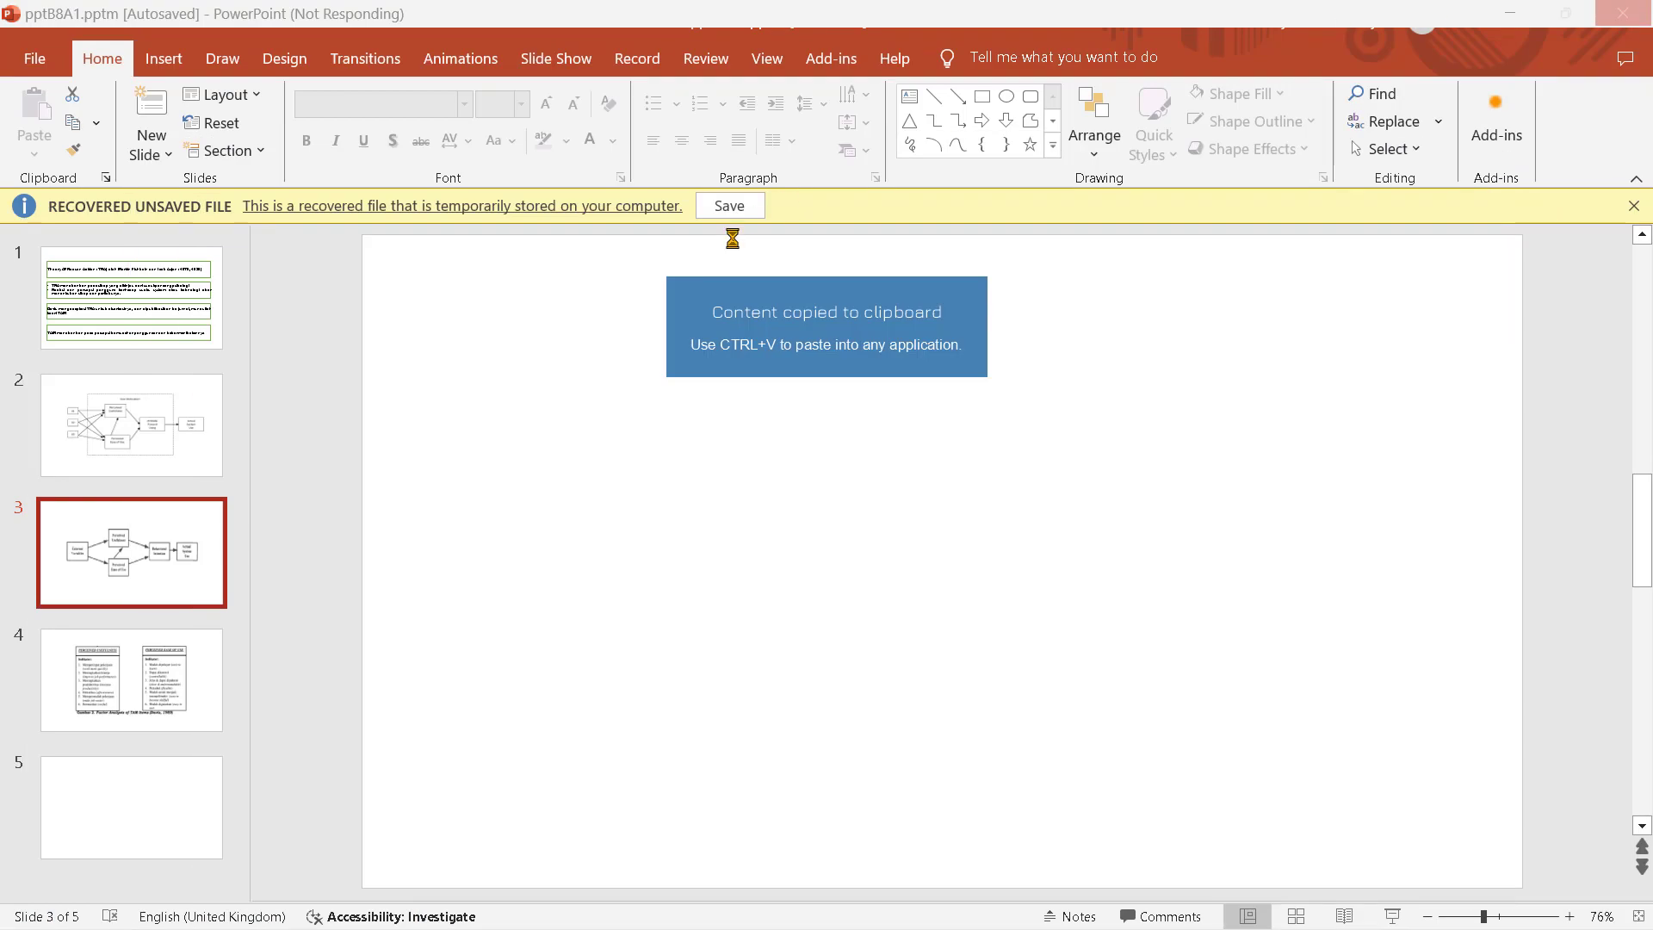
pyautogui.click(1508, 17)
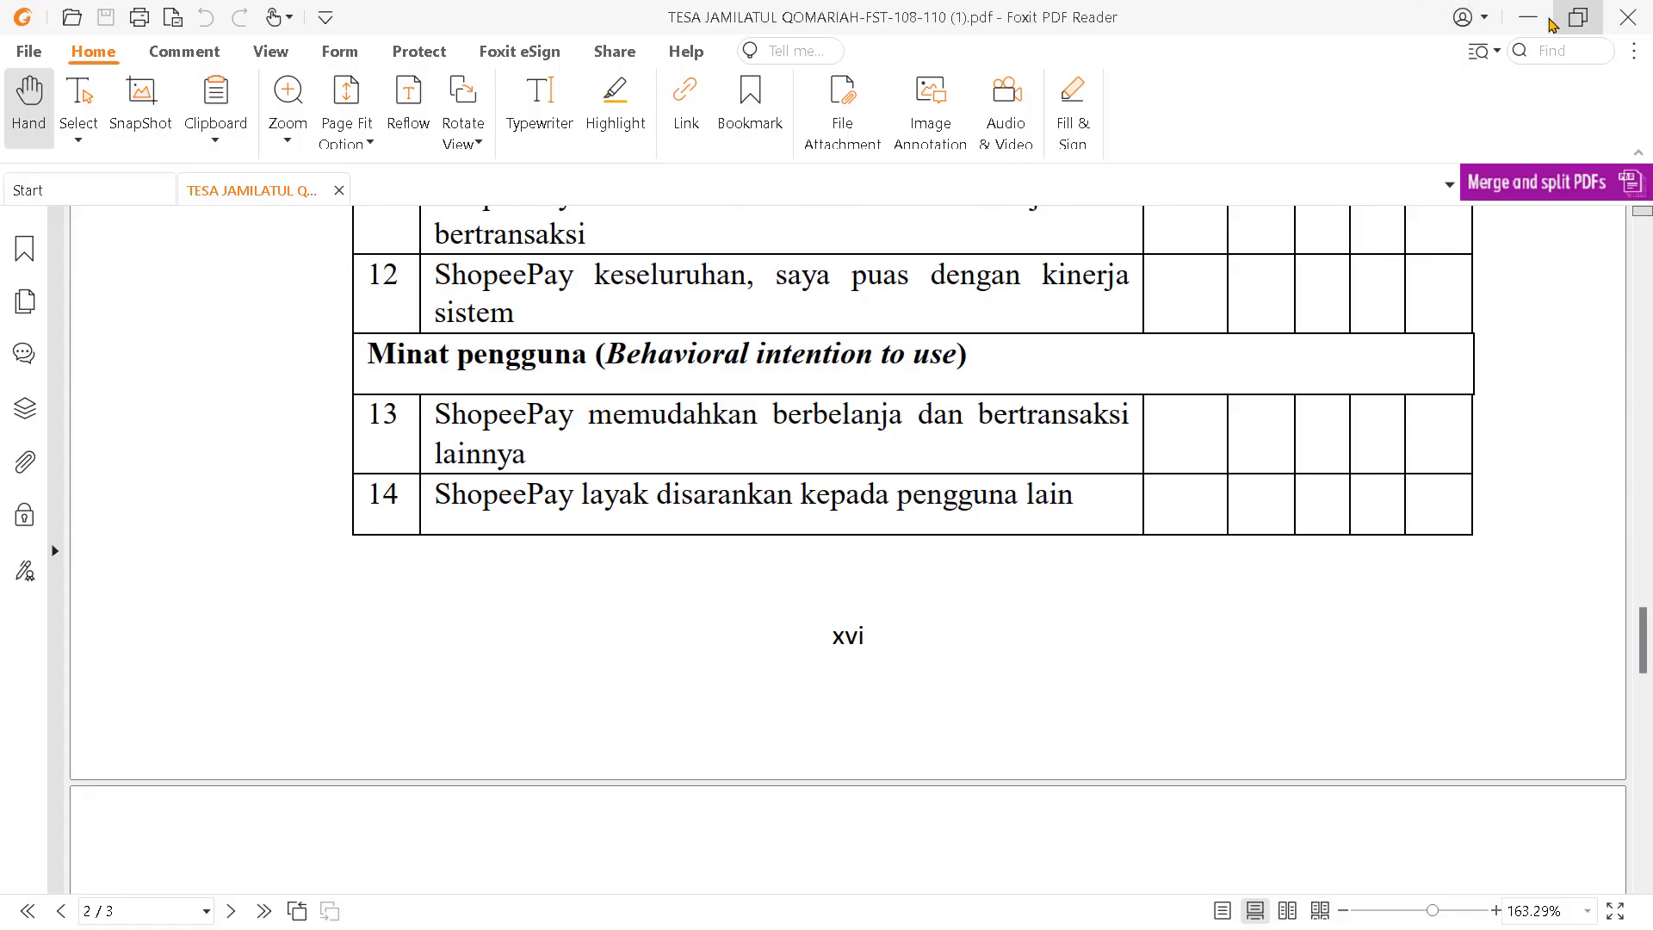
pyautogui.click(1530, 19)
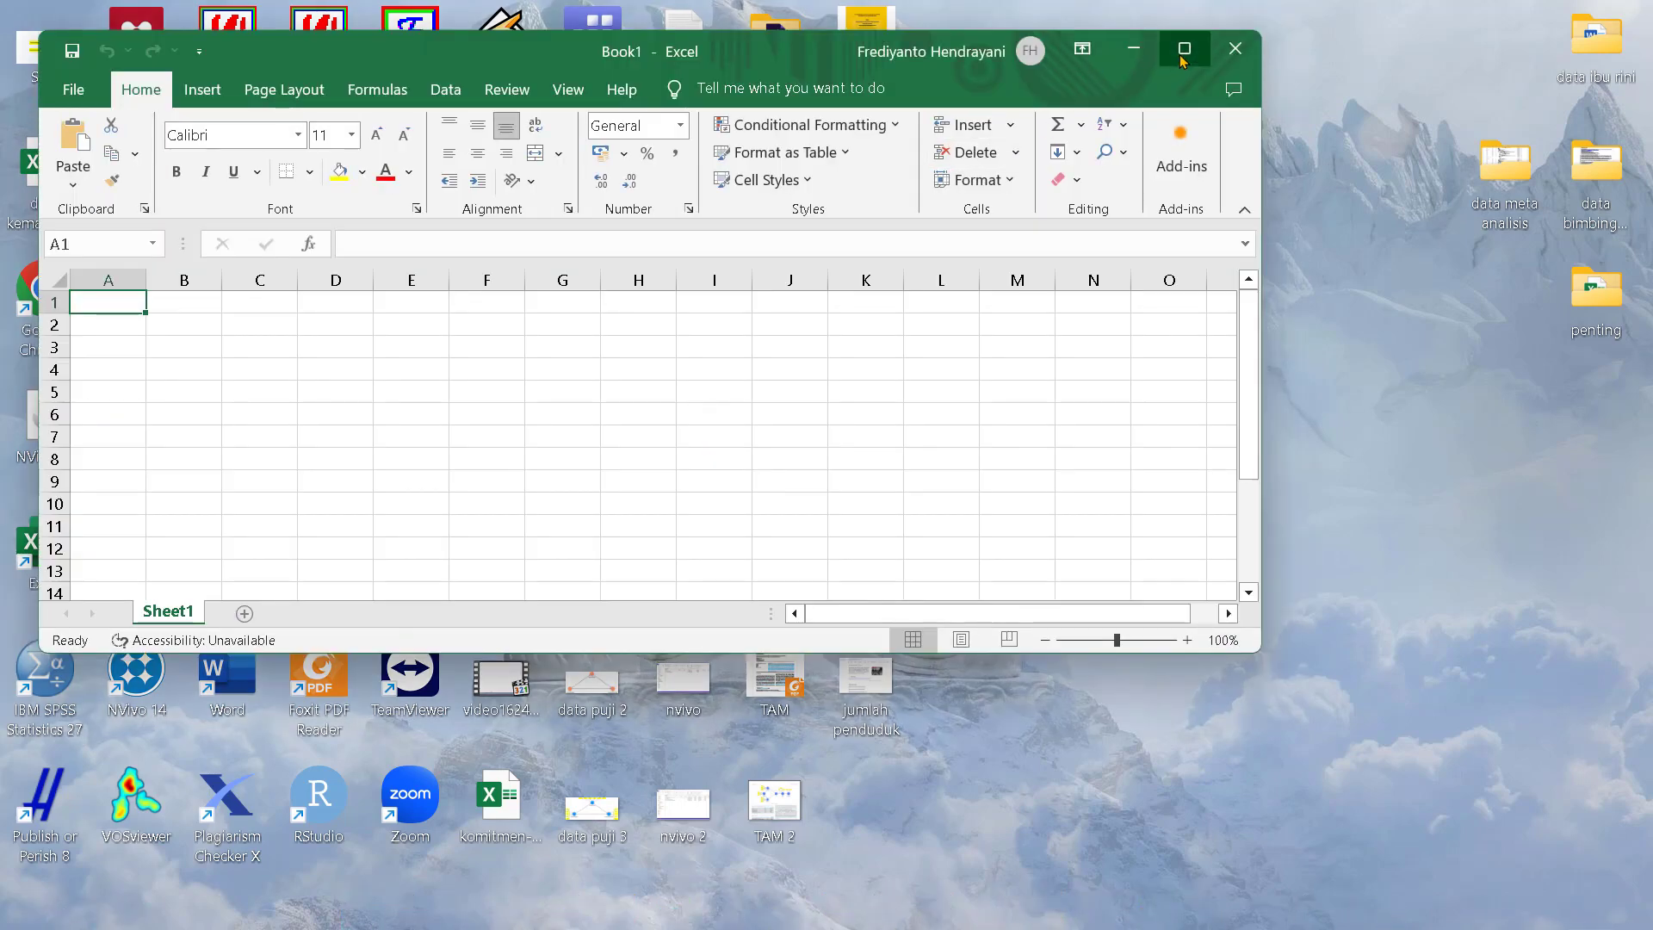
pyautogui.click(1184, 49)
pyautogui.rightClick(80, 278)
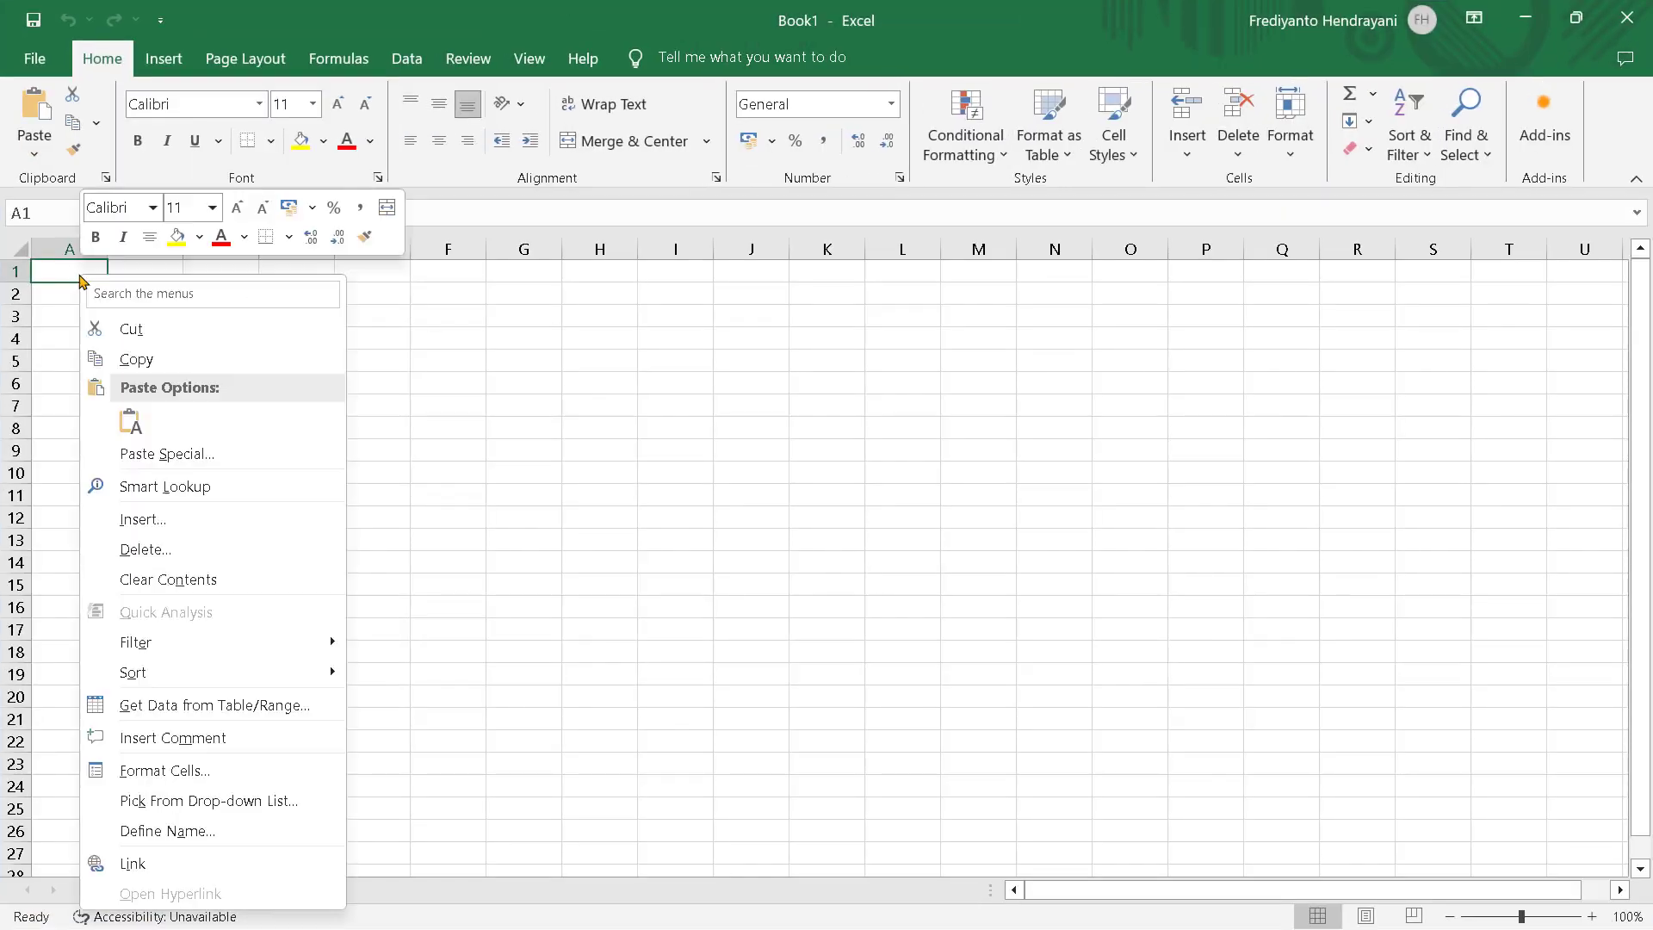
pyautogui.click(130, 422)
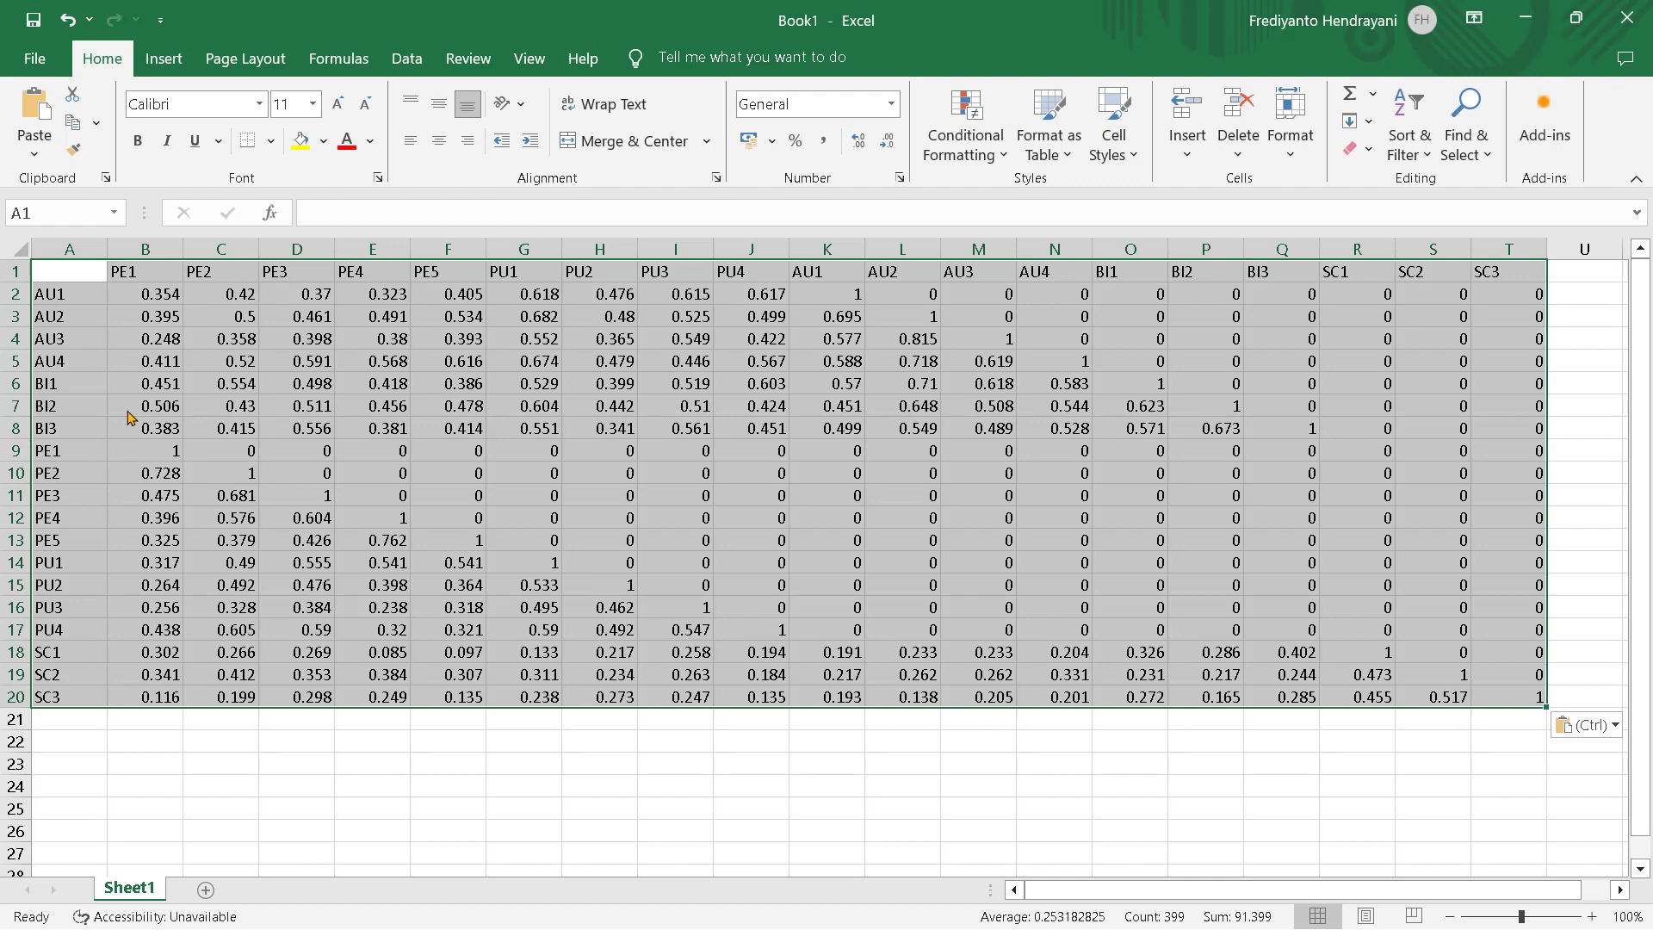
# Step: Return to SmartPLS, rerun the PLS-SEM algorithm on the penerimaan model with the Path scheme, and show the HTMT discriminant validity matrix
pyautogui.click(935, 904)
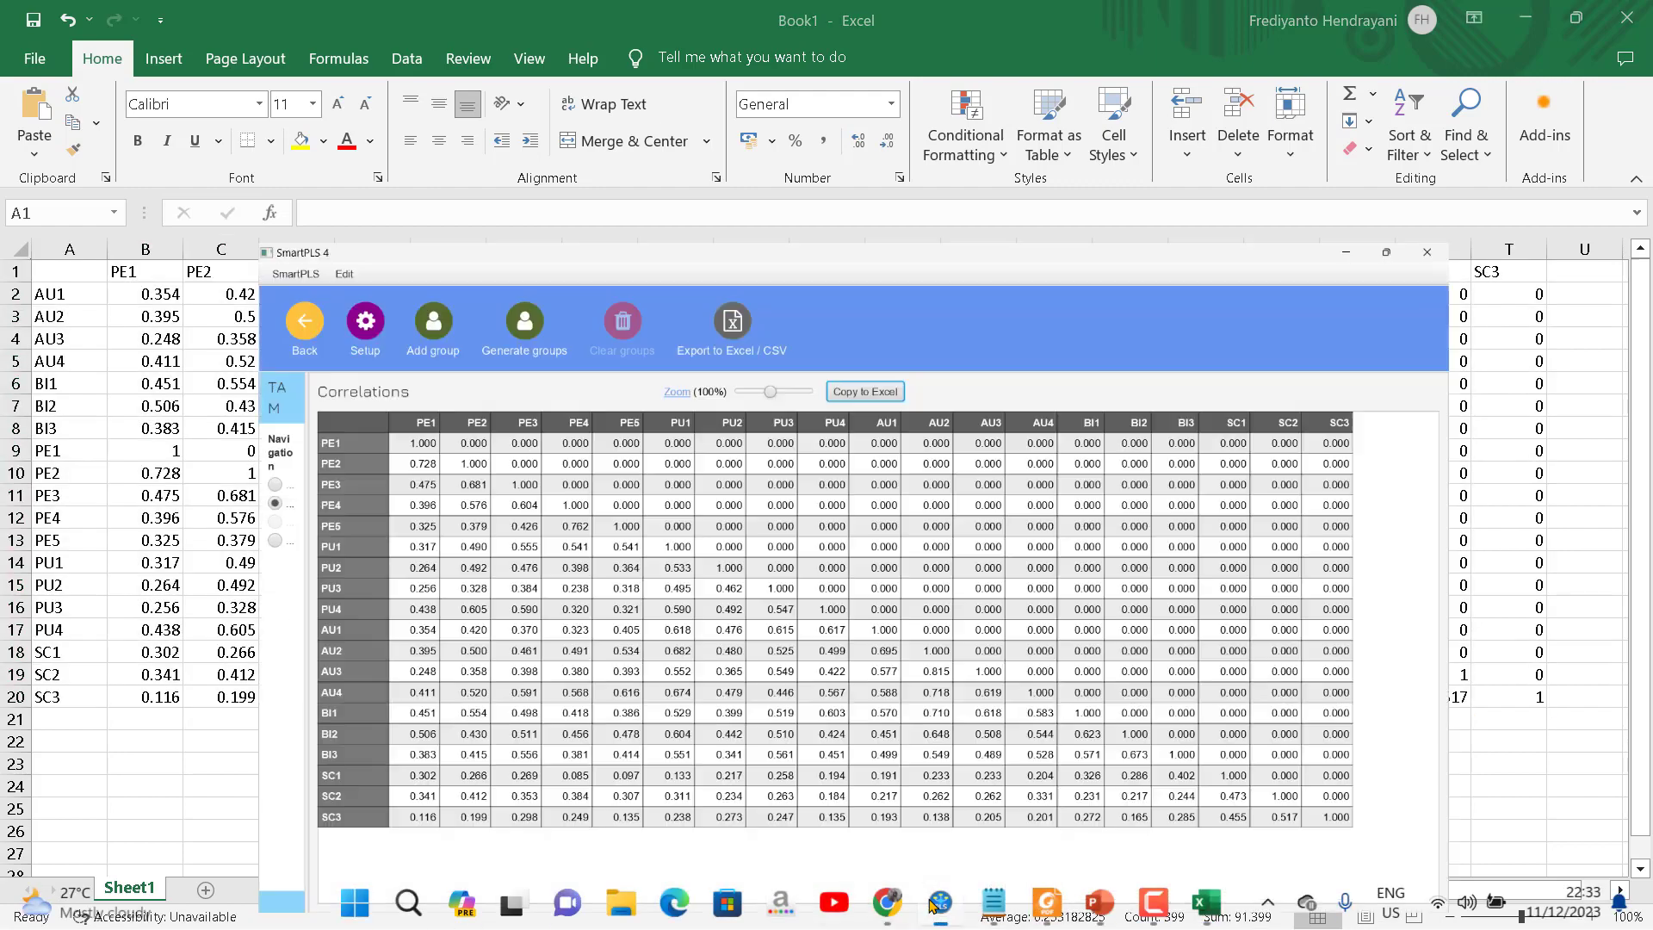
pyautogui.click(64, 108)
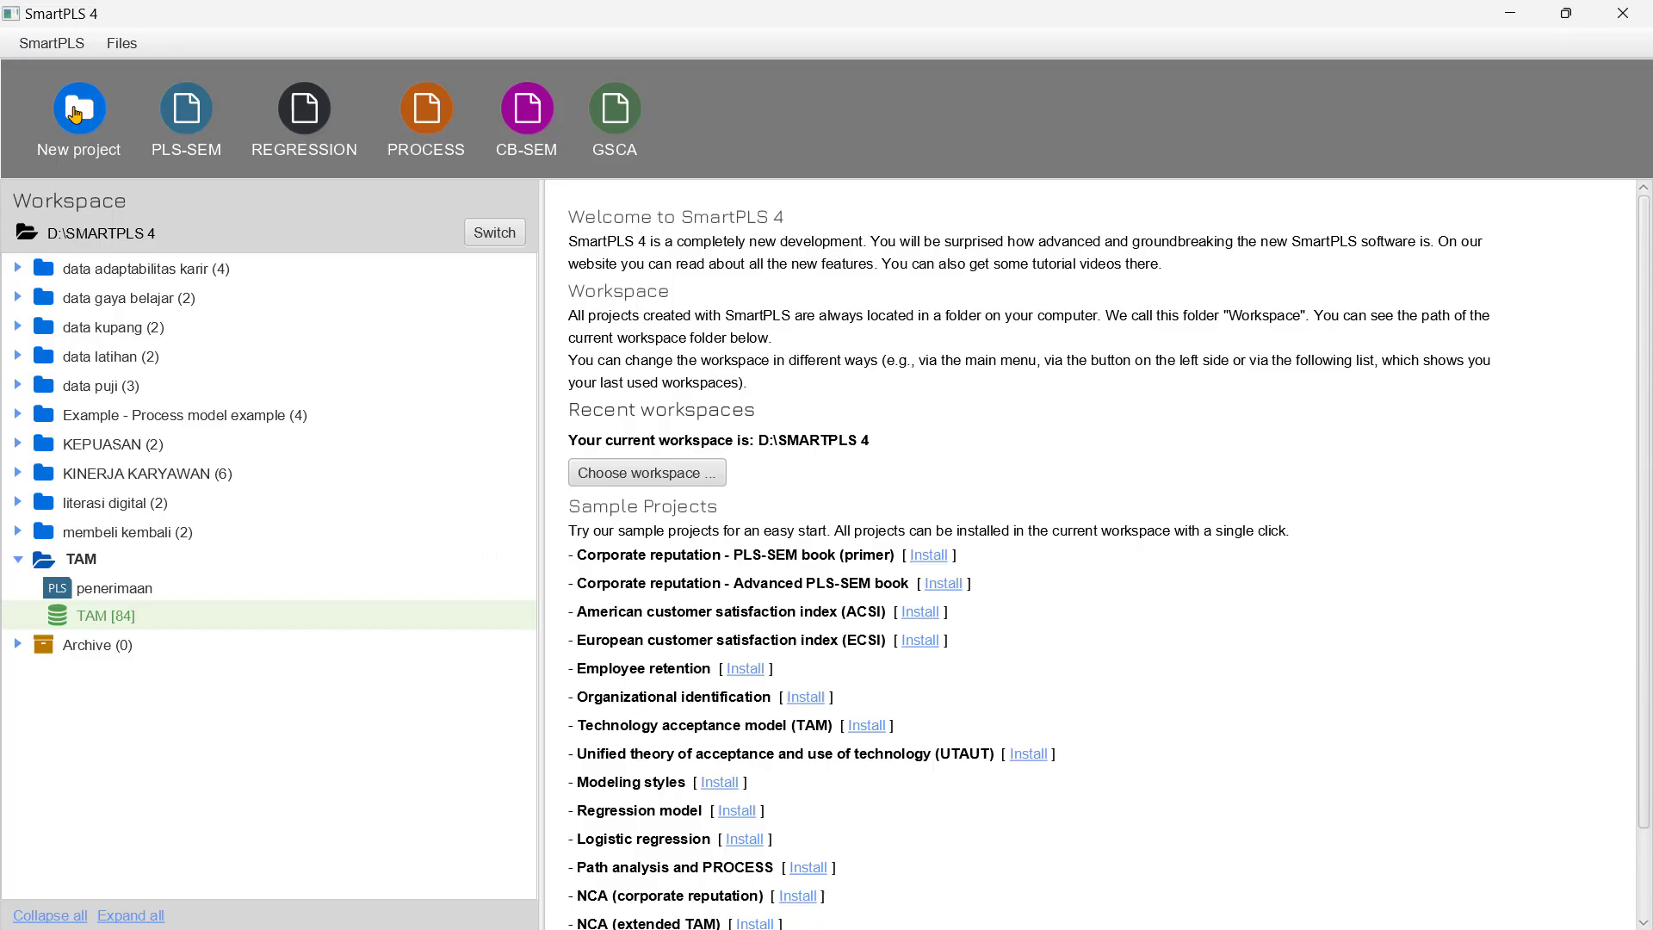
pyautogui.click(119, 592)
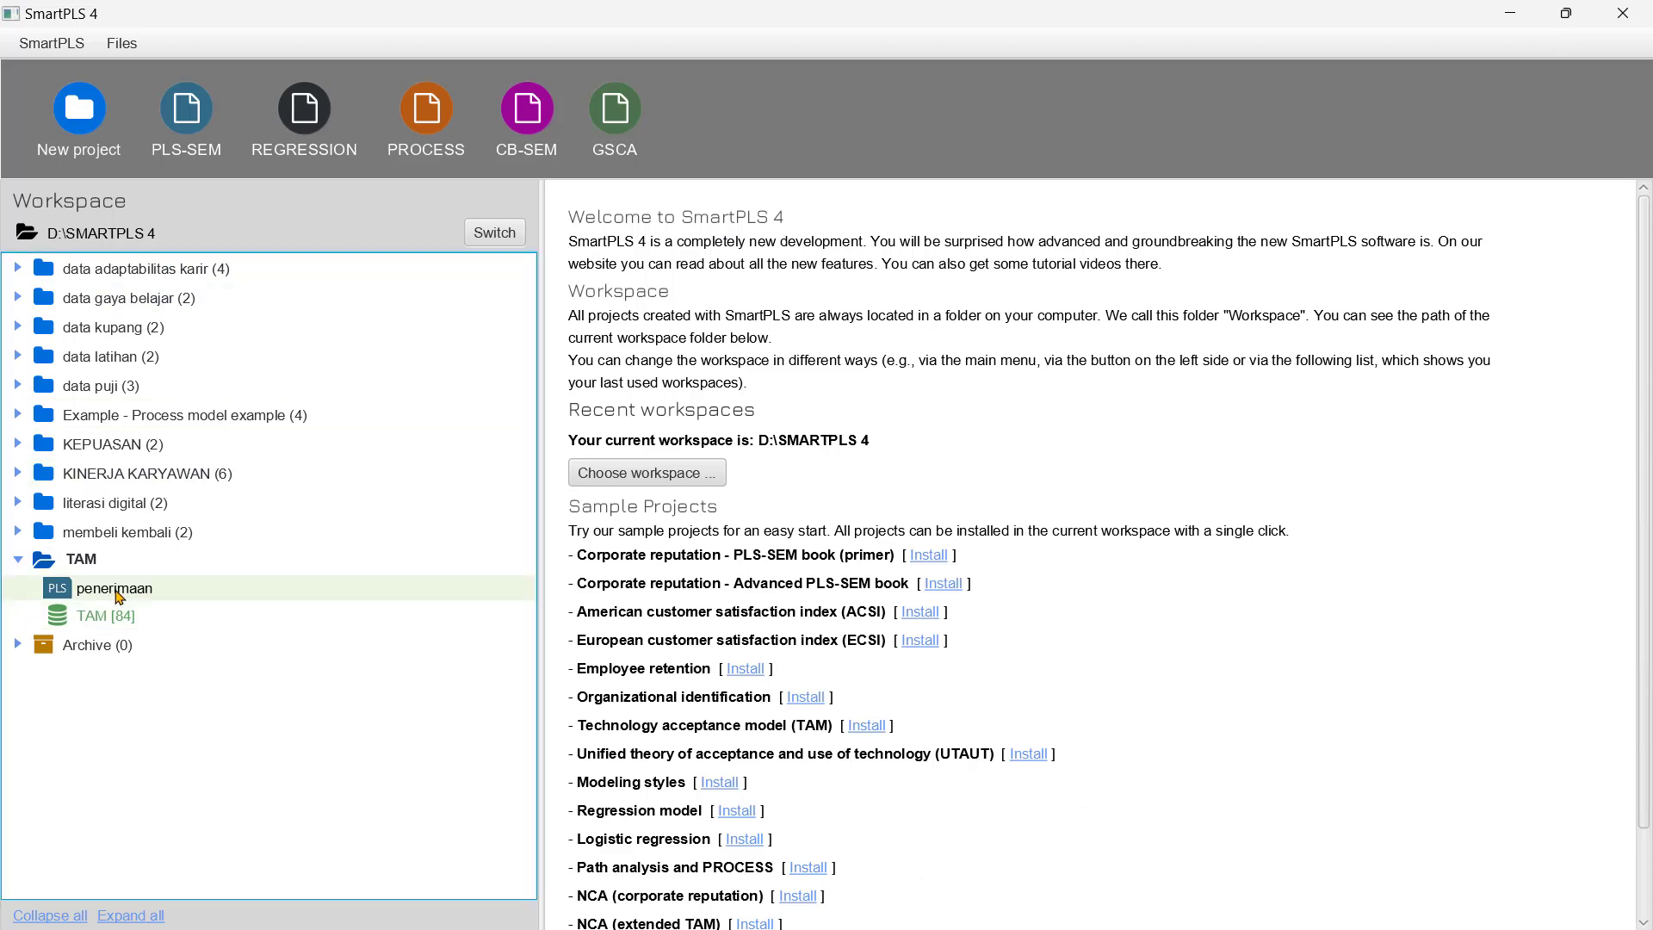
pyautogui.doubleClick(119, 596)
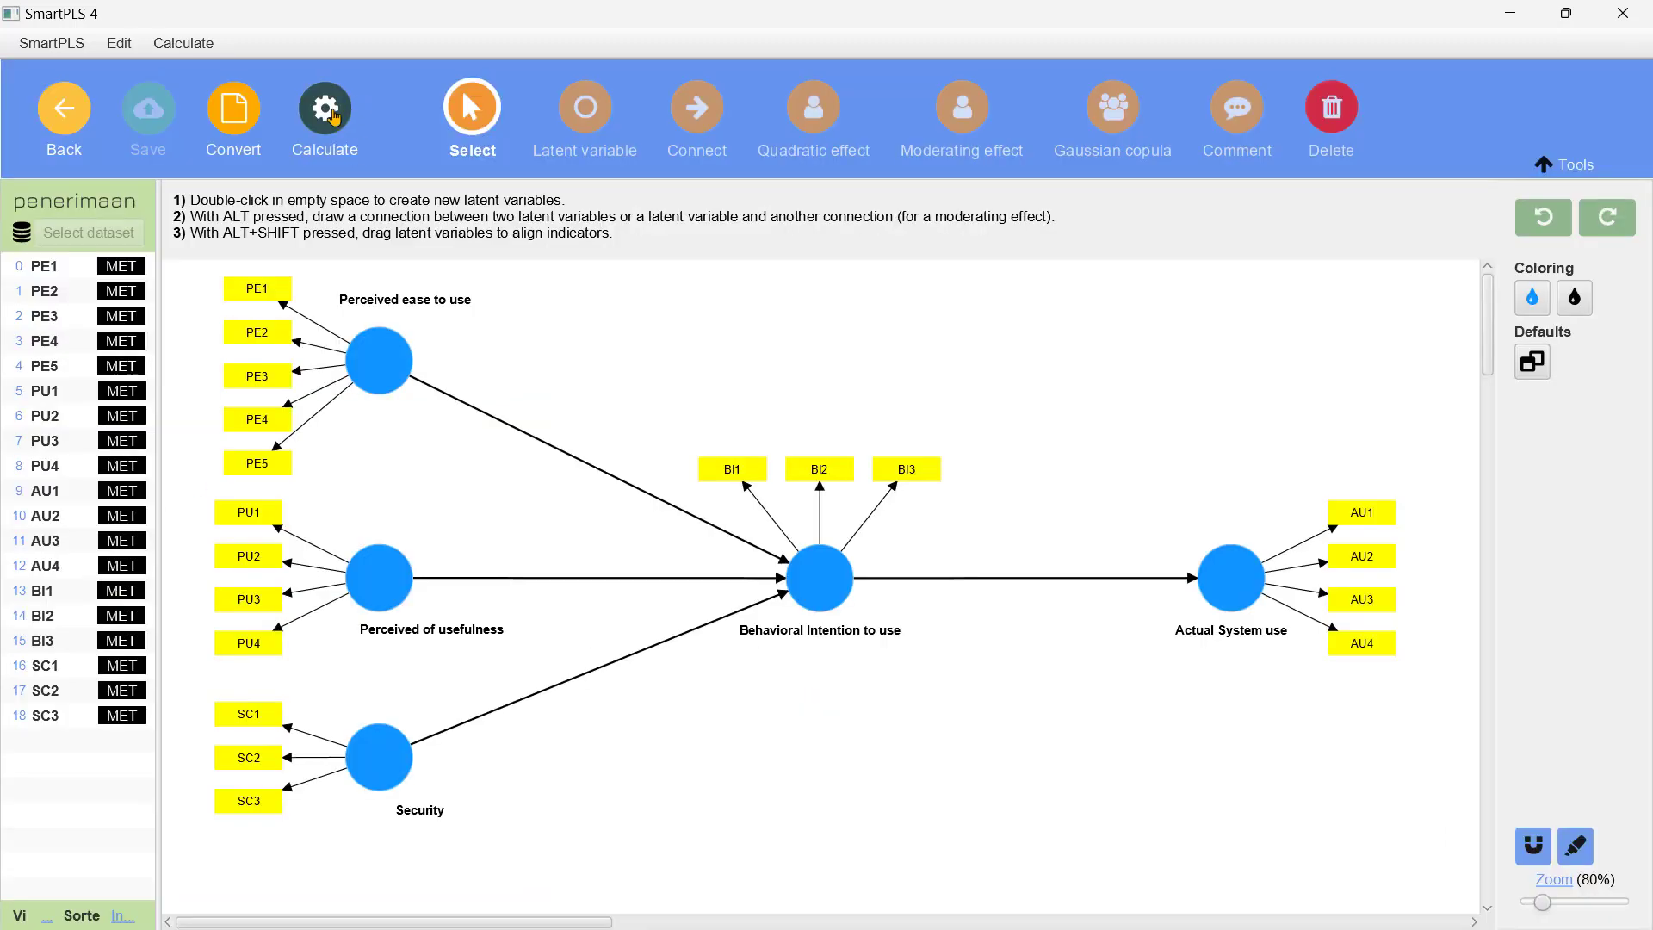
pyautogui.click(331, 113)
pyautogui.click(421, 163)
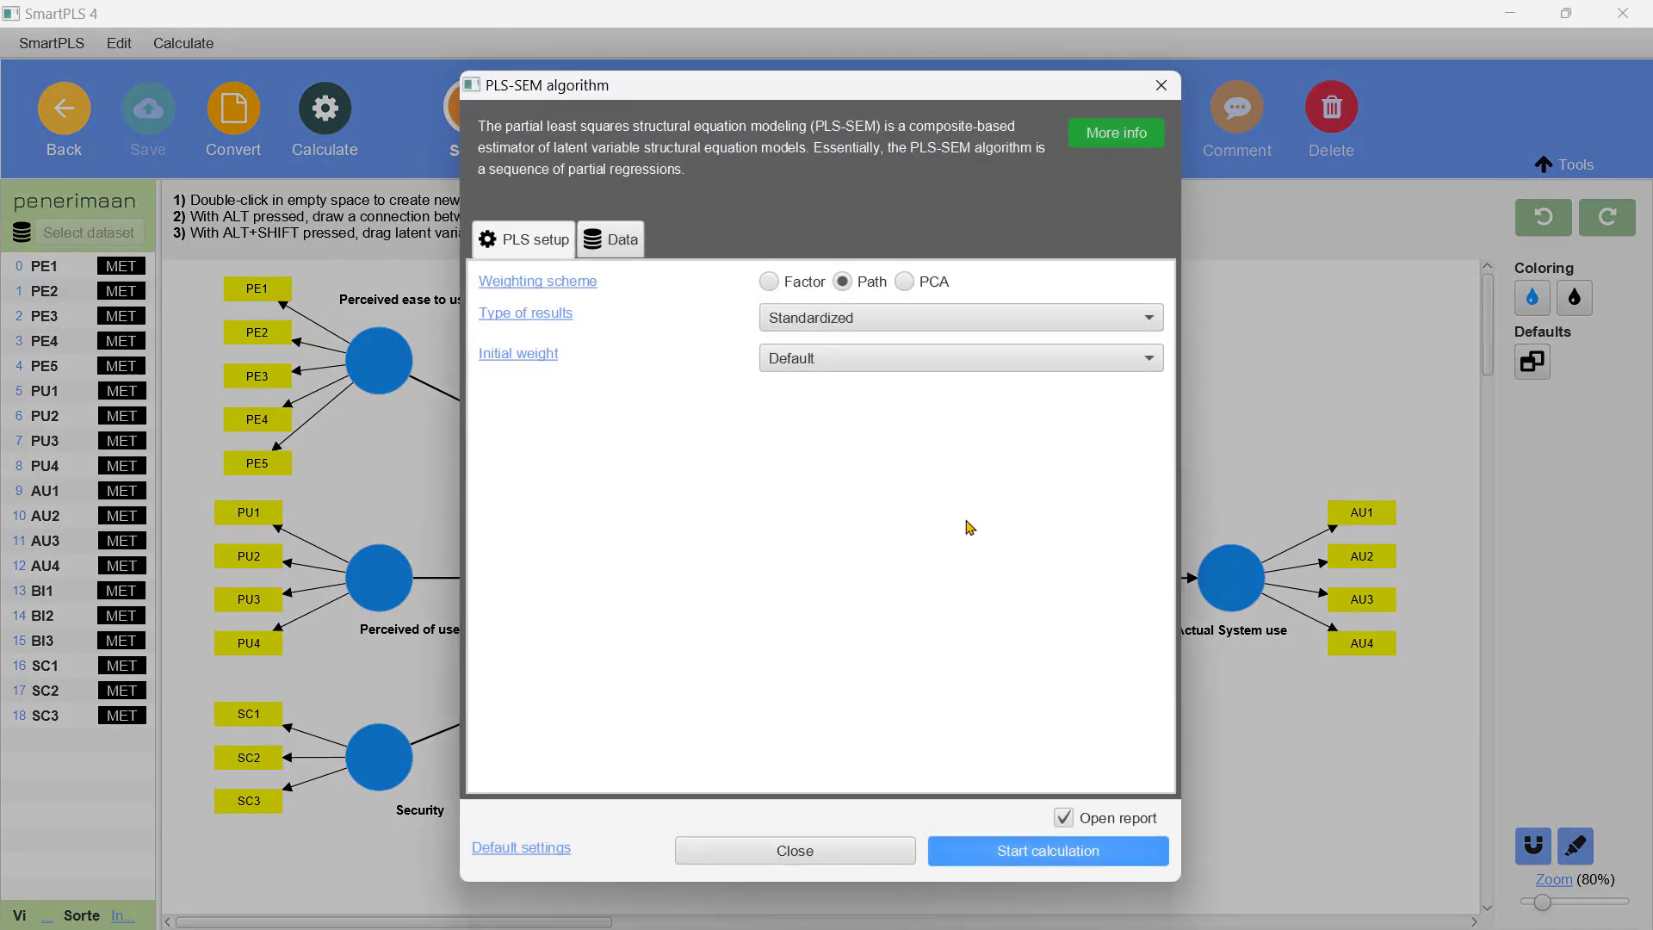
pyautogui.click(1039, 853)
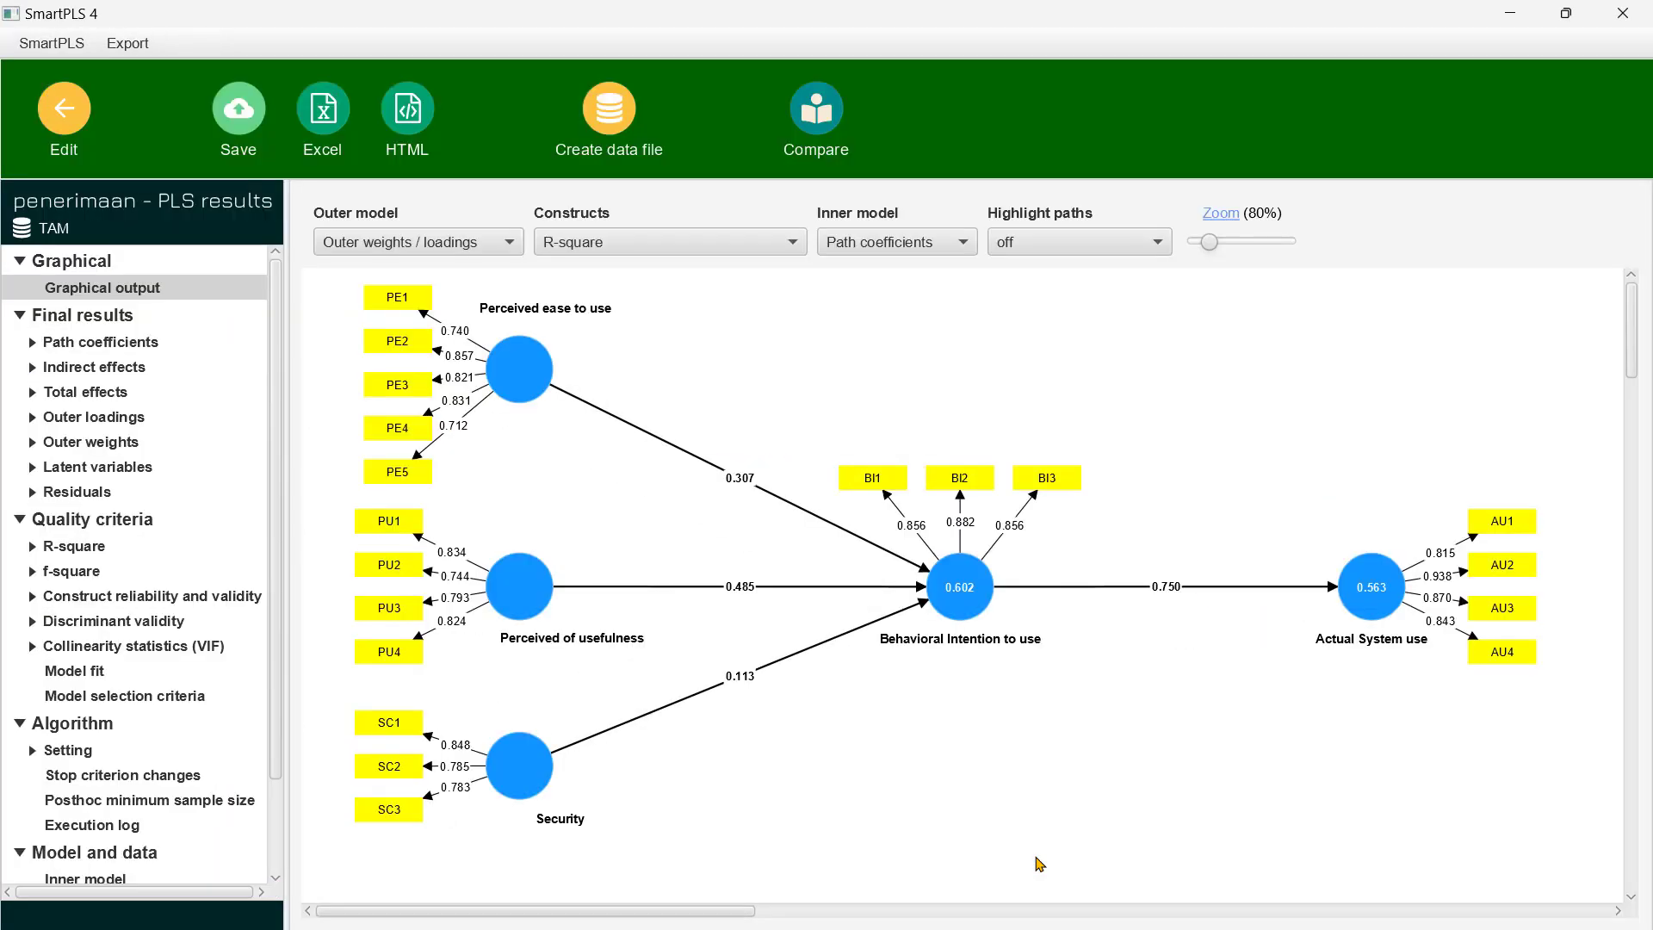
pyautogui.click(157, 630)
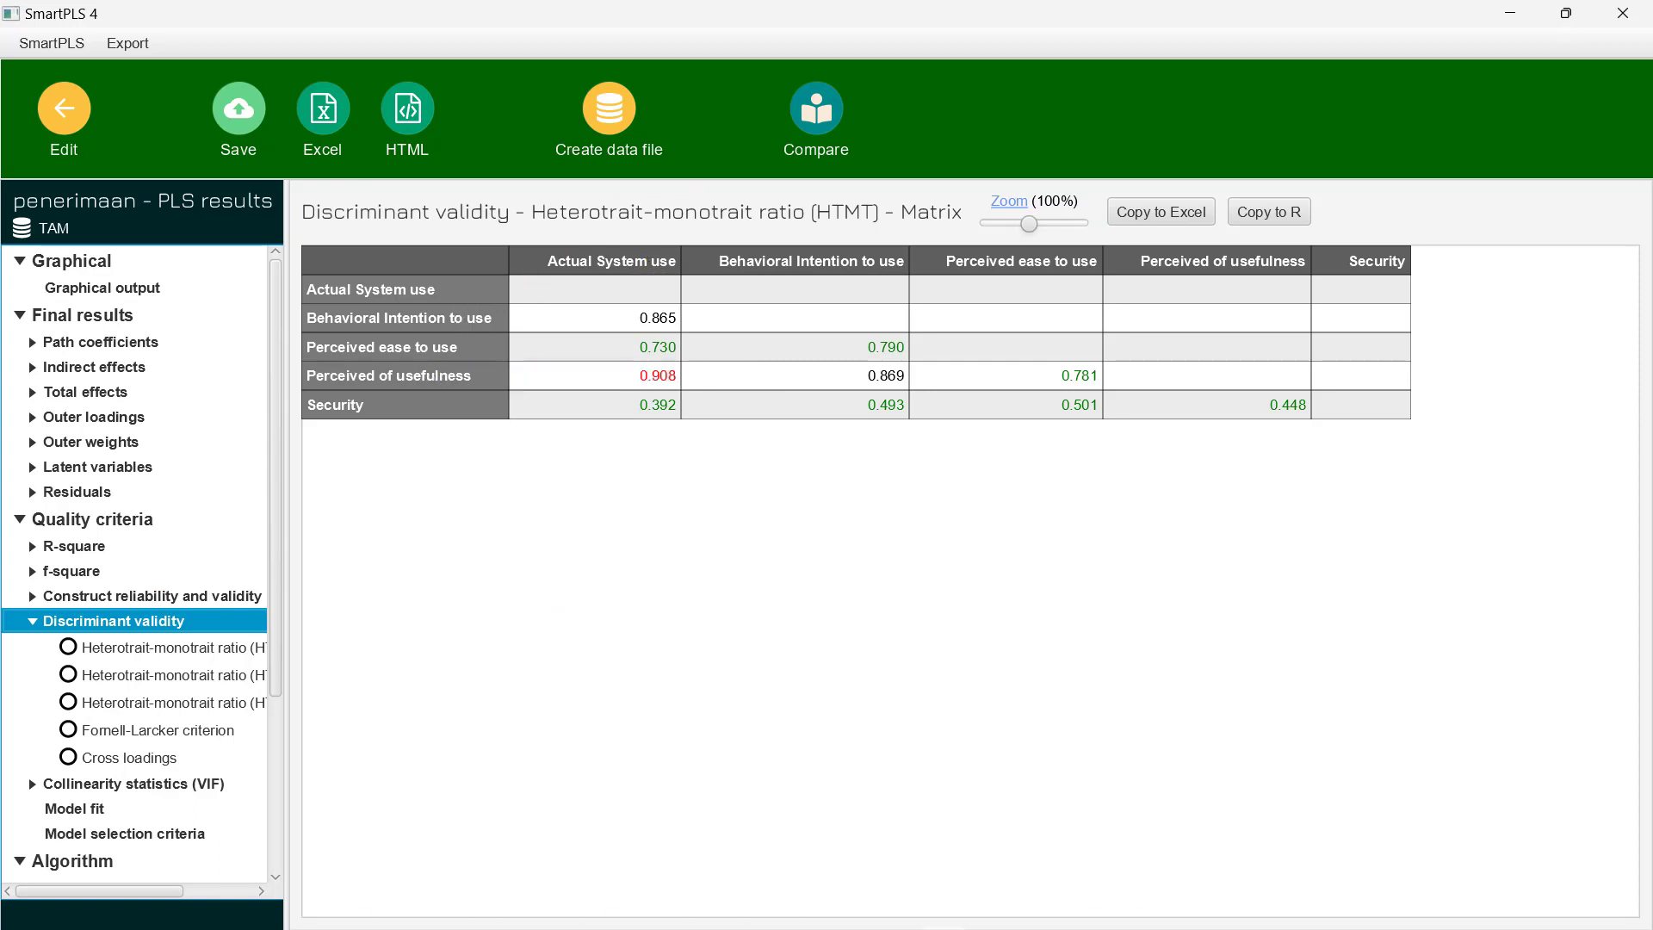
# Step: Switch to the Book1 workbook in Excel and fill the ranges G1:J8 and A2:J8 with red
pyautogui.moveTo(1206, 901)
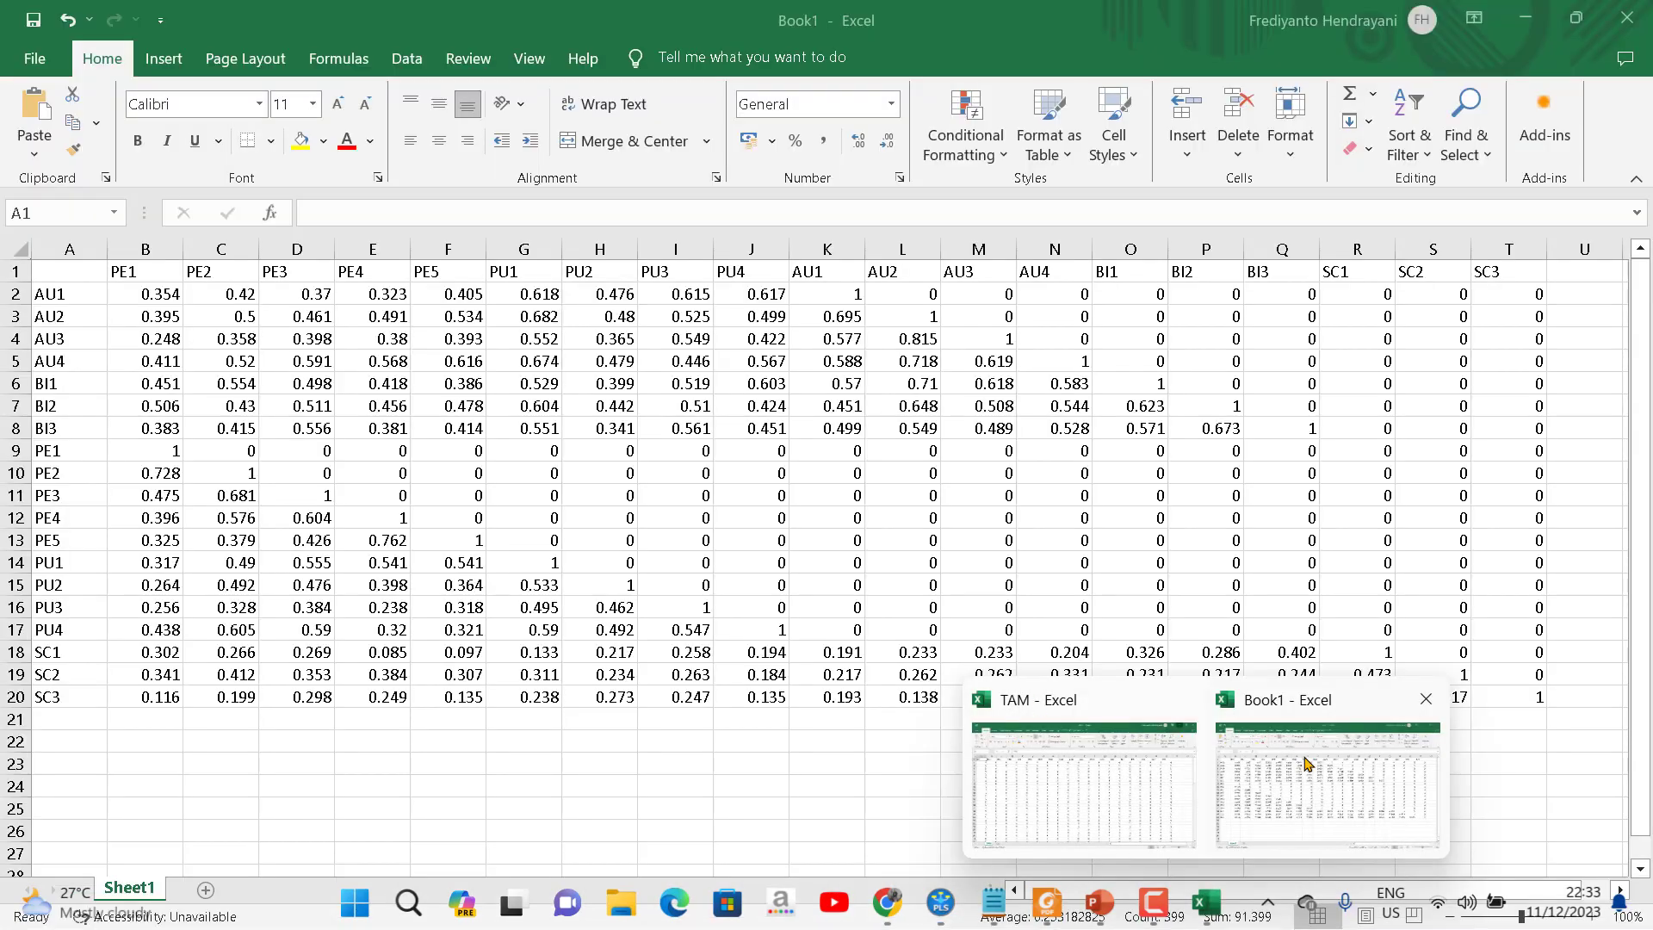
pyautogui.click(1304, 759)
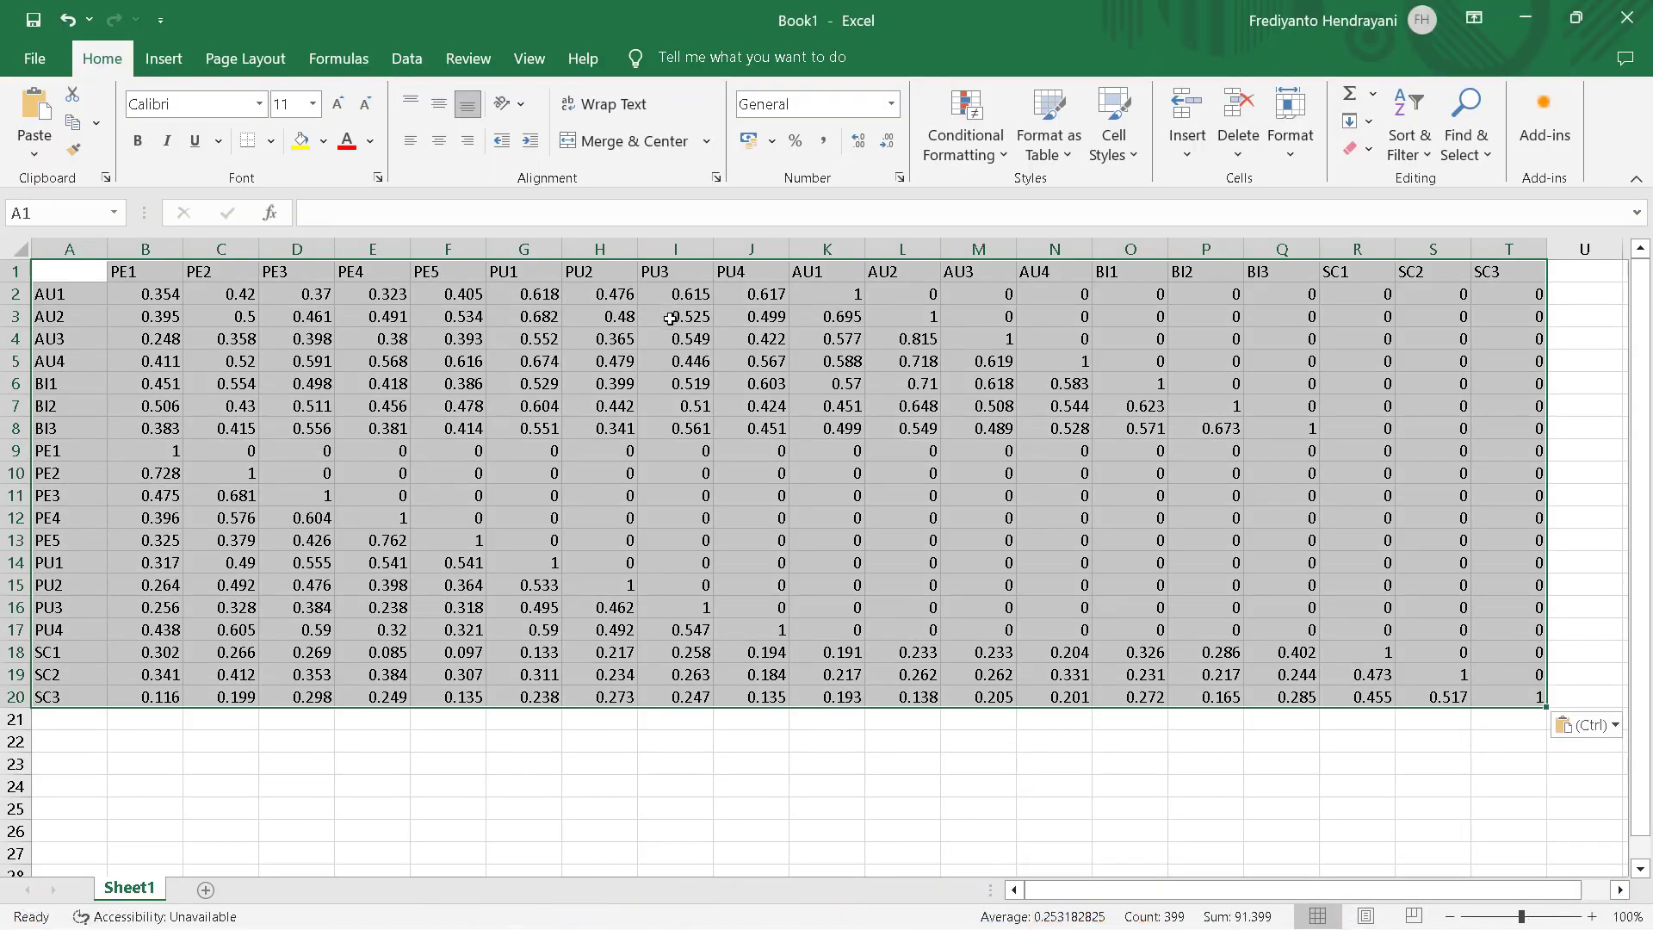
pyautogui.moveTo(502, 276); pyautogui.dragTo(739, 424)
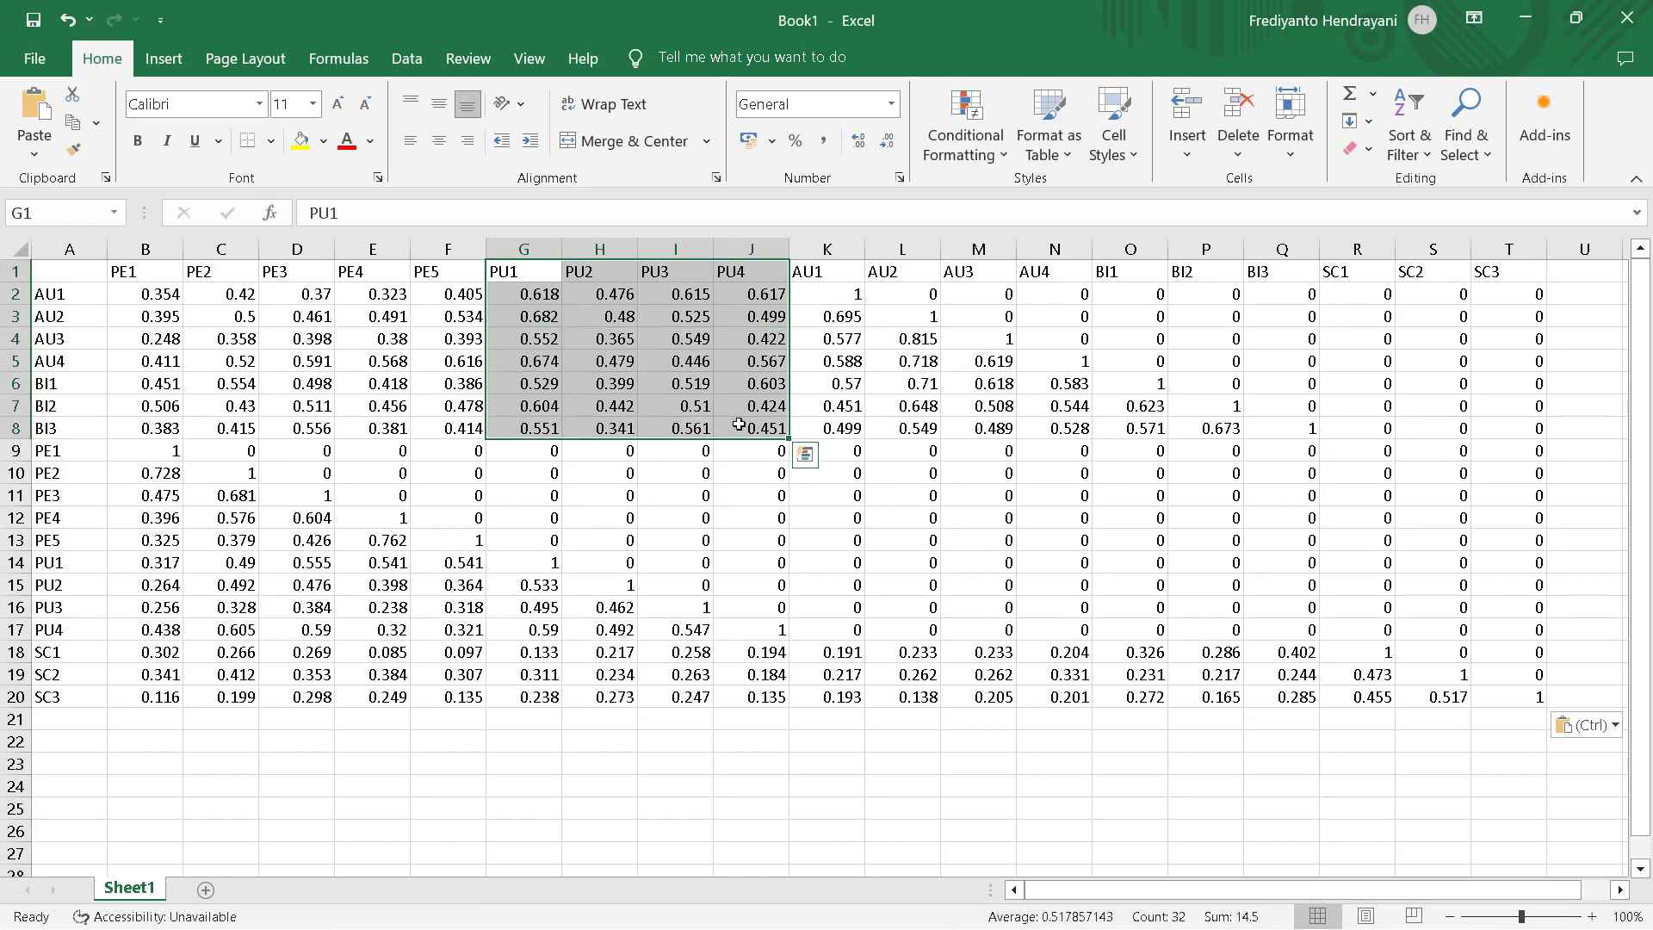
pyautogui.click(323, 141)
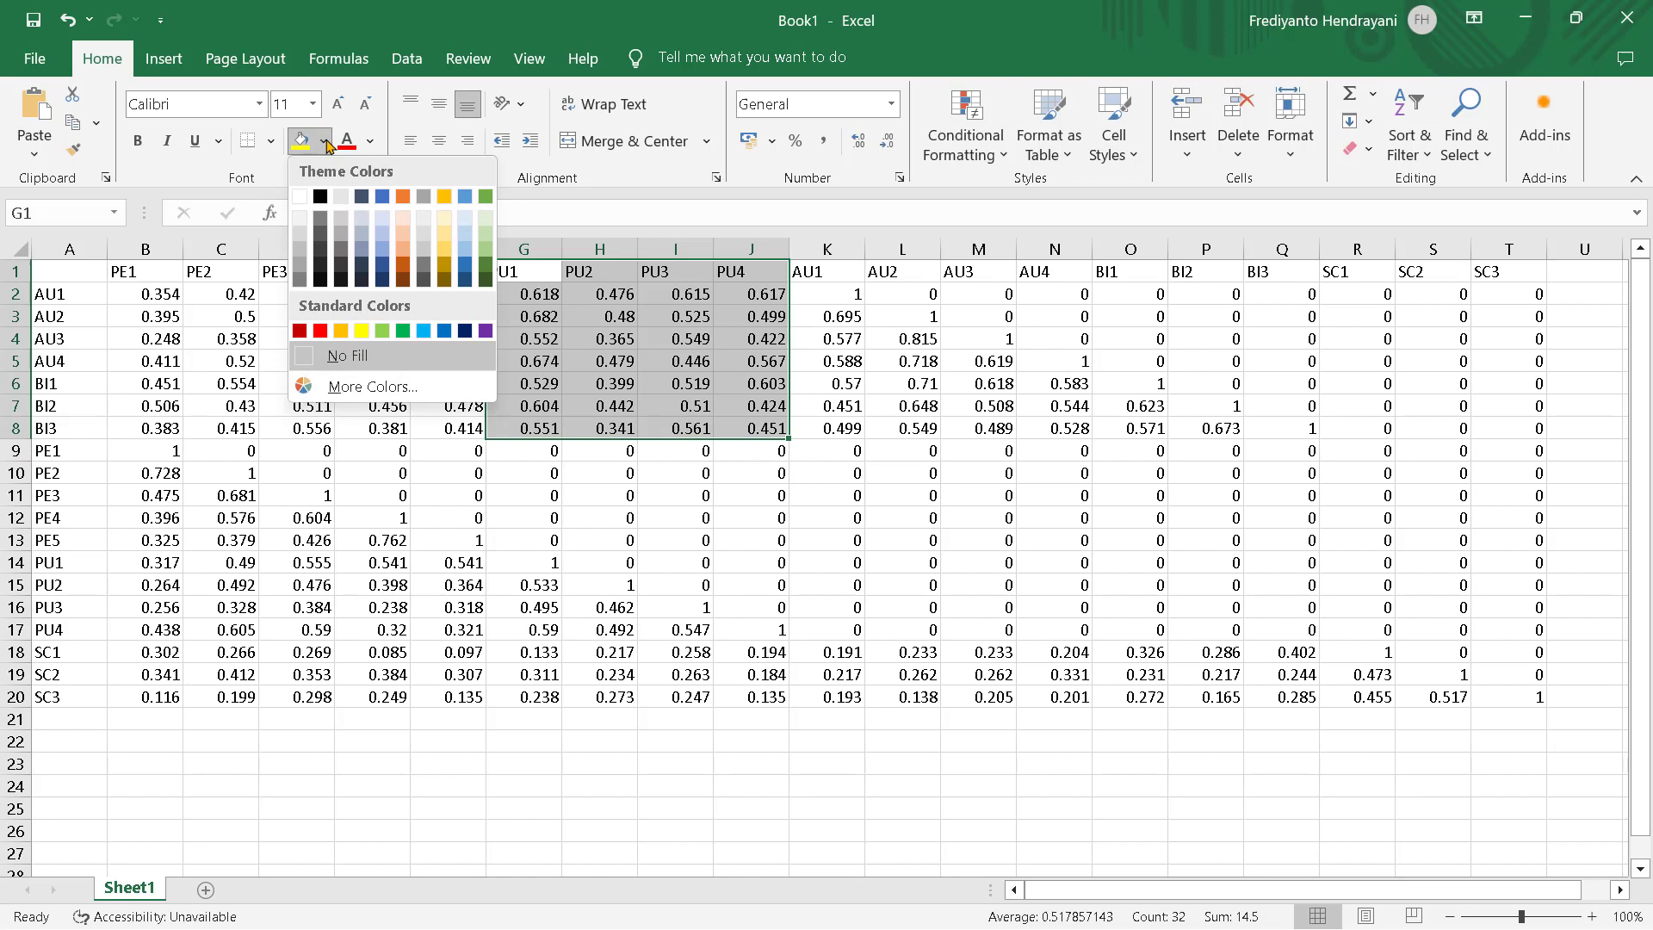
pyautogui.click(321, 331)
pyautogui.moveTo(42, 297); pyautogui.dragTo(762, 428)
pyautogui.click(323, 140)
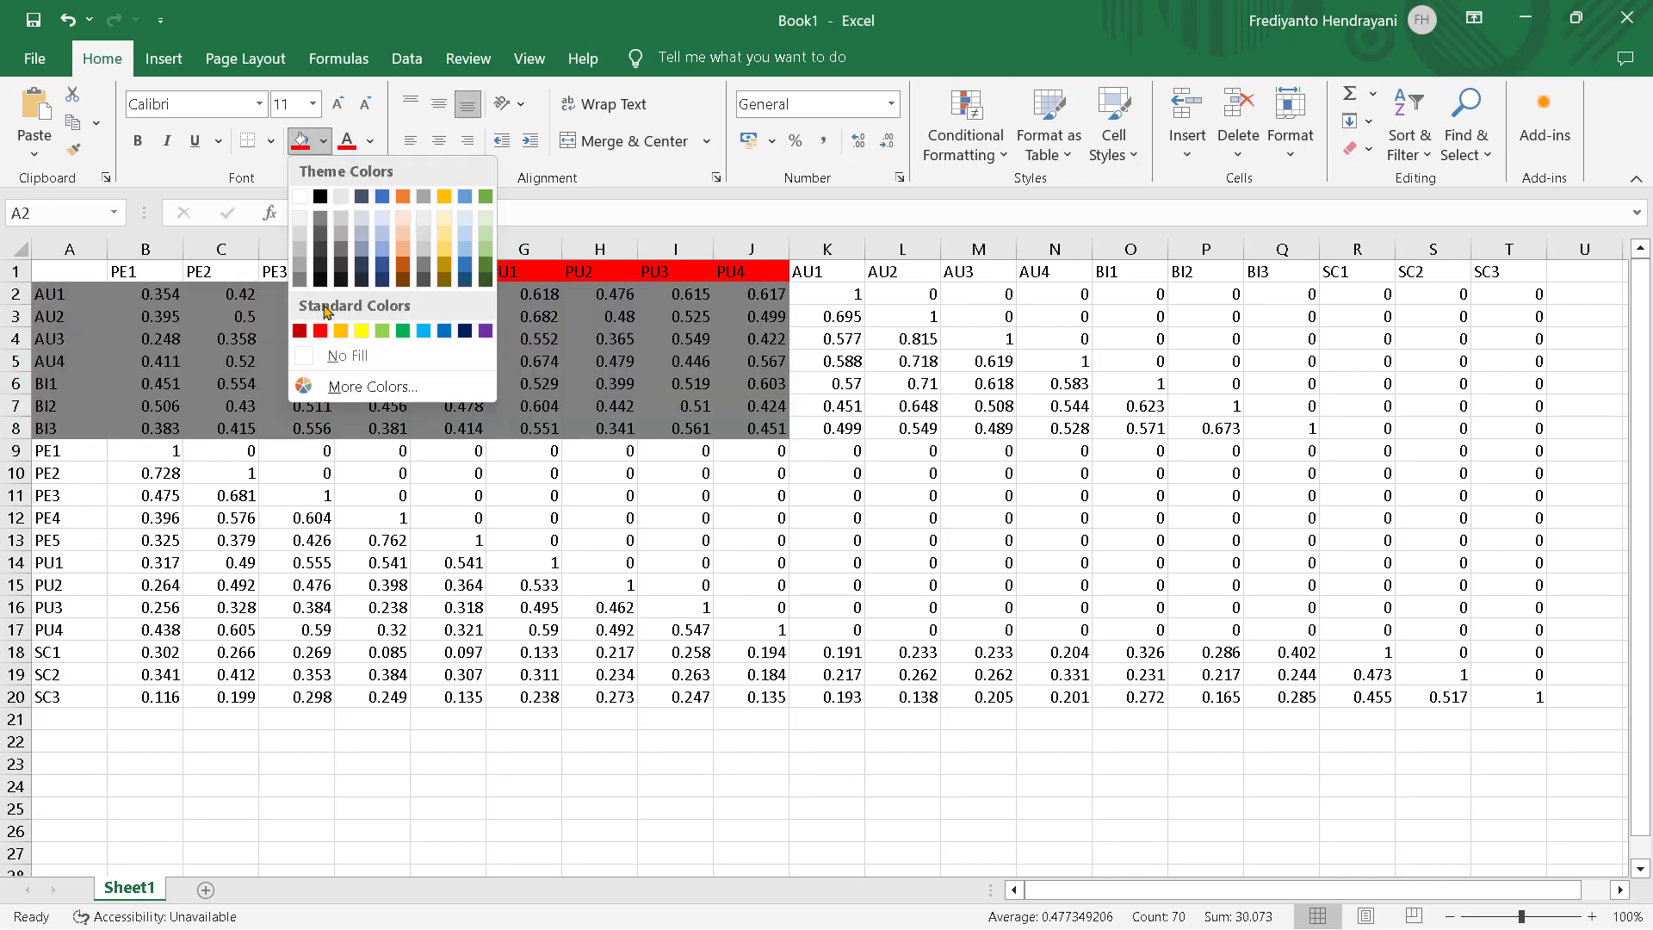
pyautogui.click(320, 331)
# Step: Copy the correlations of PU1 to PU4 with AU1 to BI3 in G2:J8 and paste them below the table at K25
pyautogui.moveTo(519, 296); pyautogui.dragTo(748, 424)
pyautogui.rightClick(624, 364)
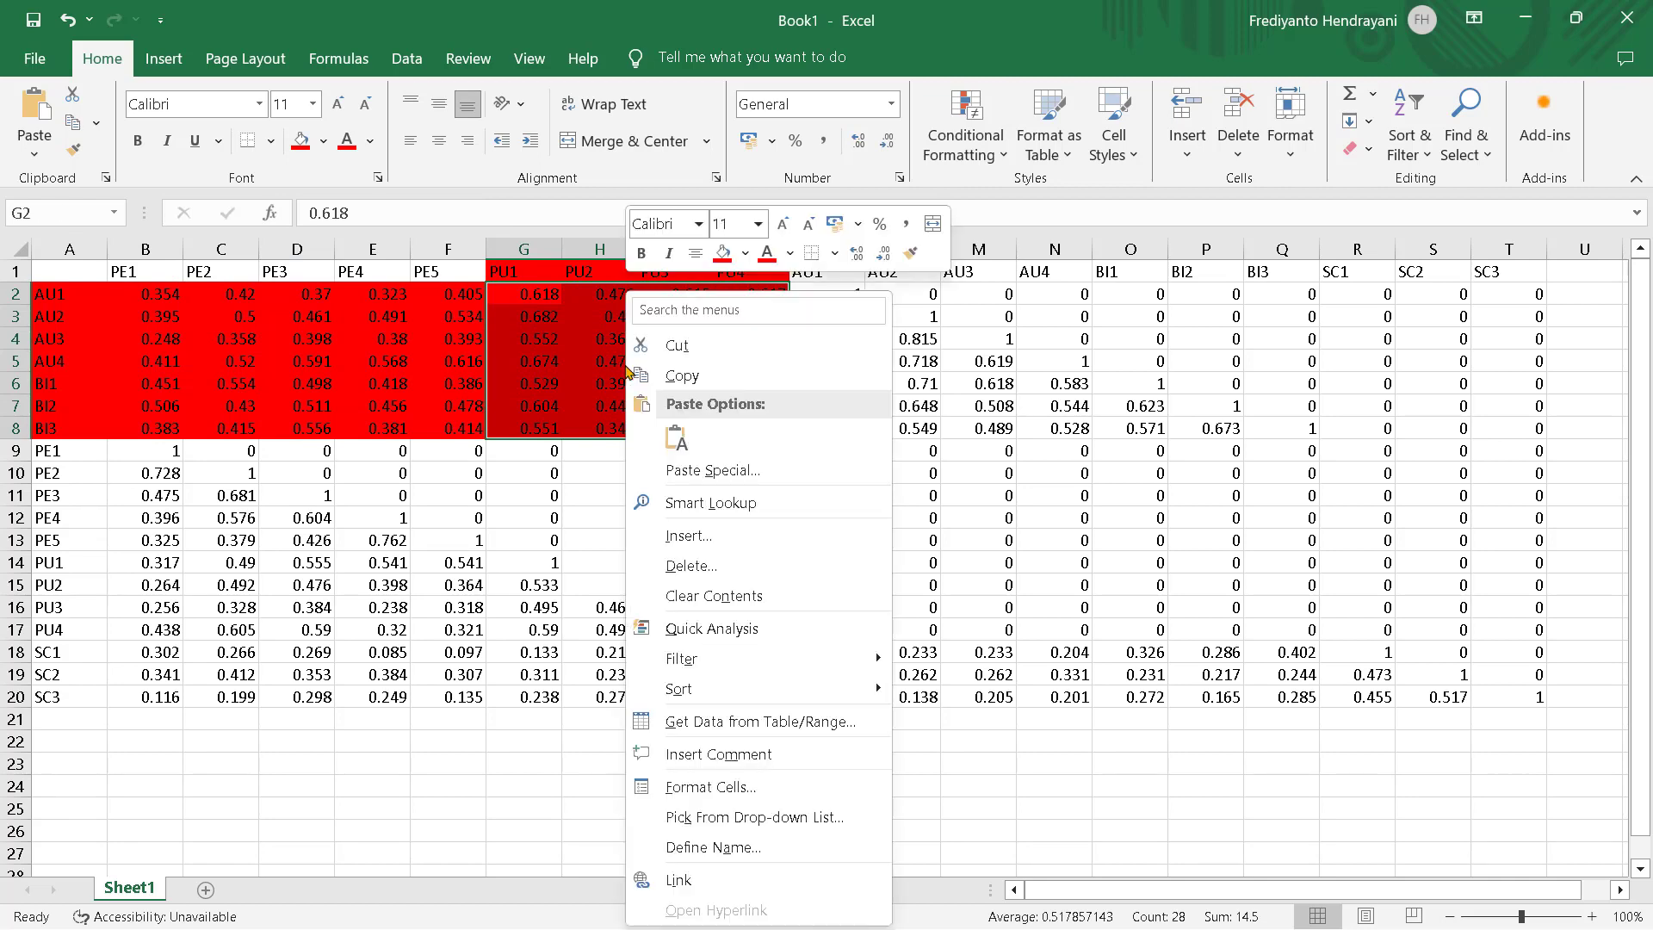
pyautogui.click(676, 369)
pyautogui.moveTo(1644, 375); pyautogui.dragTo(1644, 397)
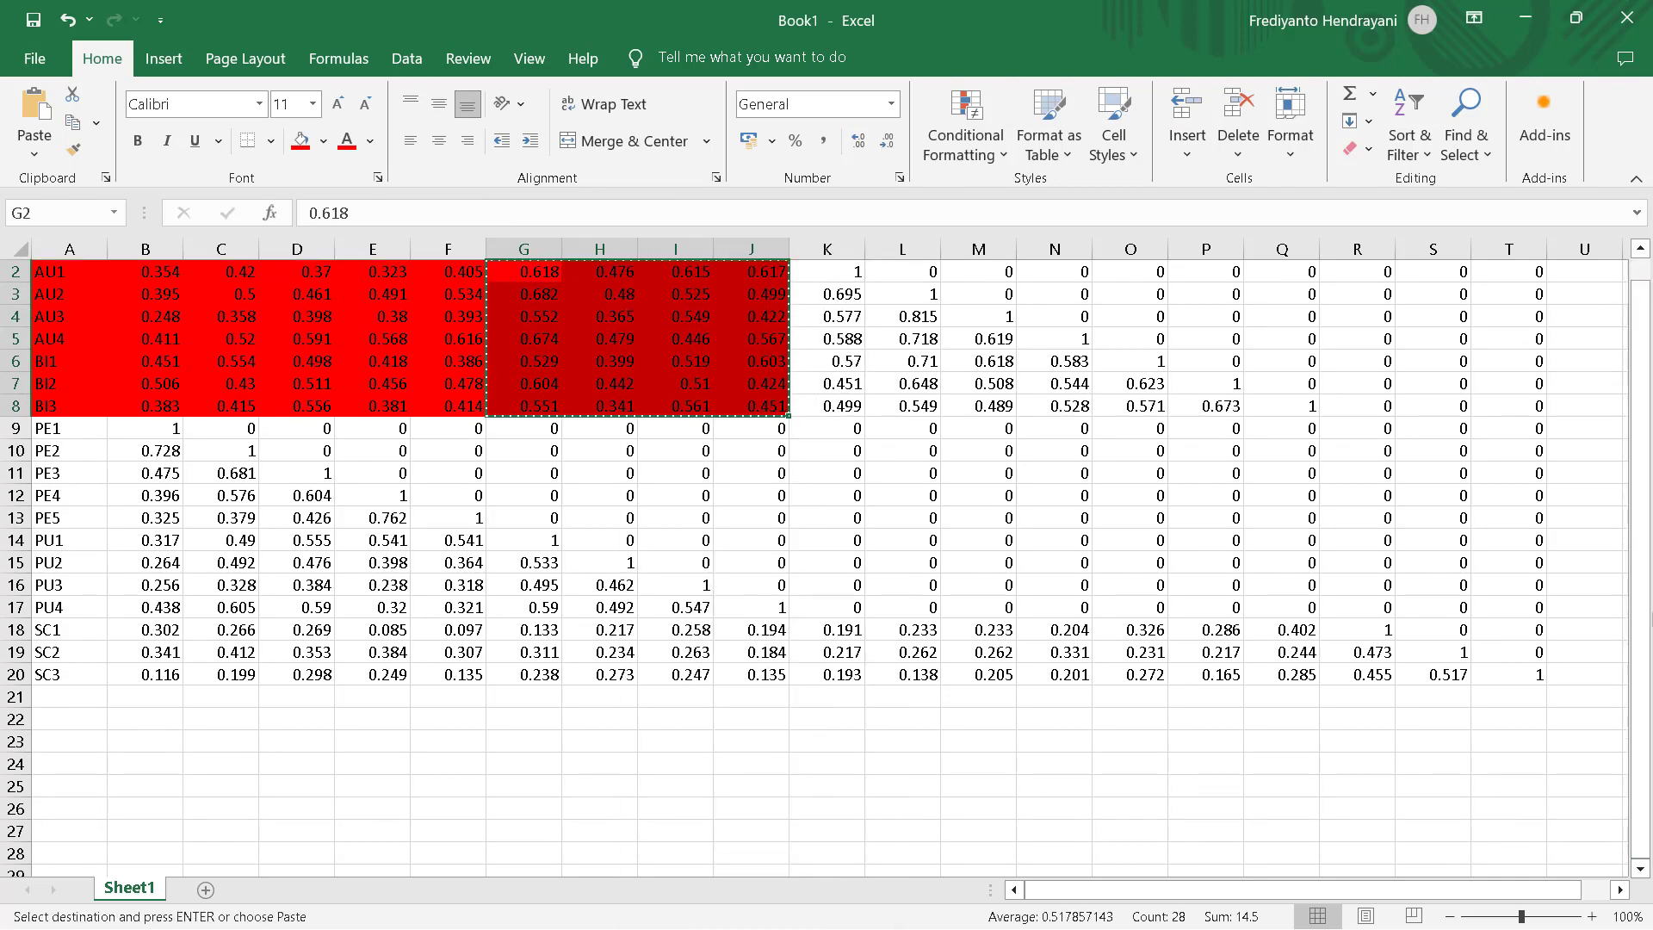
pyautogui.click(1642, 866)
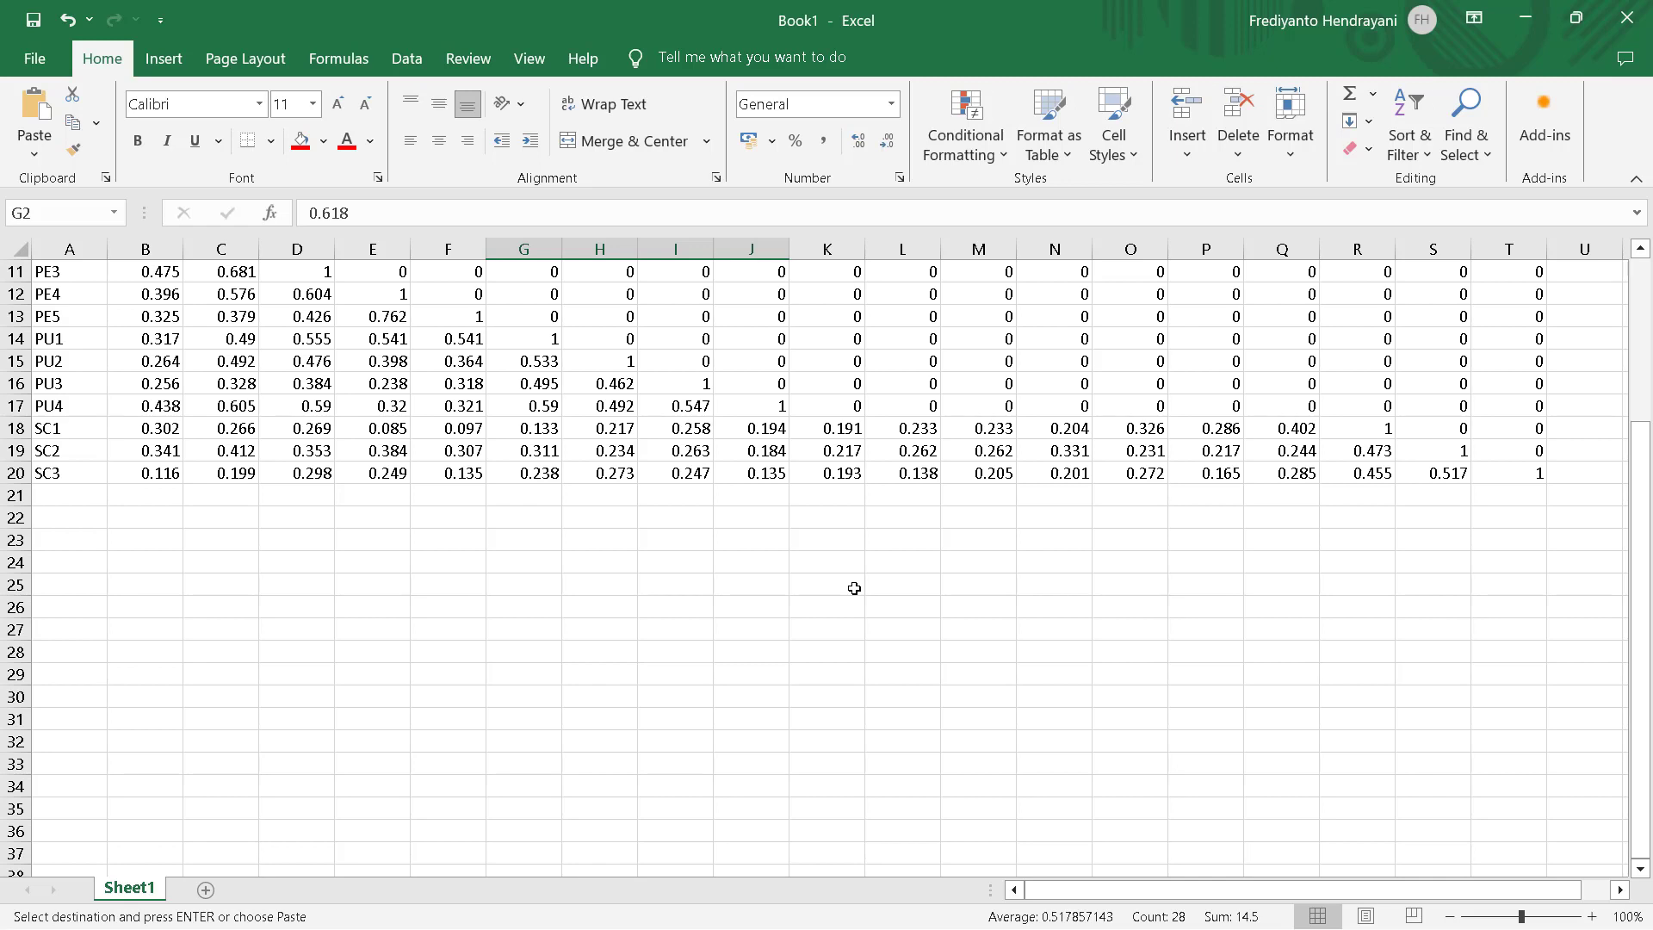
pyautogui.click(816, 584)
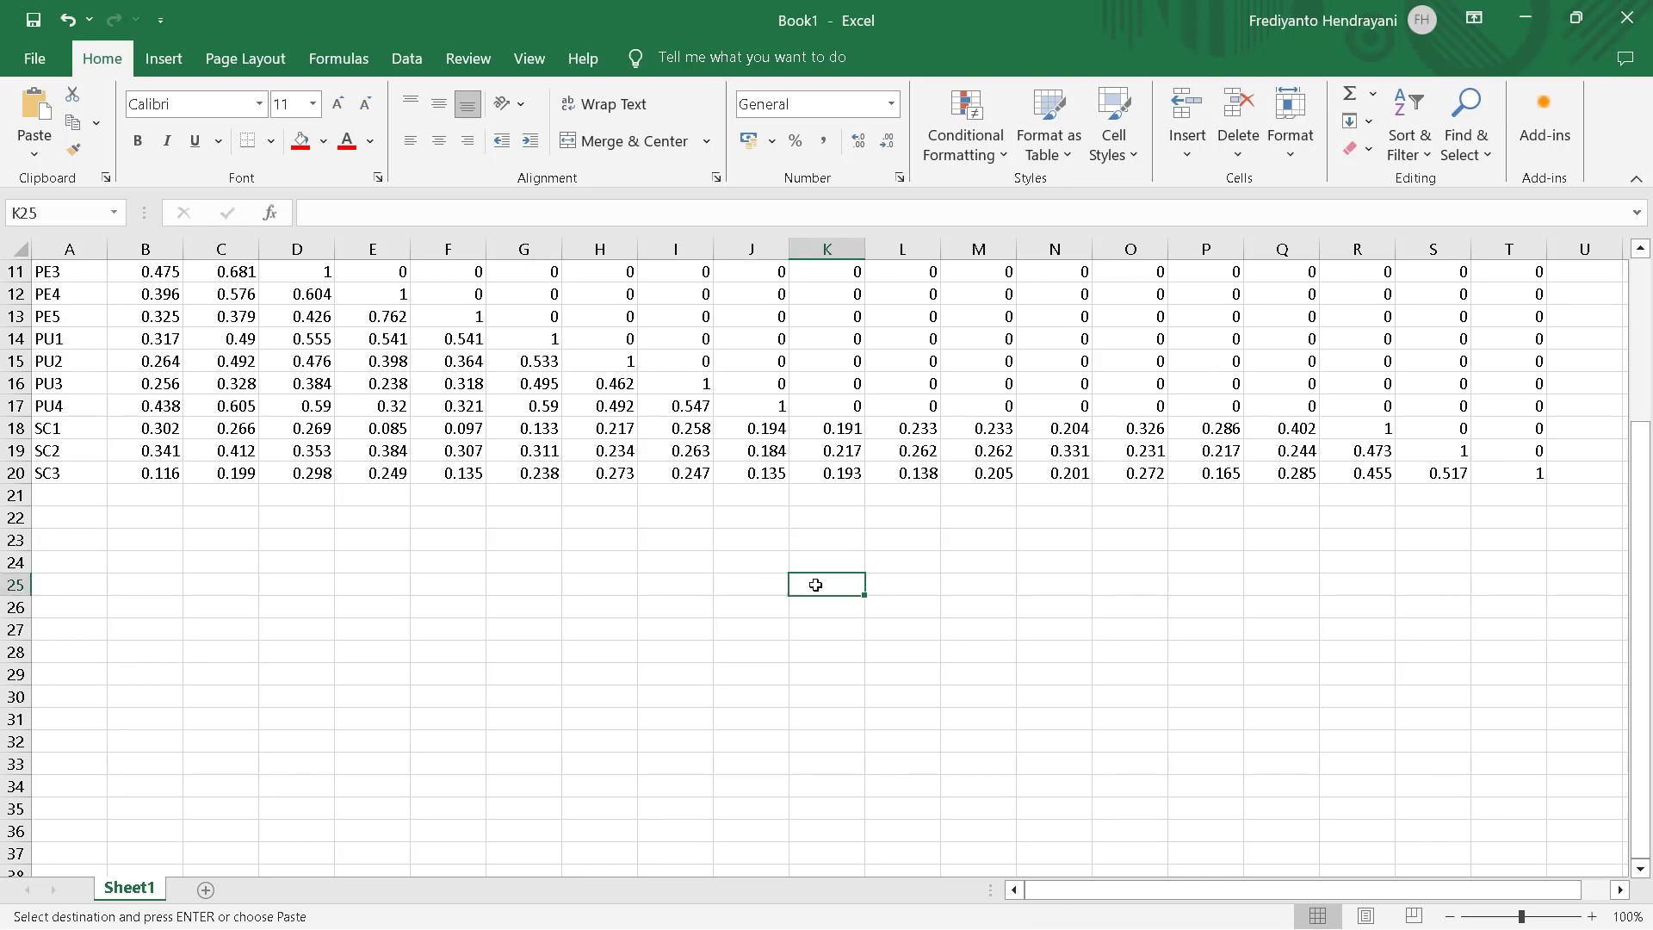
pyautogui.rightClick(816, 584)
pyautogui.click(868, 439)
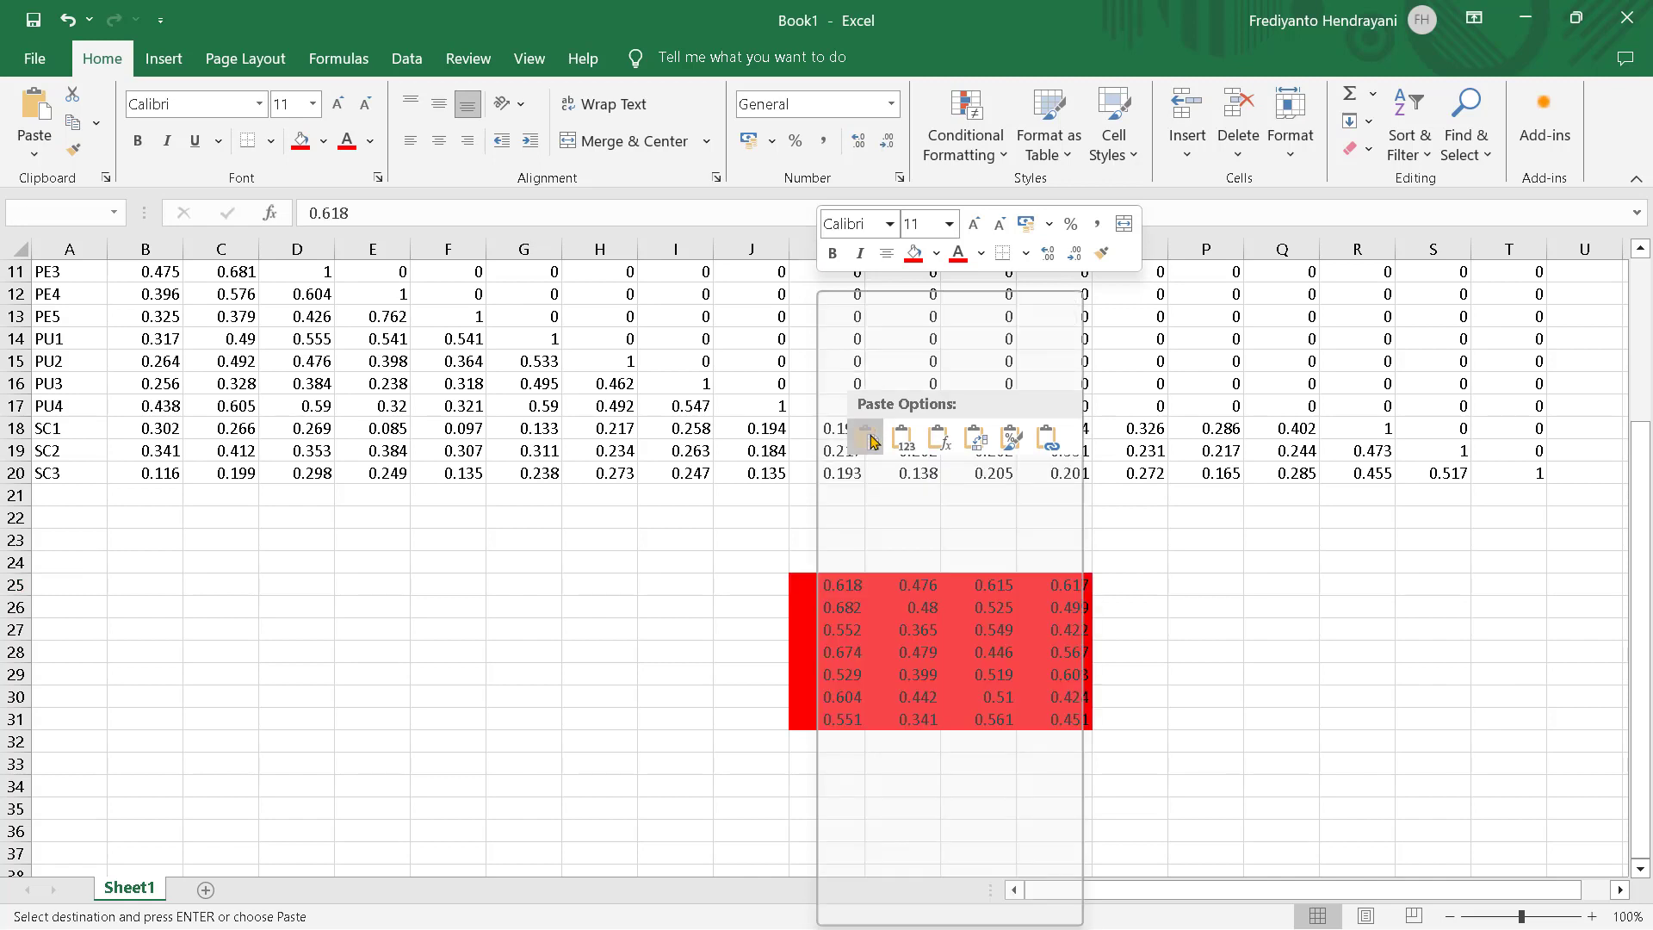
# Step: Copy the PU1 to PU4 headings from G1:J1 and paste them above the correlation block, starting at K24
pyautogui.click(841, 566)
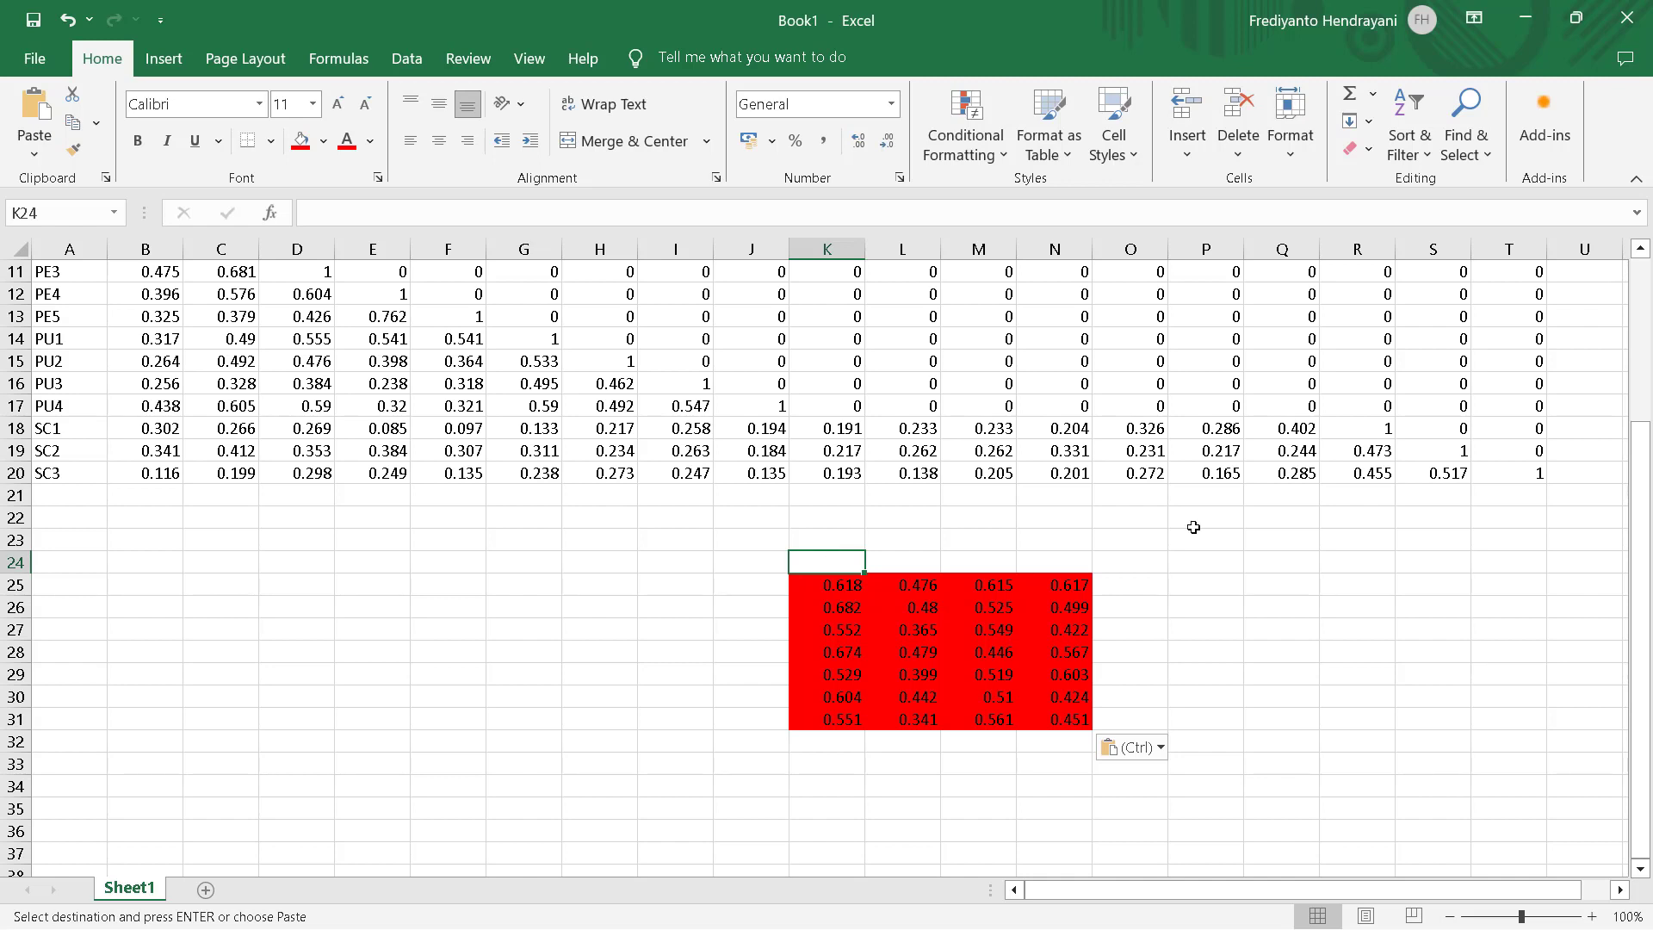
pyautogui.scroll(4, 1549, 581)
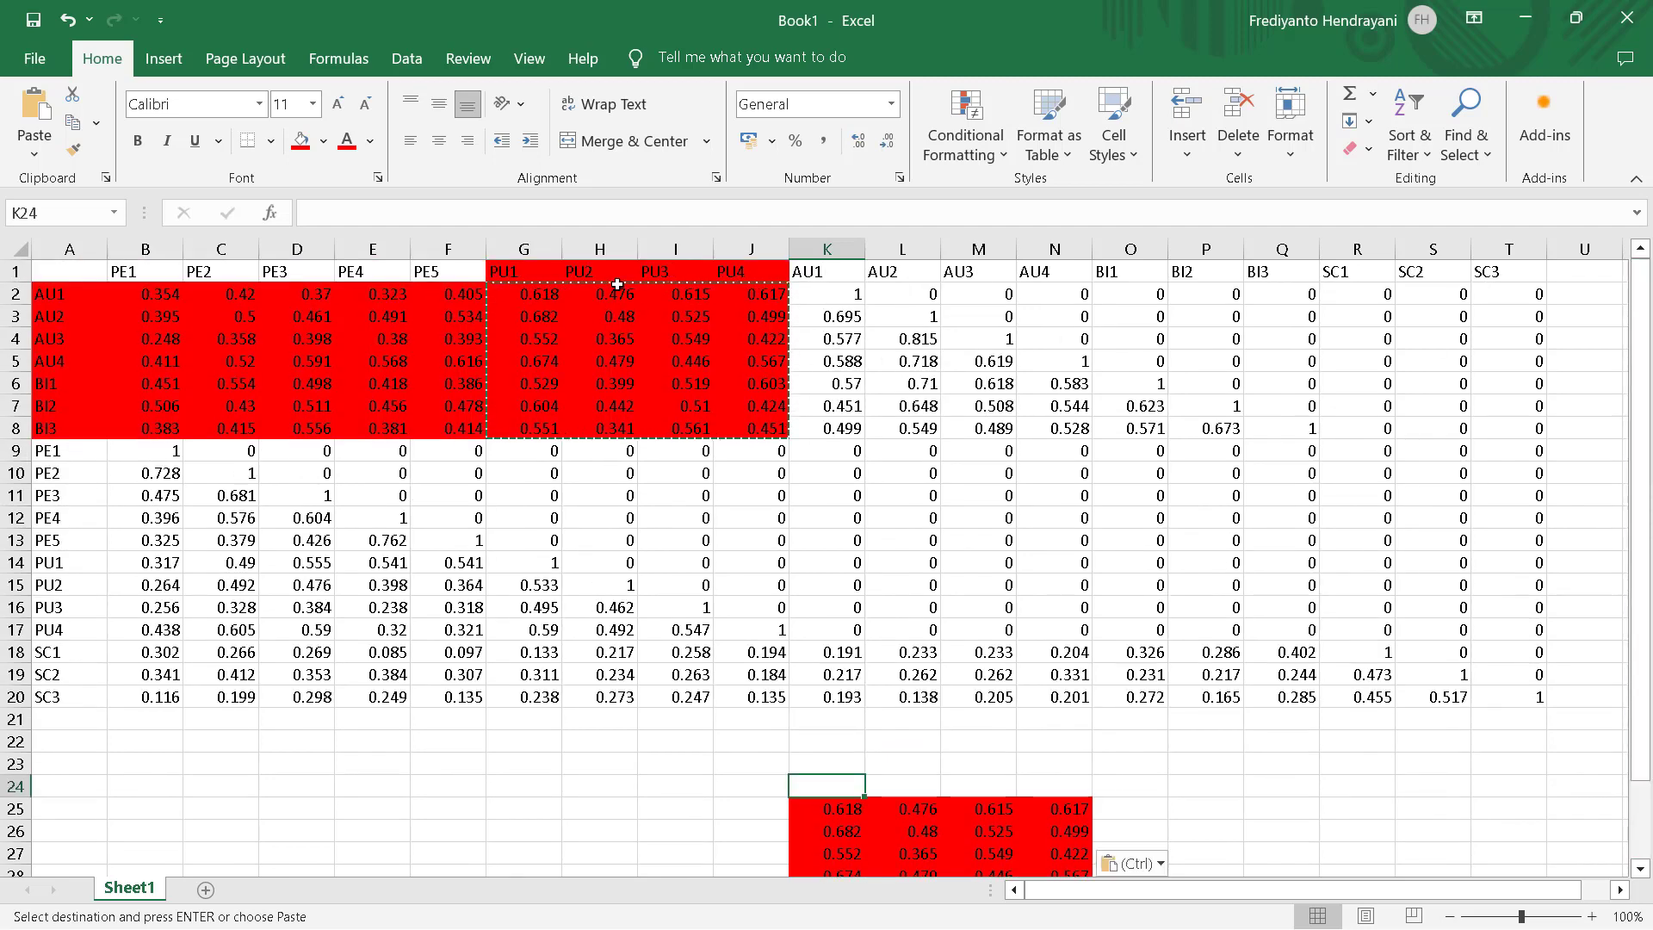
pyautogui.moveTo(514, 269); pyautogui.dragTo(736, 272)
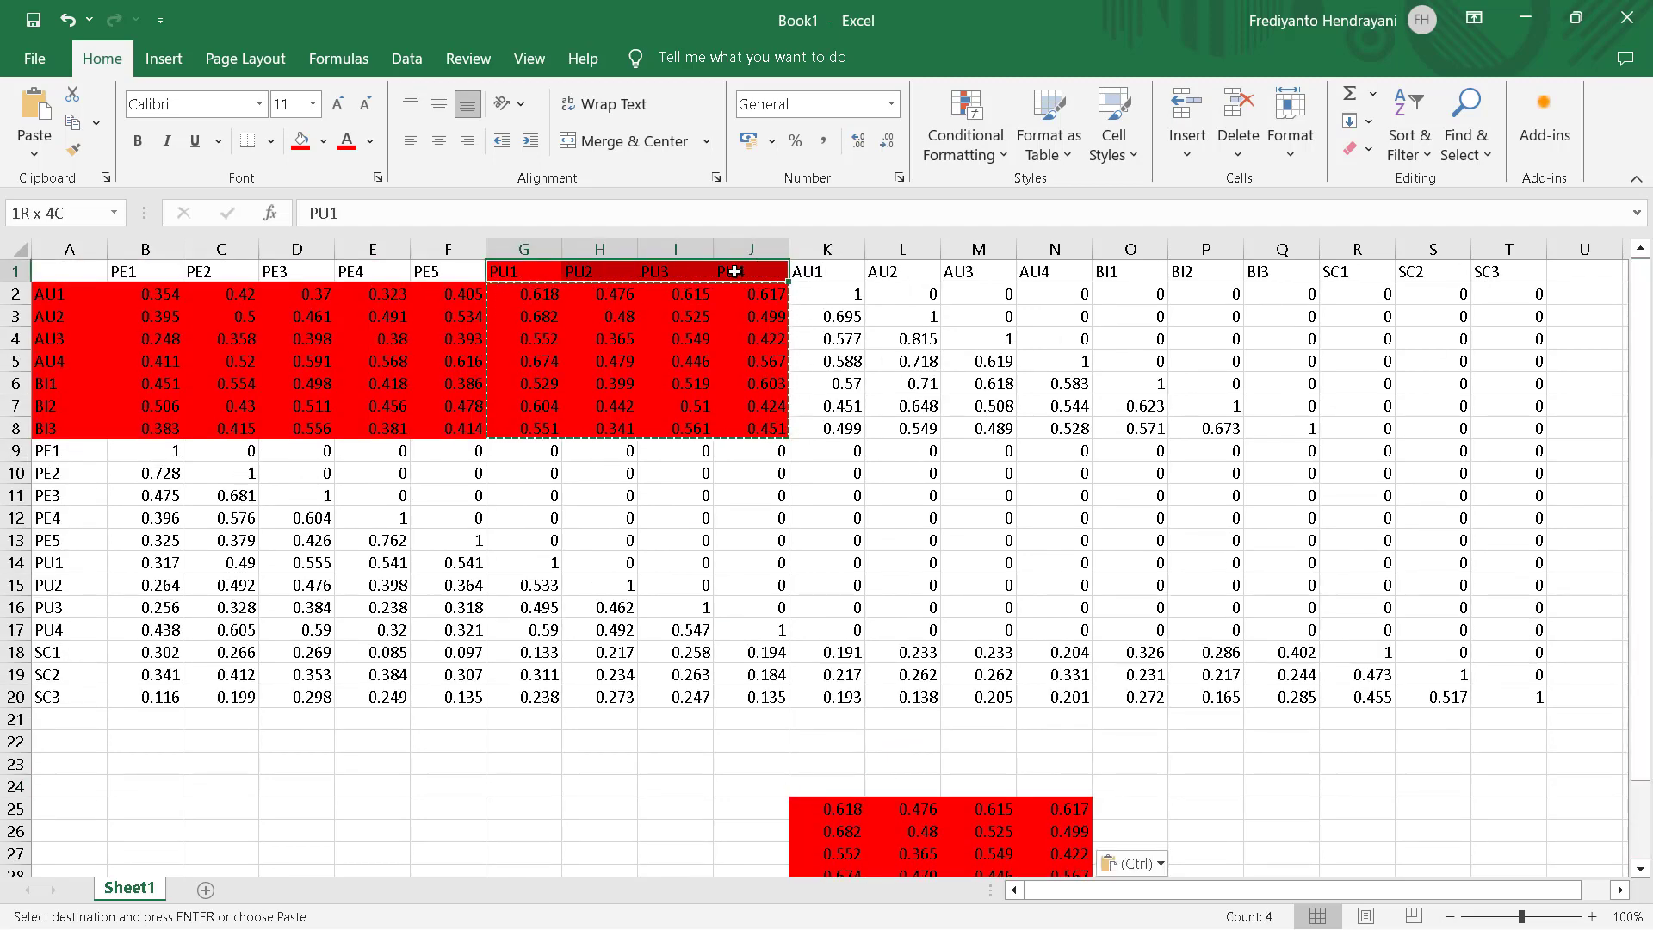
pyautogui.rightClick(617, 271)
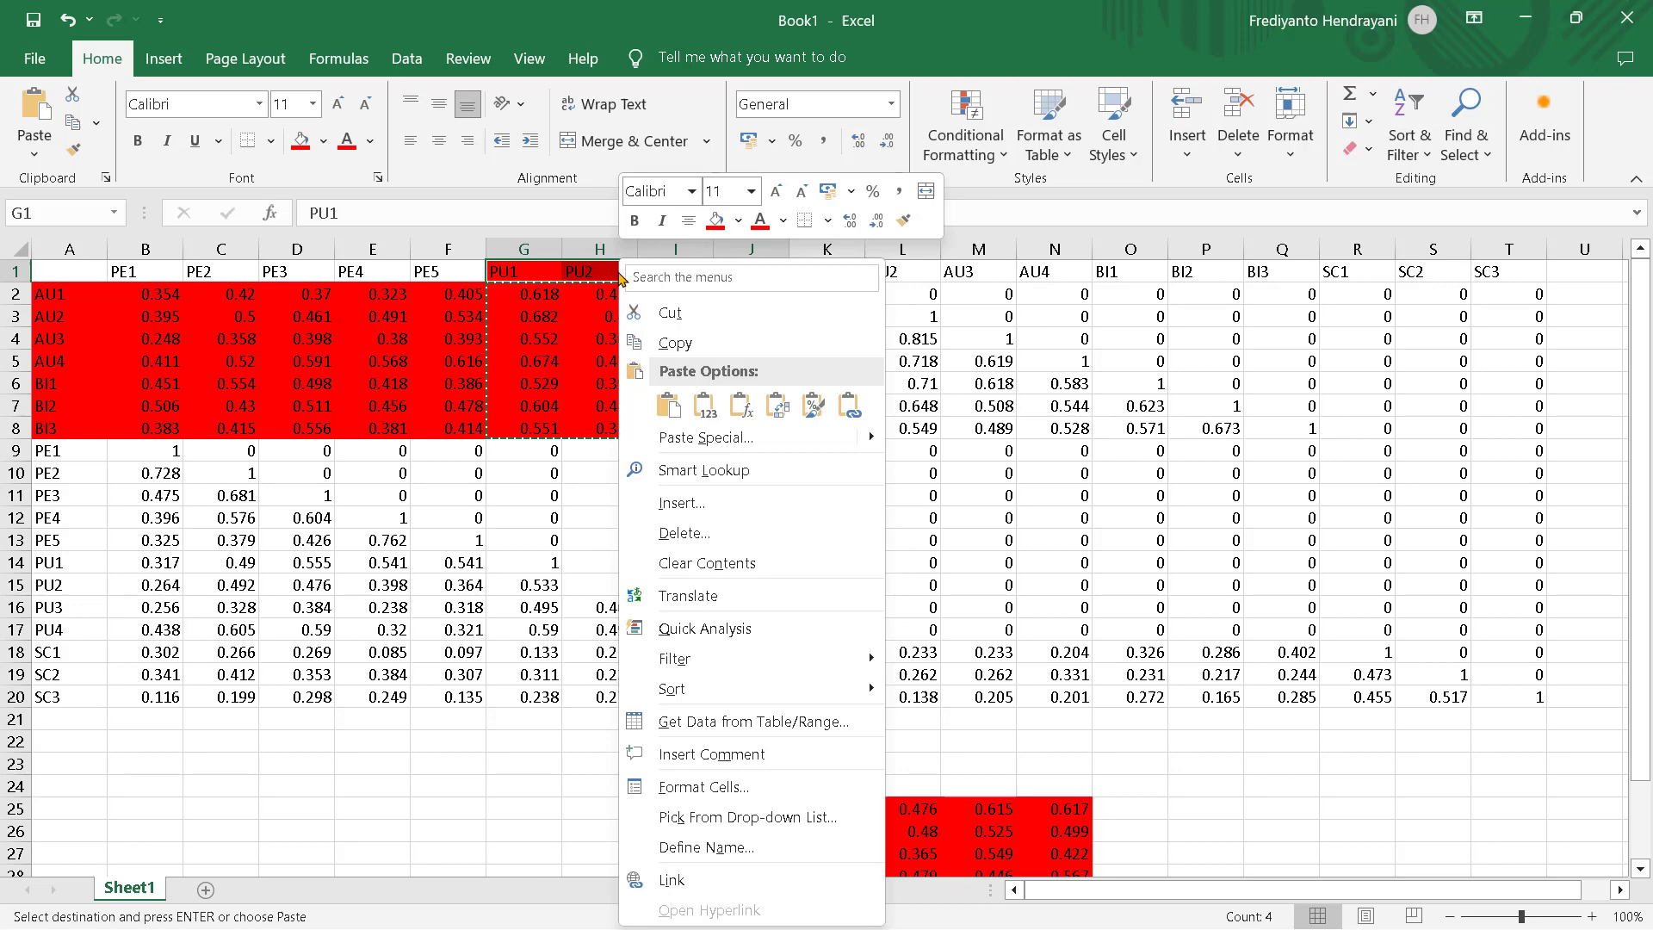
pyautogui.click(675, 342)
pyautogui.click(831, 785)
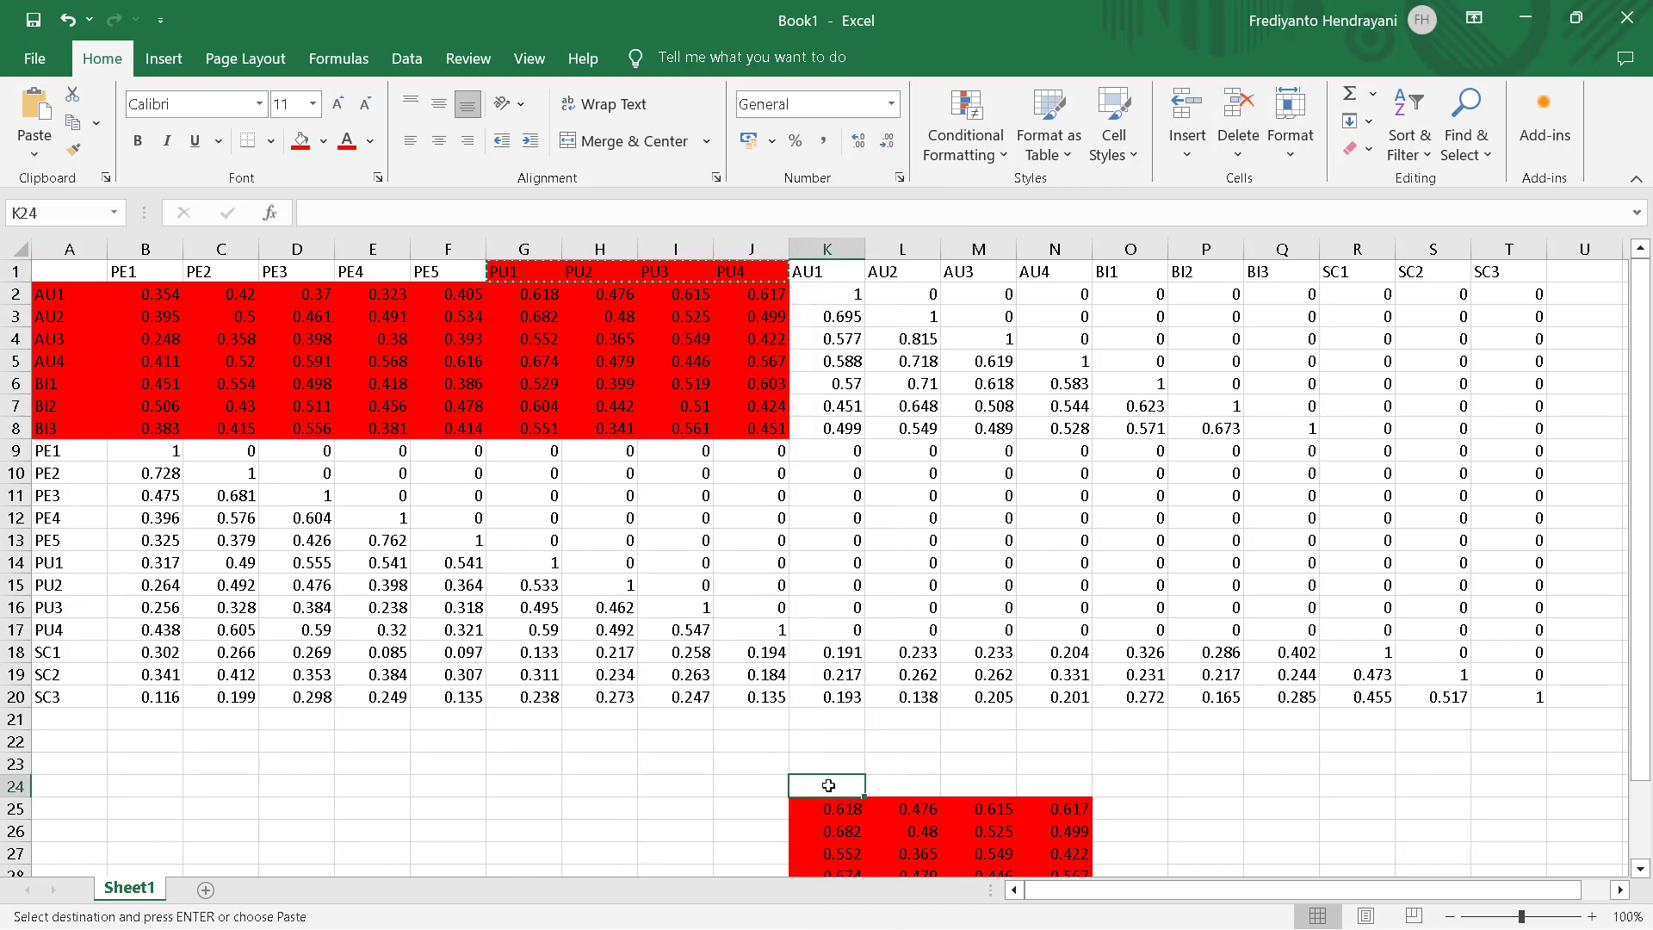
pyautogui.rightClick(831, 785)
pyautogui.click(879, 298)
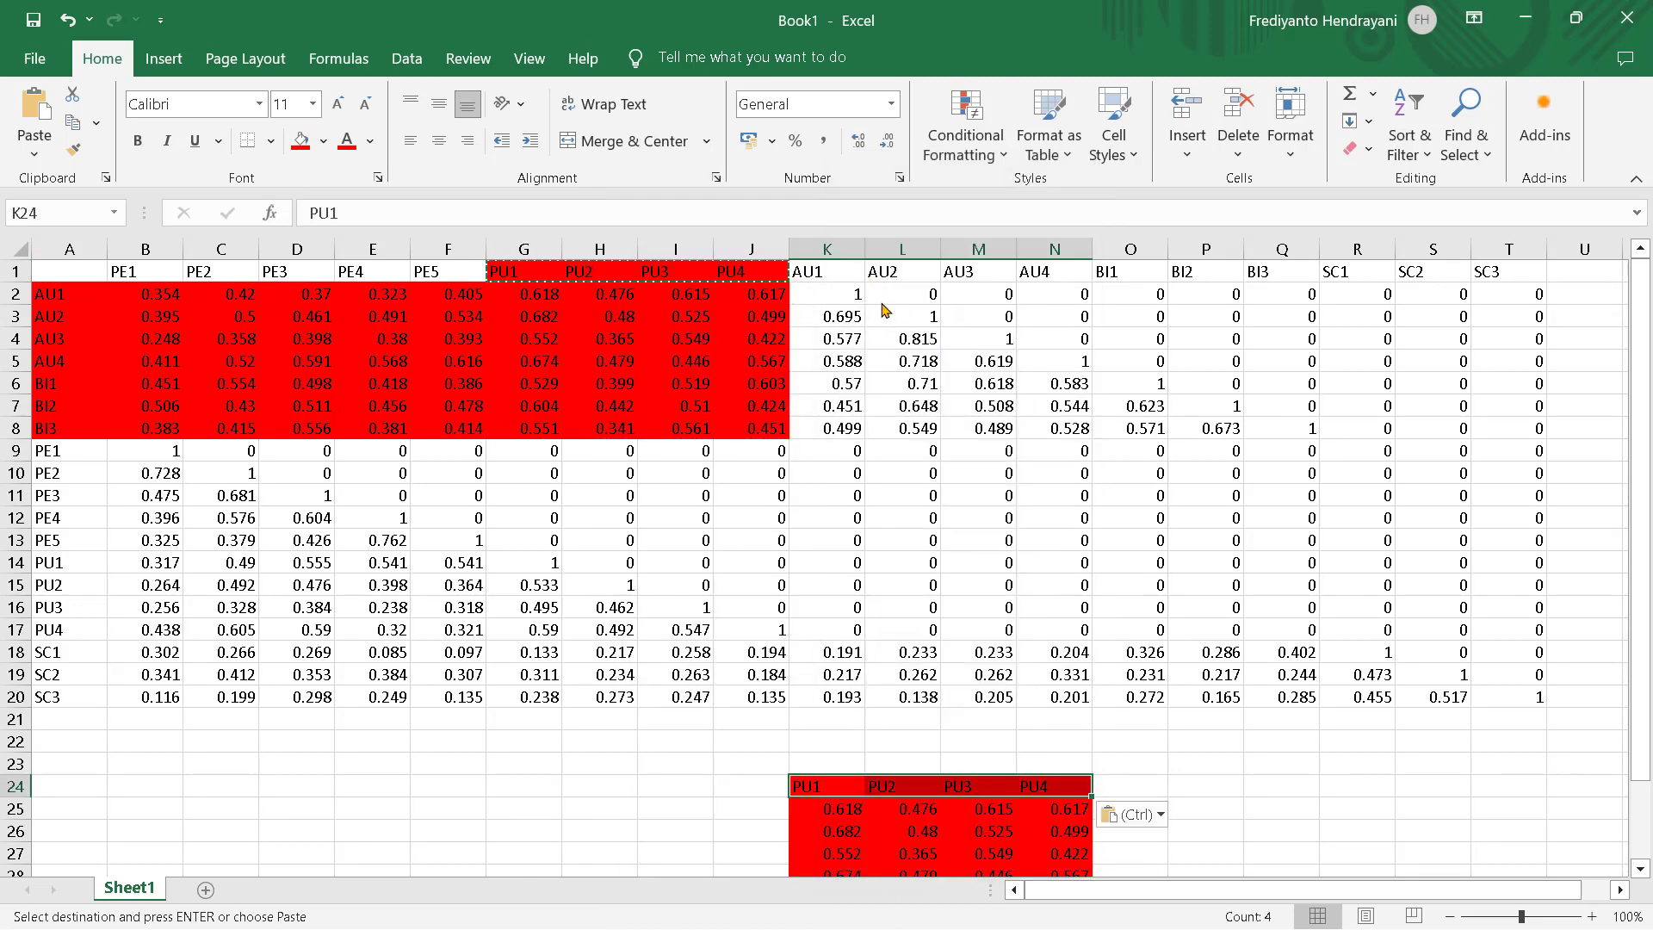
# Step: Copy the AU1 to AU4 row labels from A2:A5 and paste them beside the correlation block, starting at J25
pyautogui.moveTo(49, 293); pyautogui.dragTo(53, 361)
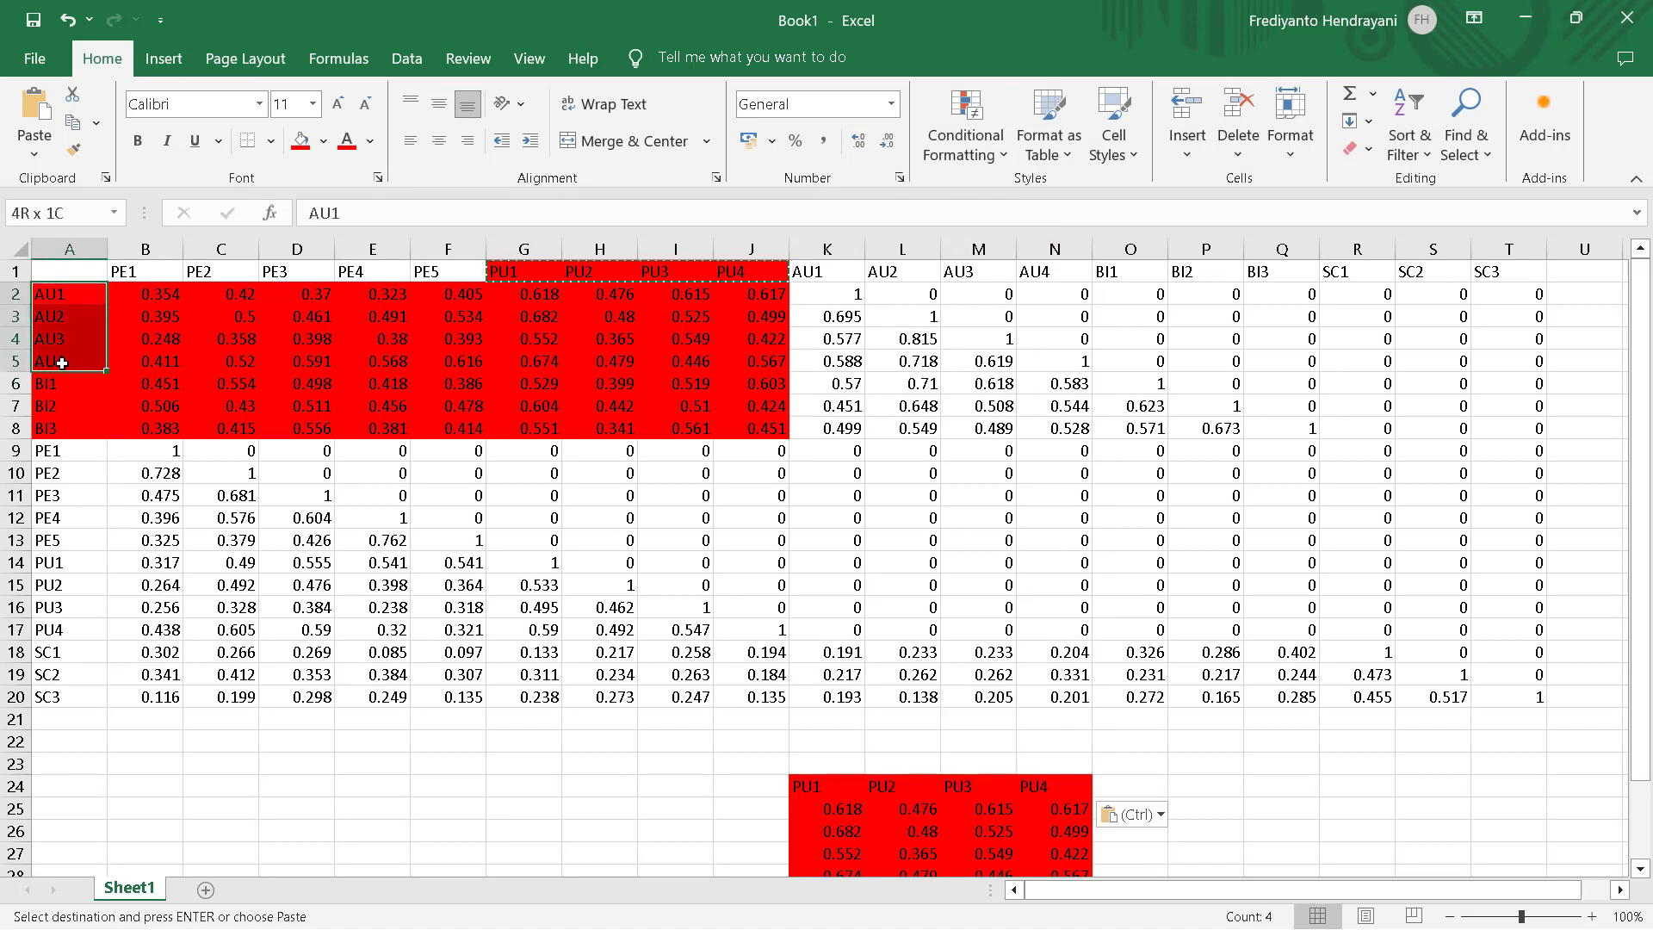
pyautogui.rightClick(54, 355)
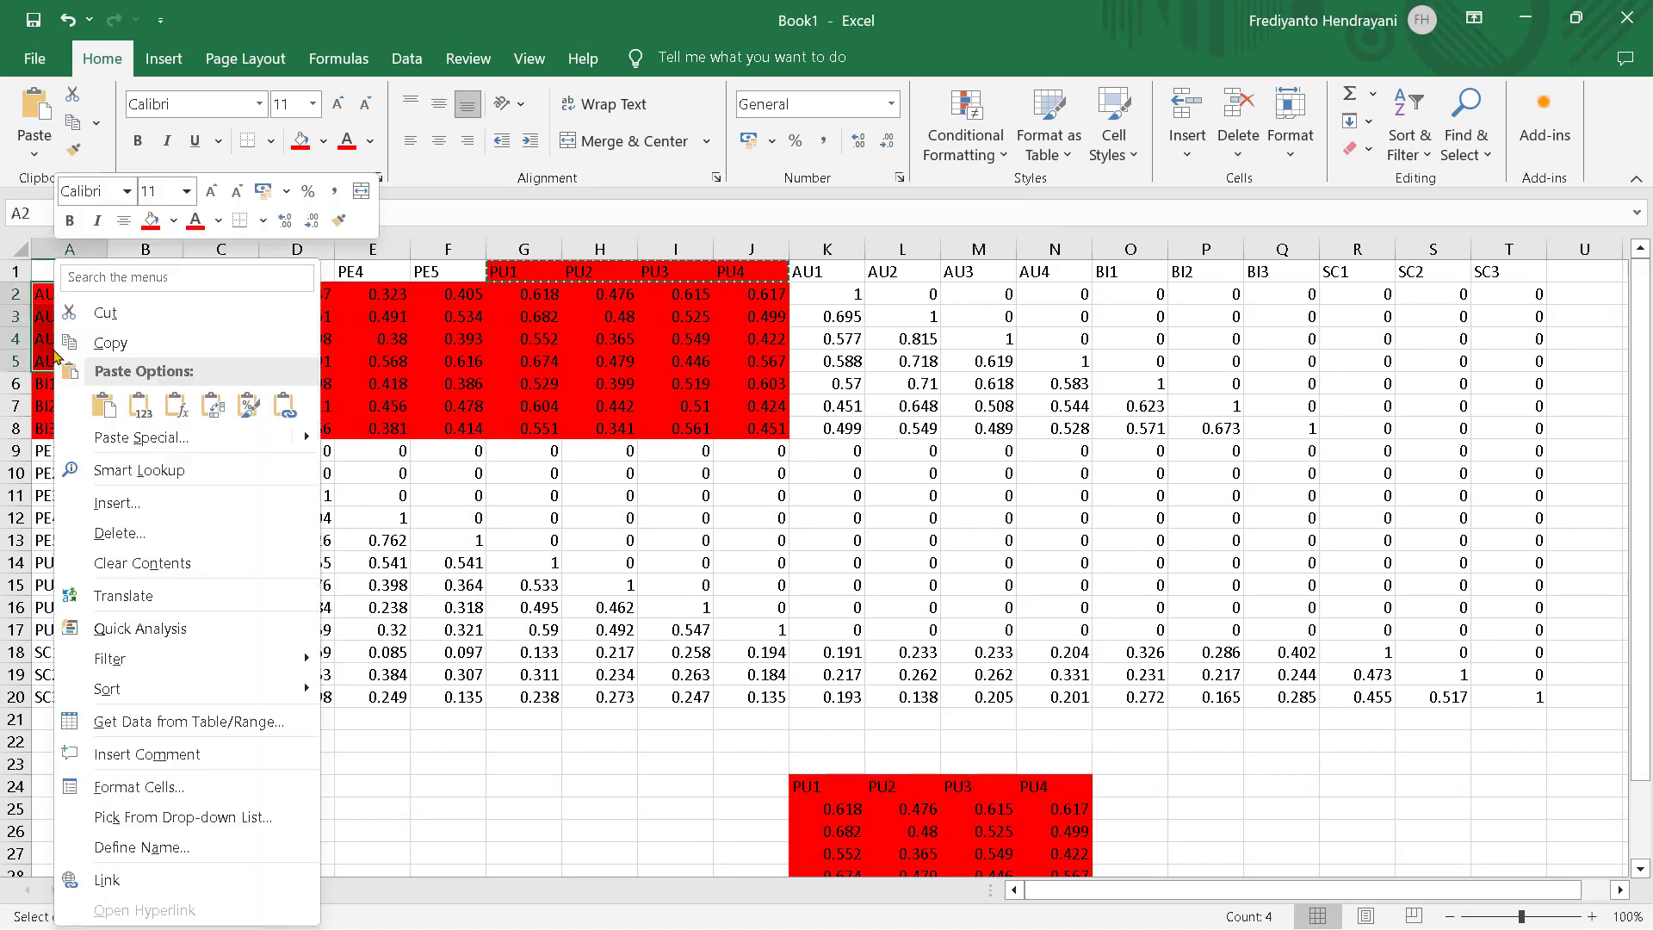
pyautogui.click(109, 343)
pyautogui.click(728, 808)
pyautogui.rightClick(728, 808)
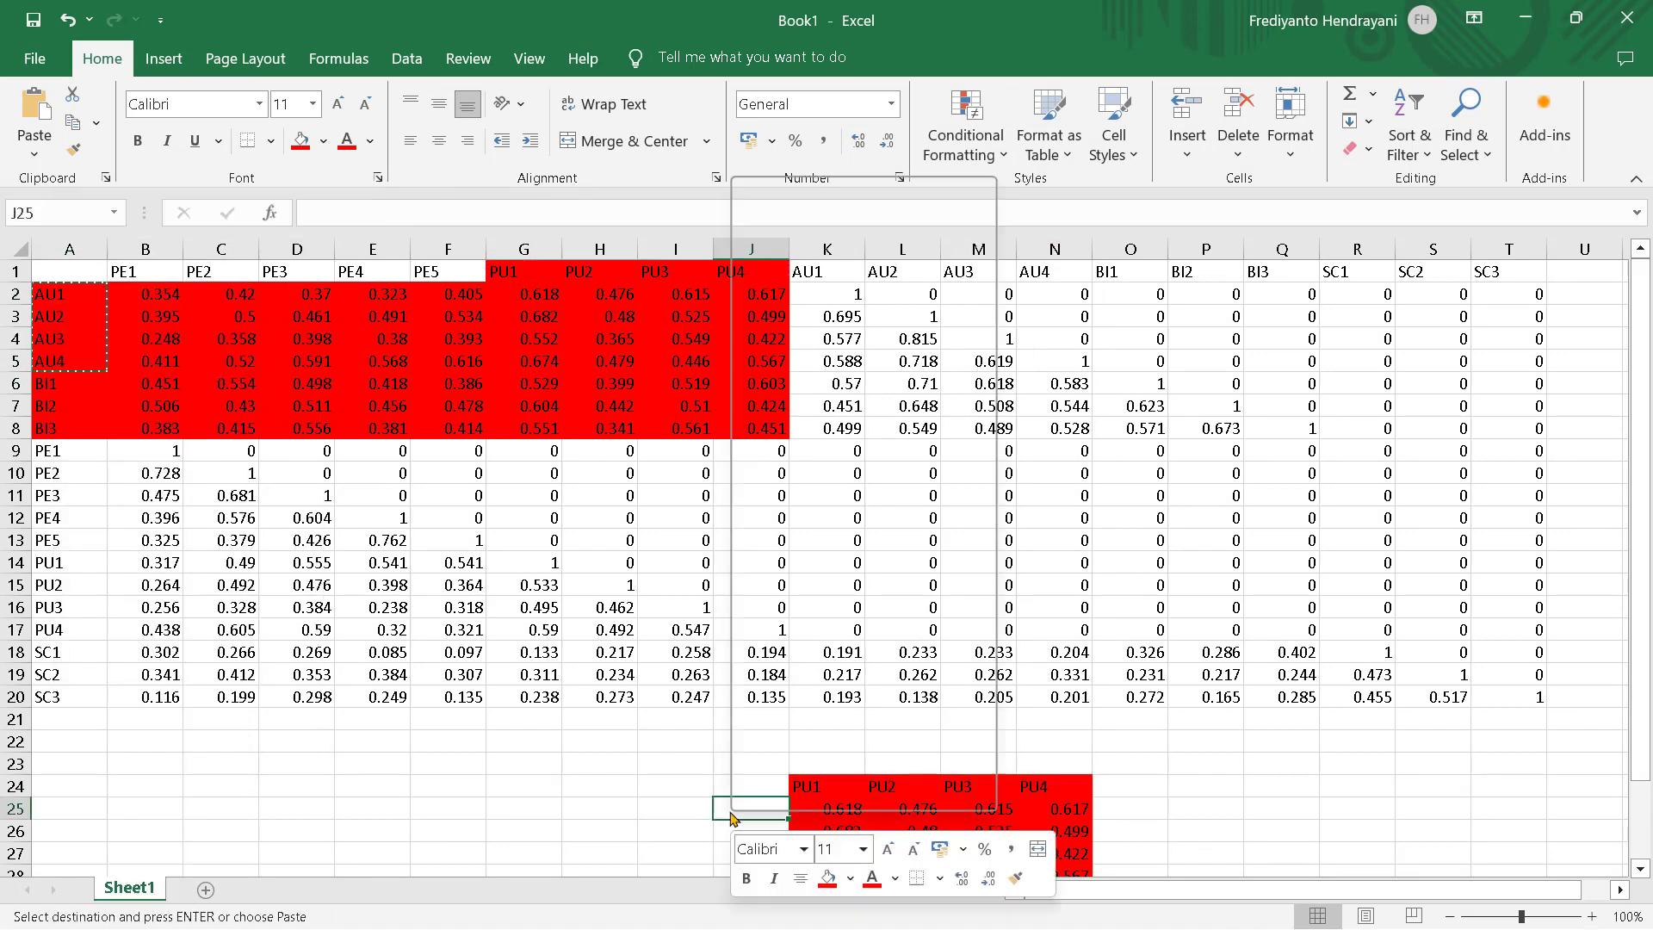
pyautogui.click(781, 330)
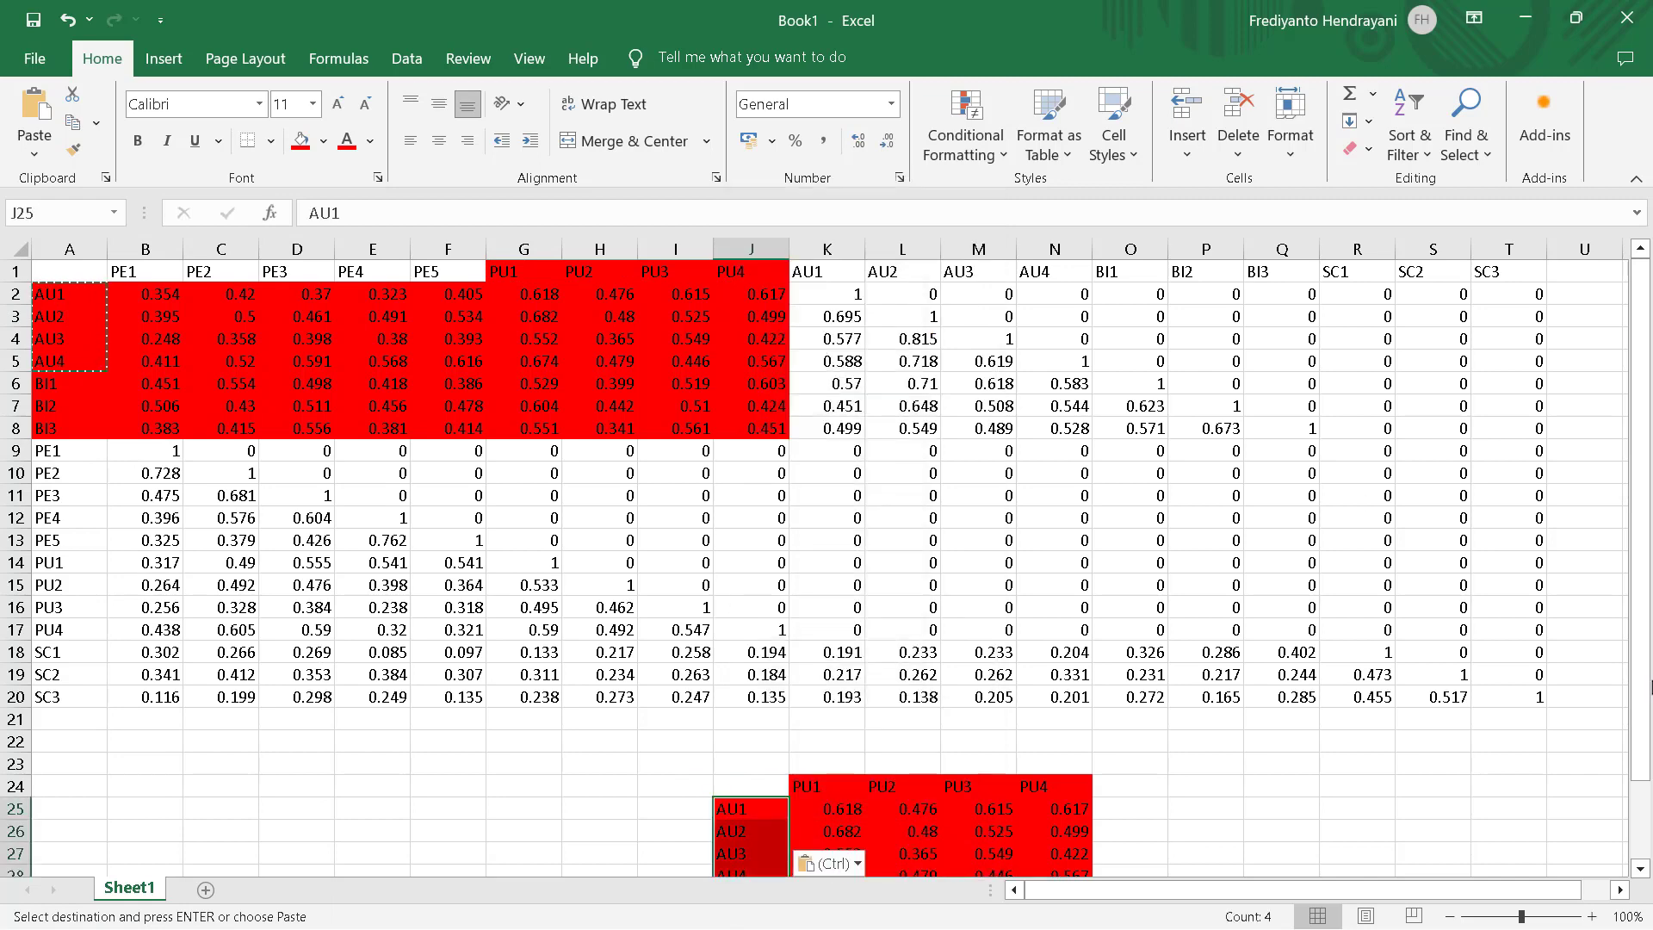
# Step: Delete the cells K29:N31 holding the BI1 to BI3 correlations below the AU4 row
pyautogui.moveTo(1646, 726); pyautogui.dragTo(1649, 804)
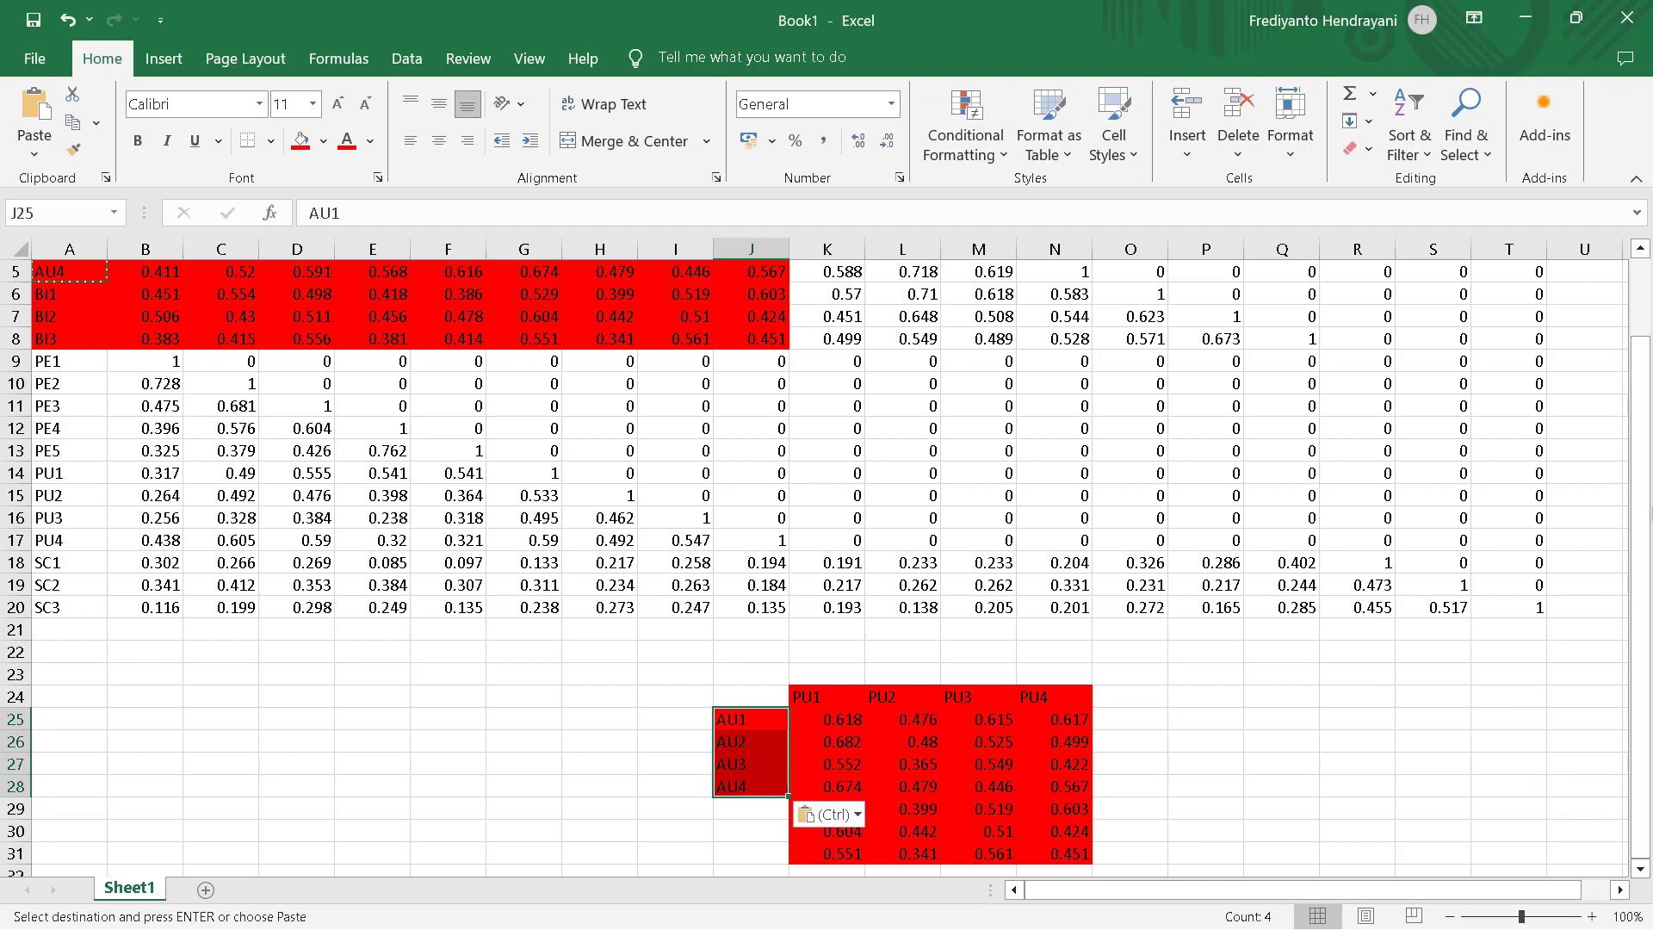
pyautogui.moveTo(1646, 642); pyautogui.dragTo(1647, 568)
pyautogui.moveTo(799, 800); pyautogui.dragTo(1064, 813)
pyautogui.rightClick(958, 777)
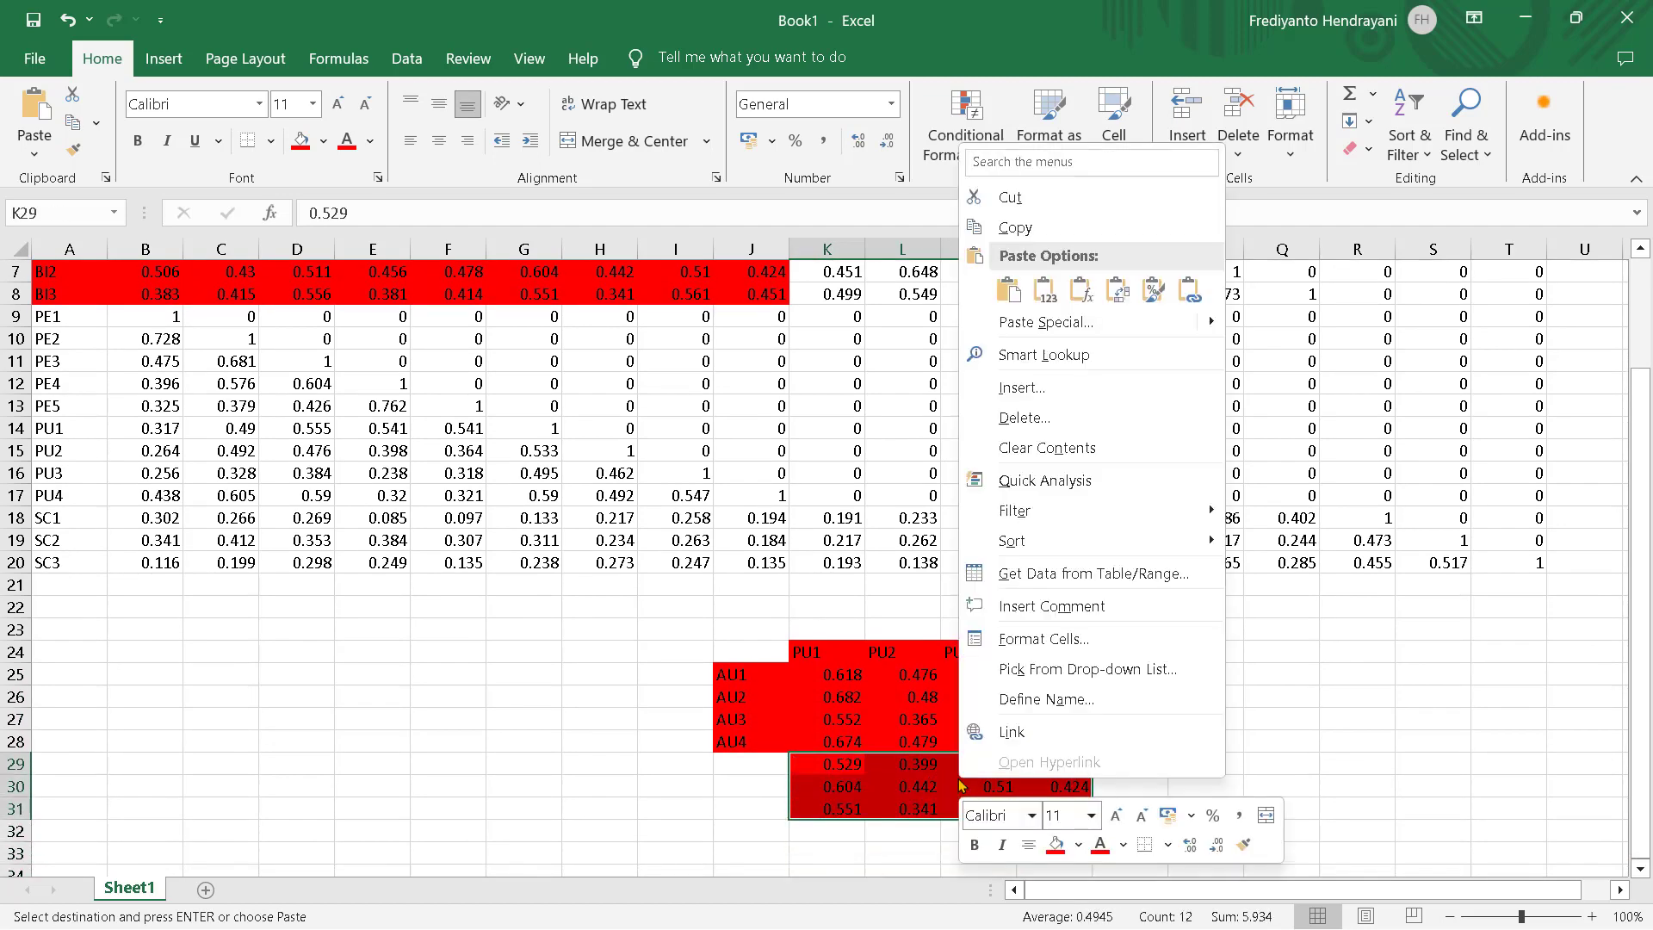
pyautogui.click(1019, 419)
pyautogui.click(980, 526)
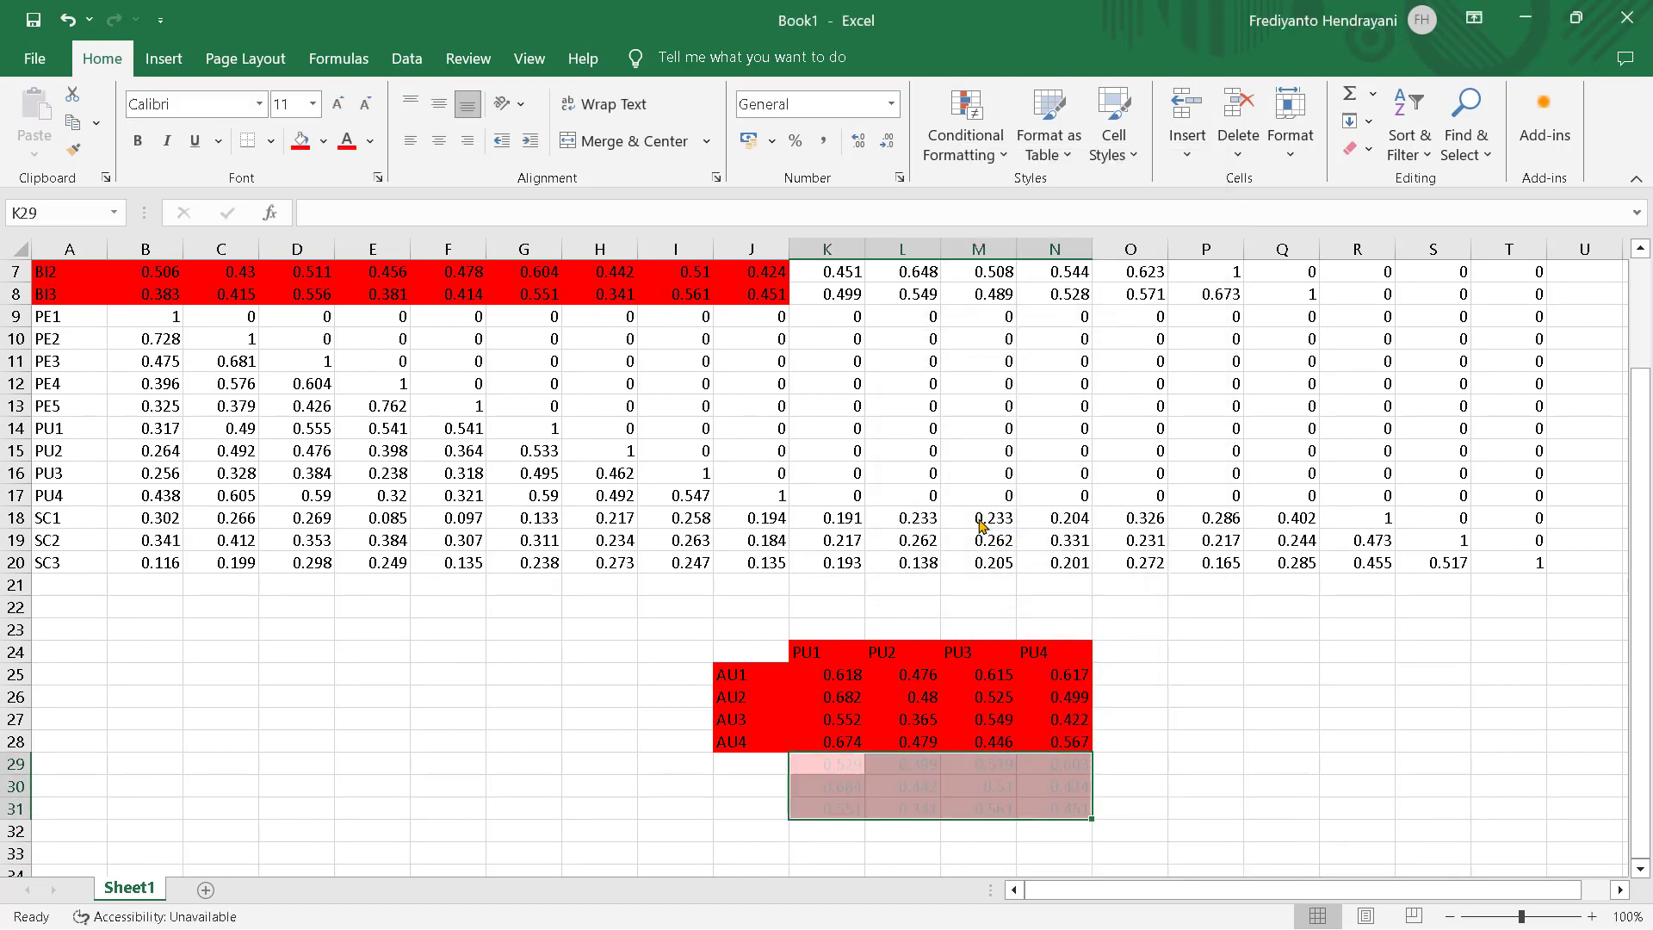
pyautogui.click(1282, 716)
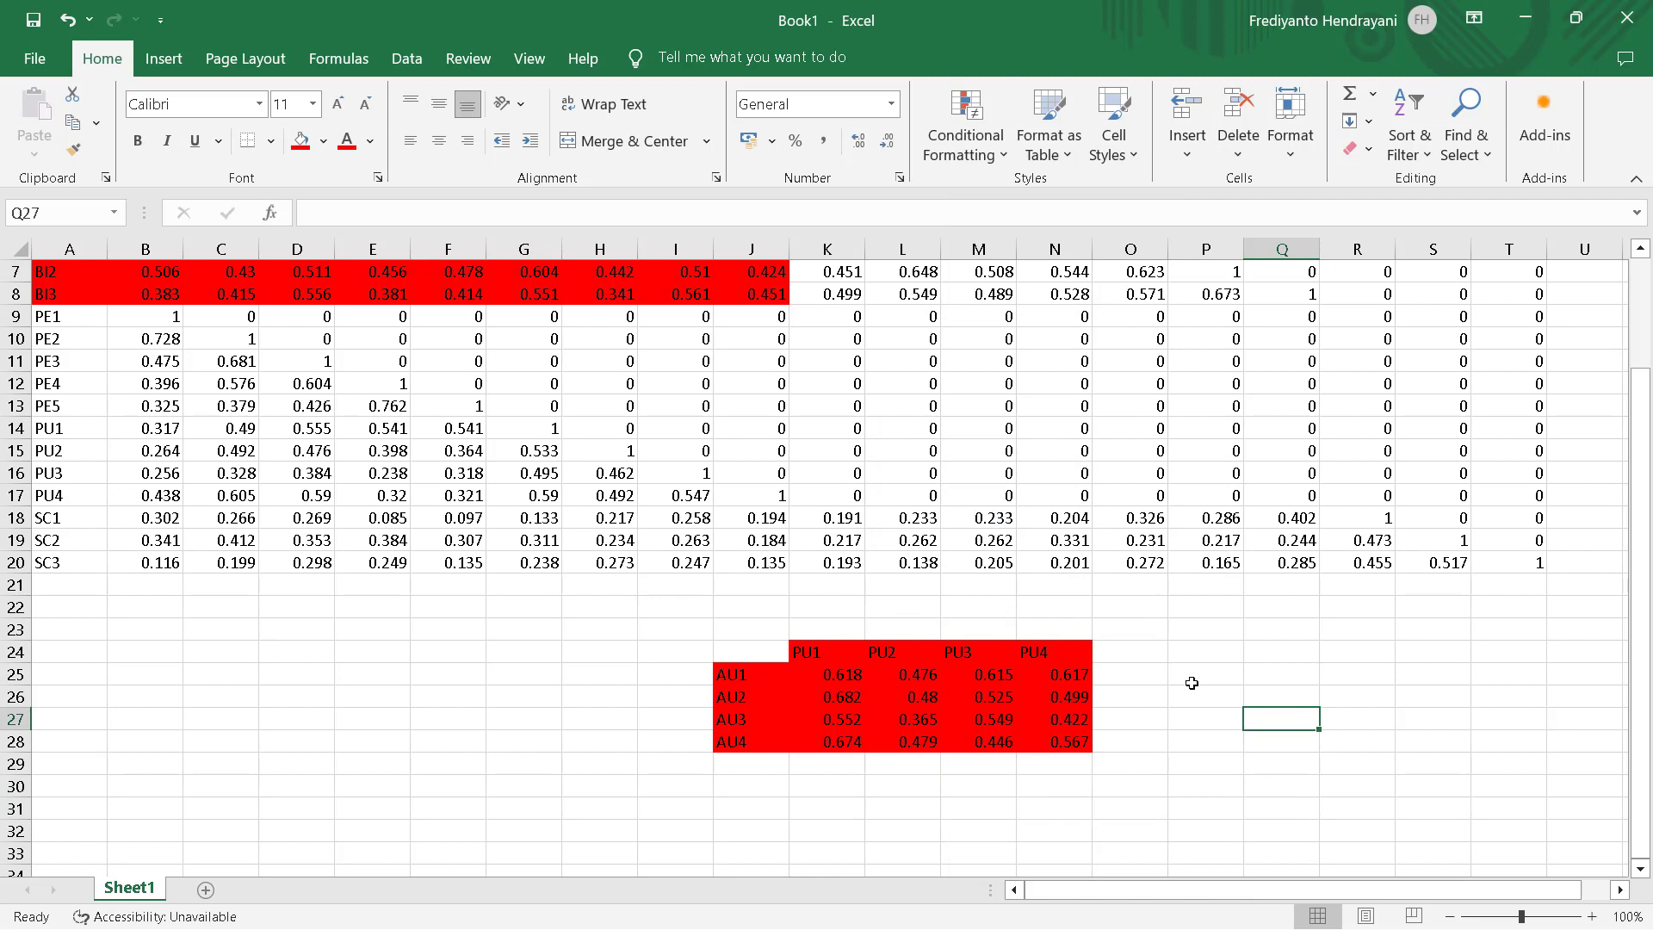
# Step: Enter =AVERAGE(K25:N25) in O25 and fill the formula down to O28 to average each AU row
pyautogui.click(1149, 675)
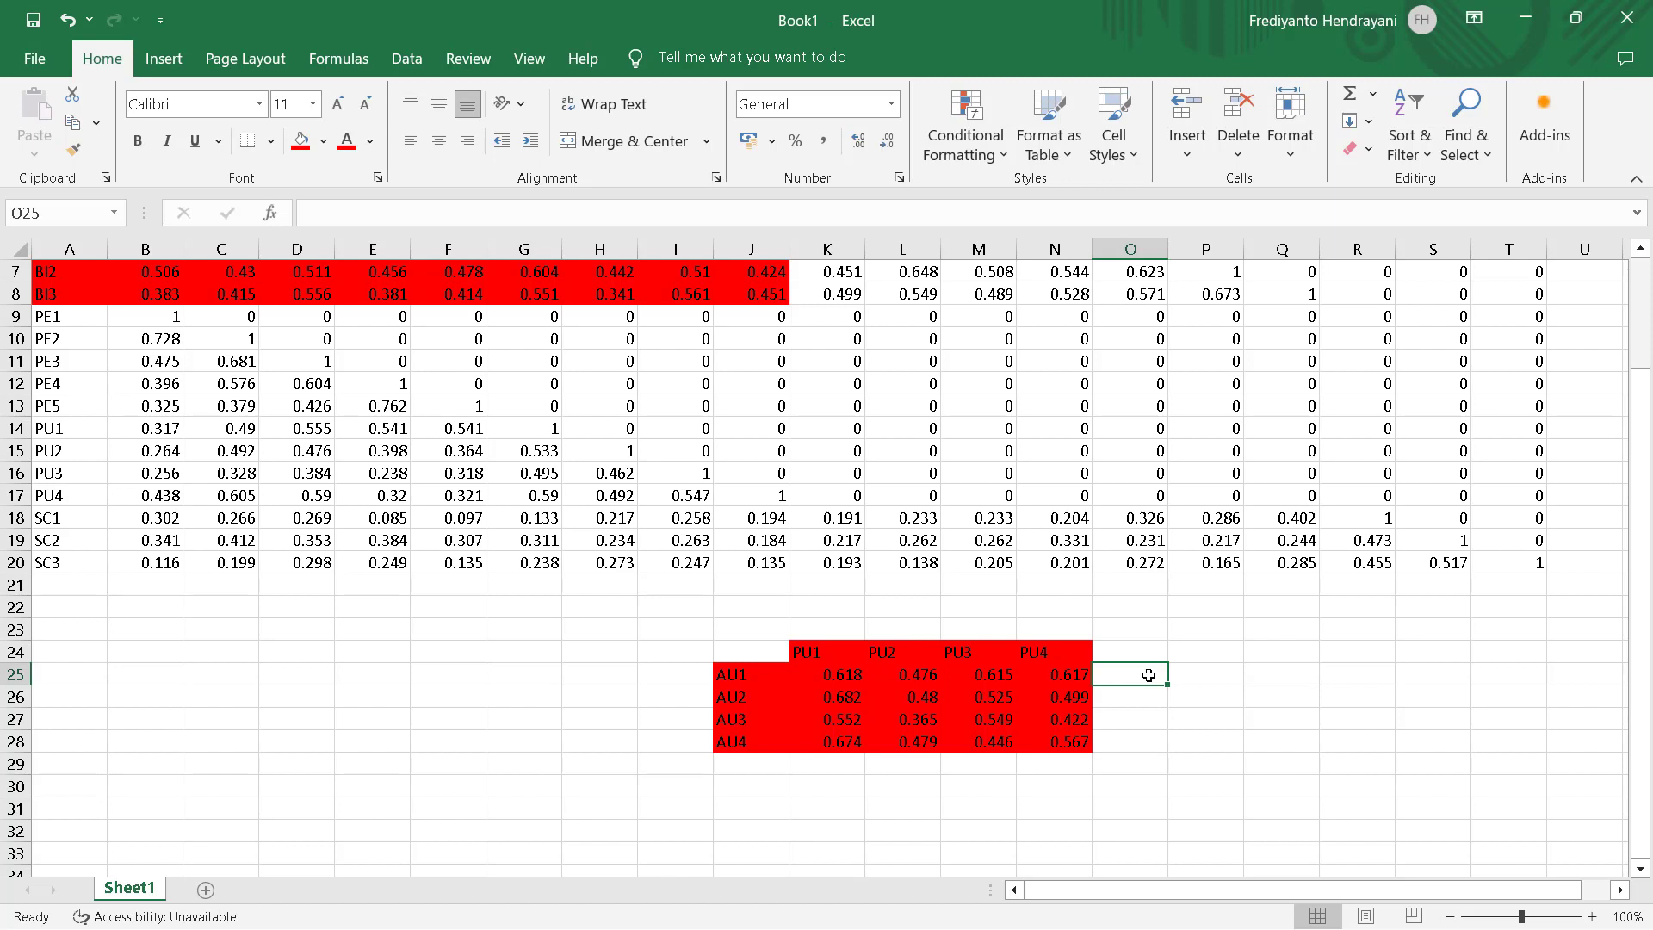
pyautogui.write('=')
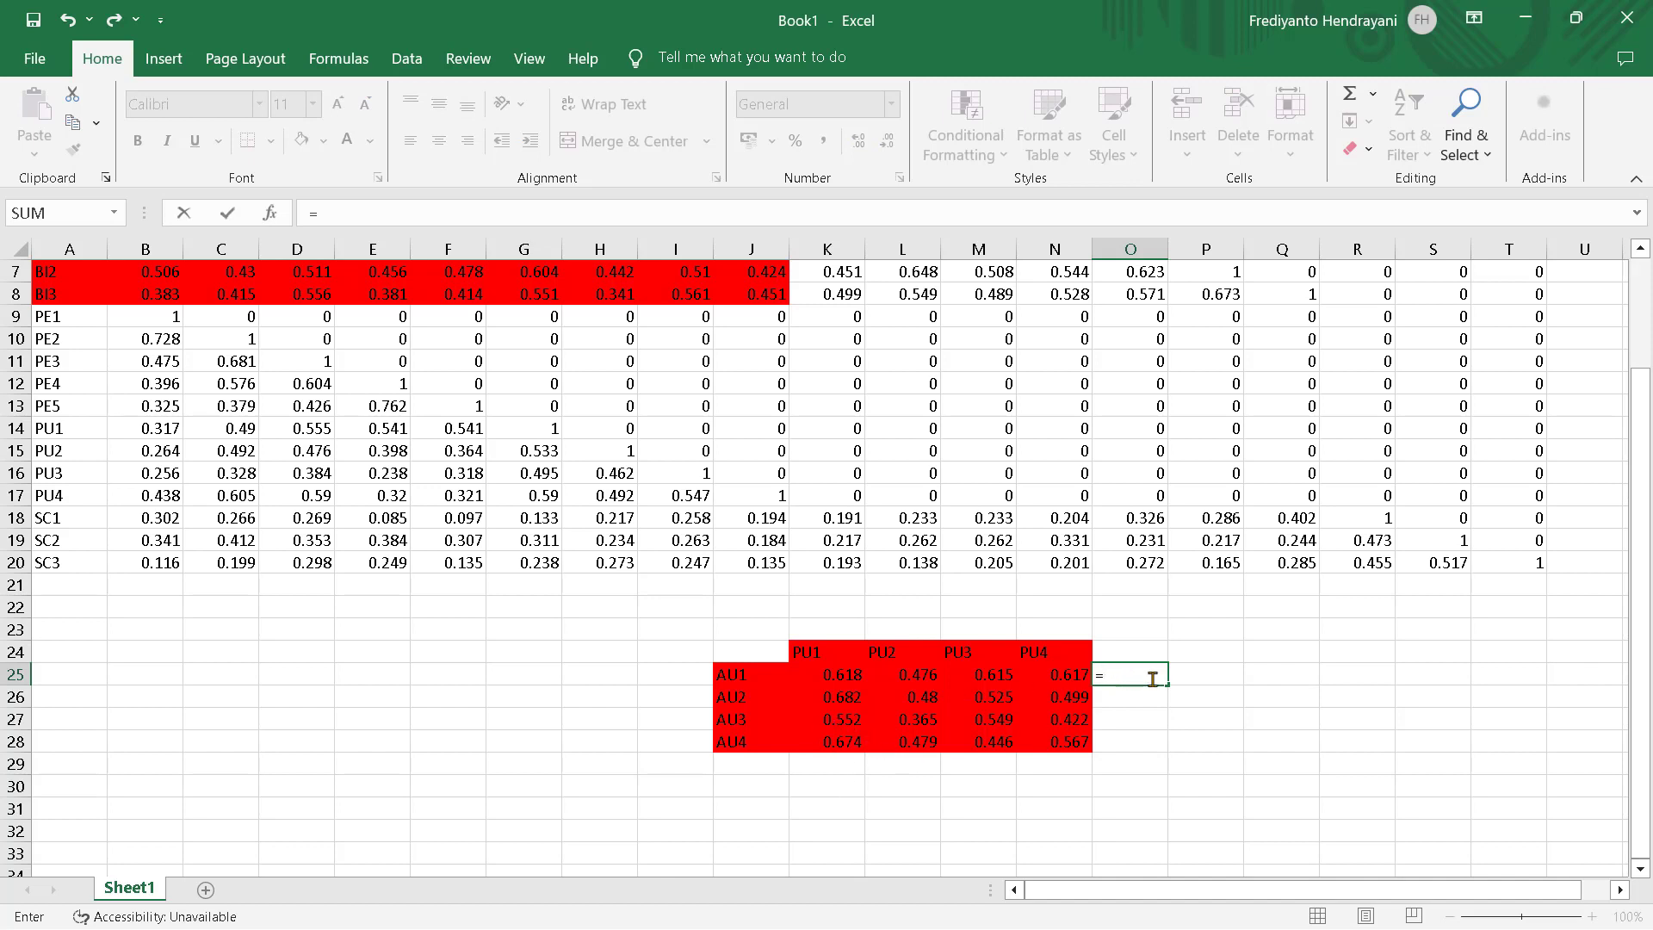
pyautogui.write('acerage')
pyautogui.press('BackSpace')
pyautogui.press('BackSpace')
pyautogui.press('BackSpace')
pyautogui.press('BackSpace')
pyautogui.press('BackSpace')
pyautogui.press('BackSpace')
pyautogui.write('vera')
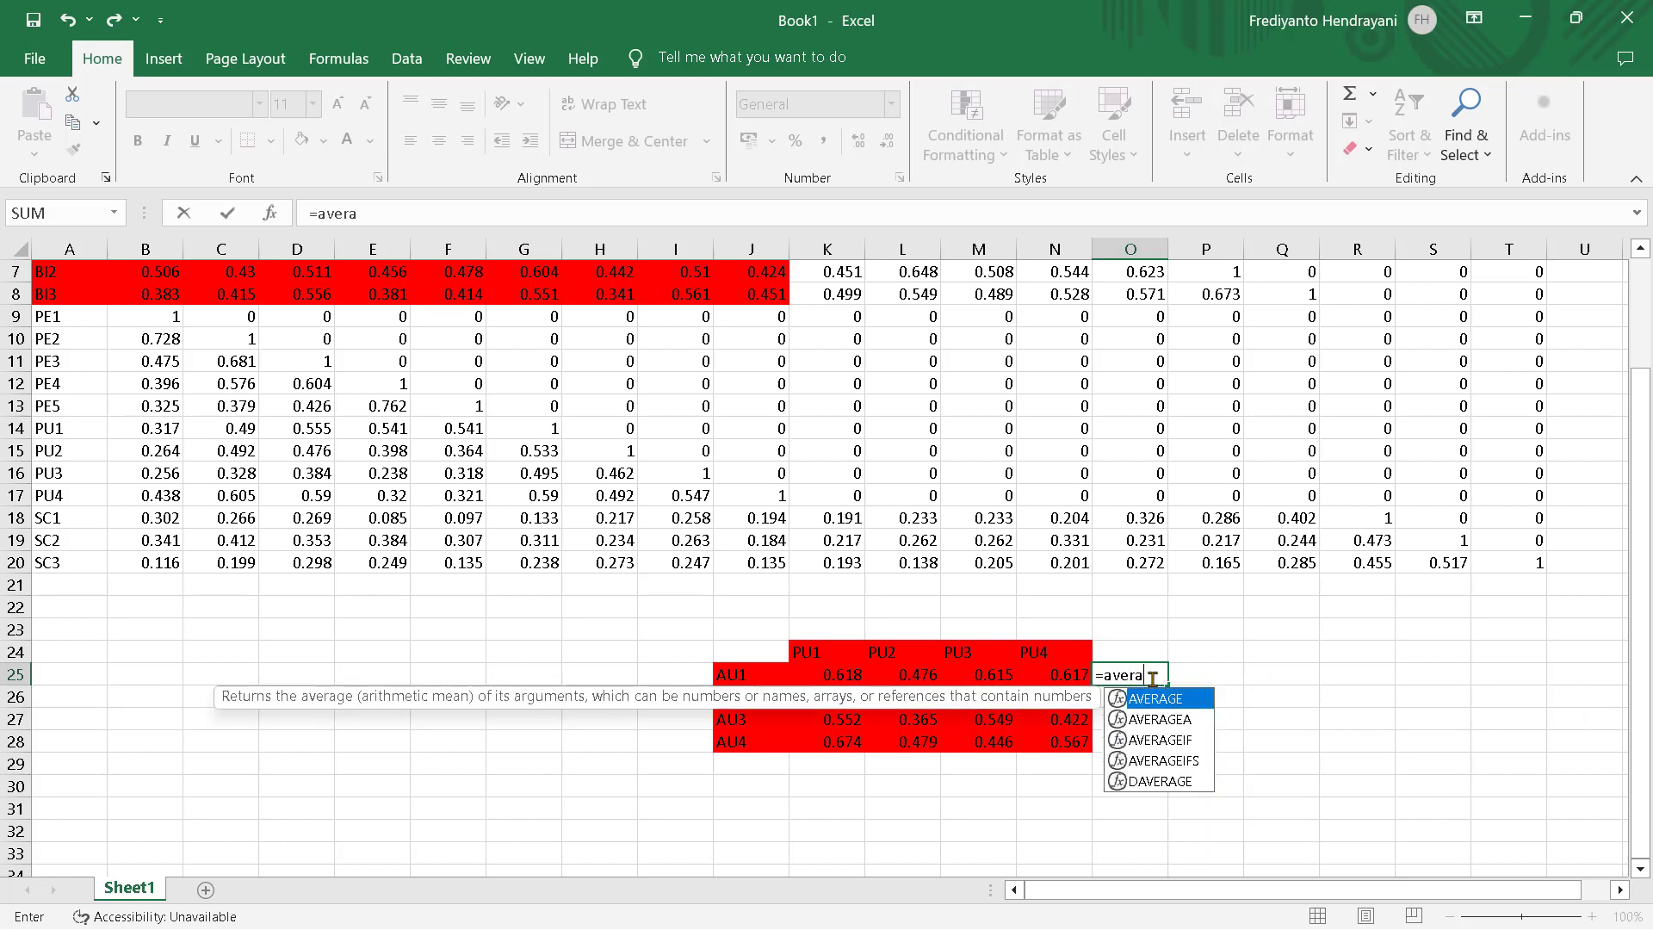
pyautogui.write('ge')
pyautogui.doubleClick(1163, 705)
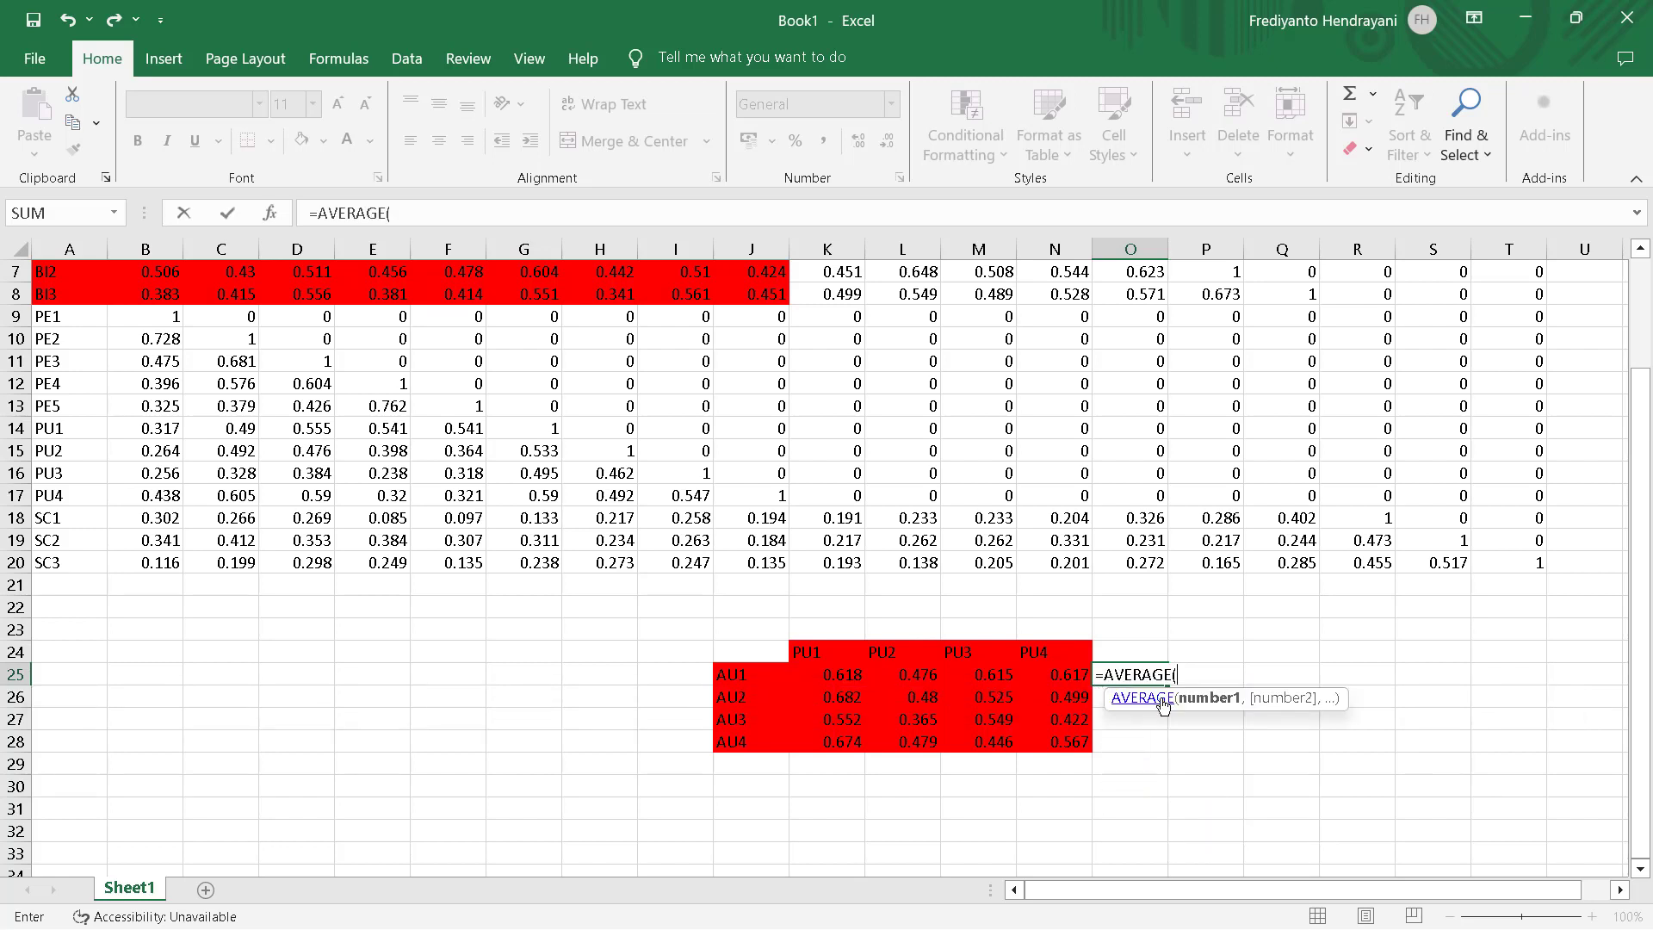
pyautogui.moveTo(822, 675); pyautogui.dragTo(1044, 678)
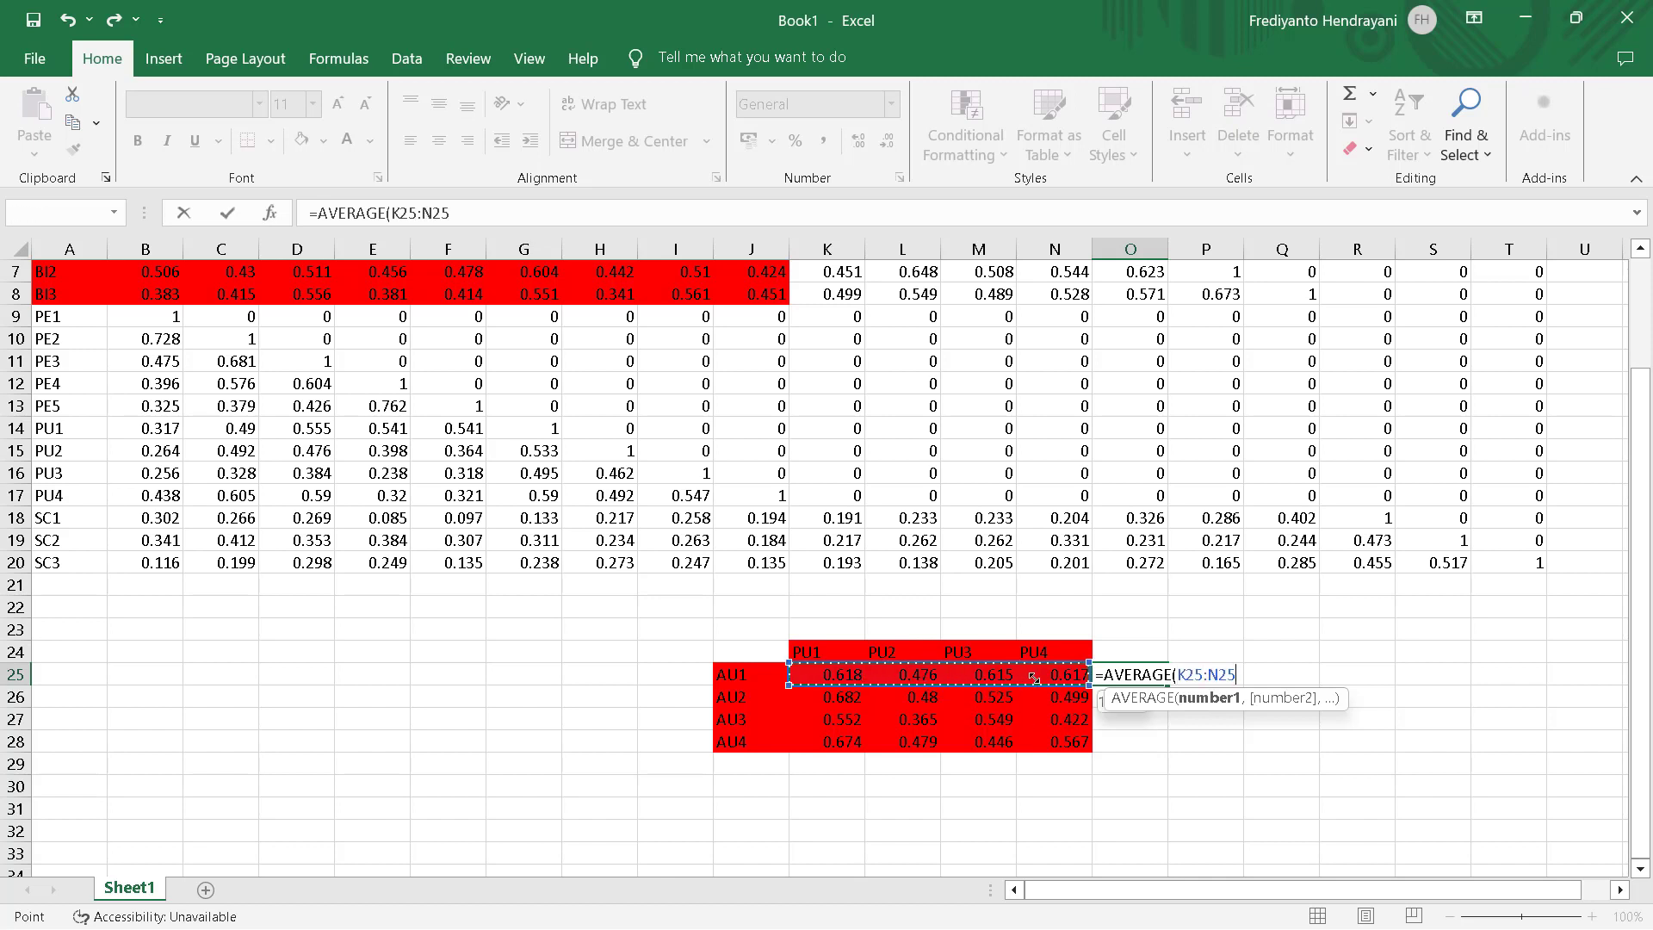
pyautogui.press('Return')
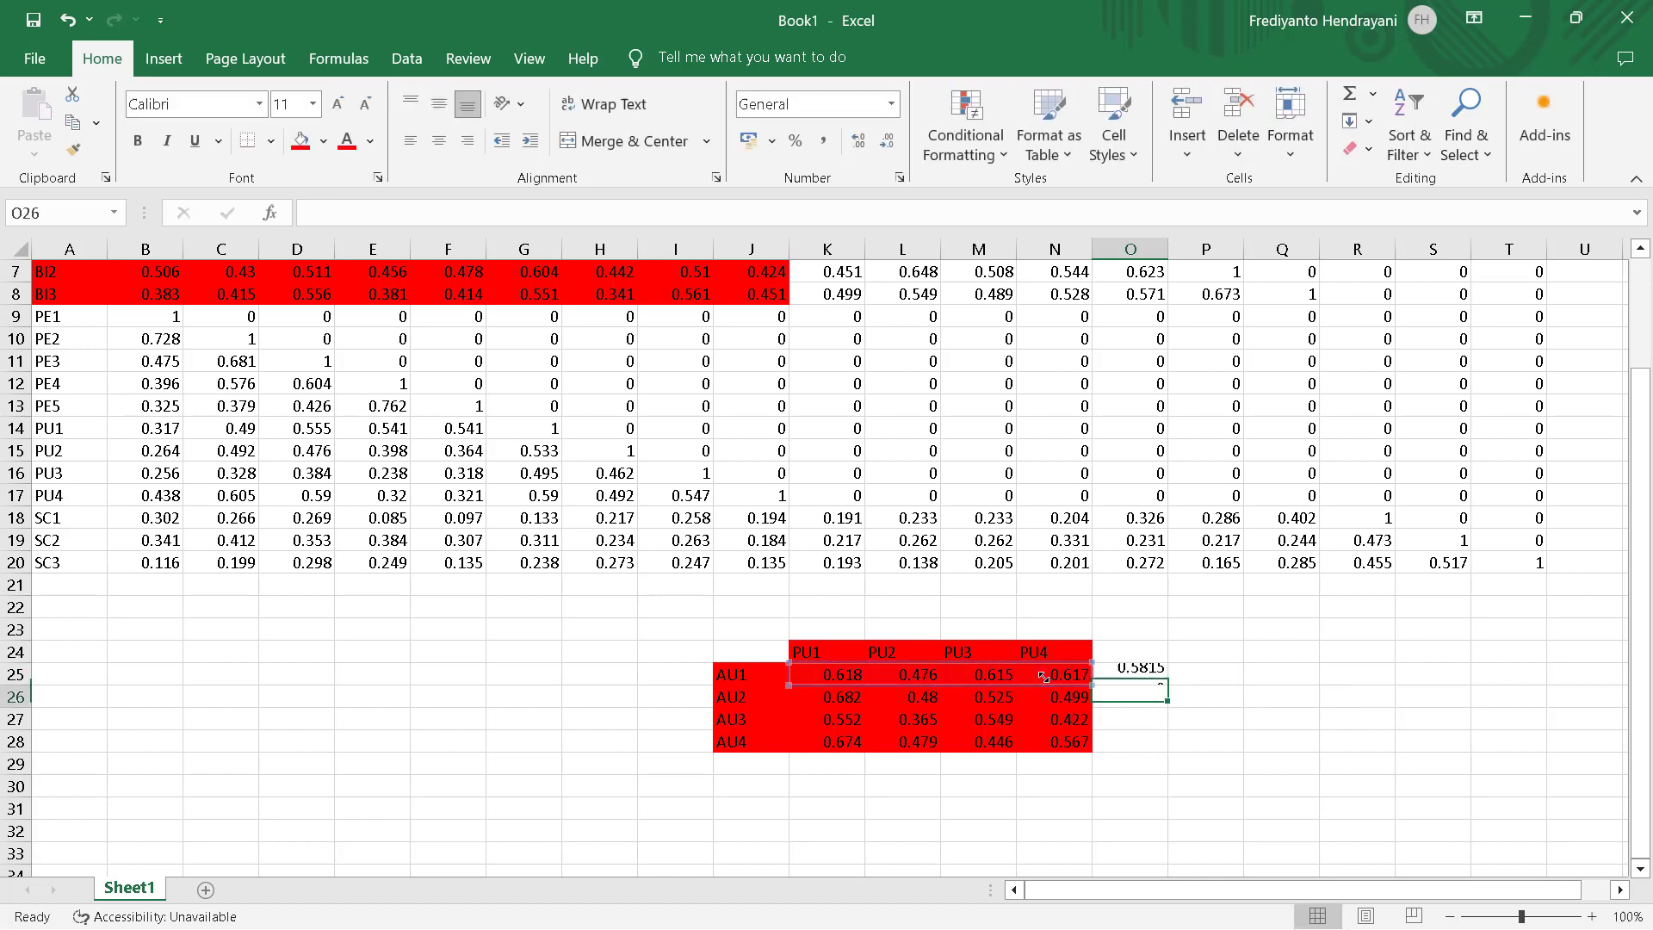
pyautogui.click(1143, 674)
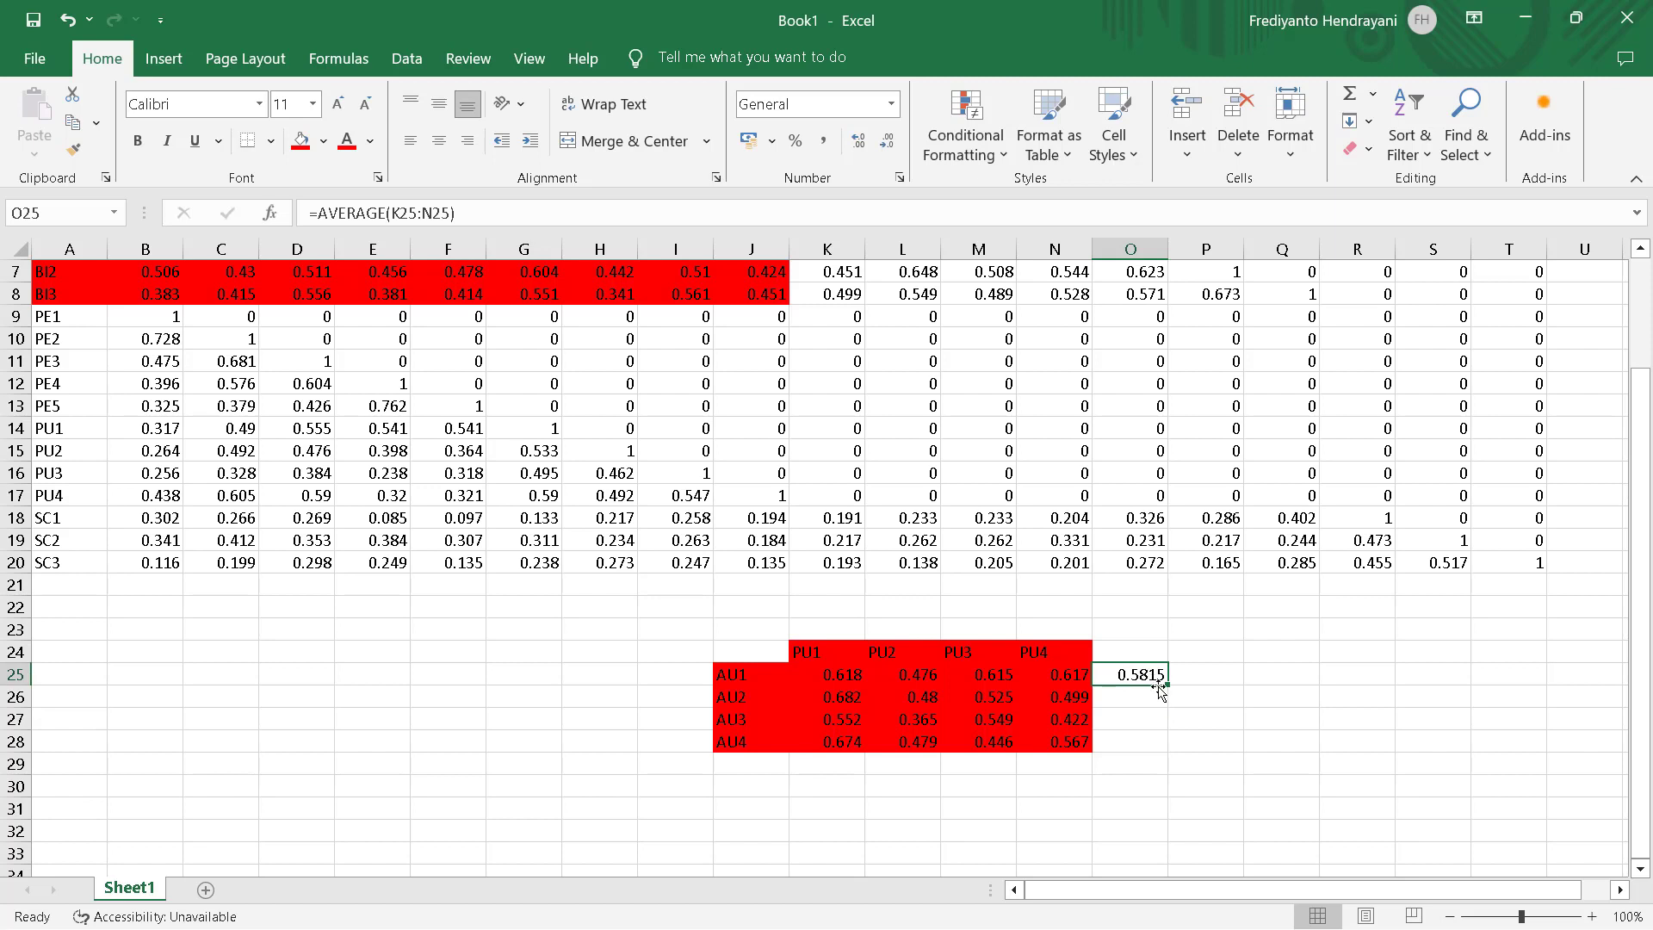
pyautogui.moveTo(1166, 686); pyautogui.dragTo(1167, 751)
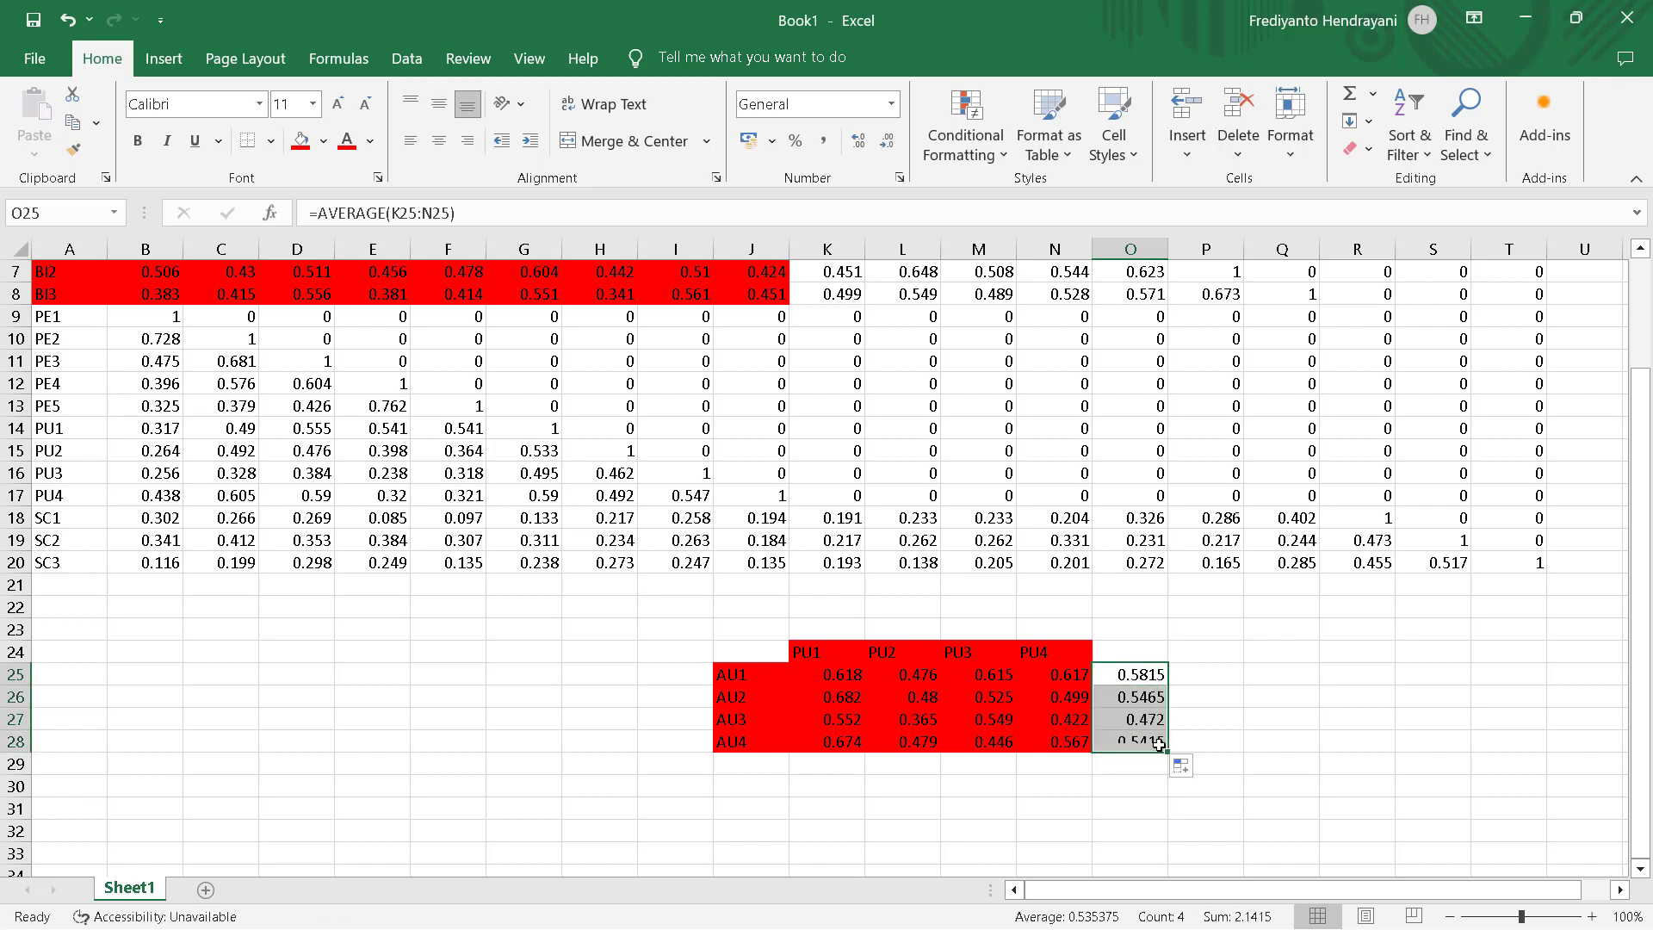
# Step: Enter =AVERAGE(K25:K28) in K29 and fill the formula across to N29 to average each PU column
pyautogui.click(836, 763)
pyautogui.write('=')
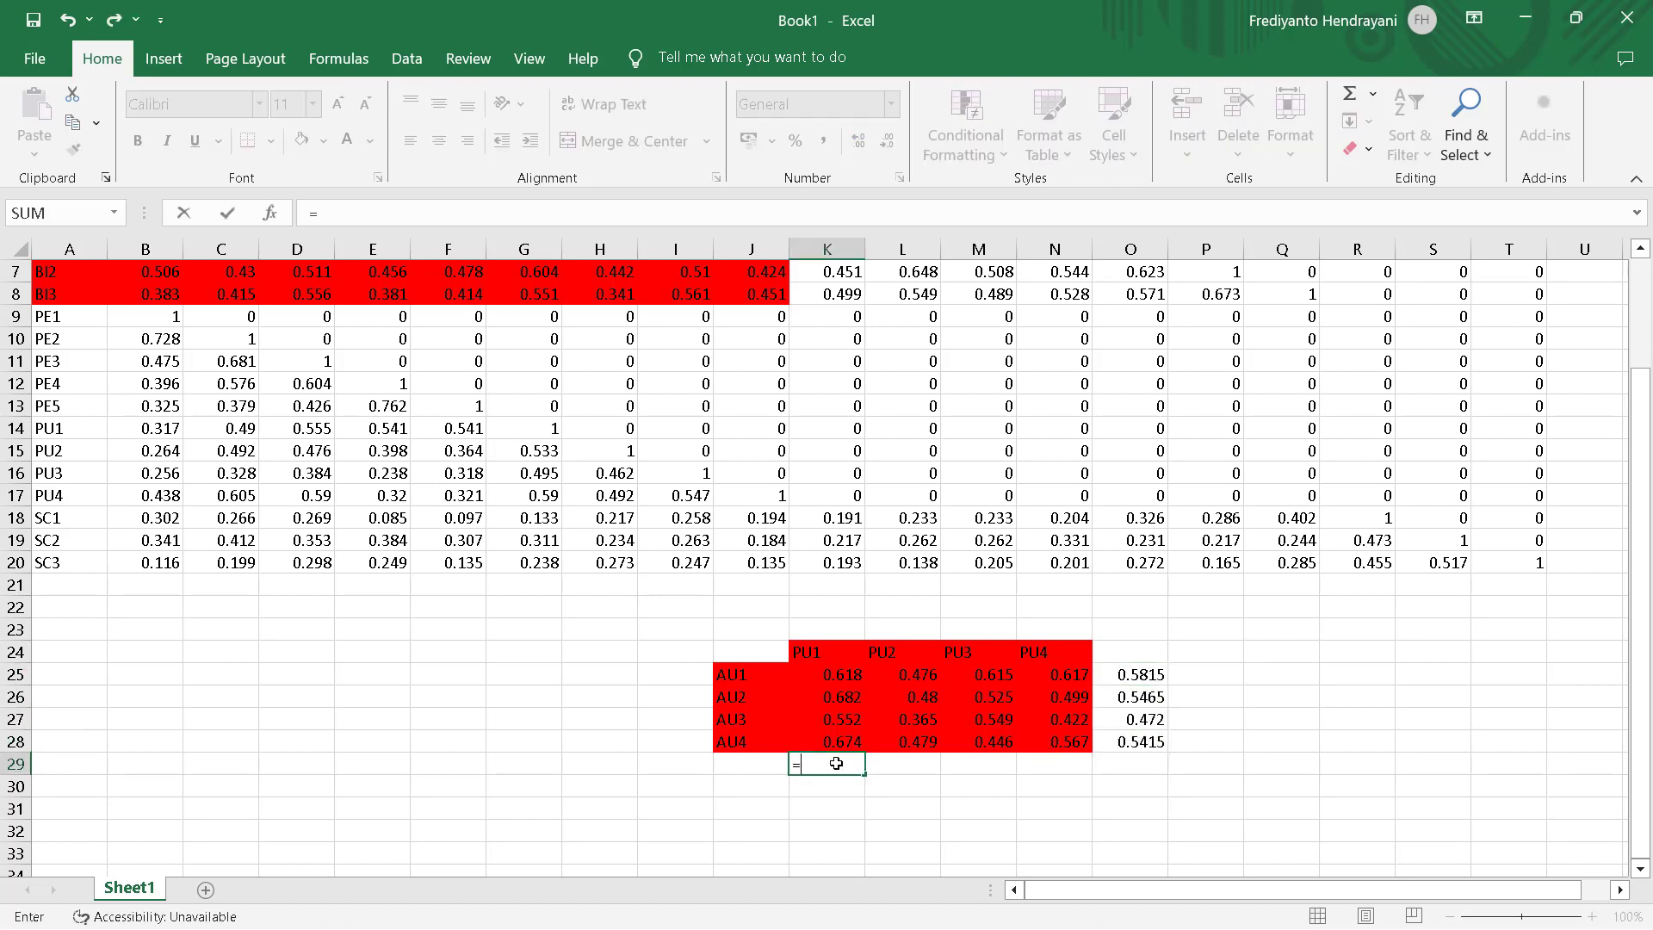
pyautogui.write('avera')
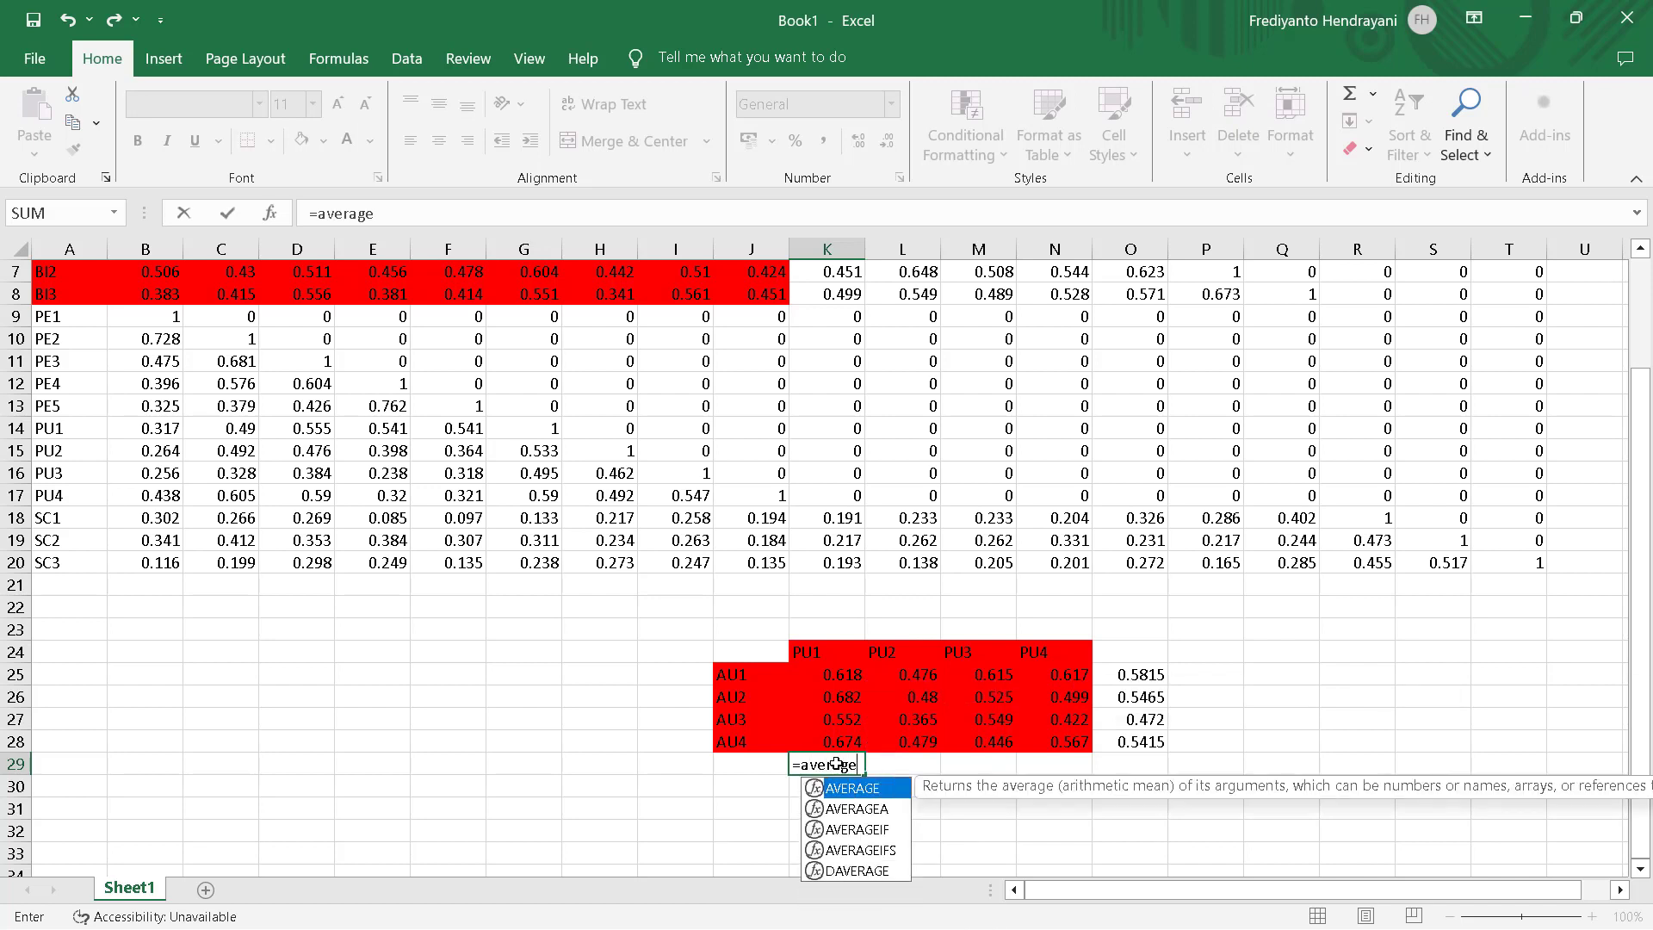
pyautogui.write('ge')
pyautogui.press('Tab')
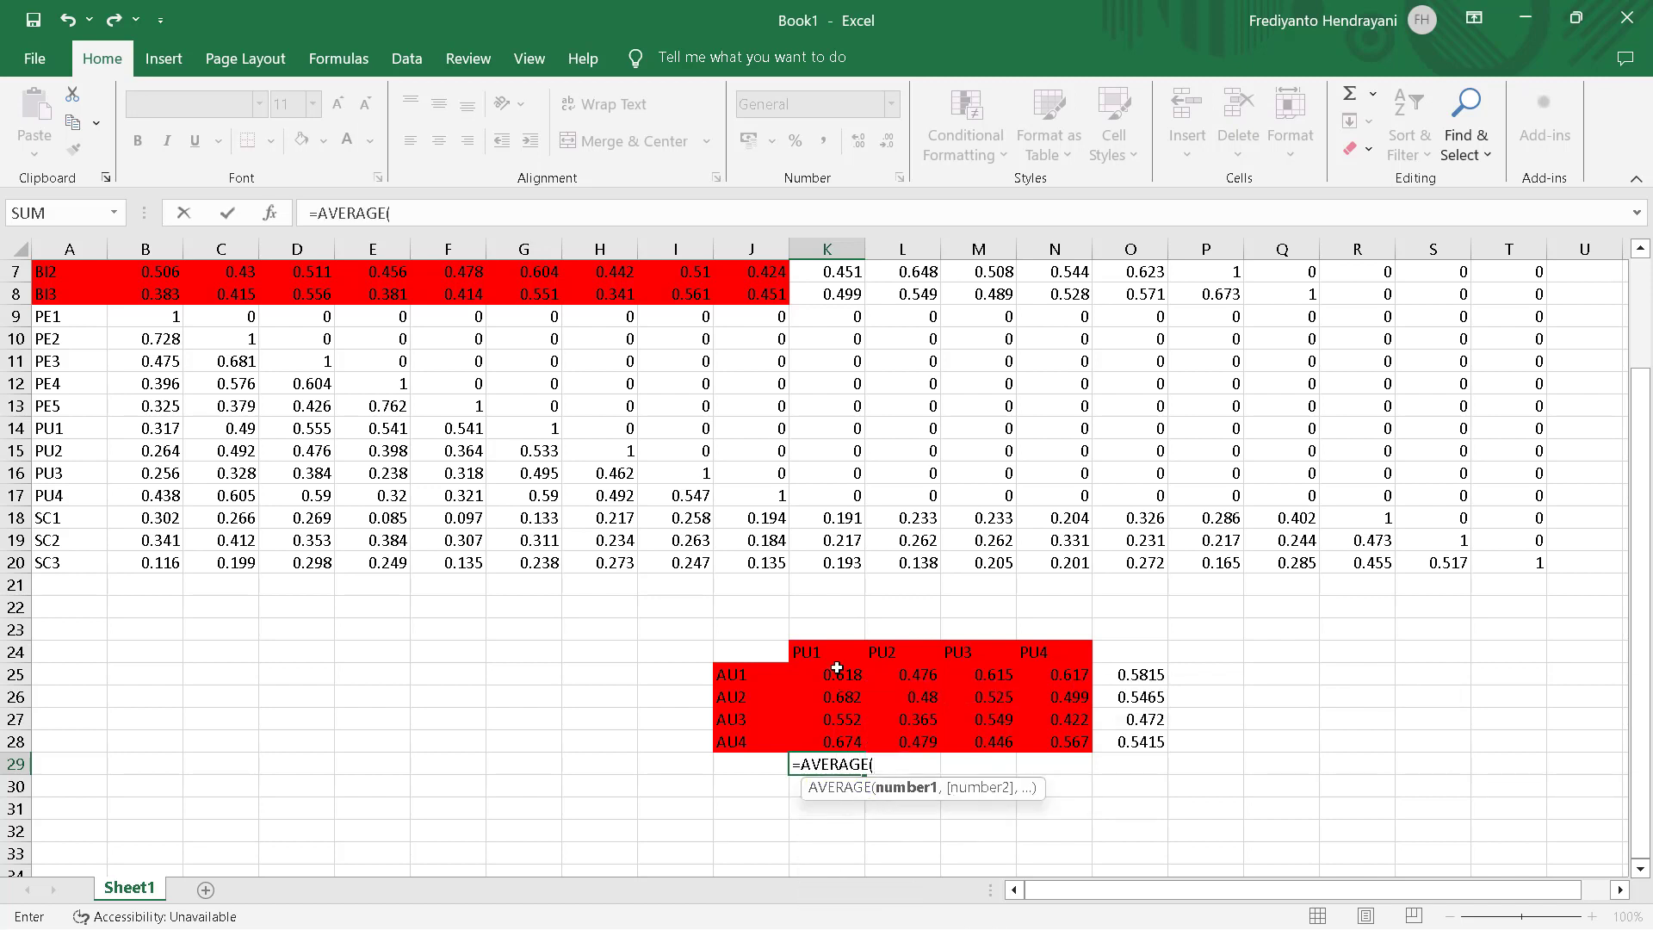
pyautogui.moveTo(836, 675); pyautogui.dragTo(837, 738)
pyautogui.press('Return')
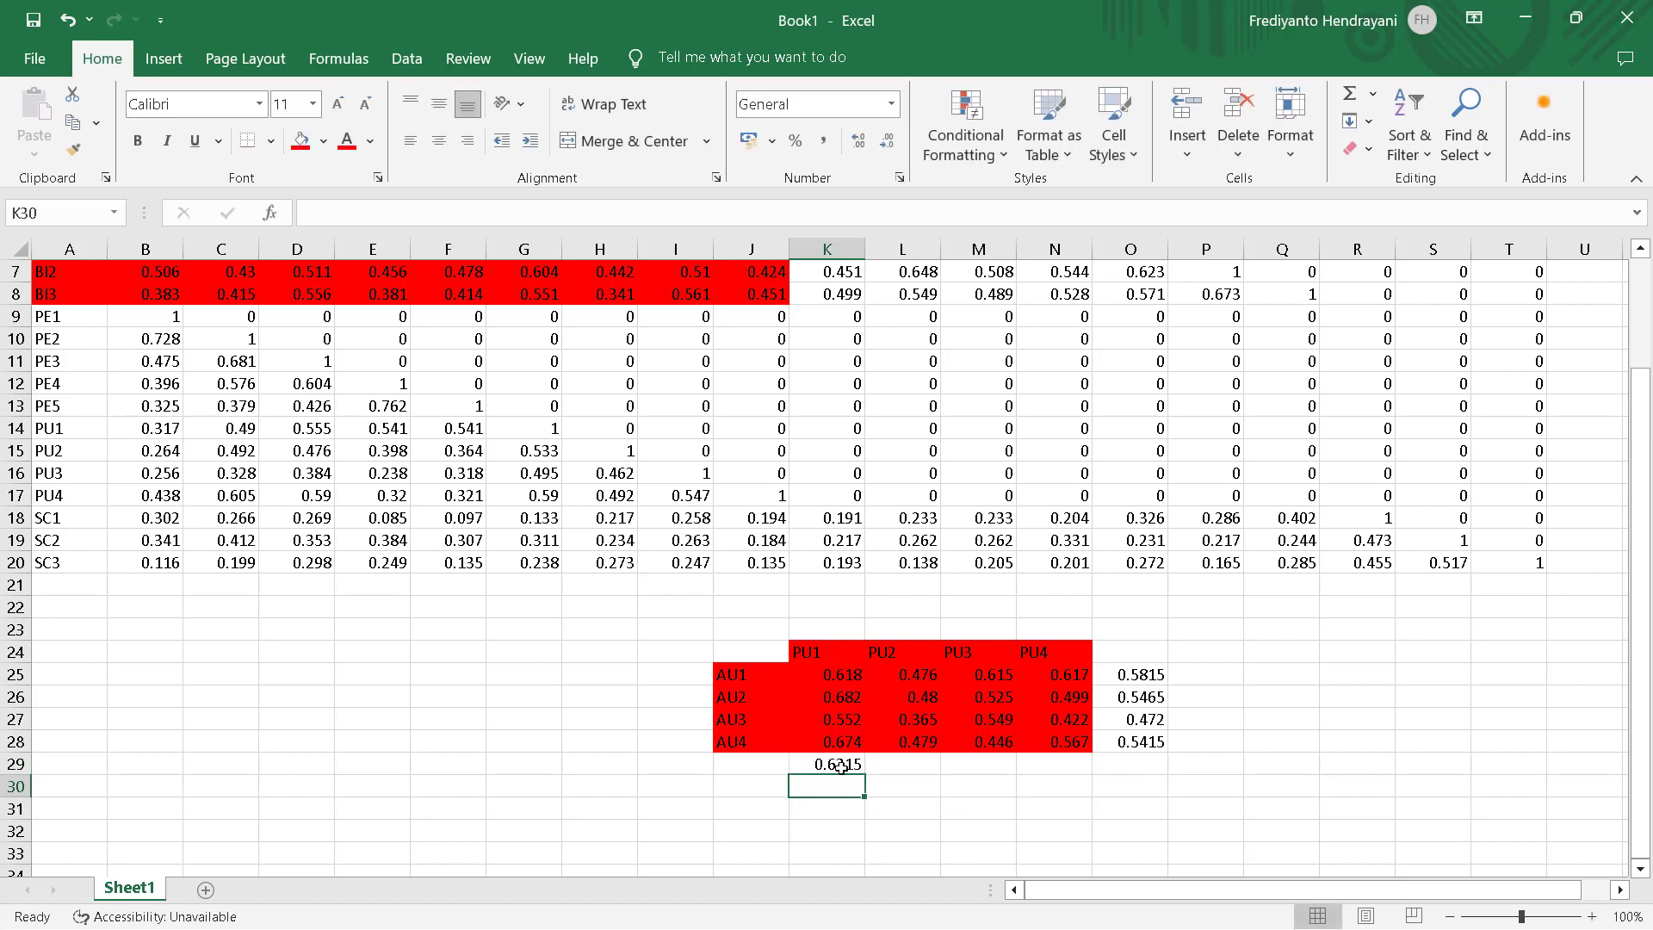
pyautogui.click(841, 765)
pyautogui.moveTo(867, 777); pyautogui.dragTo(1076, 768)
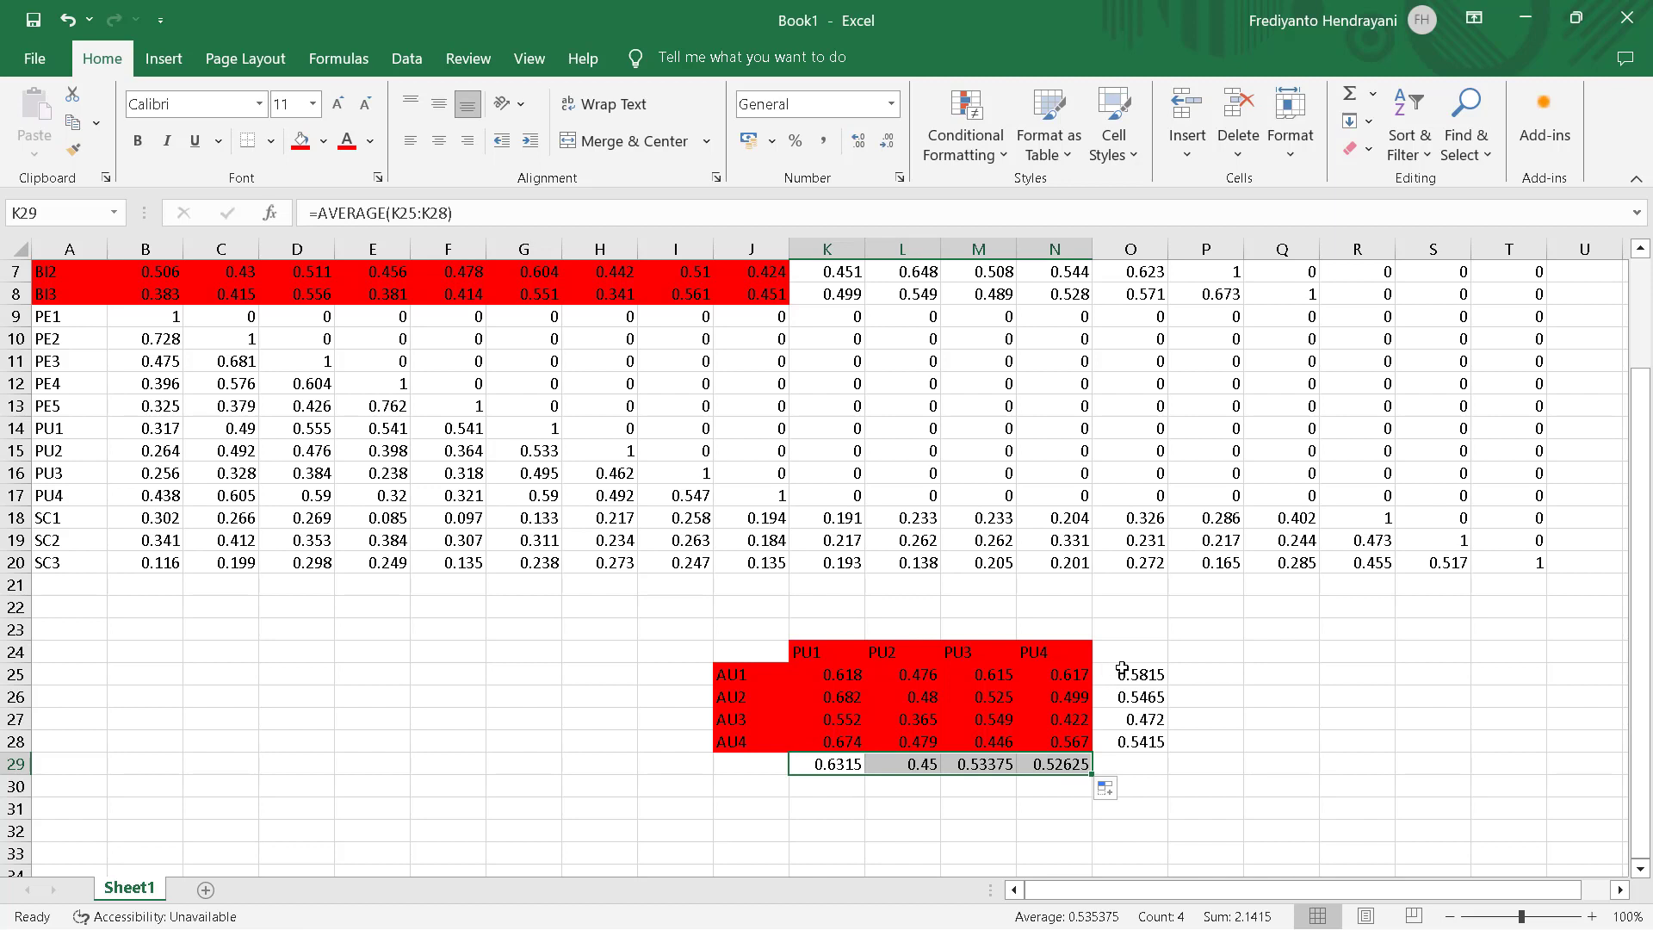
# Step: Reduce the row averages in O25:O28 and the column averages in K29:N29 to two decimal places
pyautogui.moveTo(1122, 669); pyautogui.dragTo(1136, 738)
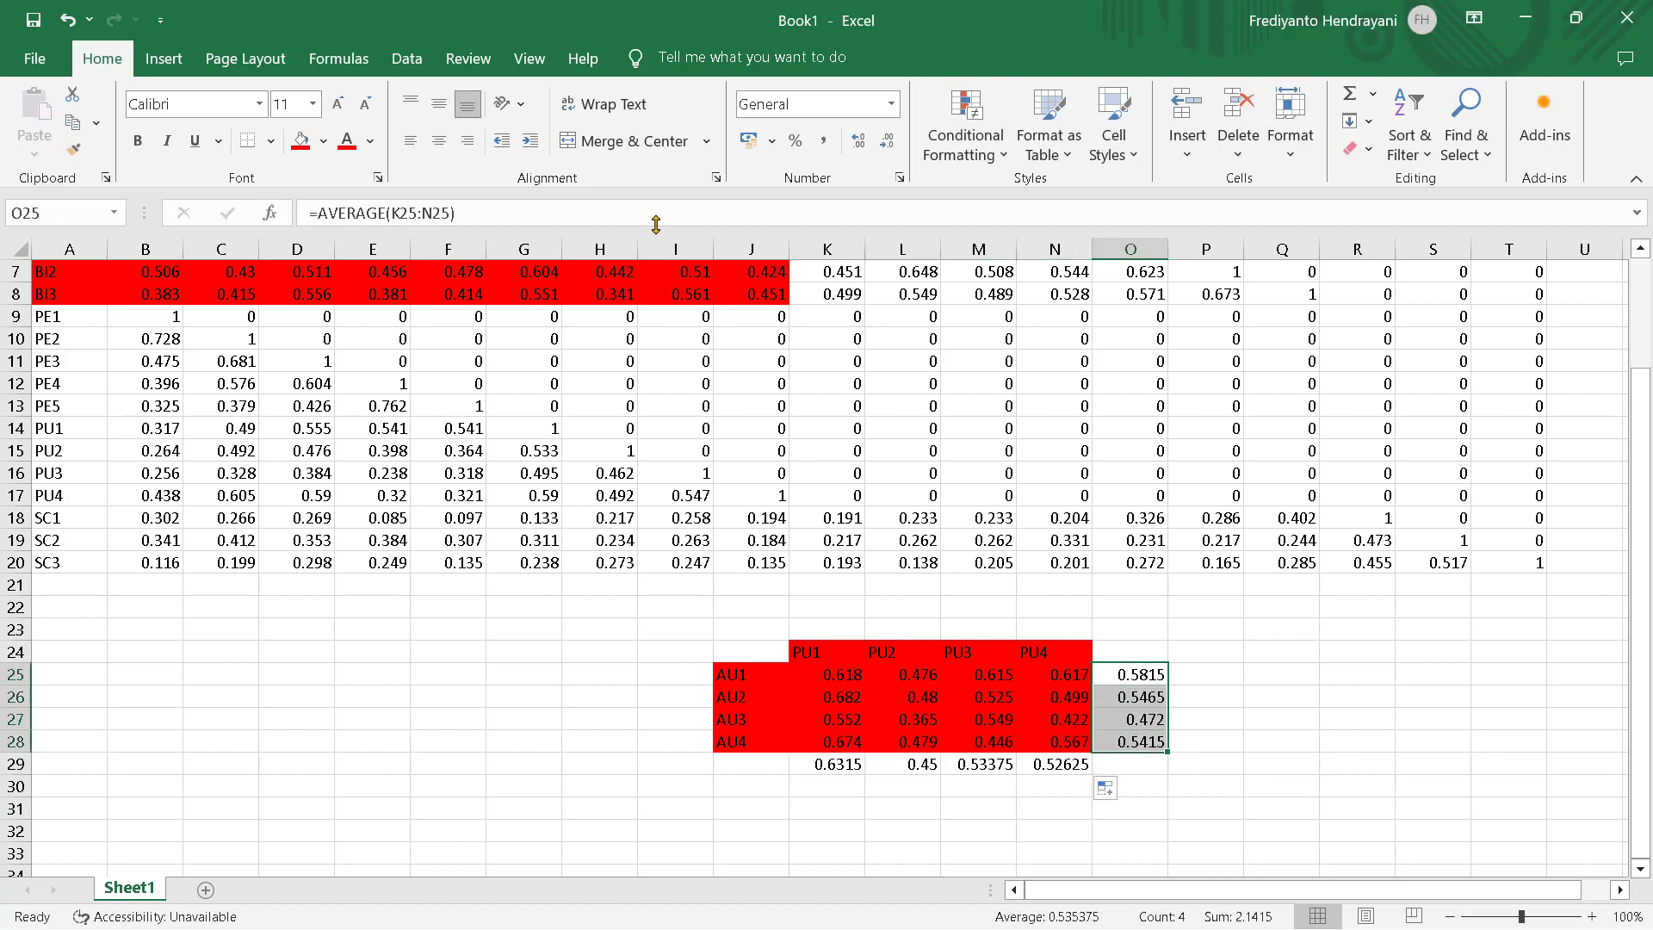
pyautogui.click(886, 142)
pyautogui.click(886, 142)
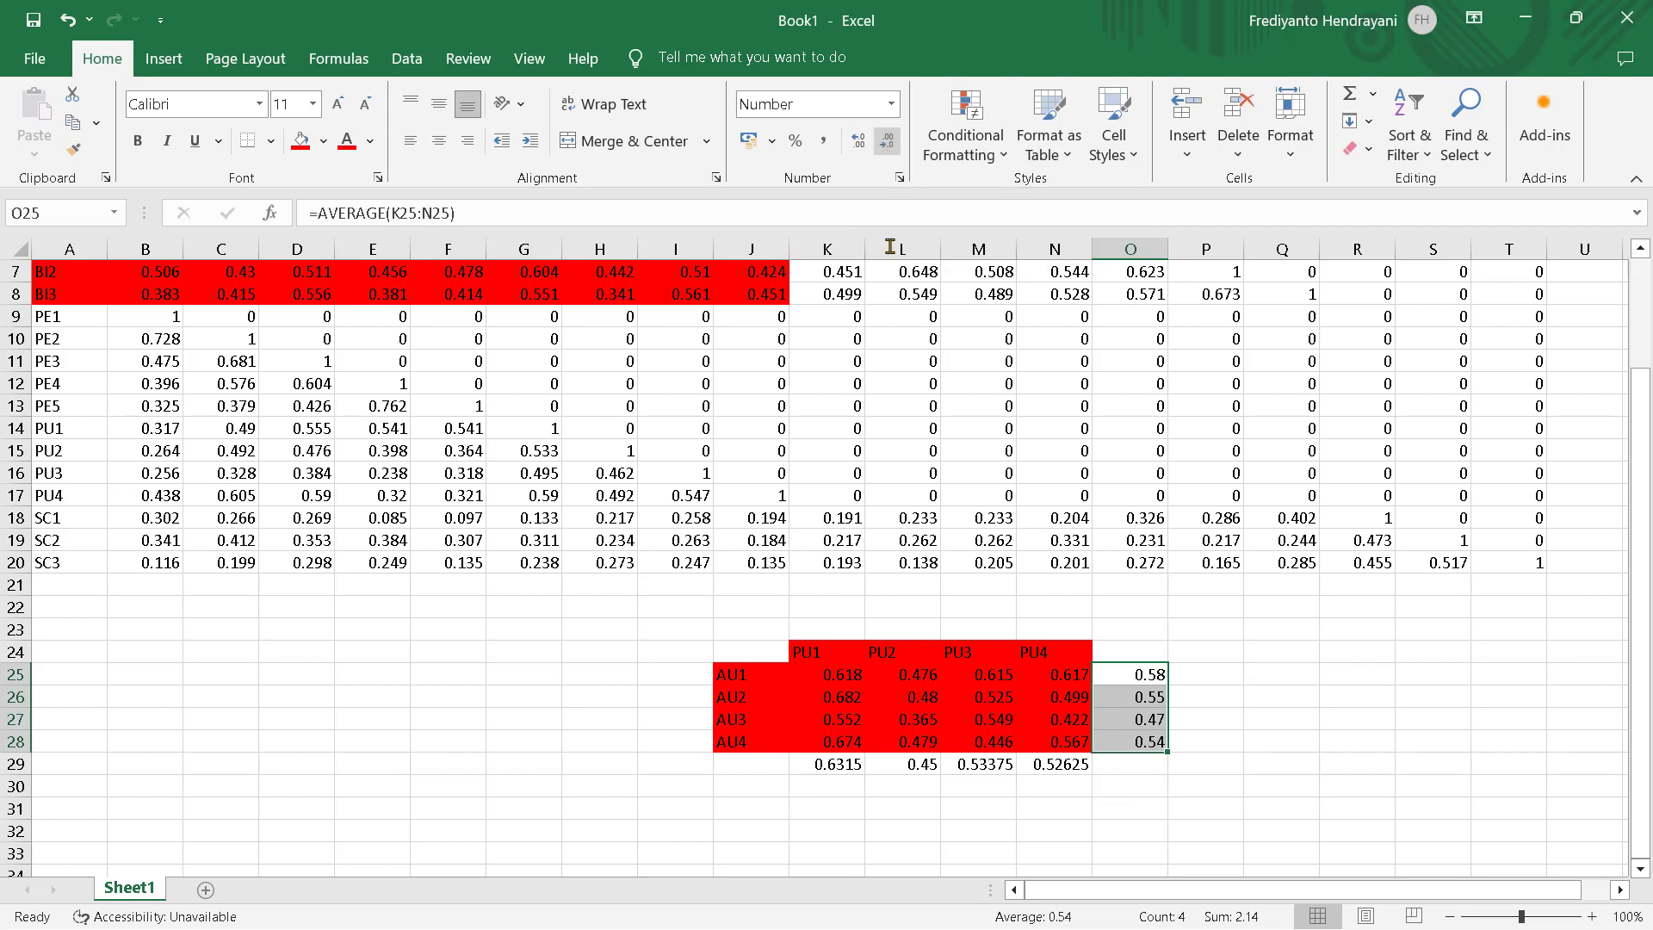
pyautogui.moveTo(818, 765); pyautogui.dragTo(1033, 769)
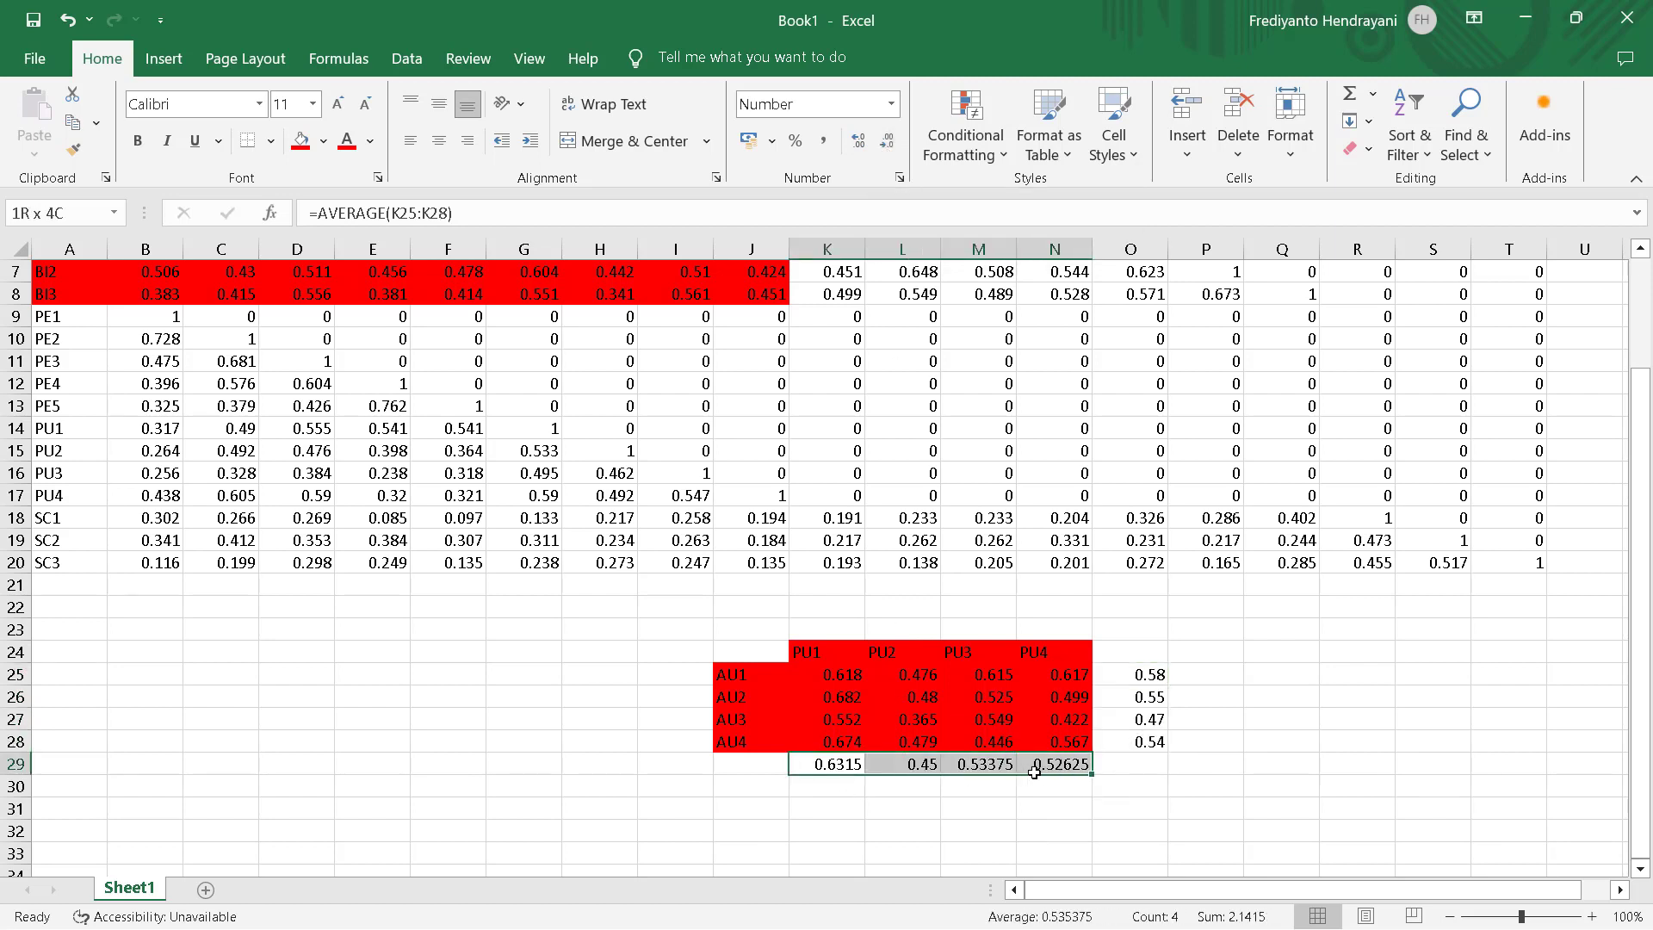
pyautogui.click(886, 142)
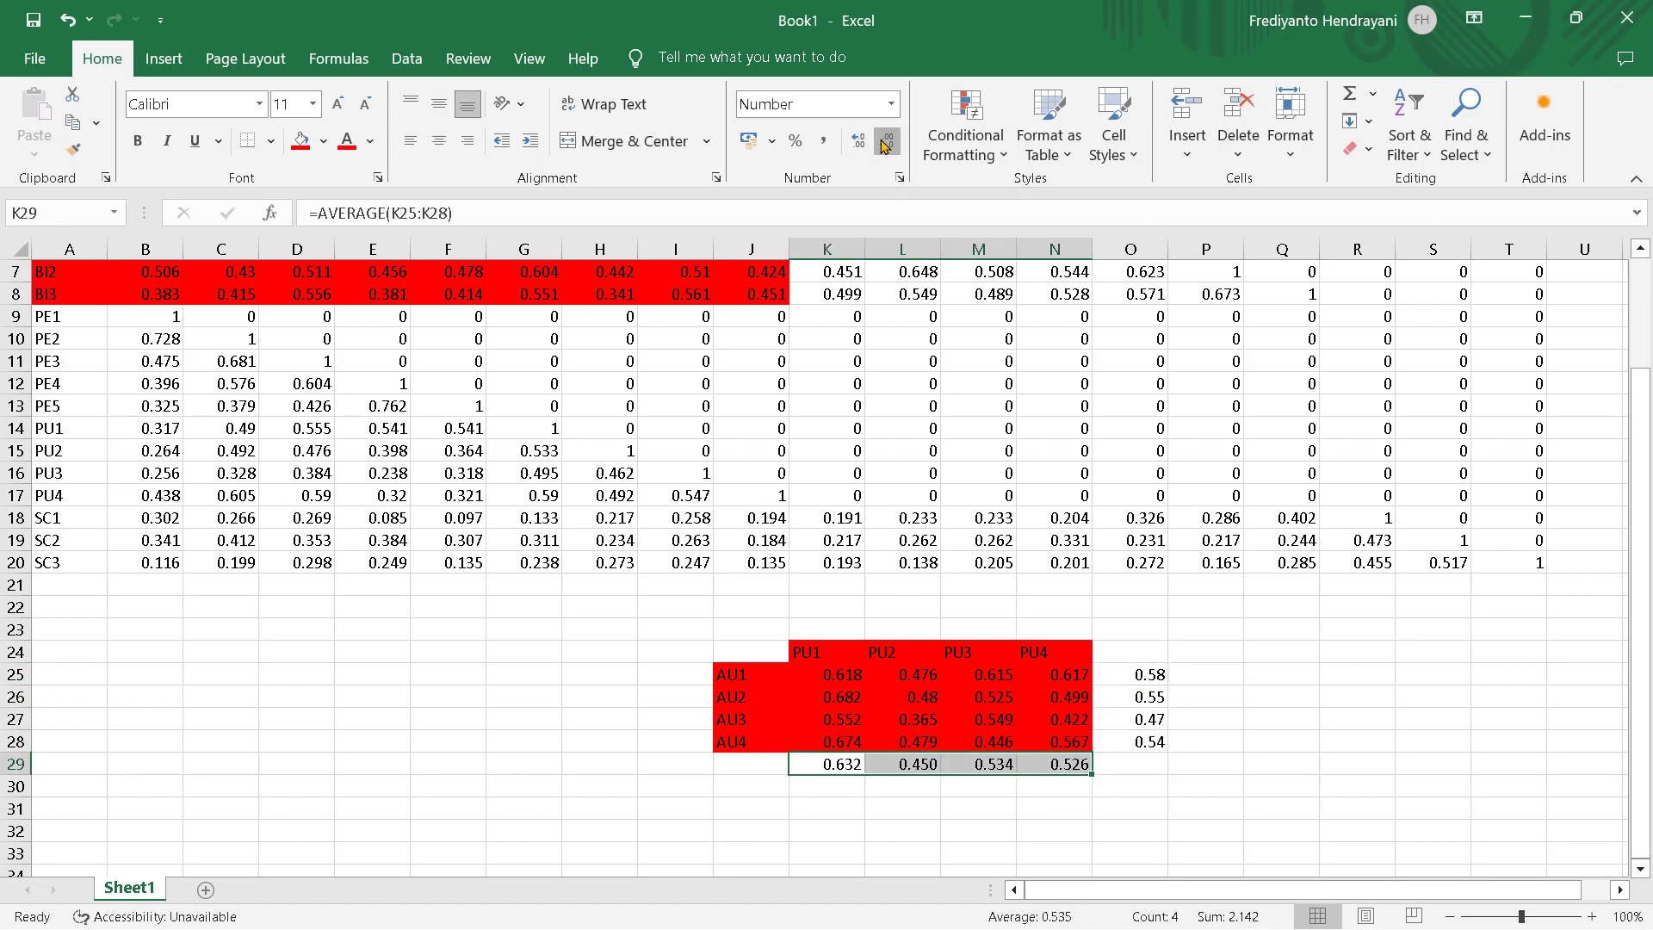
pyautogui.click(886, 142)
pyautogui.click(1243, 722)
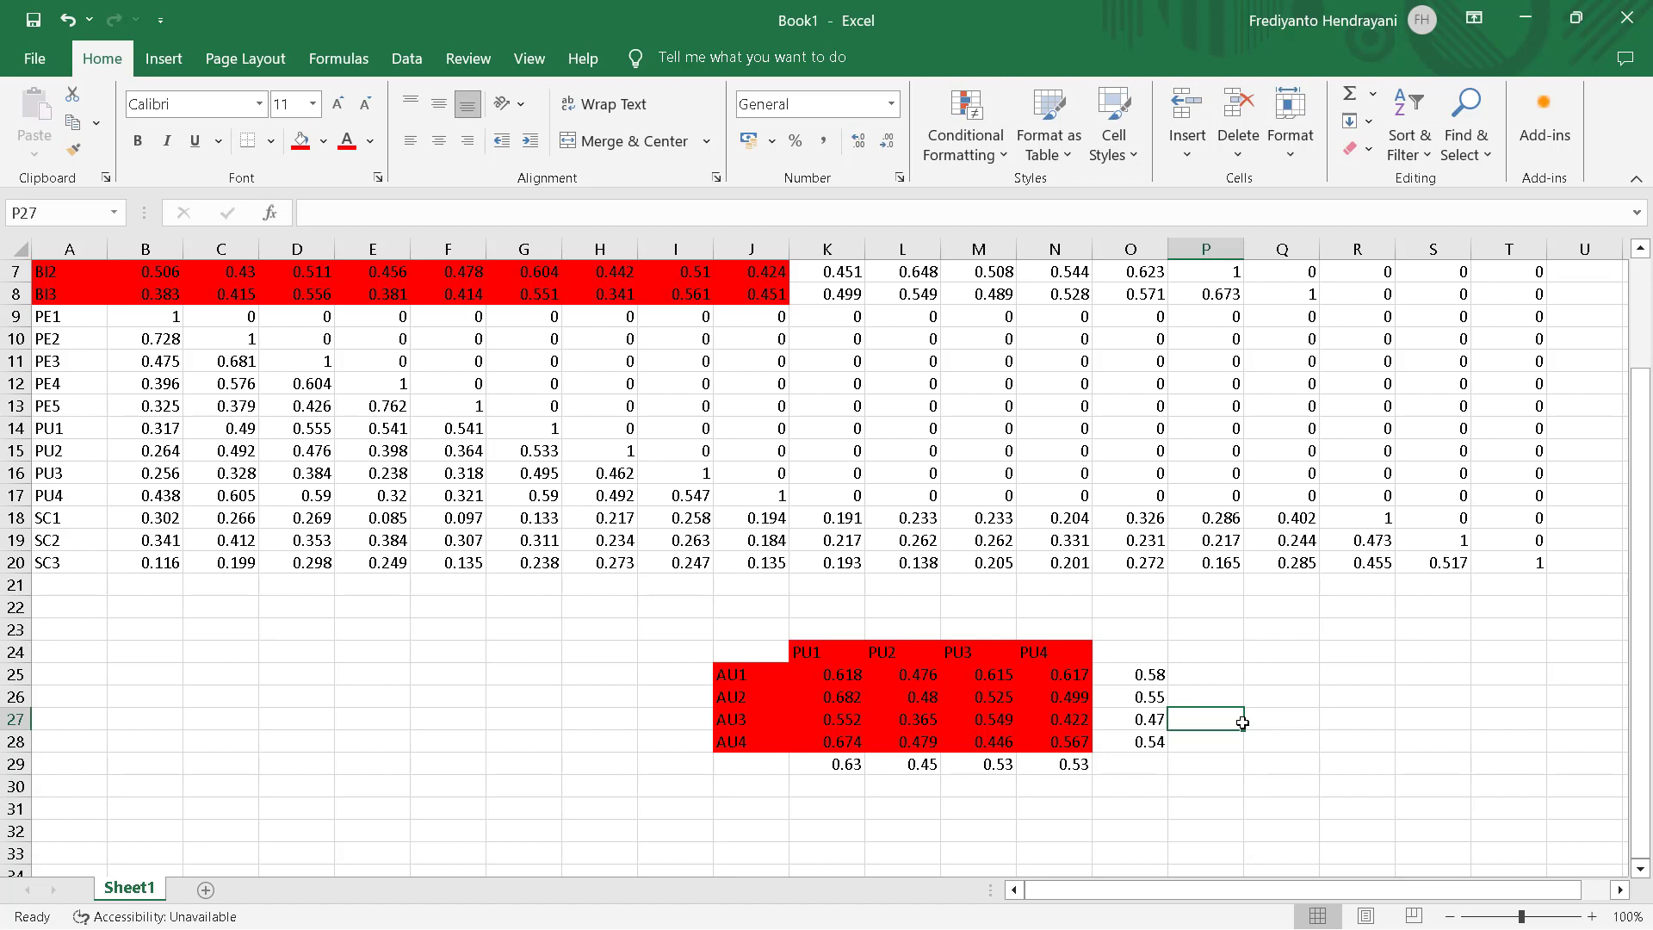
# Step: Check PU1's average in K29 against its heading in K24, and switch to the HTMT matrix in SmartPLS
pyautogui.click(844, 769)
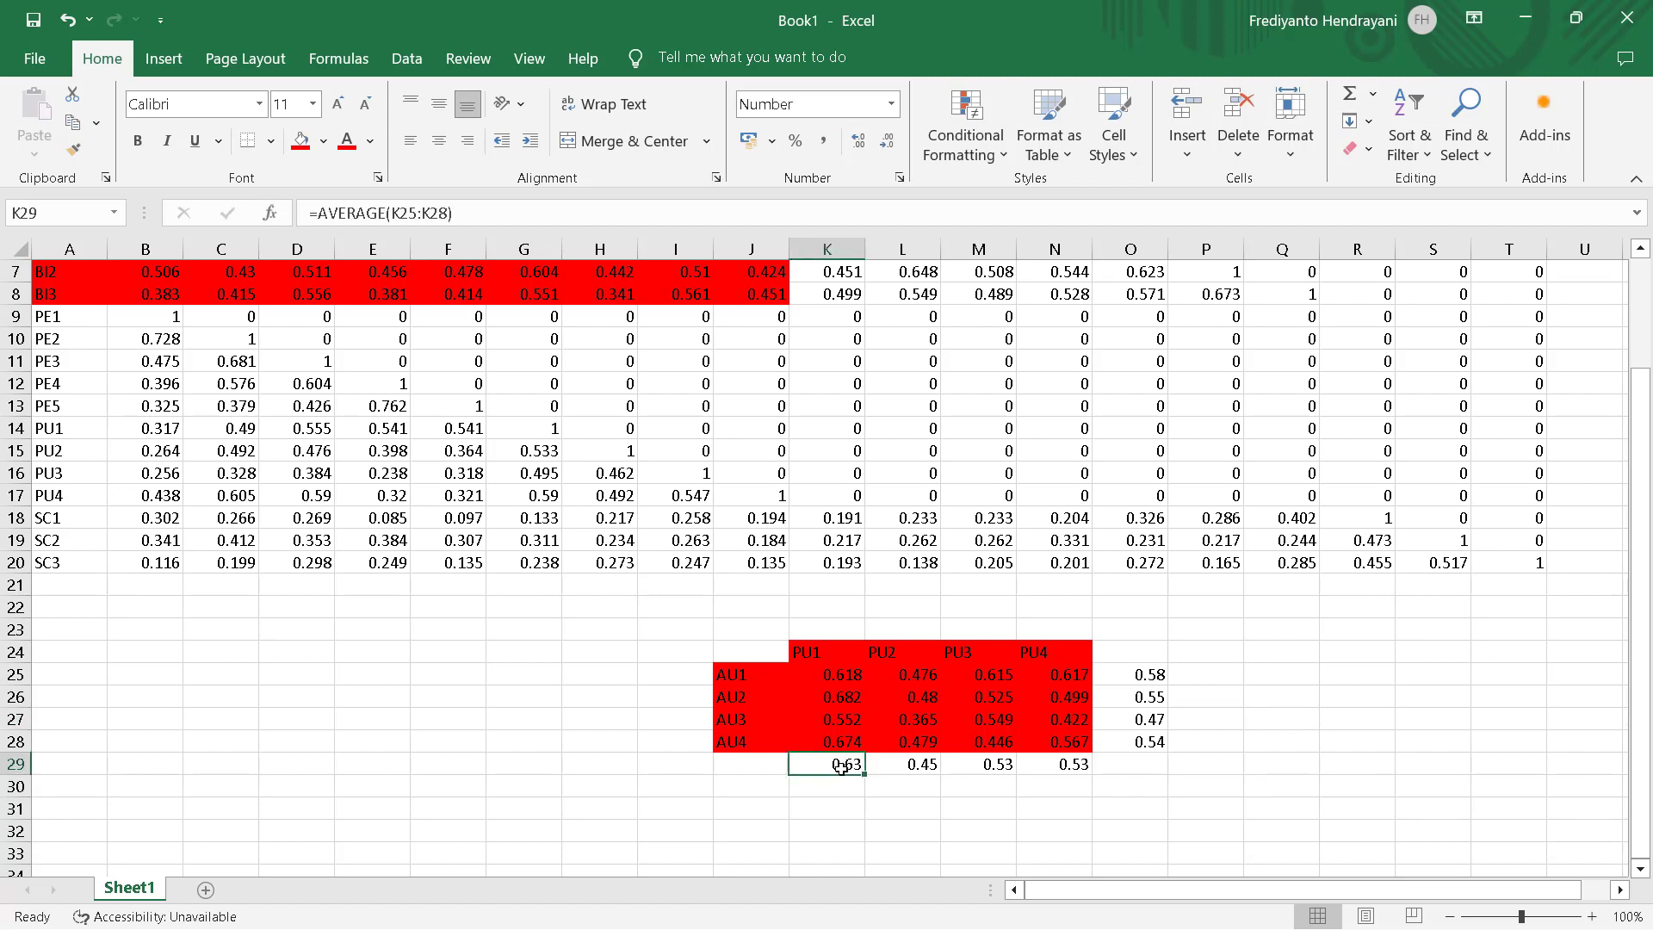
pyautogui.click(833, 651)
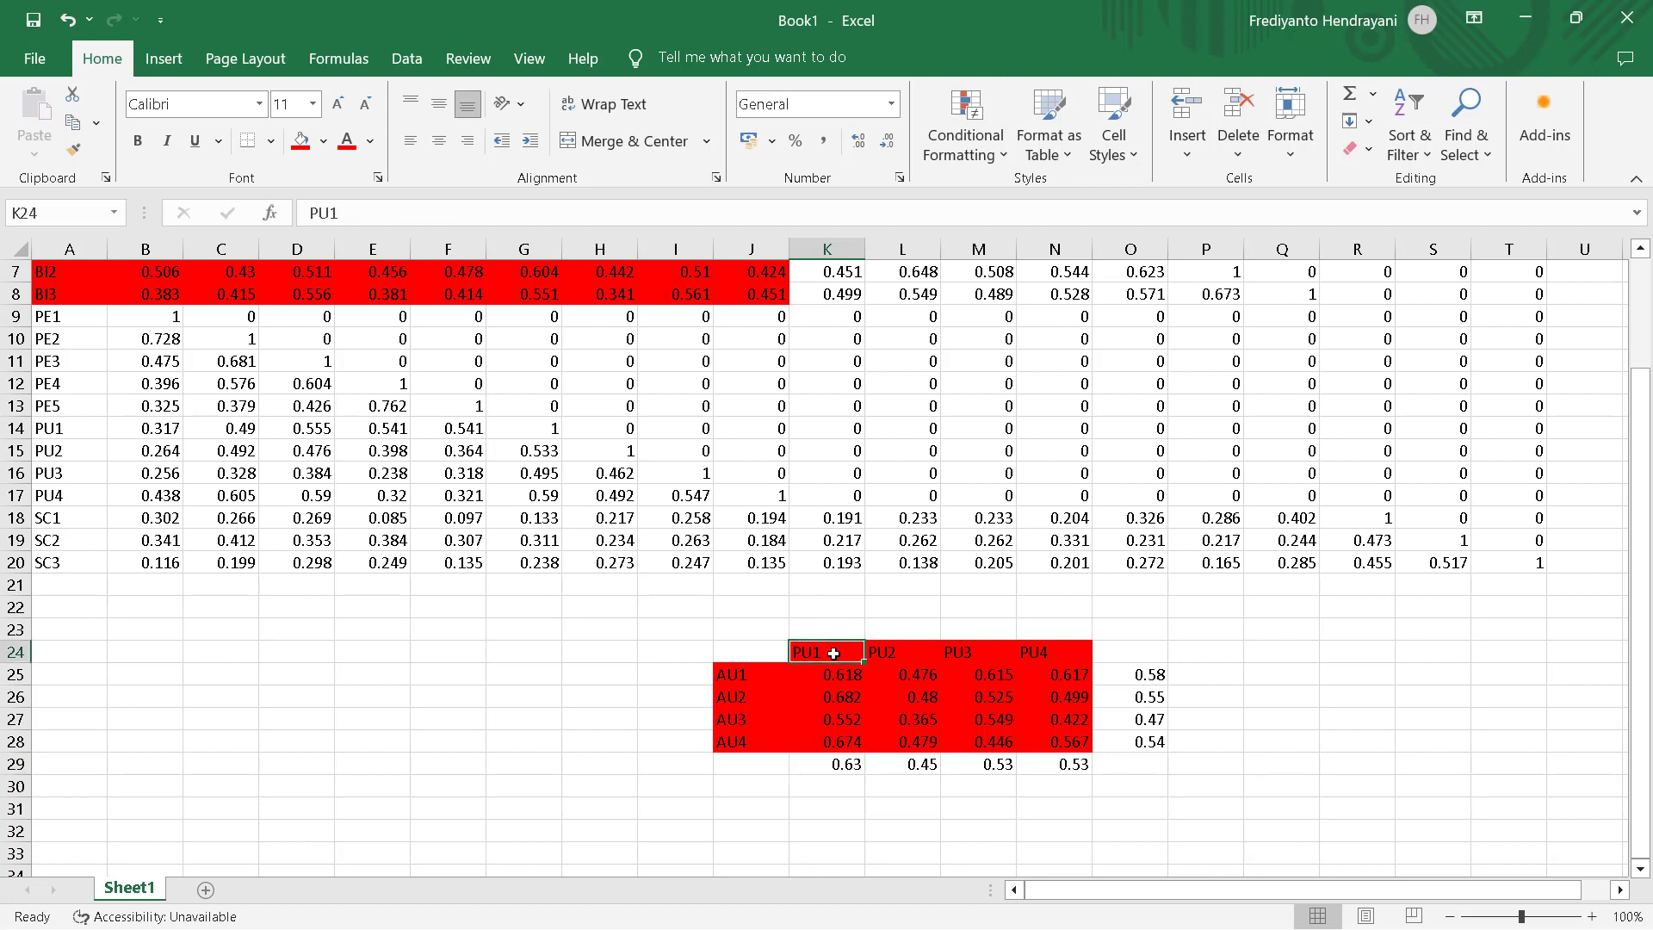
pyautogui.click(940, 902)
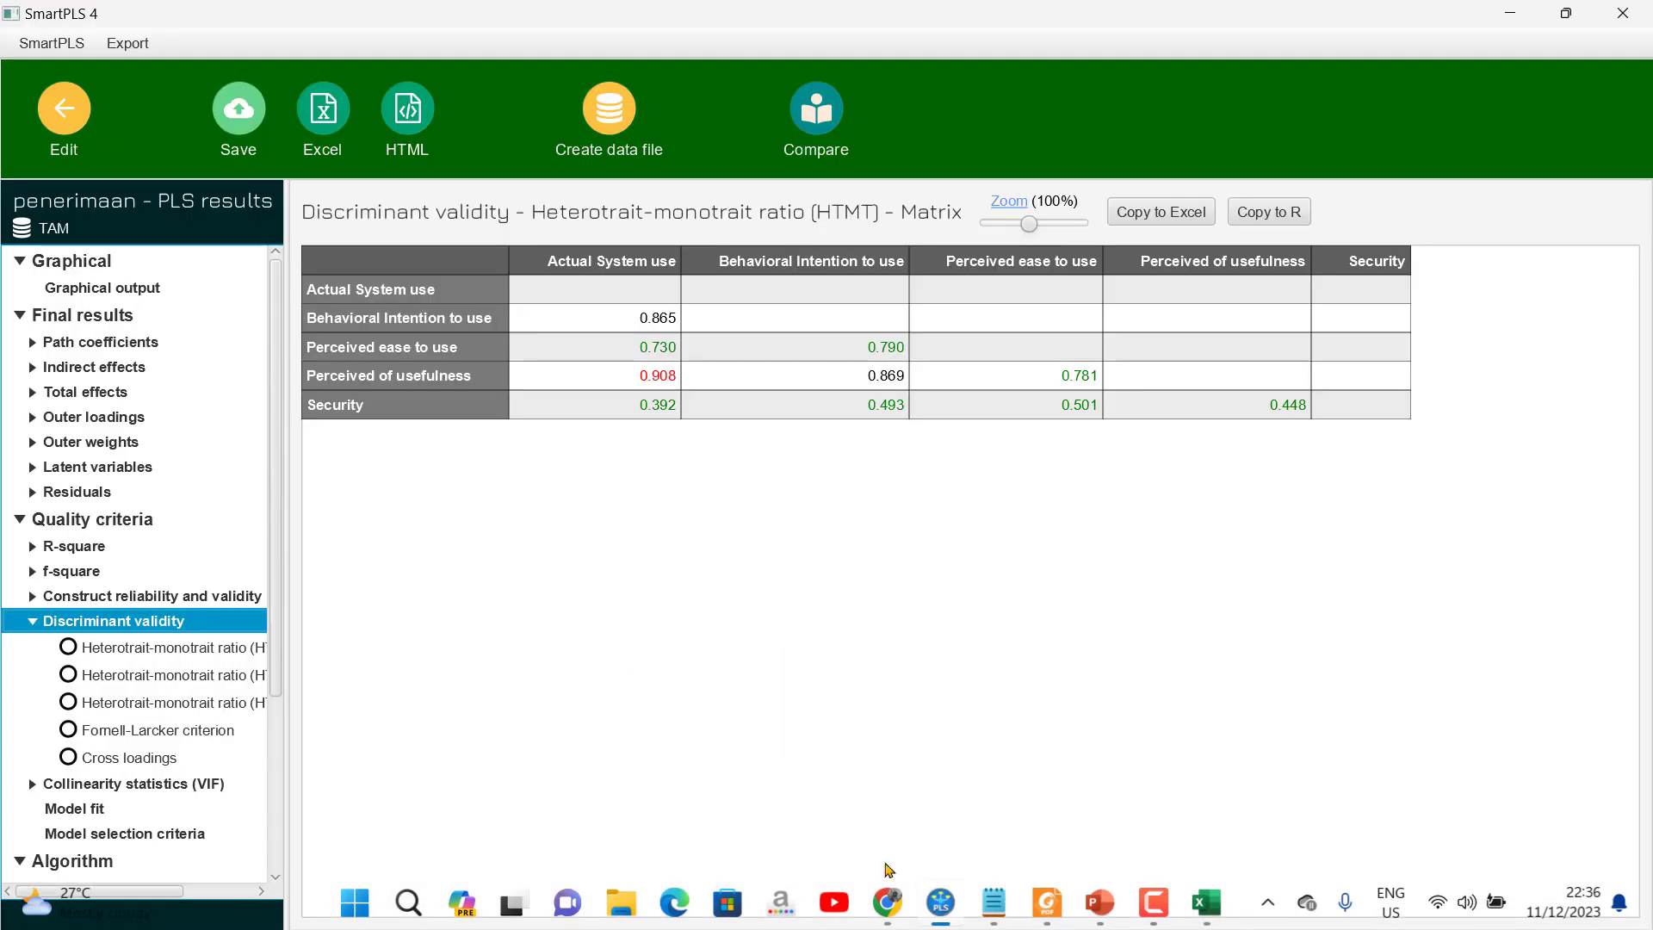
# Step: Return to the TAM model and delete the PU1 indicator from Perceived of usefulness
pyautogui.click(49, 120)
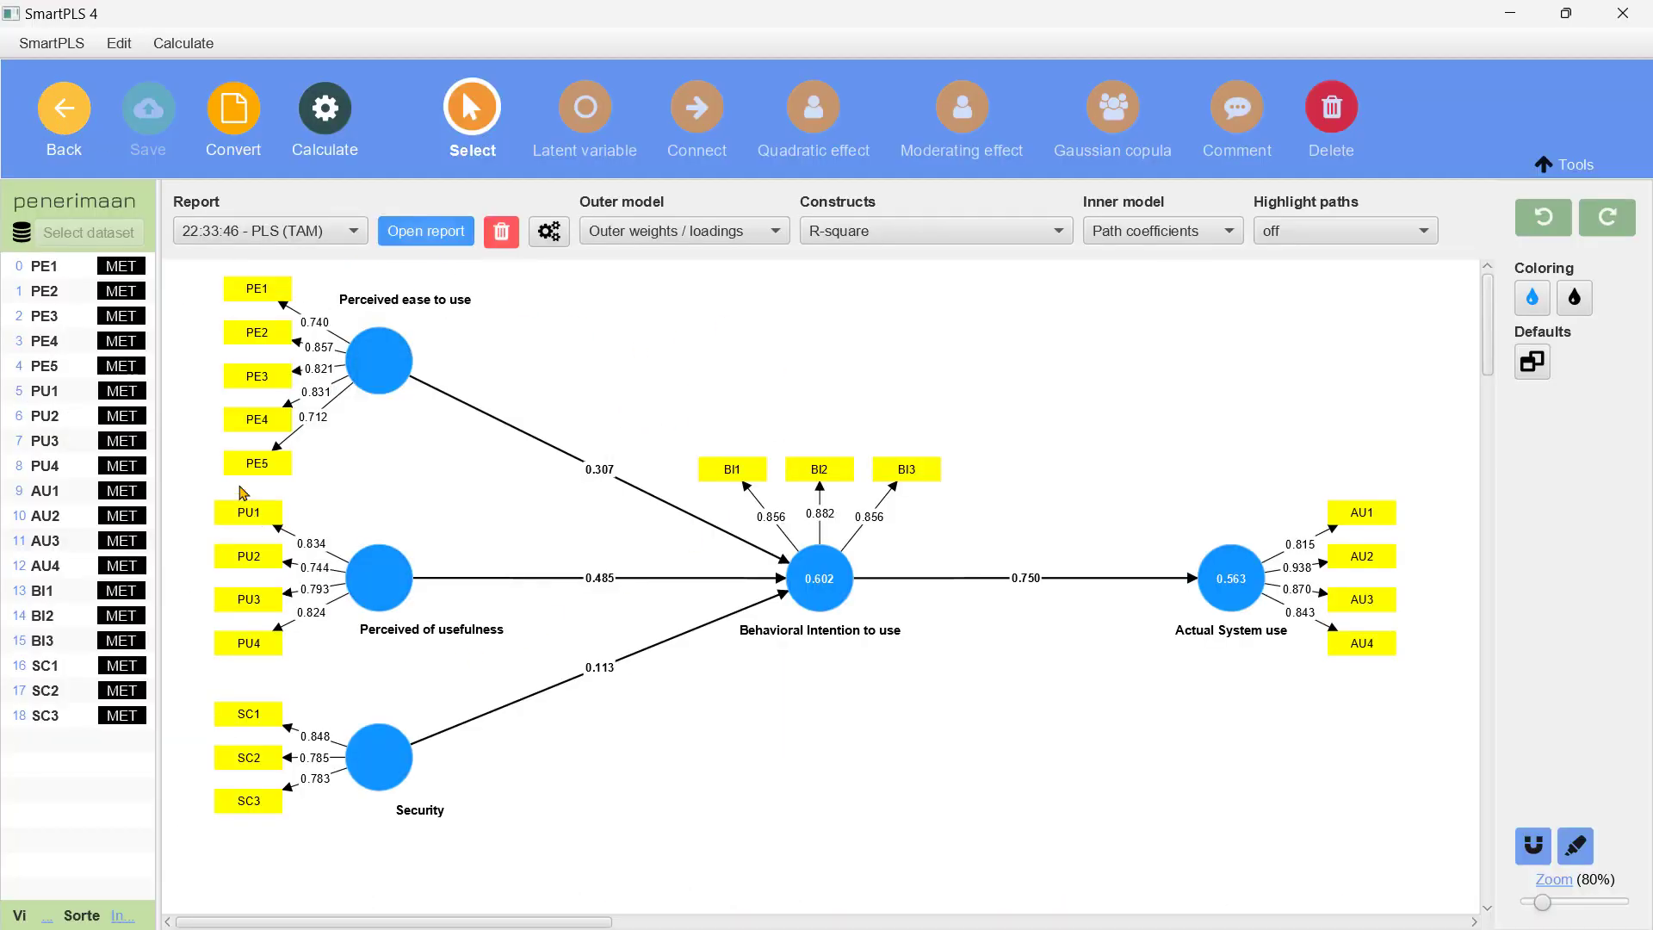
pyautogui.click(252, 518)
pyautogui.rightClick(252, 518)
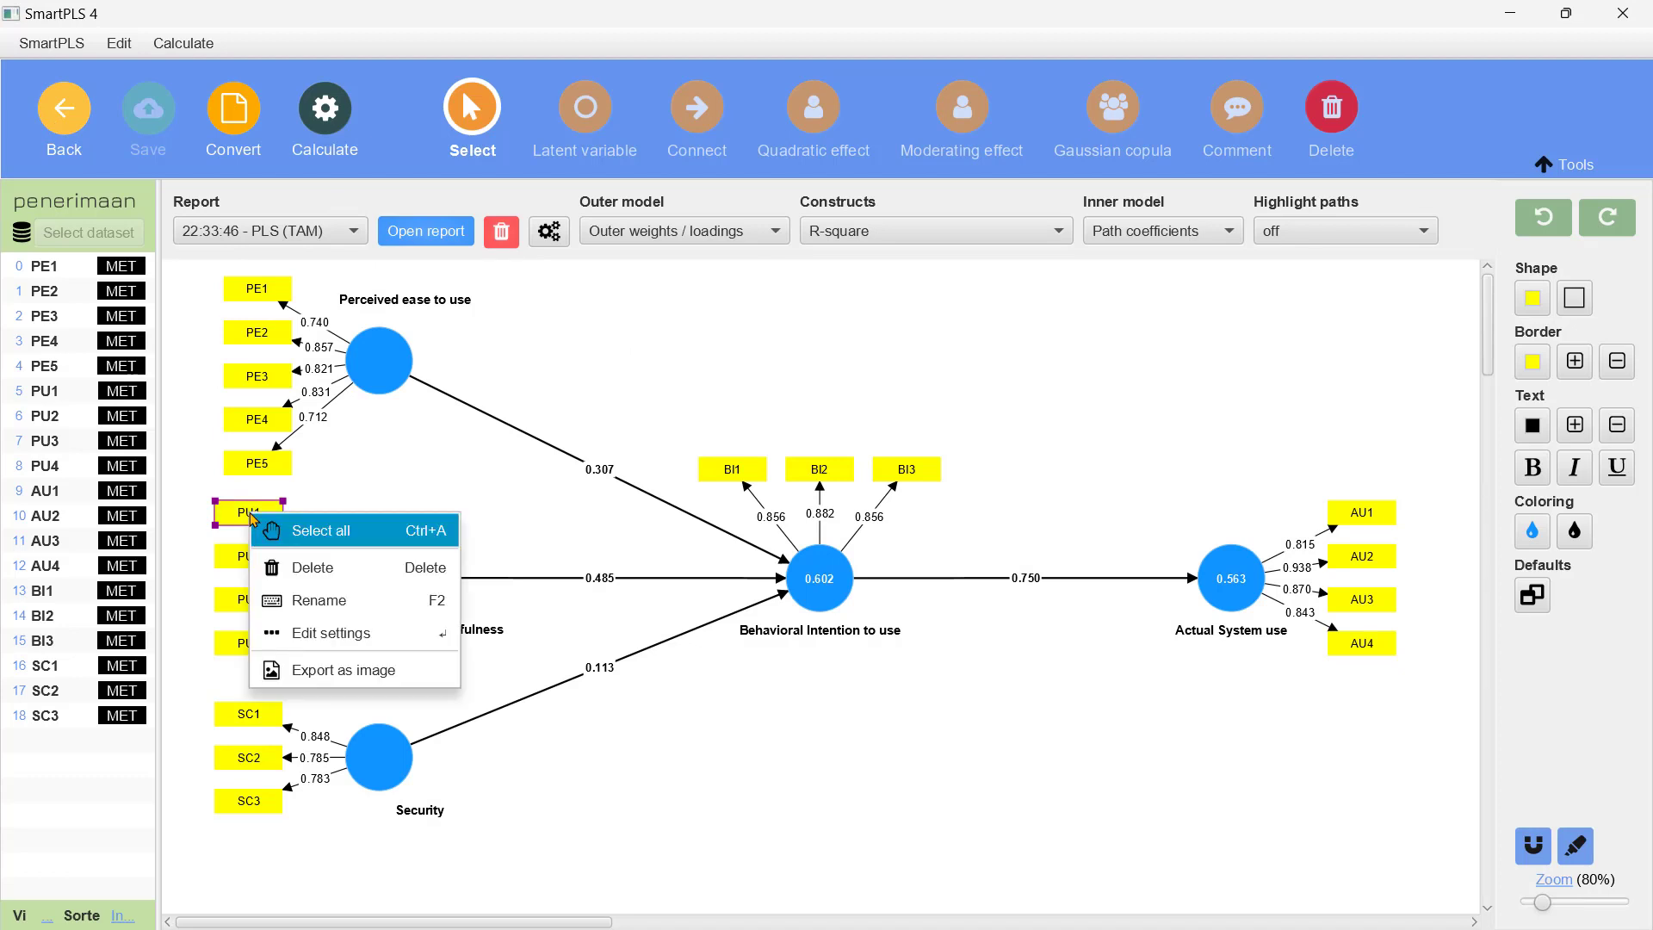
pyautogui.click(314, 570)
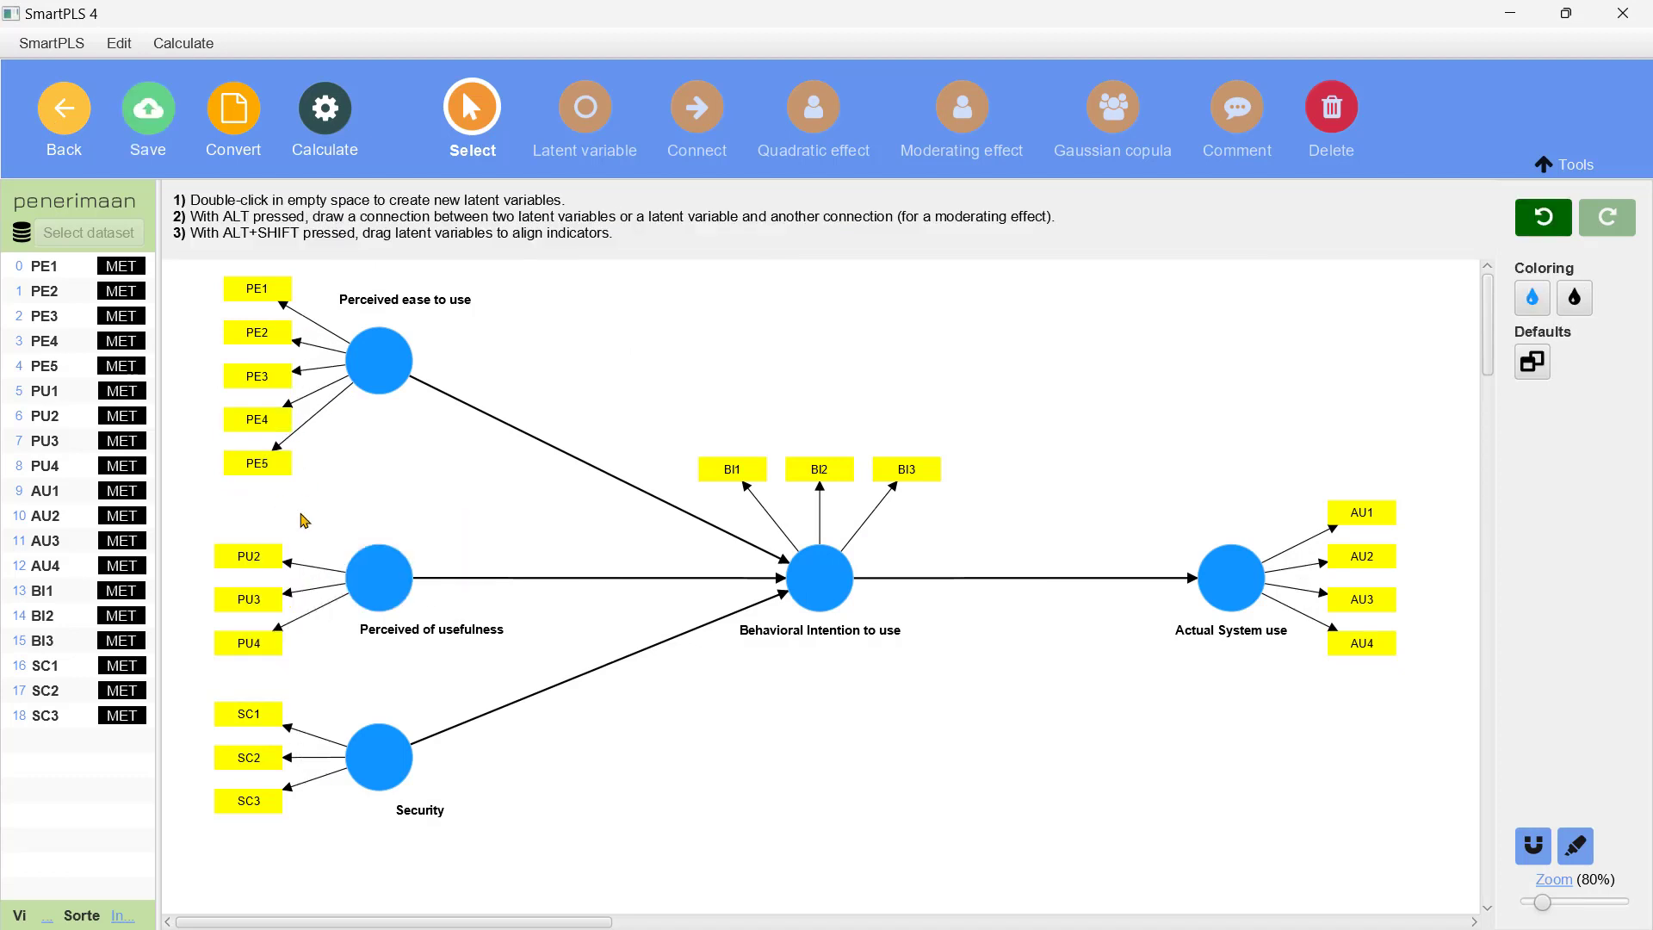
# Step: Run the PLS-SEM algorithm with Path weighting, standardized results and default initial weights
pyautogui.click(334, 113)
pyautogui.click(431, 160)
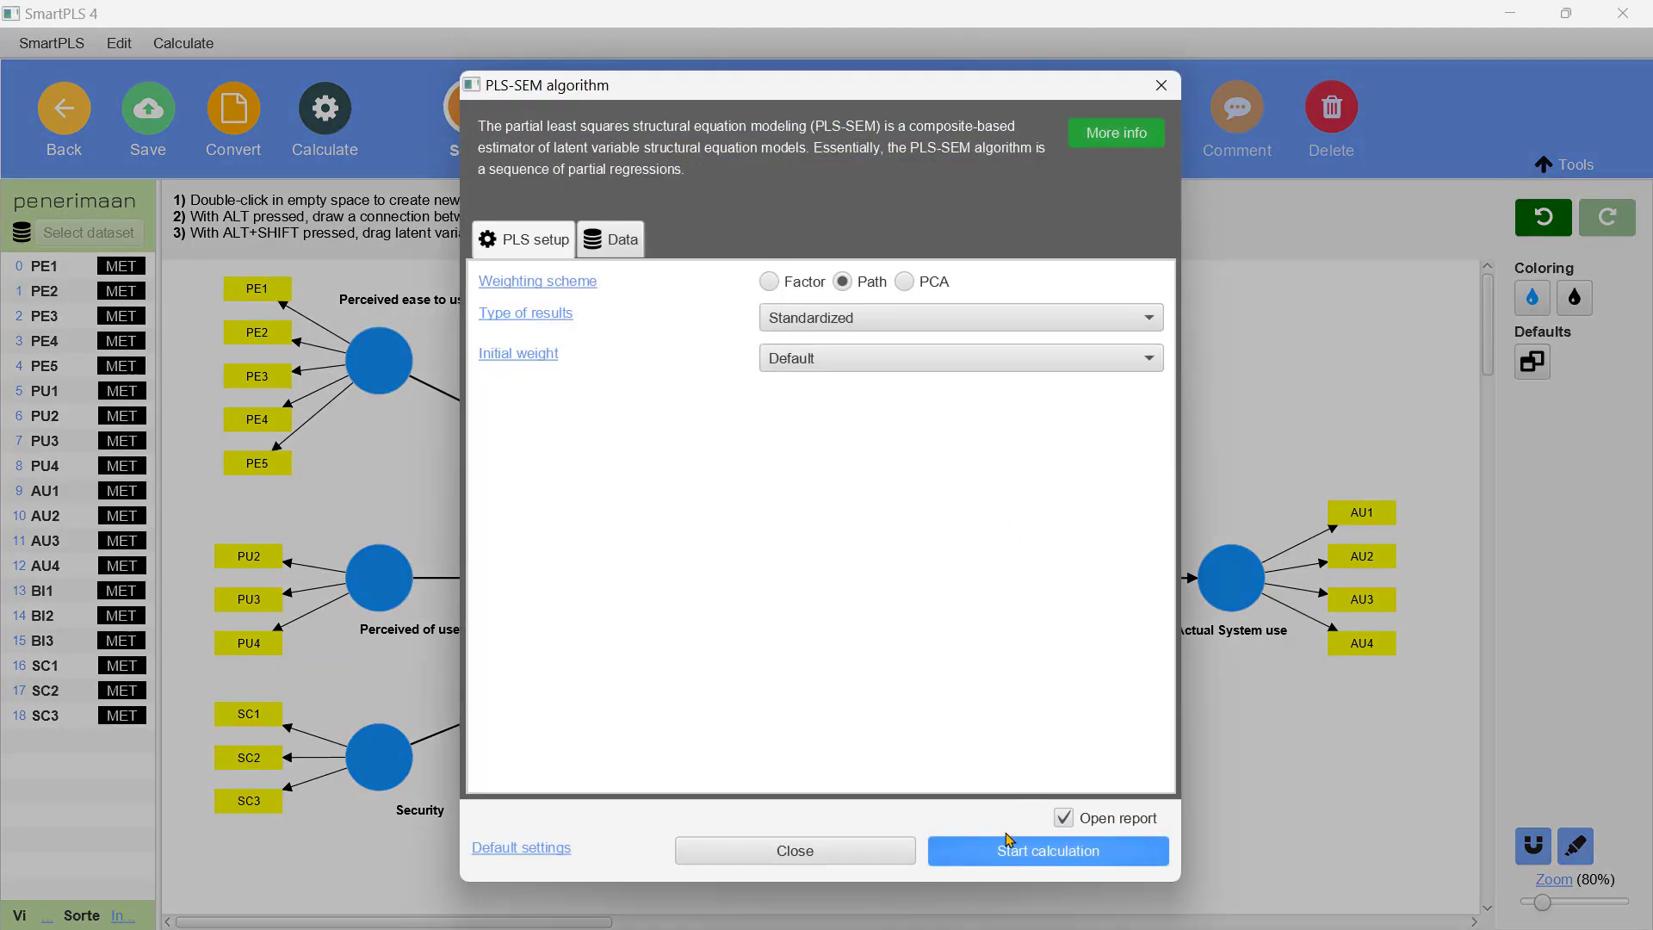
pyautogui.click(1008, 844)
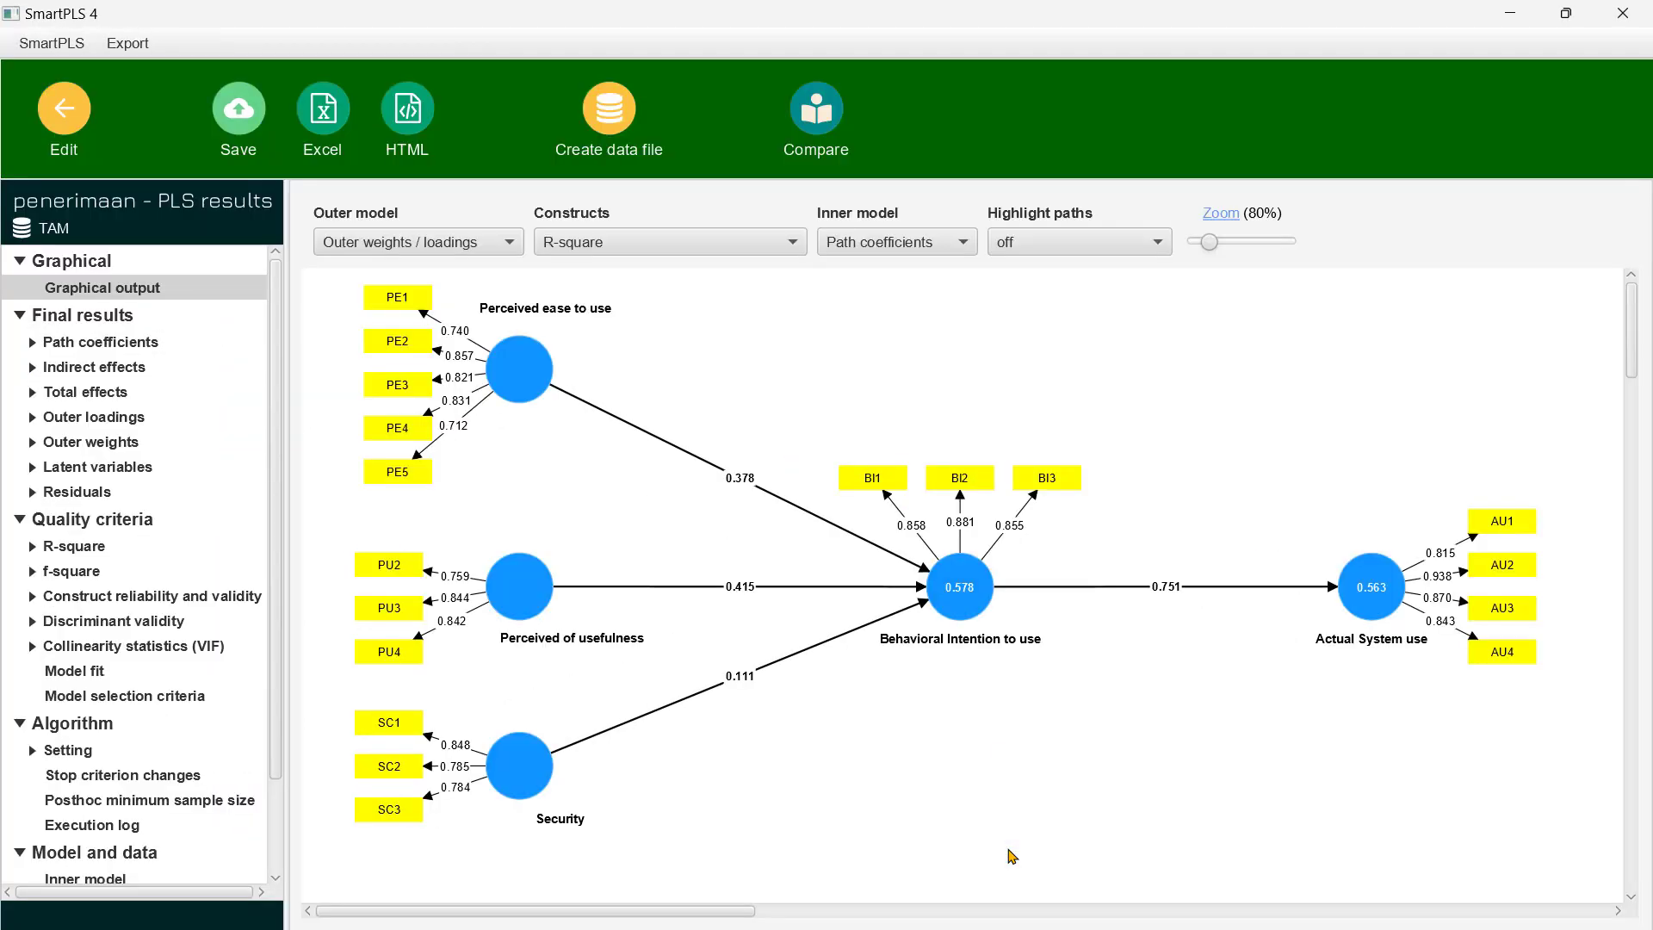
# Step: Review the HTMT matrix, Fornell-Larcker criterion, outer loadings and construct reliability of the recalculated results, and return to the model
pyautogui.click(139, 620)
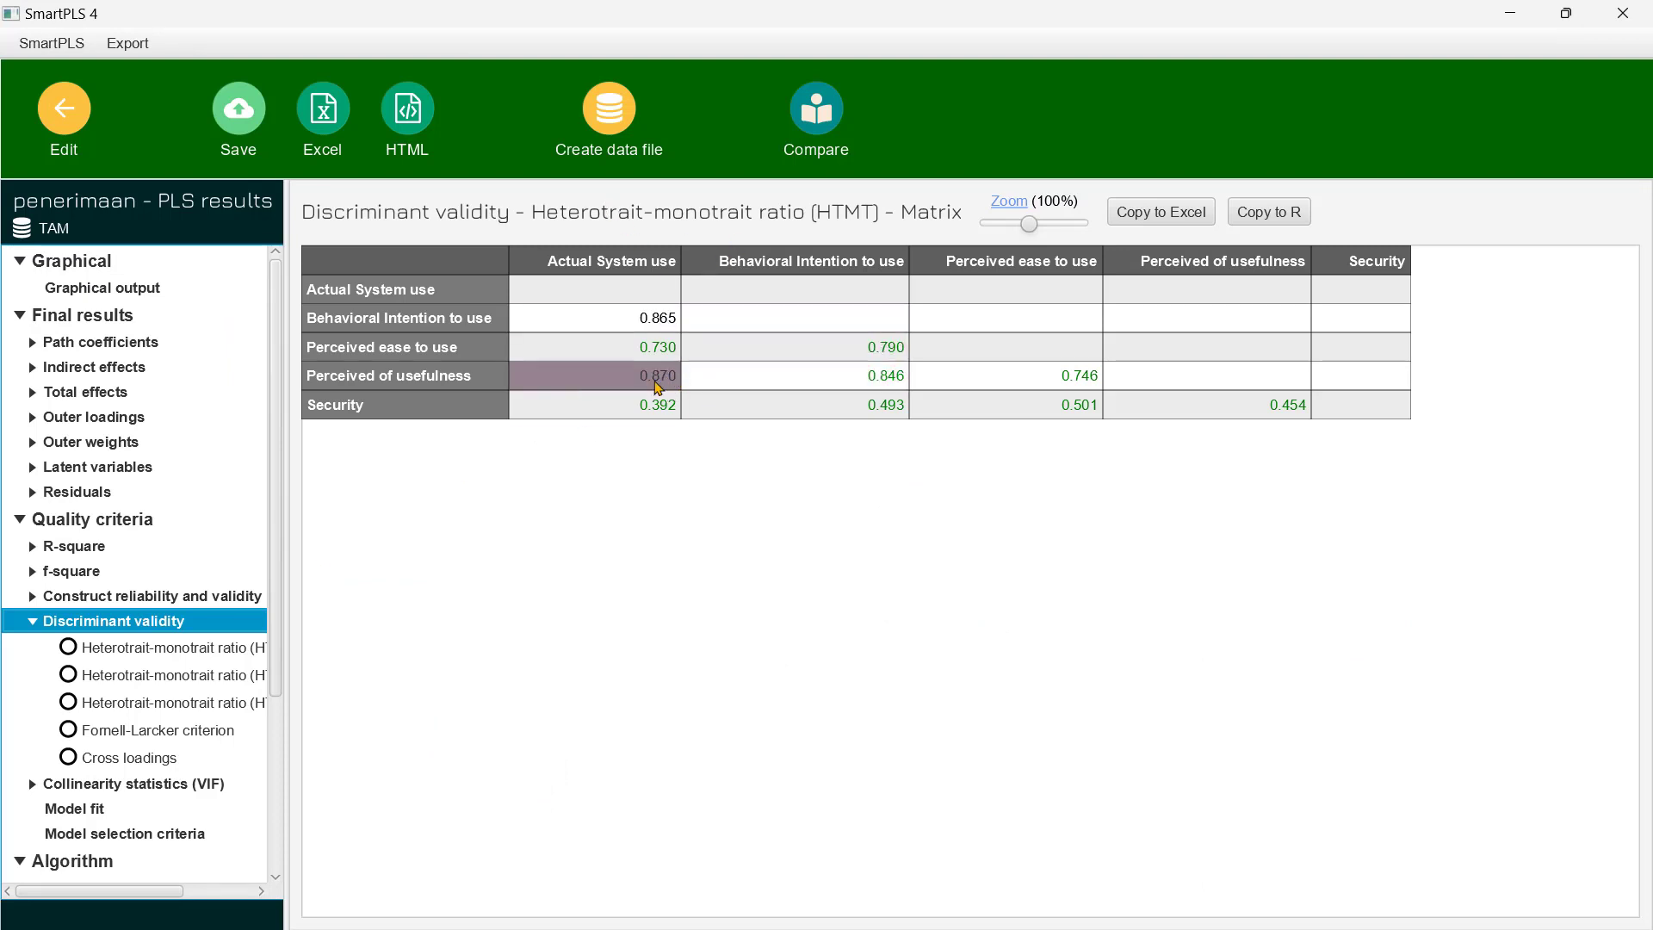
pyautogui.scroll(-1, 215, 672)
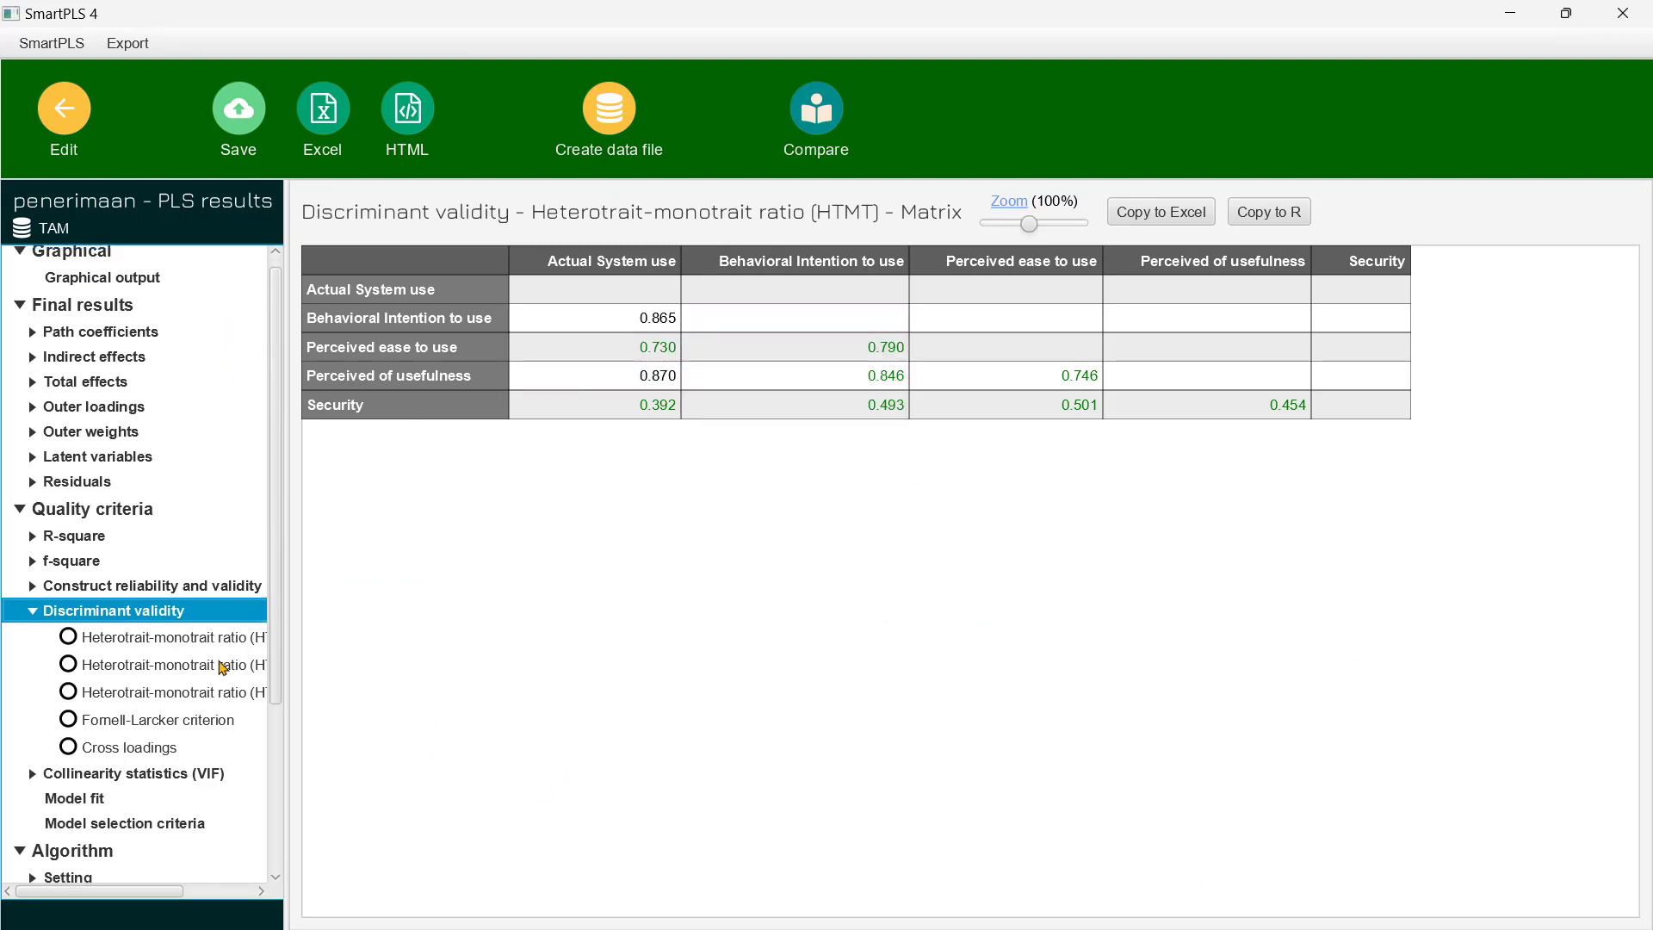
pyautogui.click(191, 723)
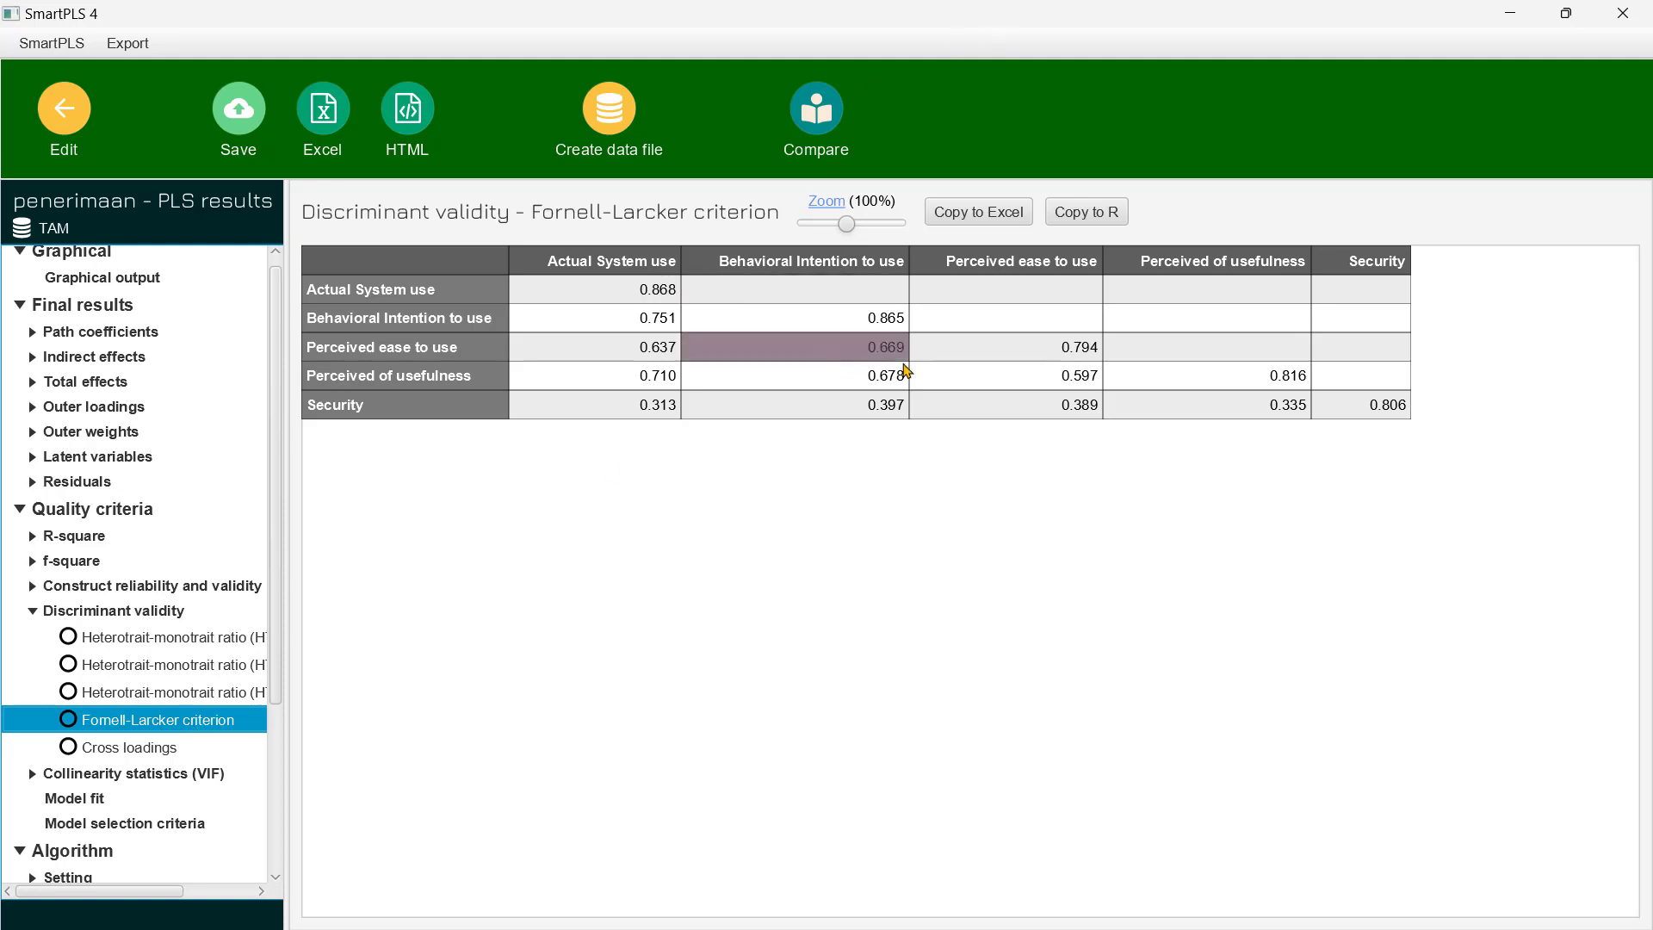
pyautogui.click(105, 411)
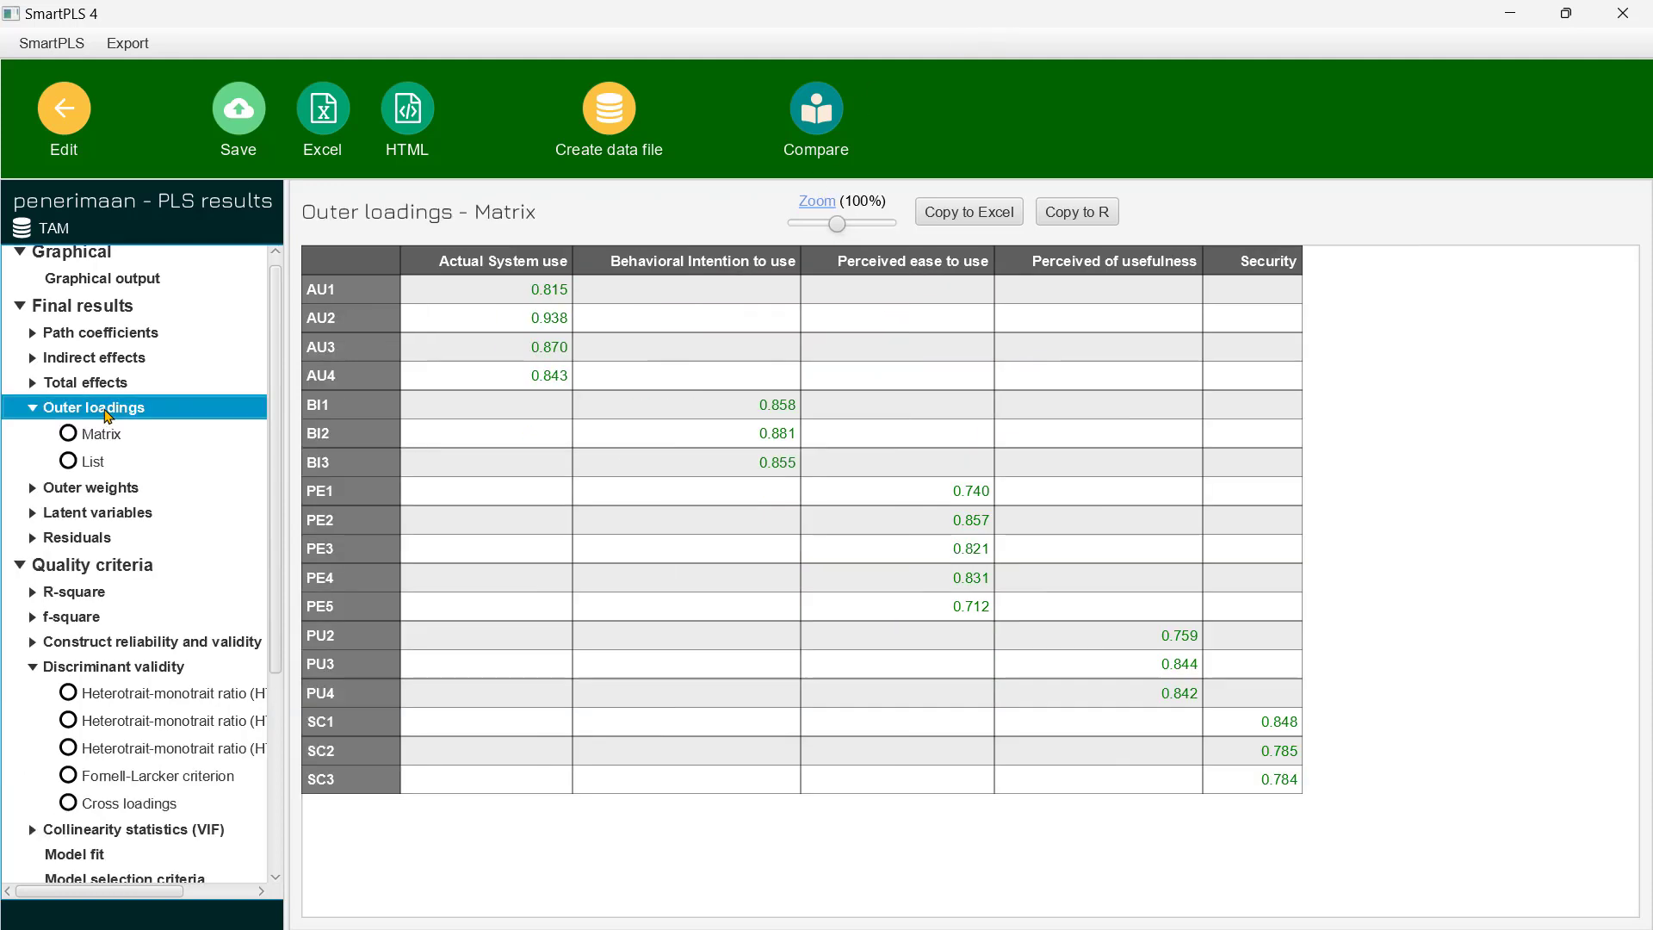
pyautogui.click(143, 644)
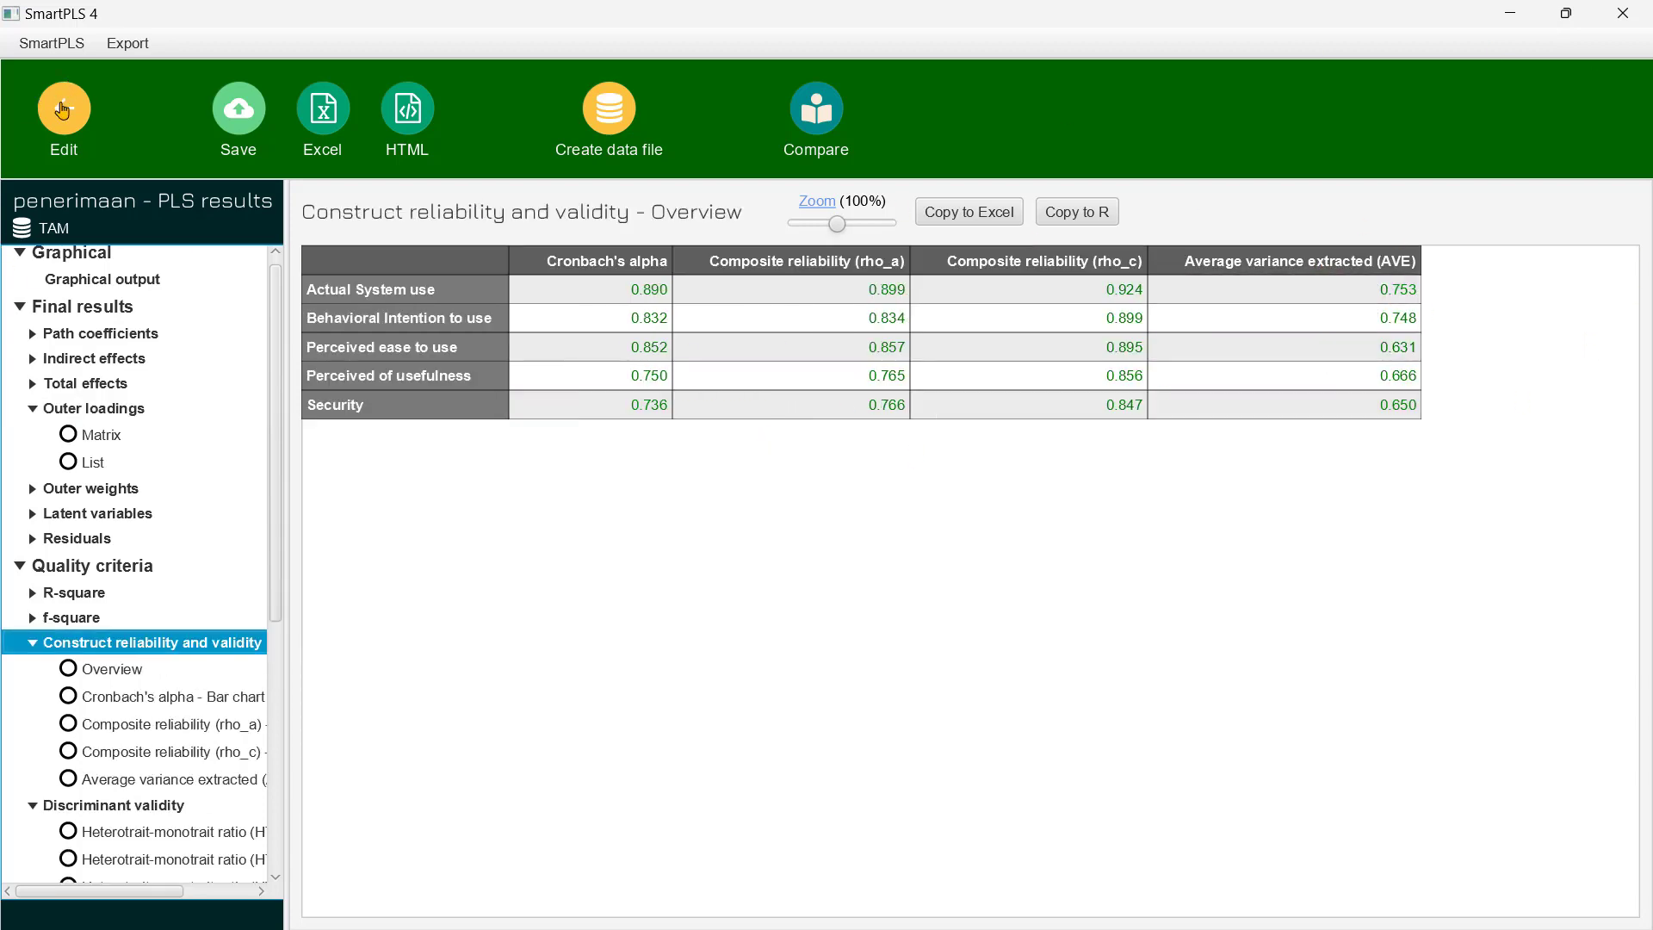
pyautogui.click(62, 109)
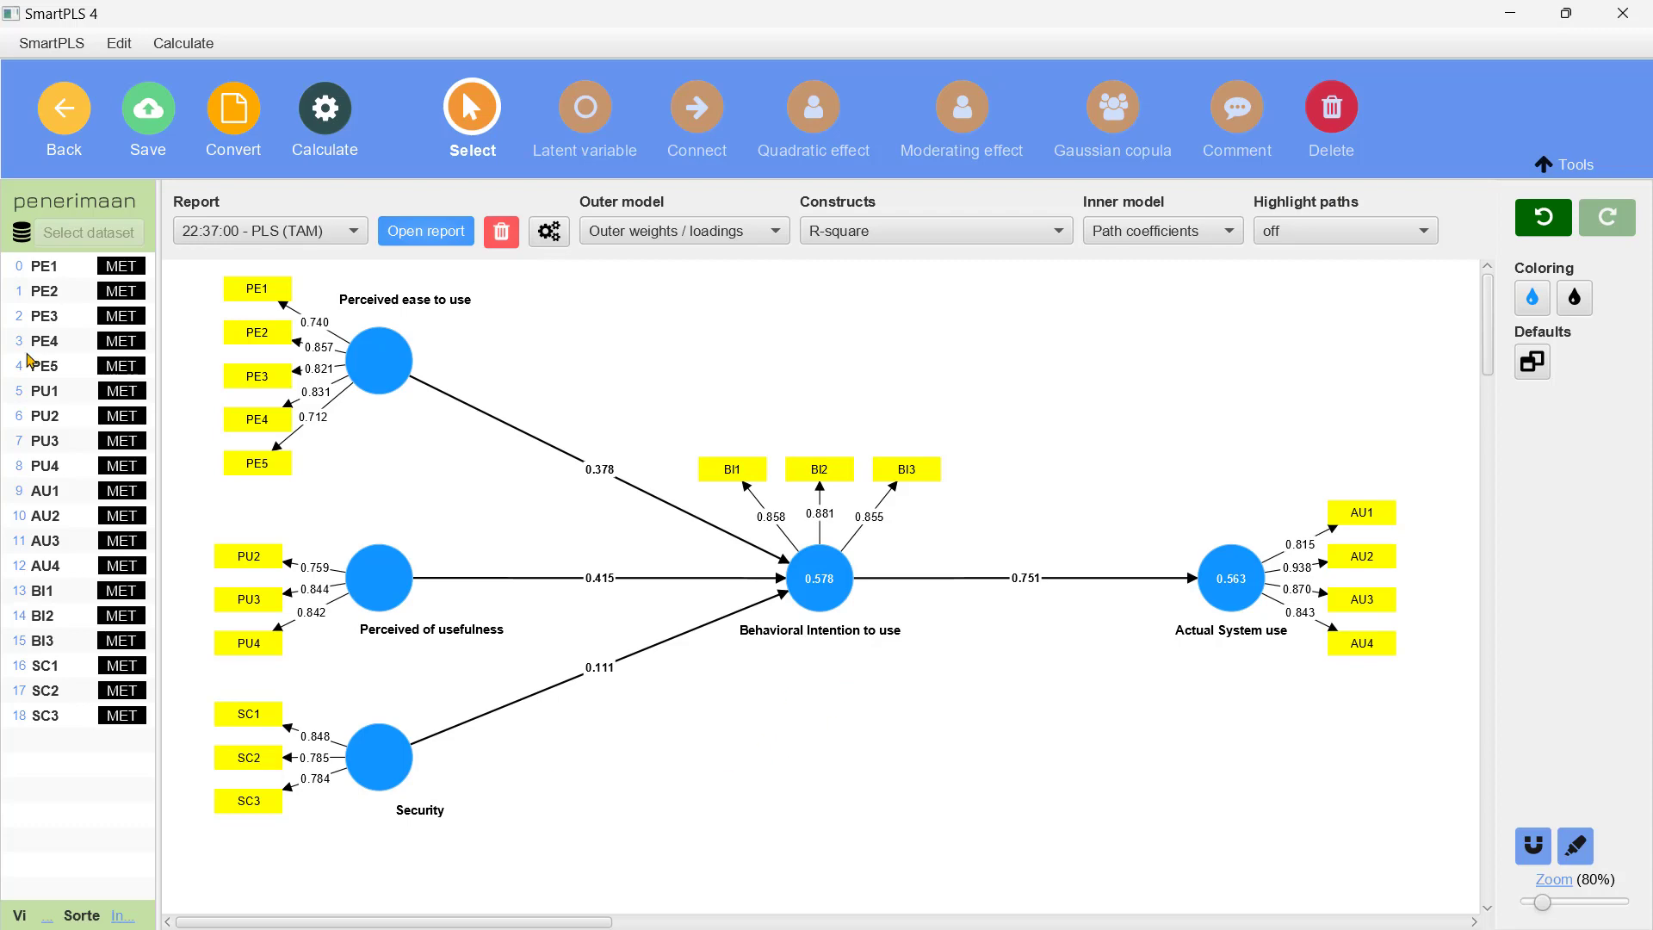
# Step: Reopen the PLS report and examine the outer and inner model VIF values and the model fit
pyautogui.click(413, 232)
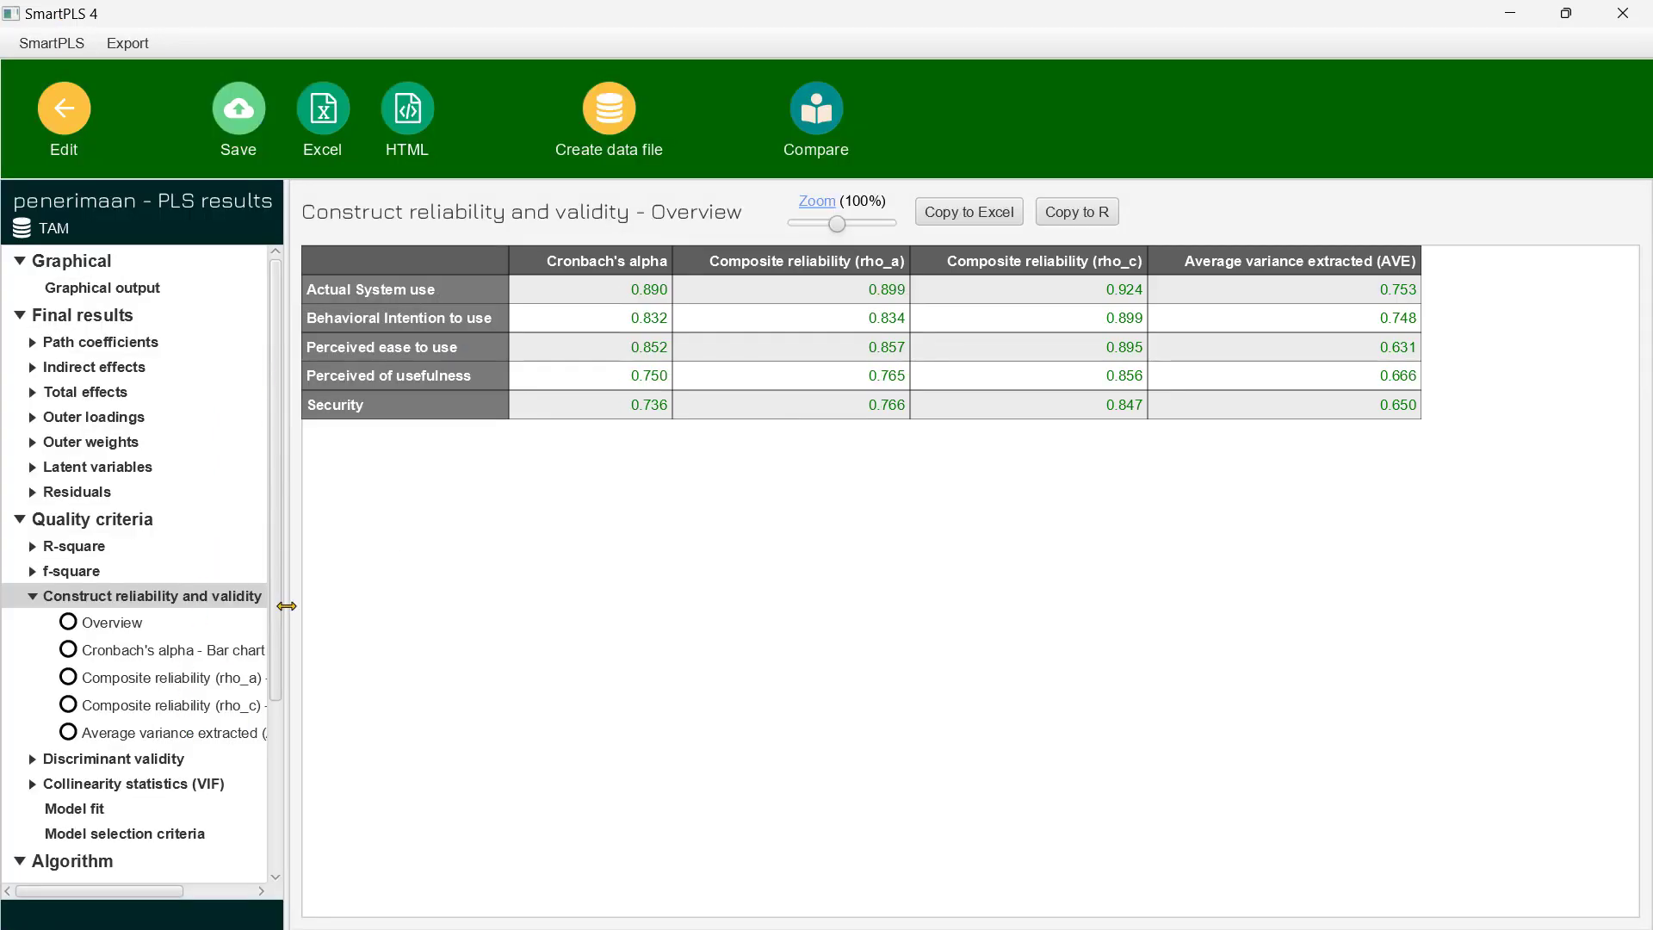
pyautogui.moveTo(277, 620); pyautogui.dragTo(270, 783)
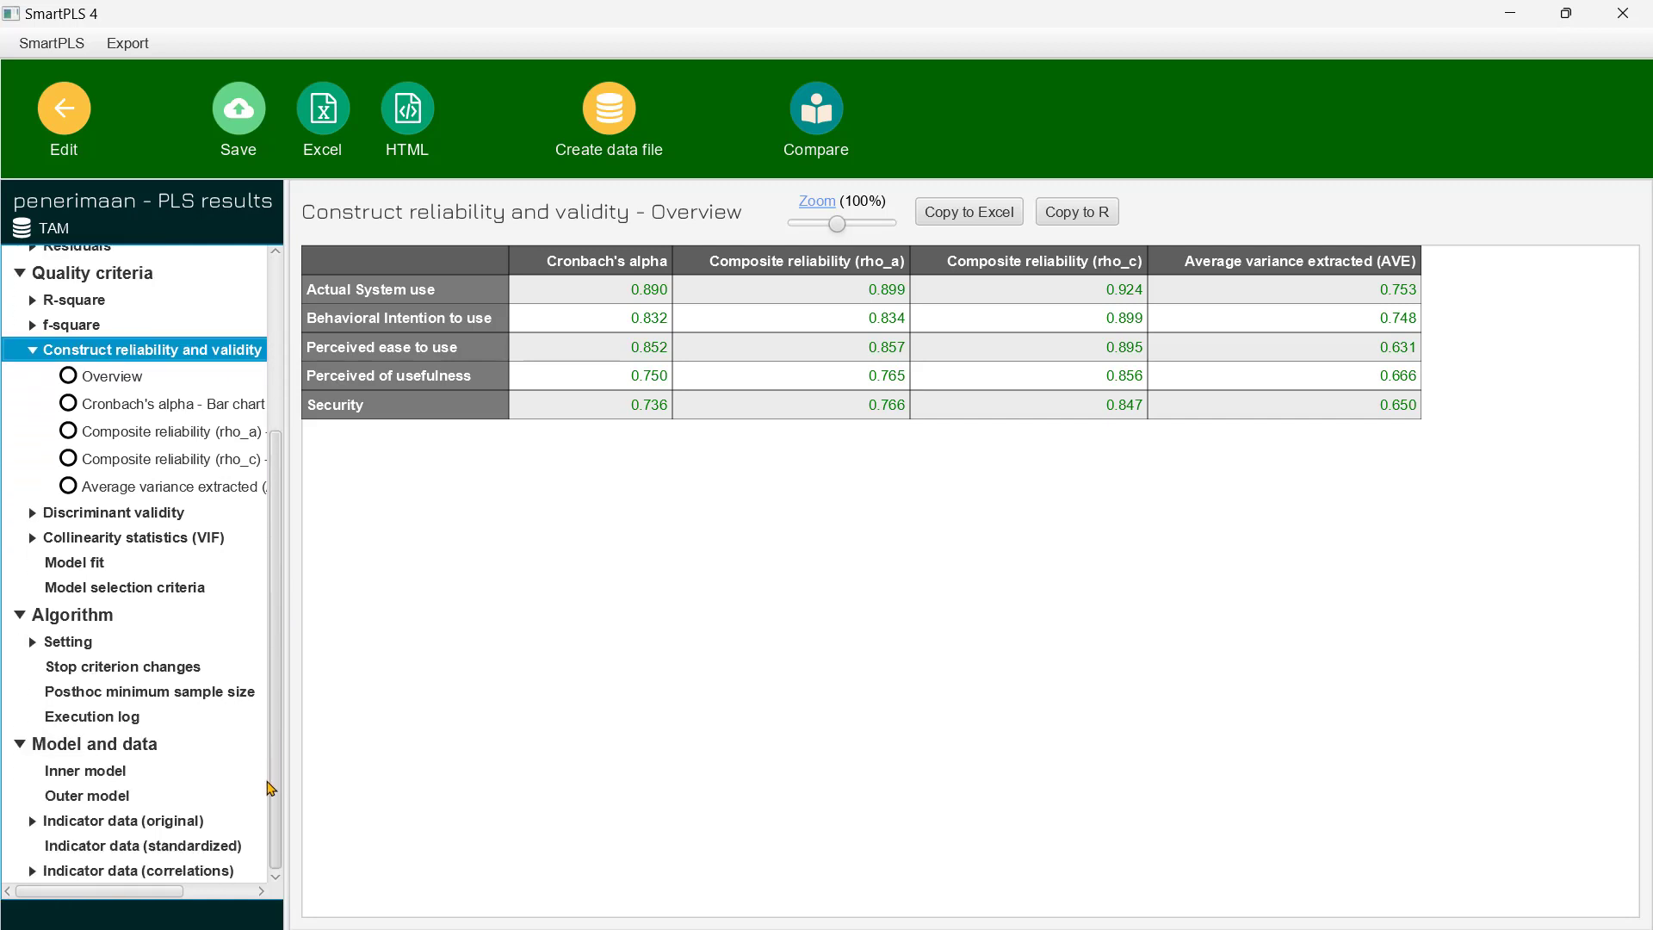
pyautogui.click(152, 544)
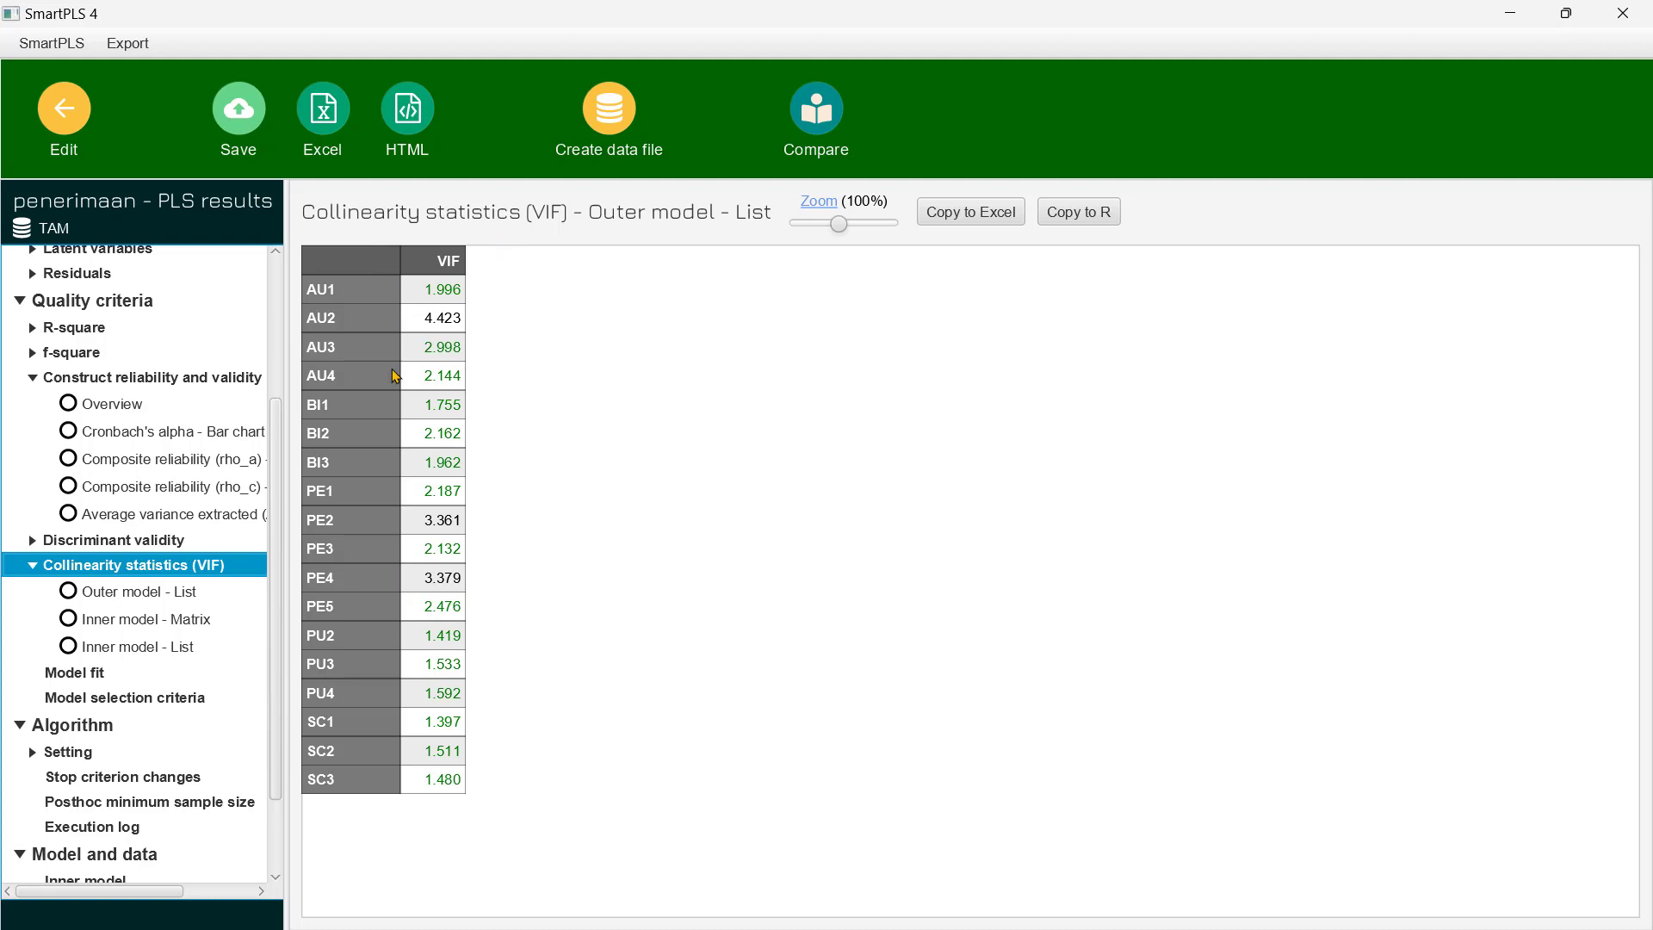
pyautogui.click(119, 619)
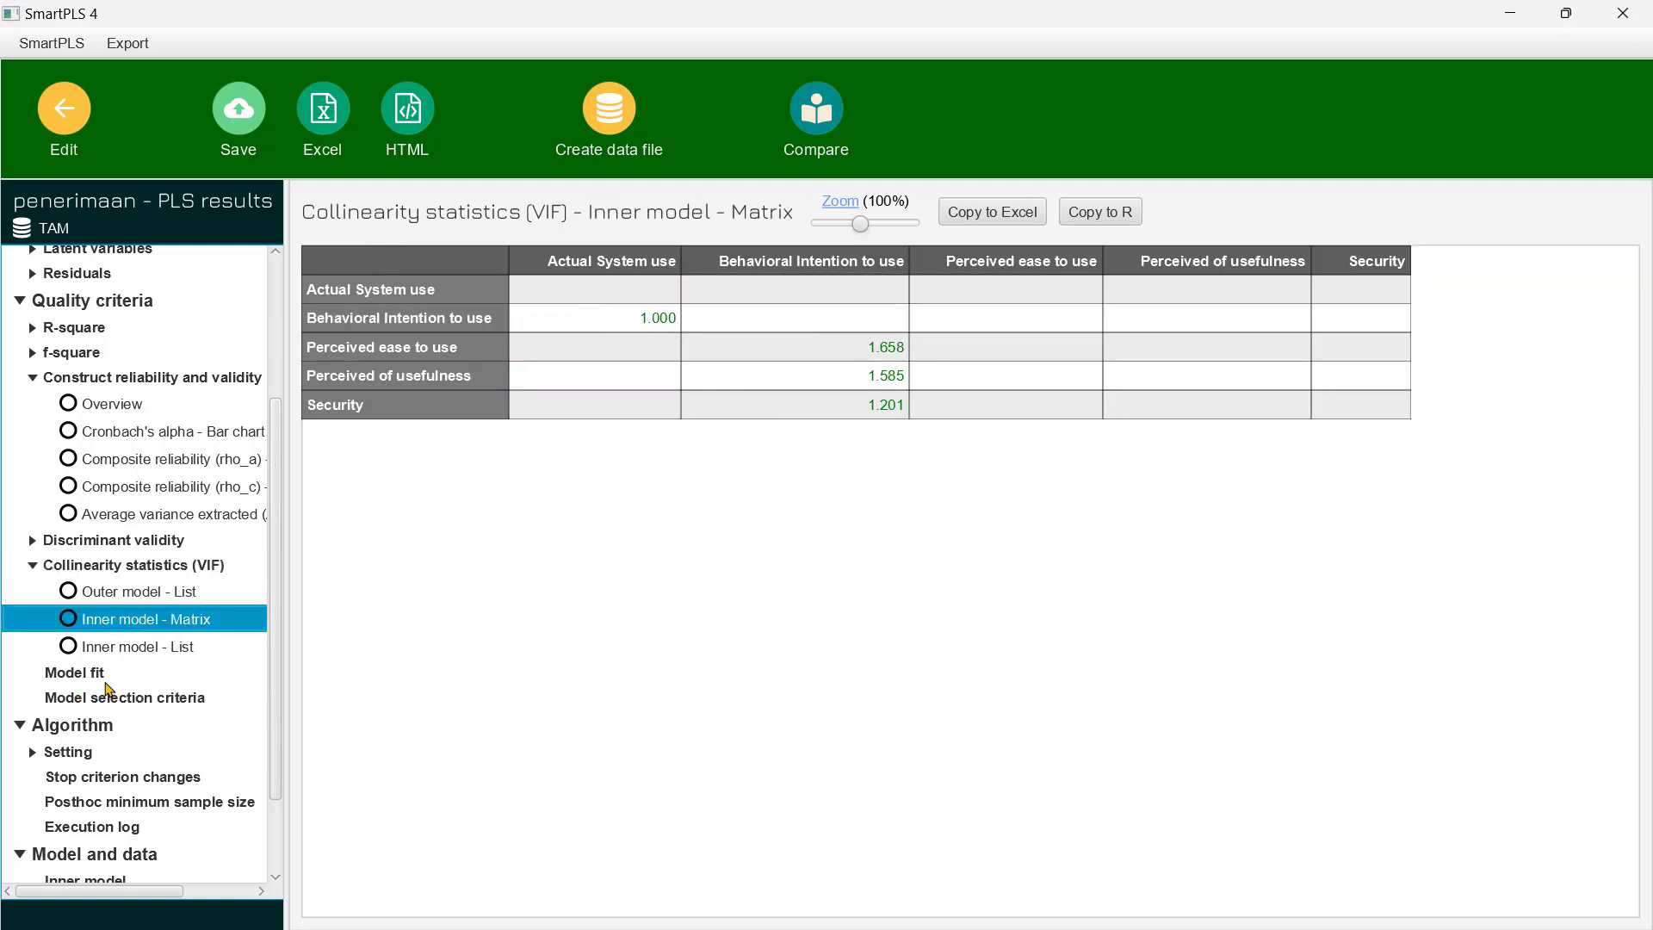
pyautogui.click(95, 674)
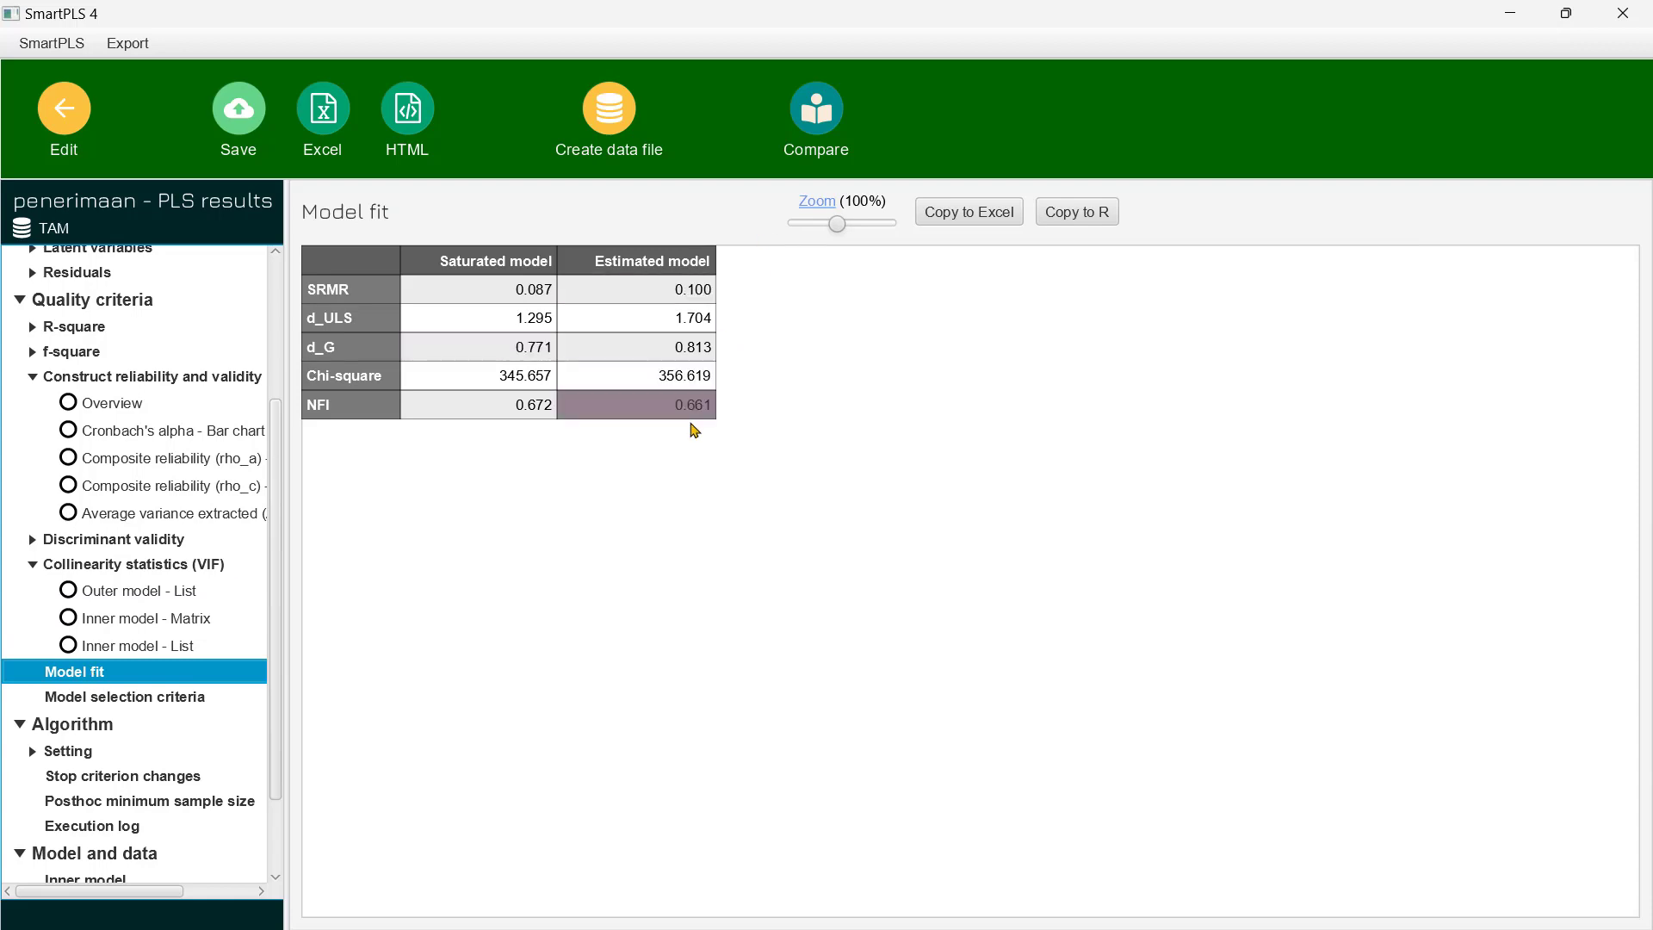
# Step: Run Bootstrapping on the model with 5000 subsamples, percentile bootstrap intervals, a two-tailed test and a 0.05 significance level
pyautogui.click(65, 109)
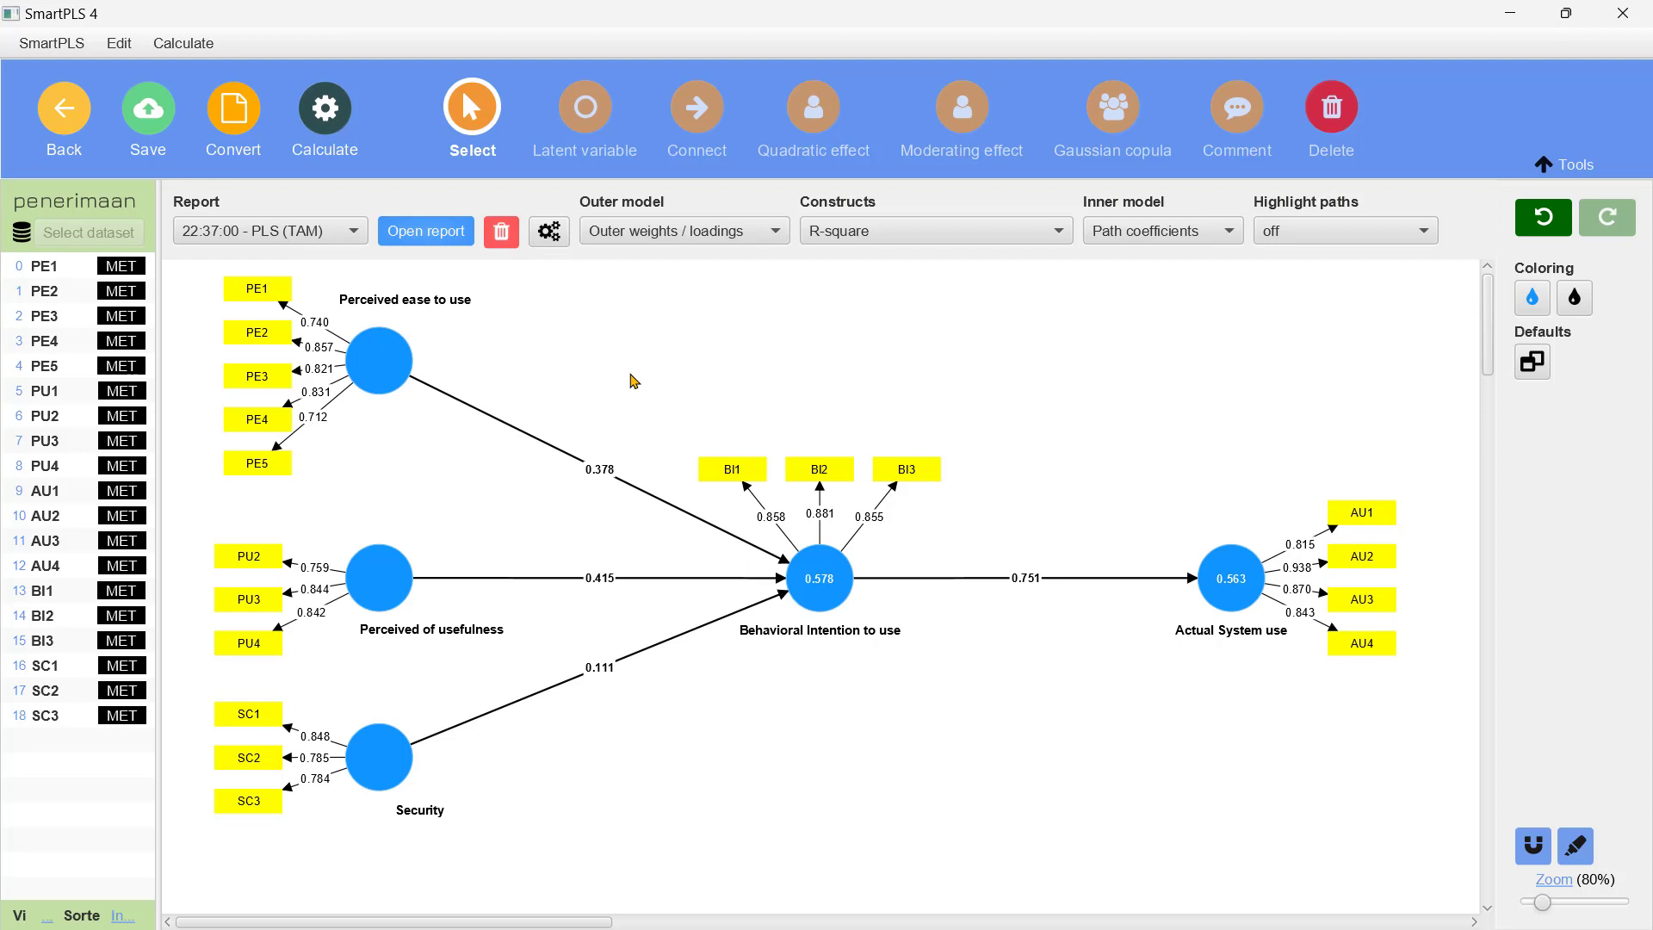
pyautogui.click(334, 112)
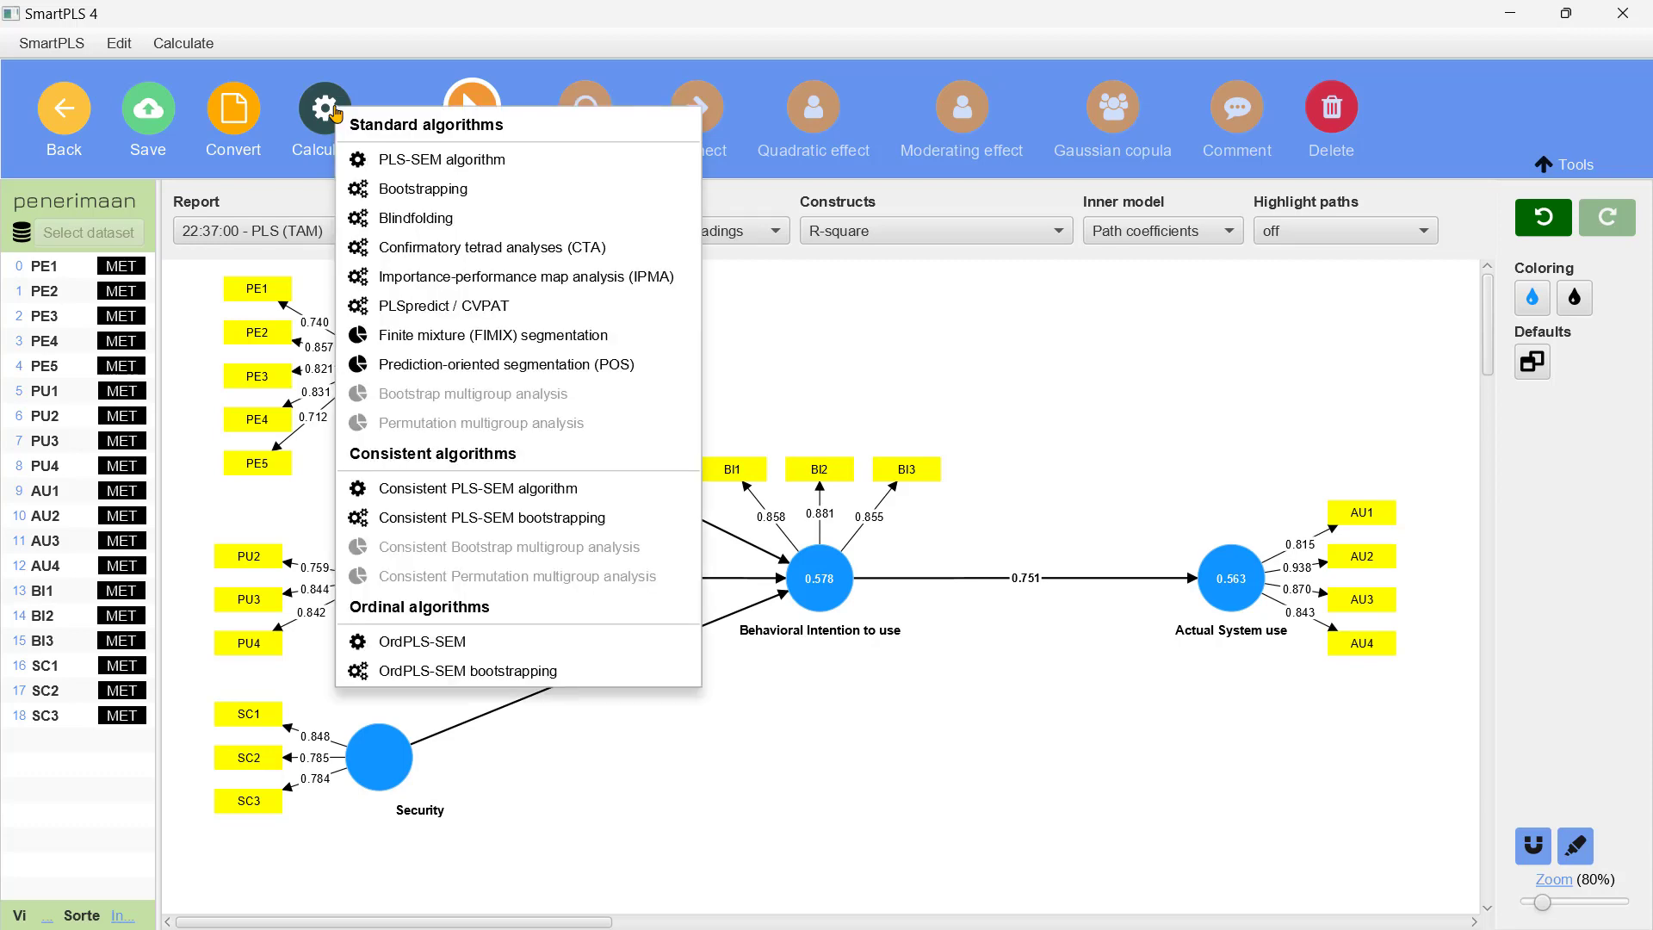
pyautogui.click(405, 181)
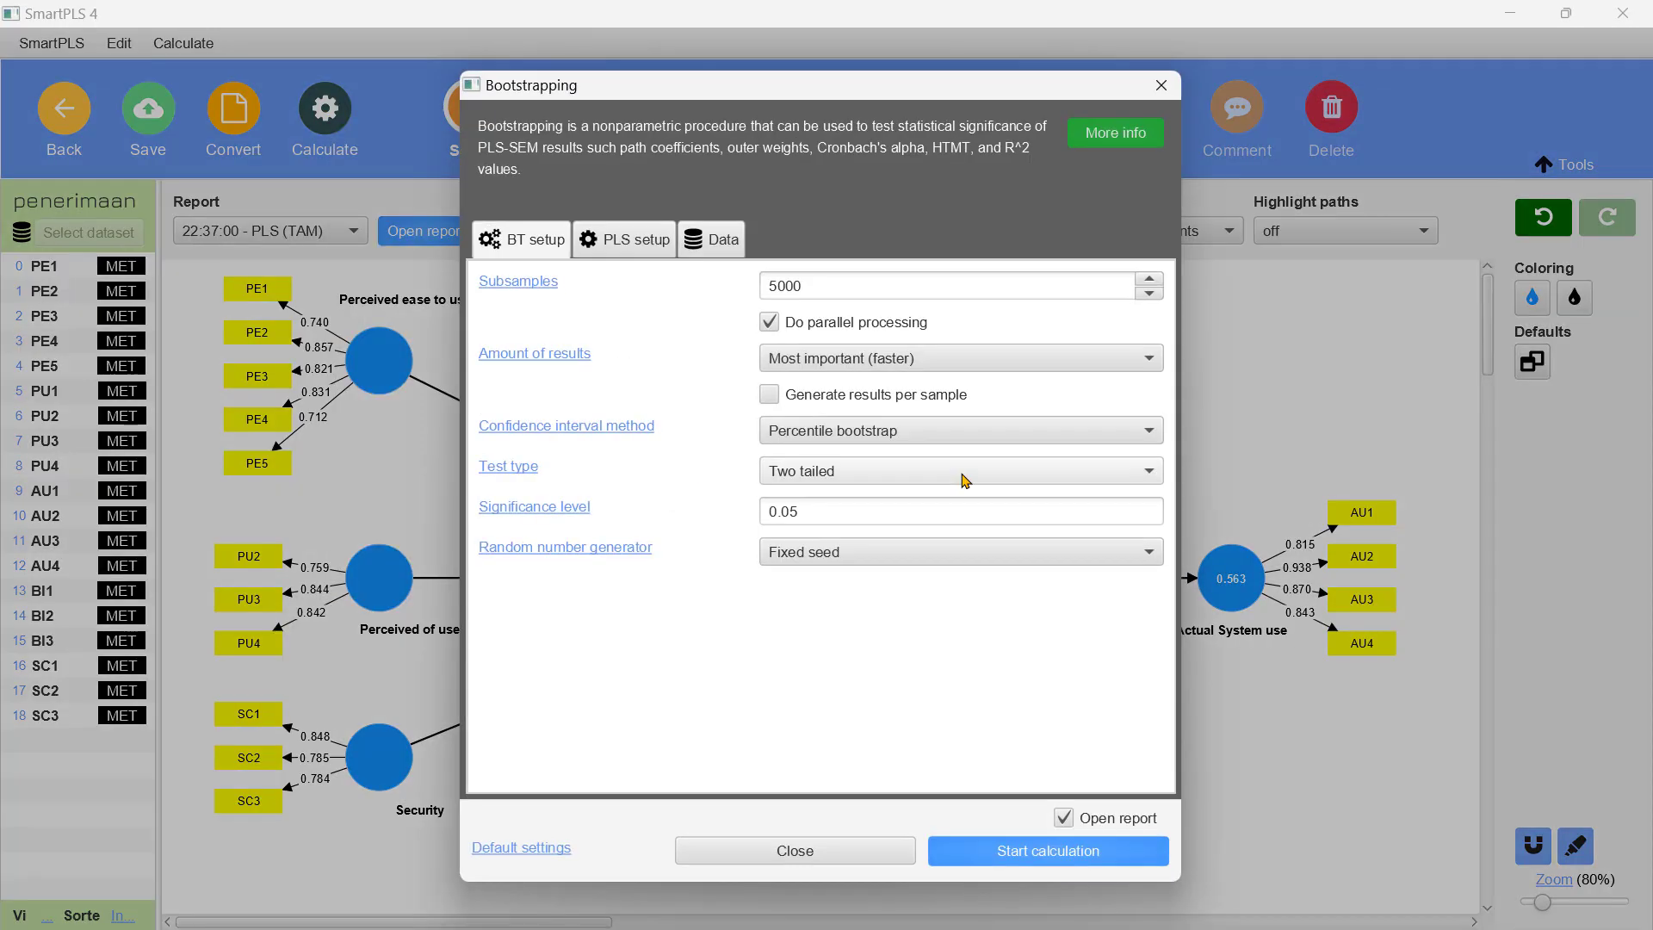
pyautogui.click(1022, 855)
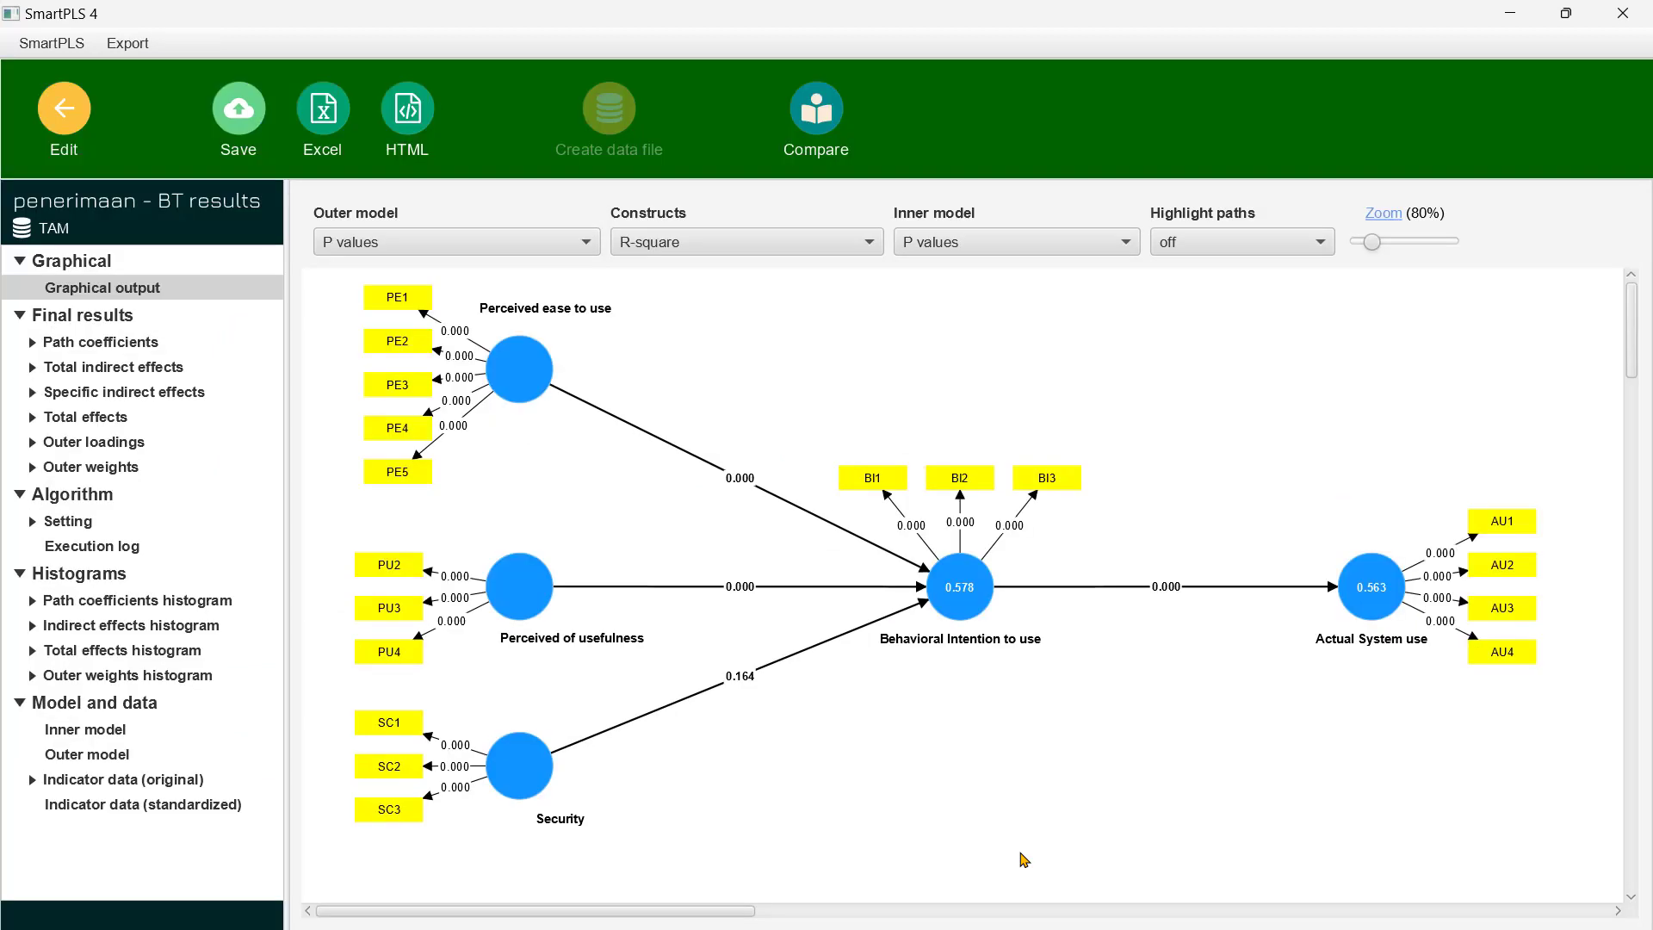
# Step: Examine the bootstrapped path coefficients with their T statistics and p values, and briefly consult the PowerPoint presentation
pyautogui.click(93, 341)
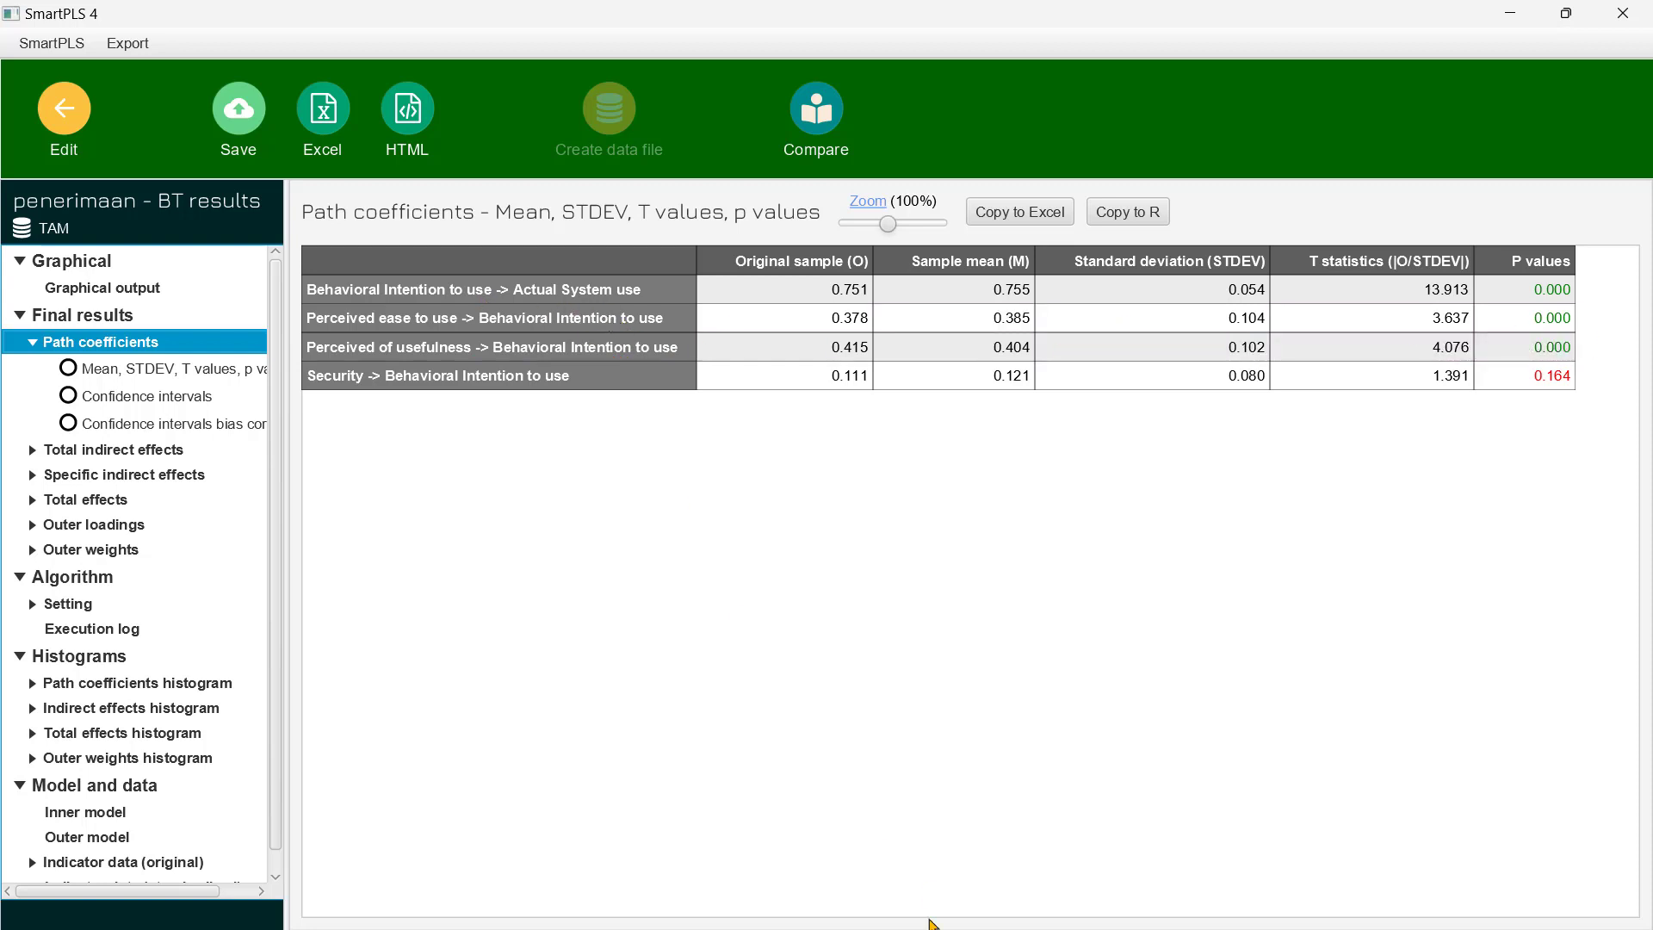
pyautogui.moveTo(930, 926)
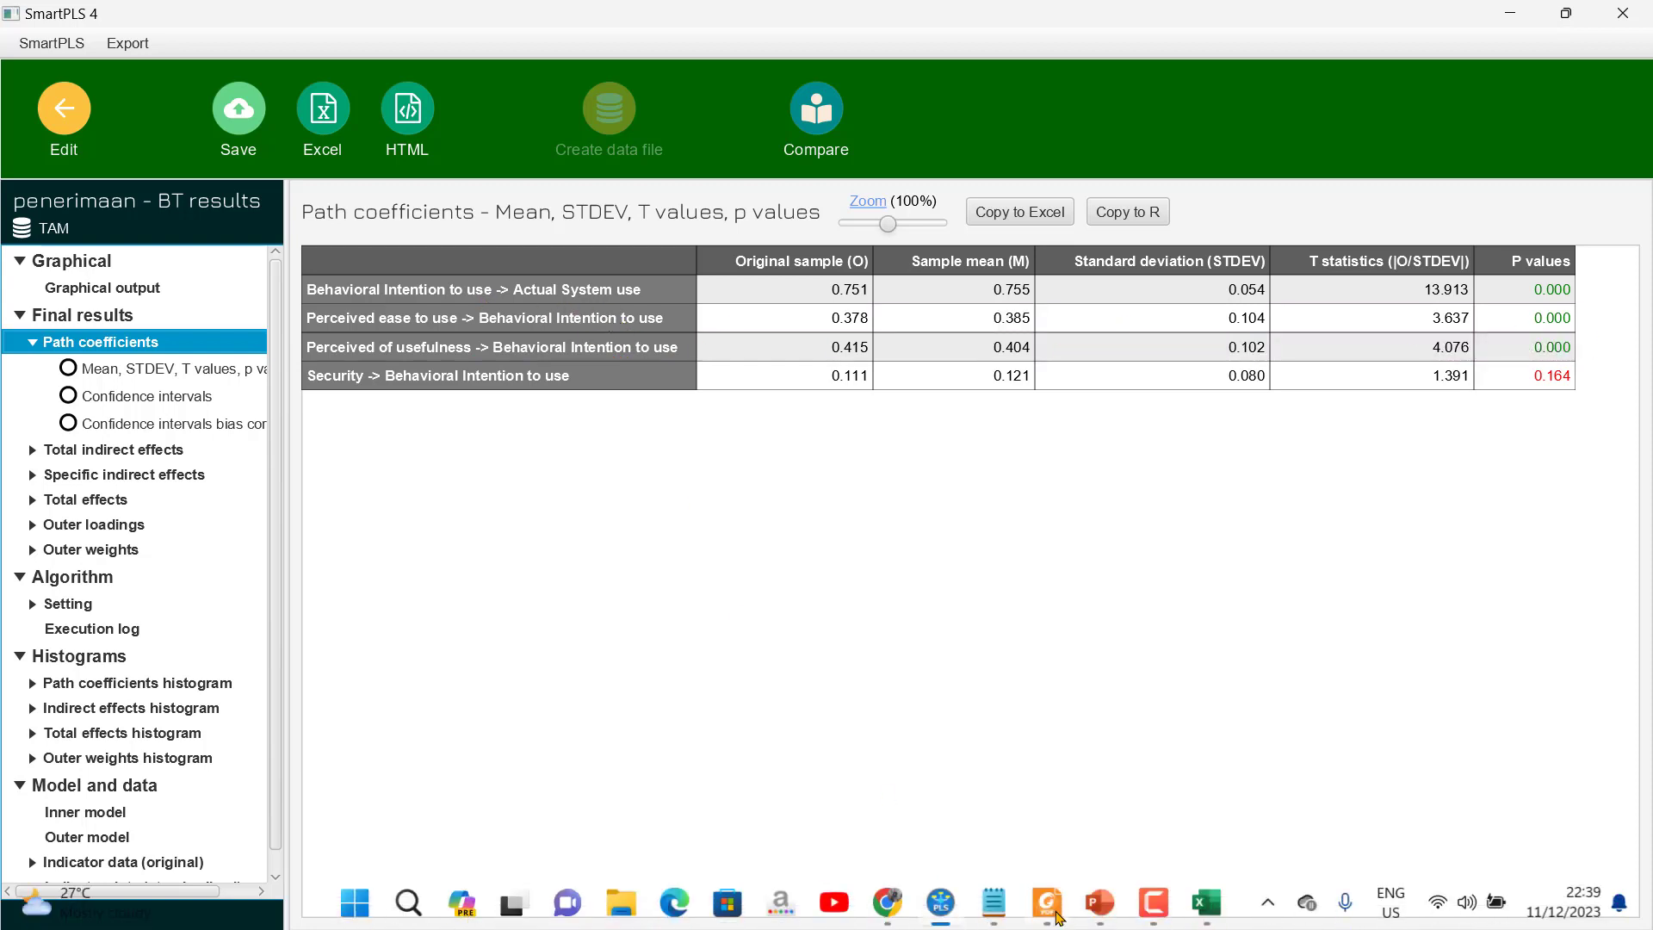
pyautogui.click(1101, 902)
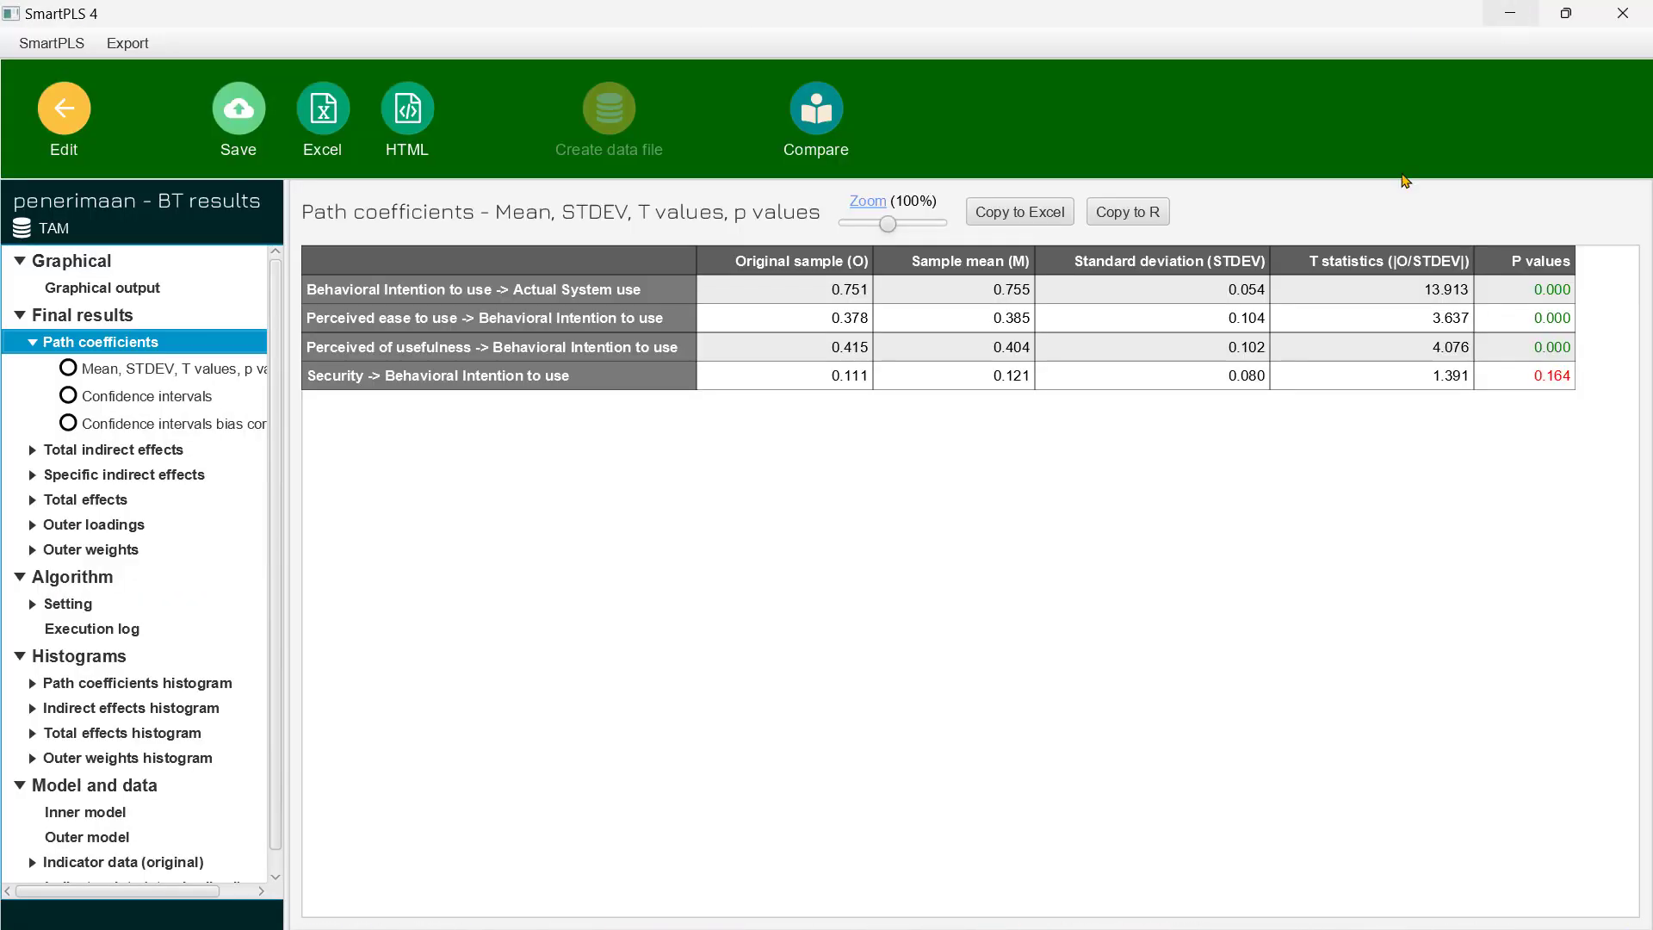
pyautogui.click(1510, 13)
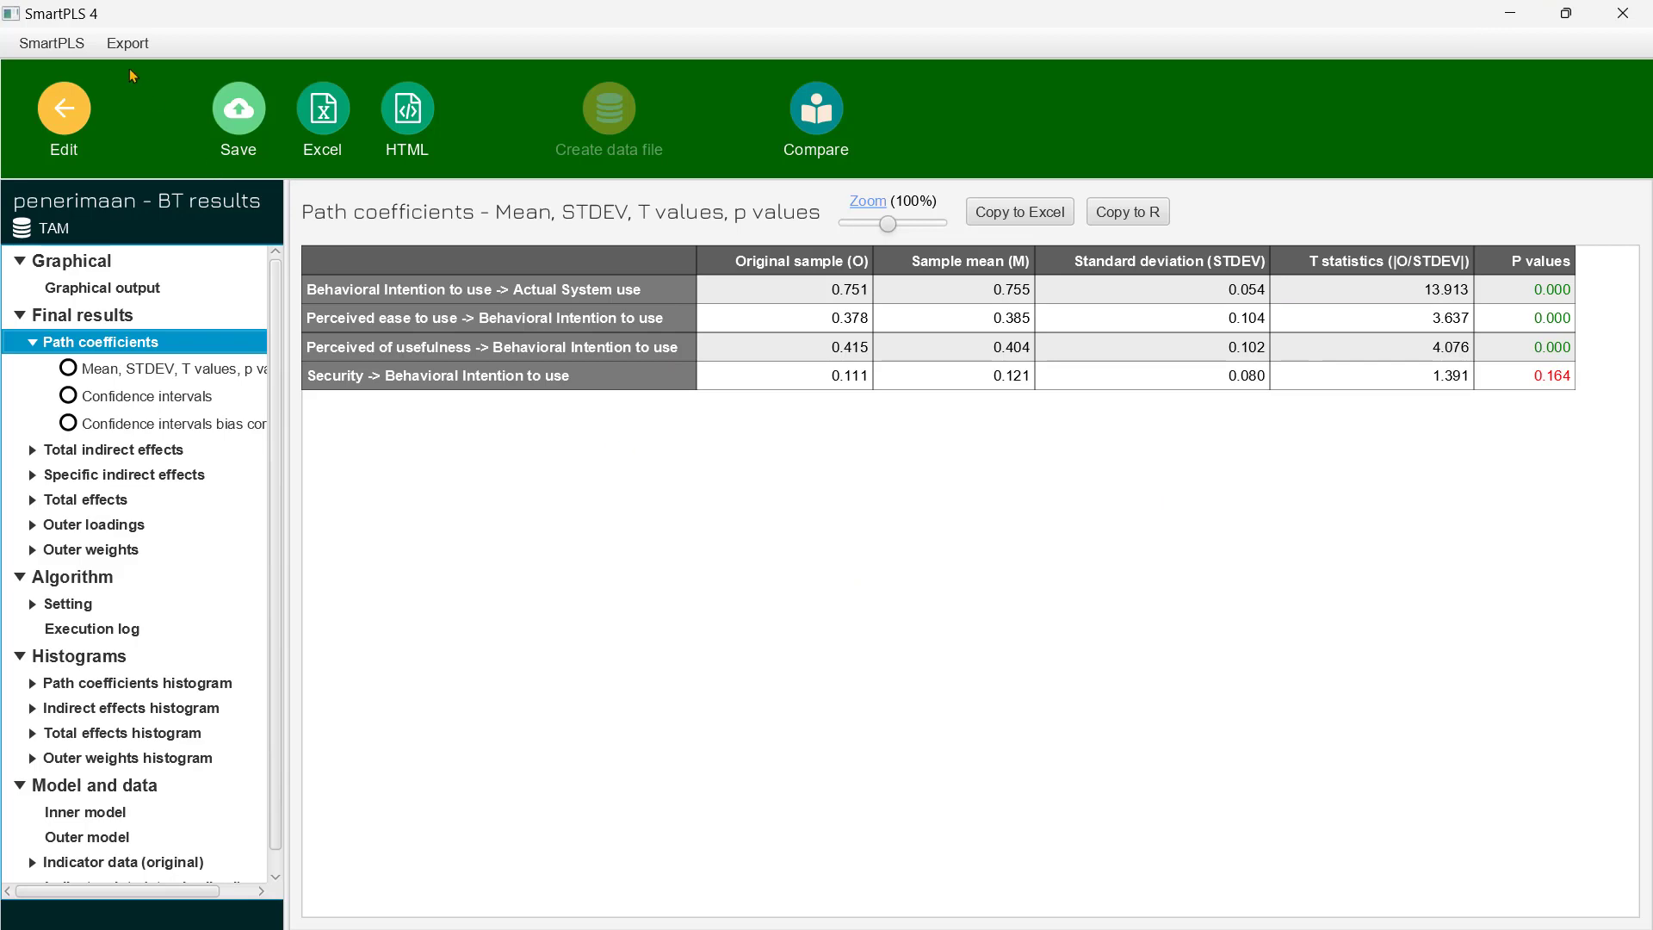
# Step: Return to the model to check R-square of Actual System use and Behavioral Intention to use, and reopen the bootstrapping report
pyautogui.click(64, 108)
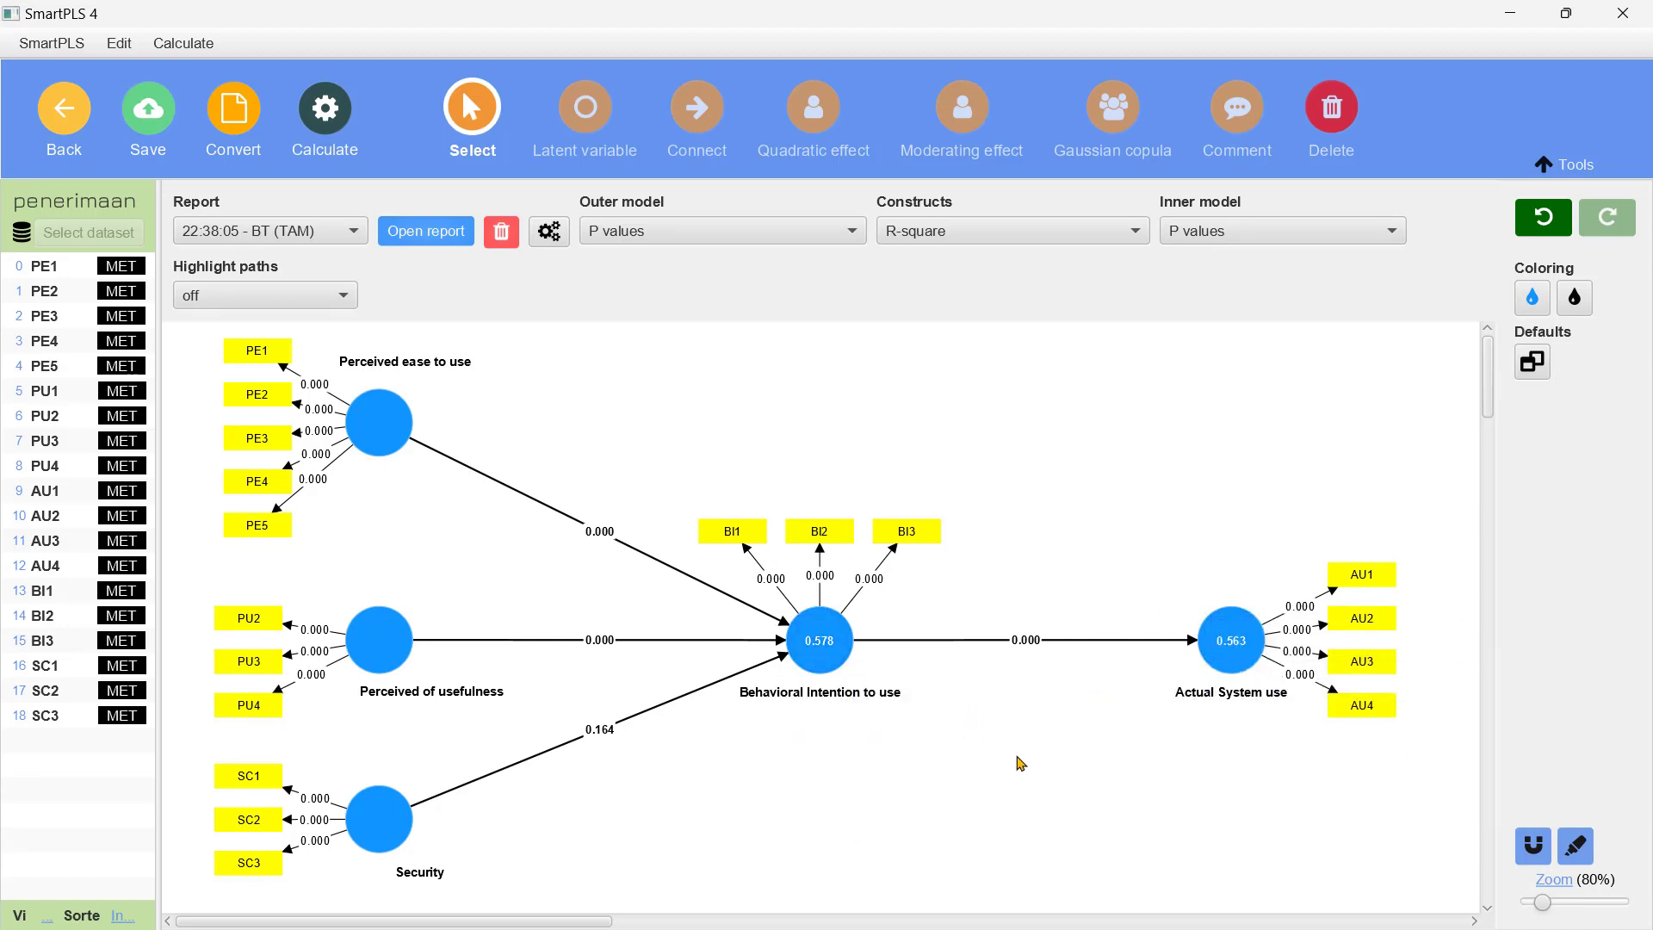
pyautogui.moveTo(1215, 698)
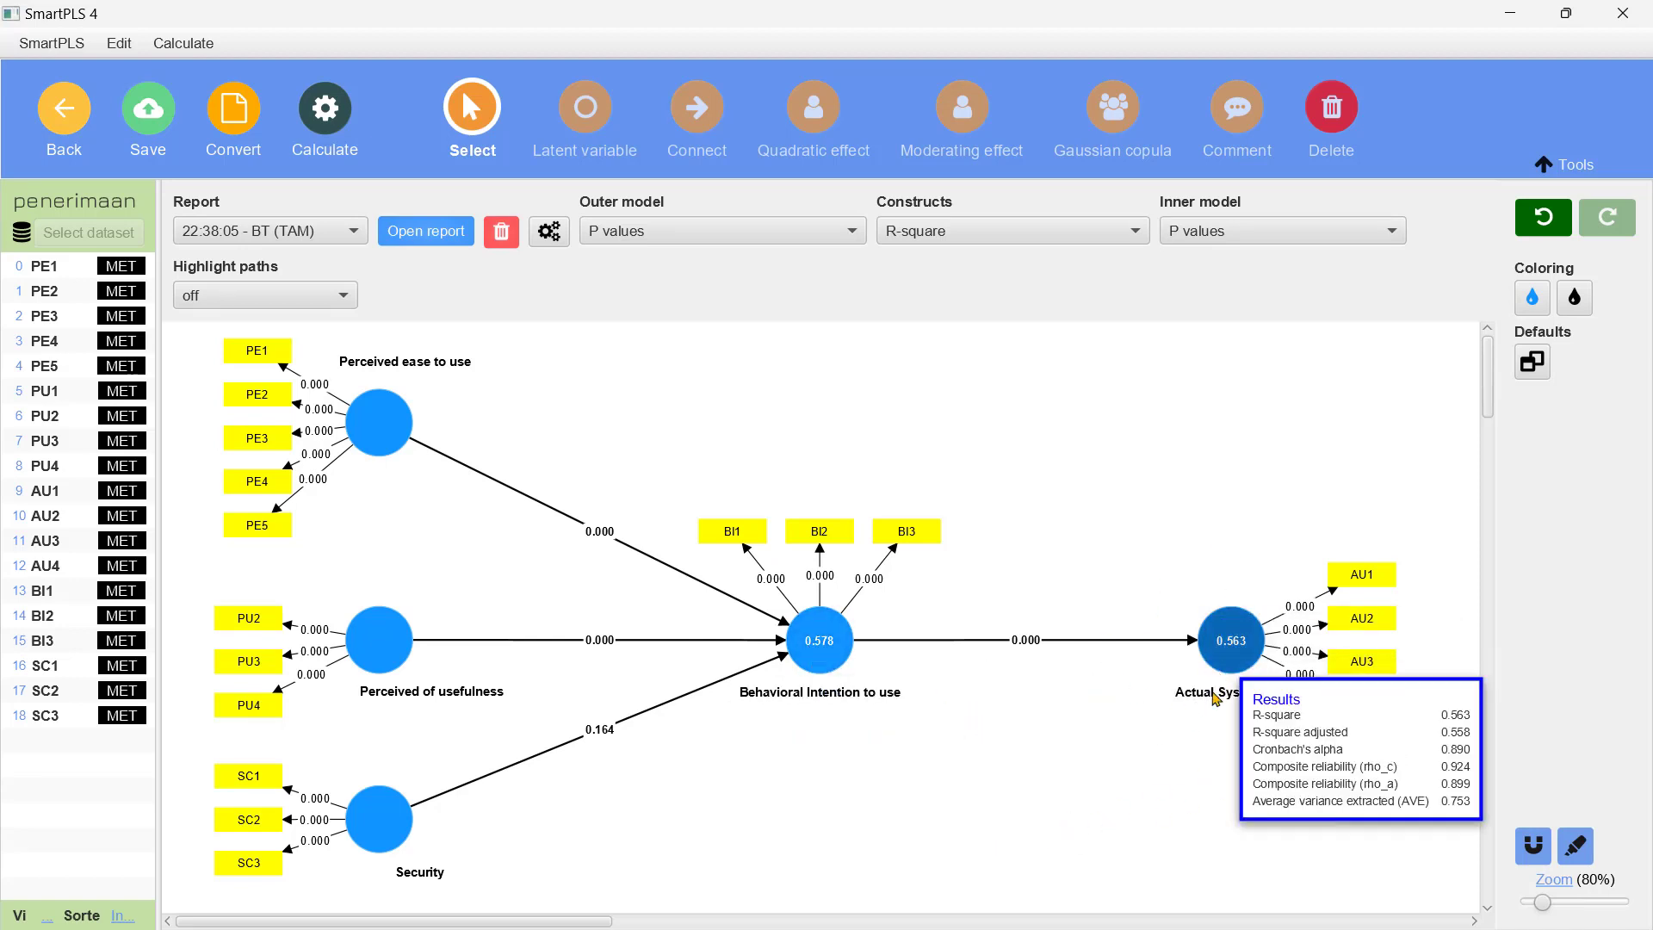
pyautogui.moveTo(823, 615)
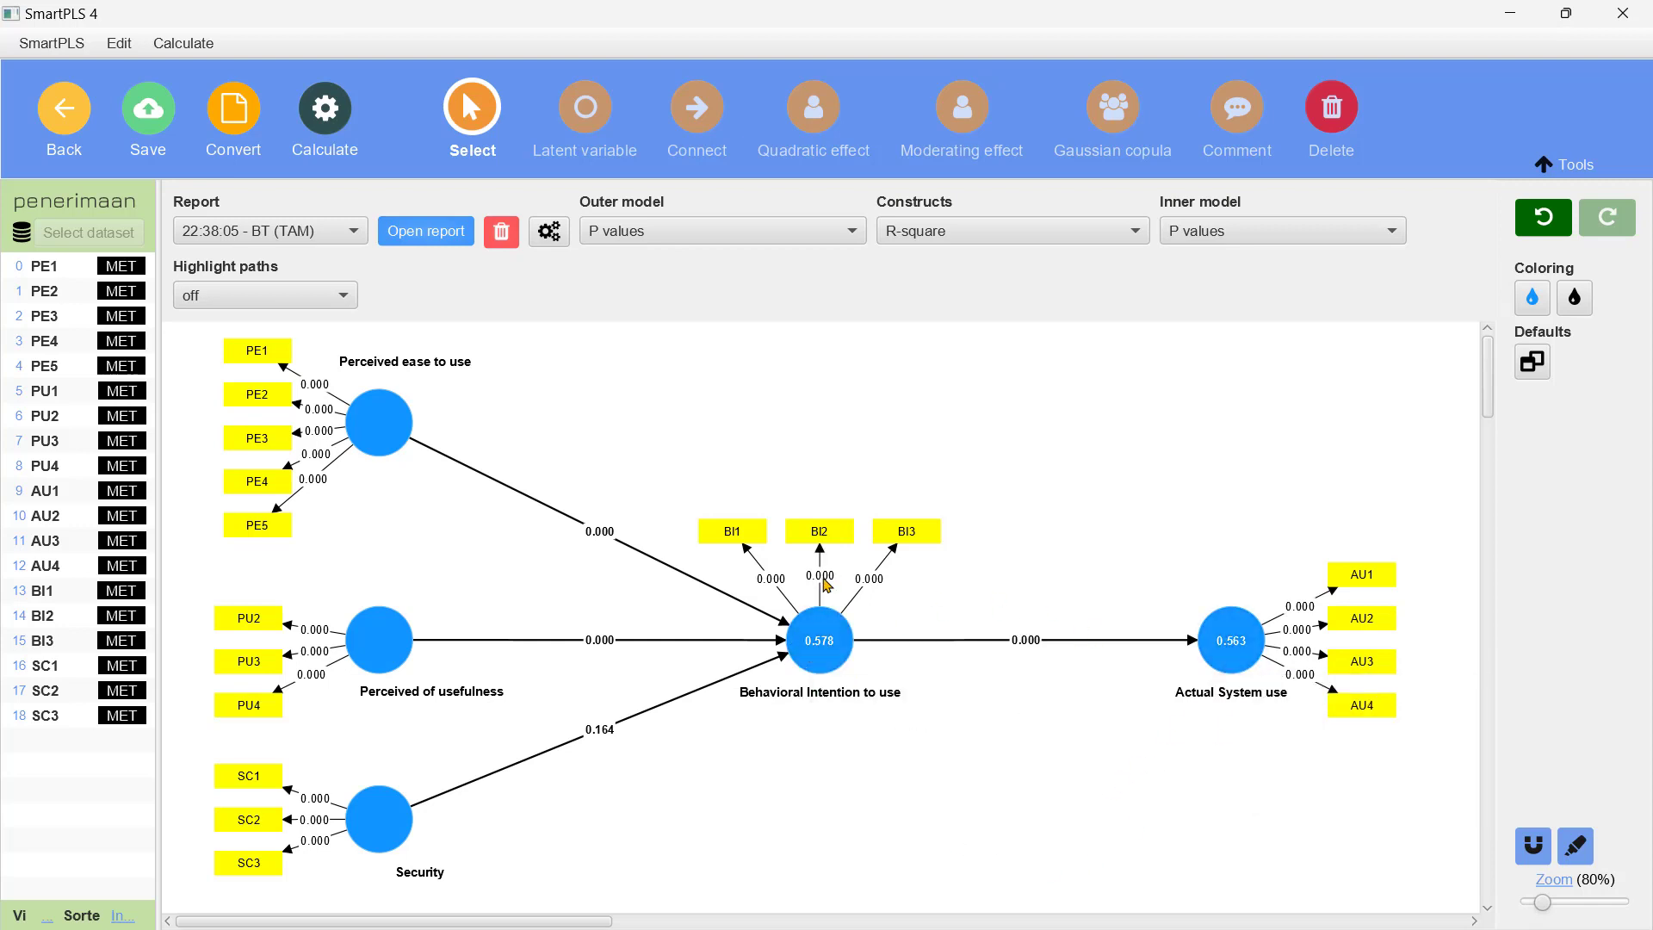
pyautogui.moveTo(851, 683)
pyautogui.click(415, 234)
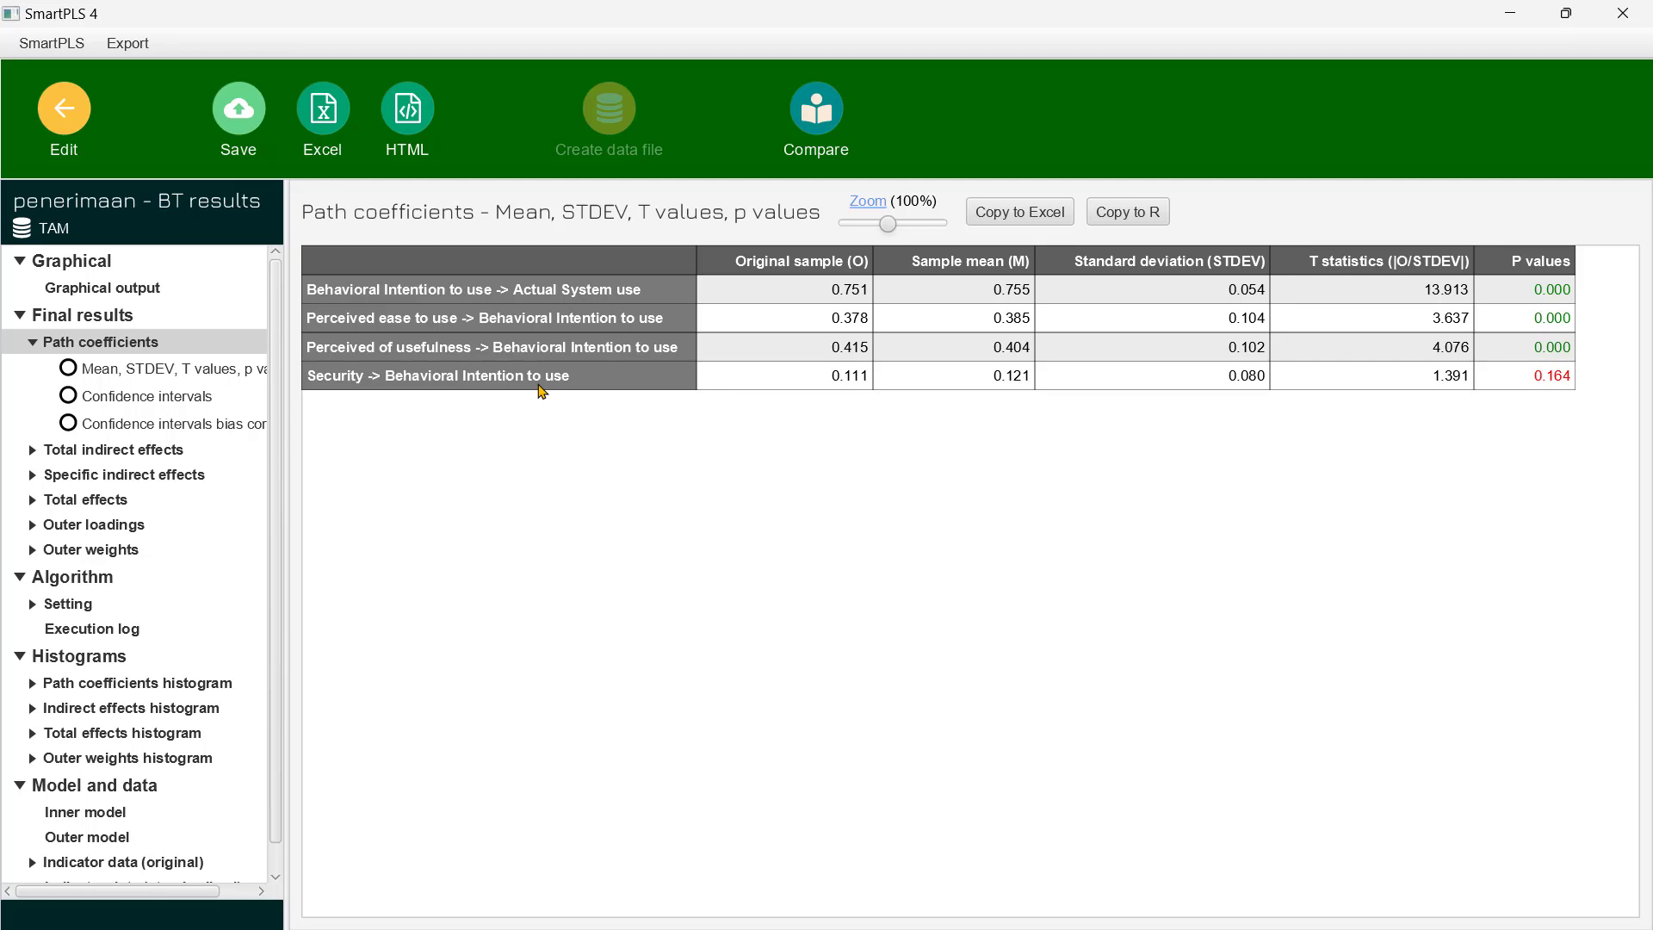
# Step: Examine the bootstrapped total indirect effects and specific indirect effects on Actual System use, including their p values
pyautogui.click(705, 387)
pyautogui.click(121, 454)
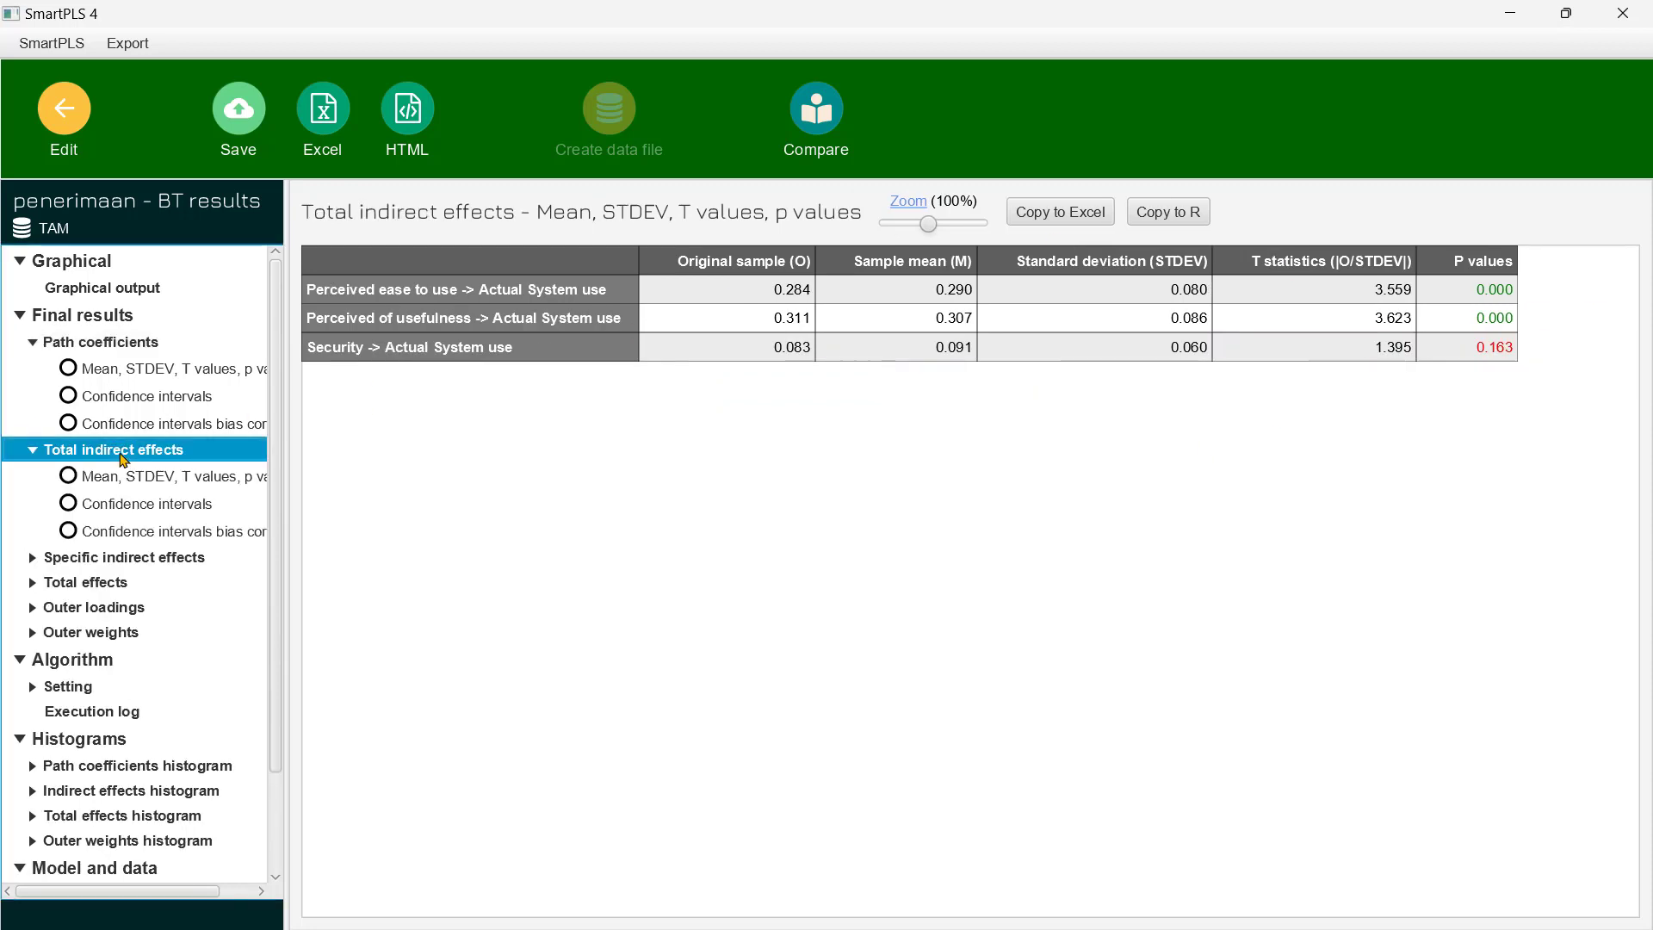
pyautogui.click(110, 560)
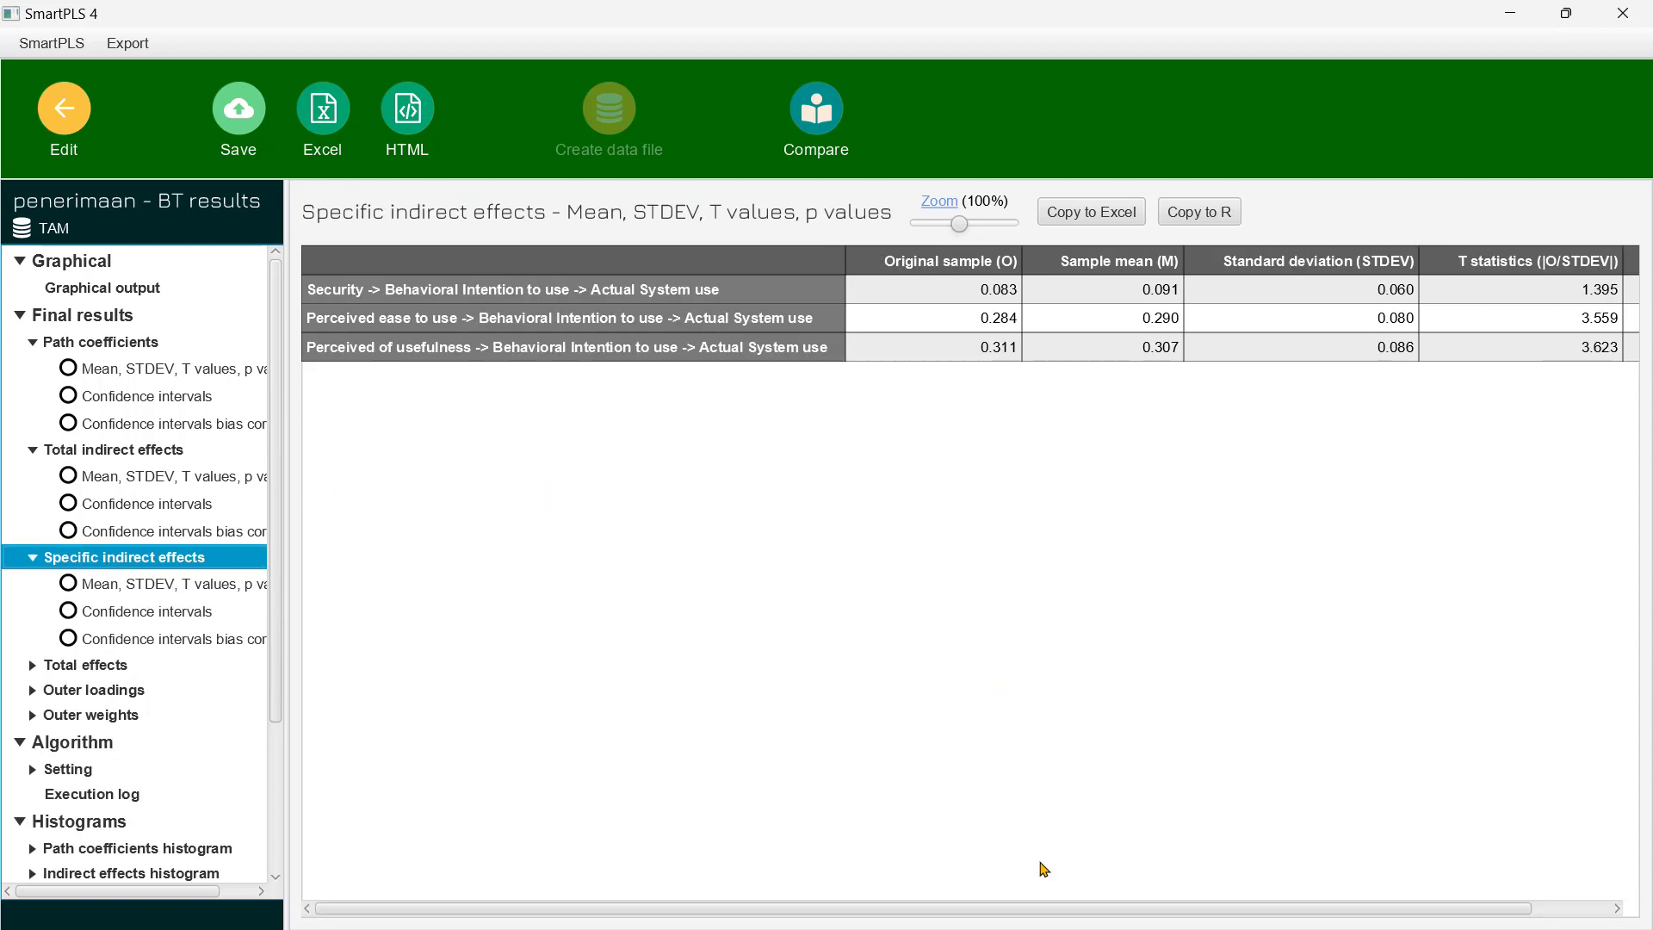
pyautogui.moveTo(1061, 907)
pyautogui.mouseDown()
pyautogui.moveTo(1258, 919)
pyautogui.moveTo(979, 919)
pyautogui.moveTo(1217, 919)
pyautogui.moveTo(1033, 906)
pyautogui.mouseUp()
pyautogui.rightClick(1034, 907)
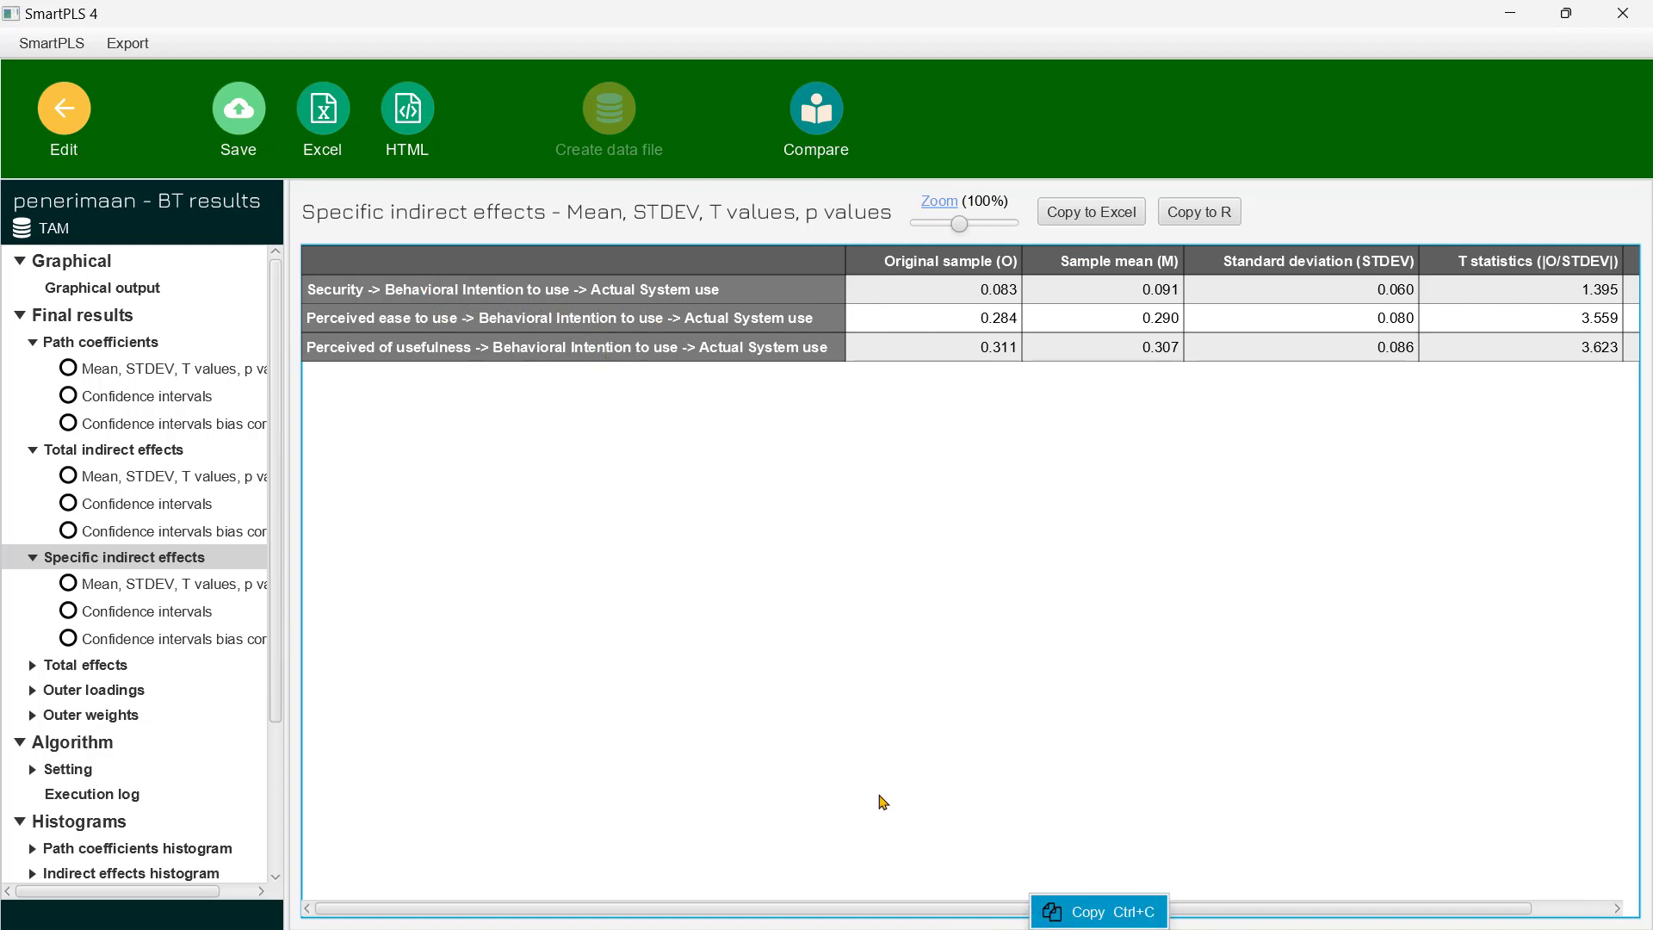
pyautogui.click(981, 913)
pyautogui.moveTo(979, 914); pyautogui.dragTo(689, 891)
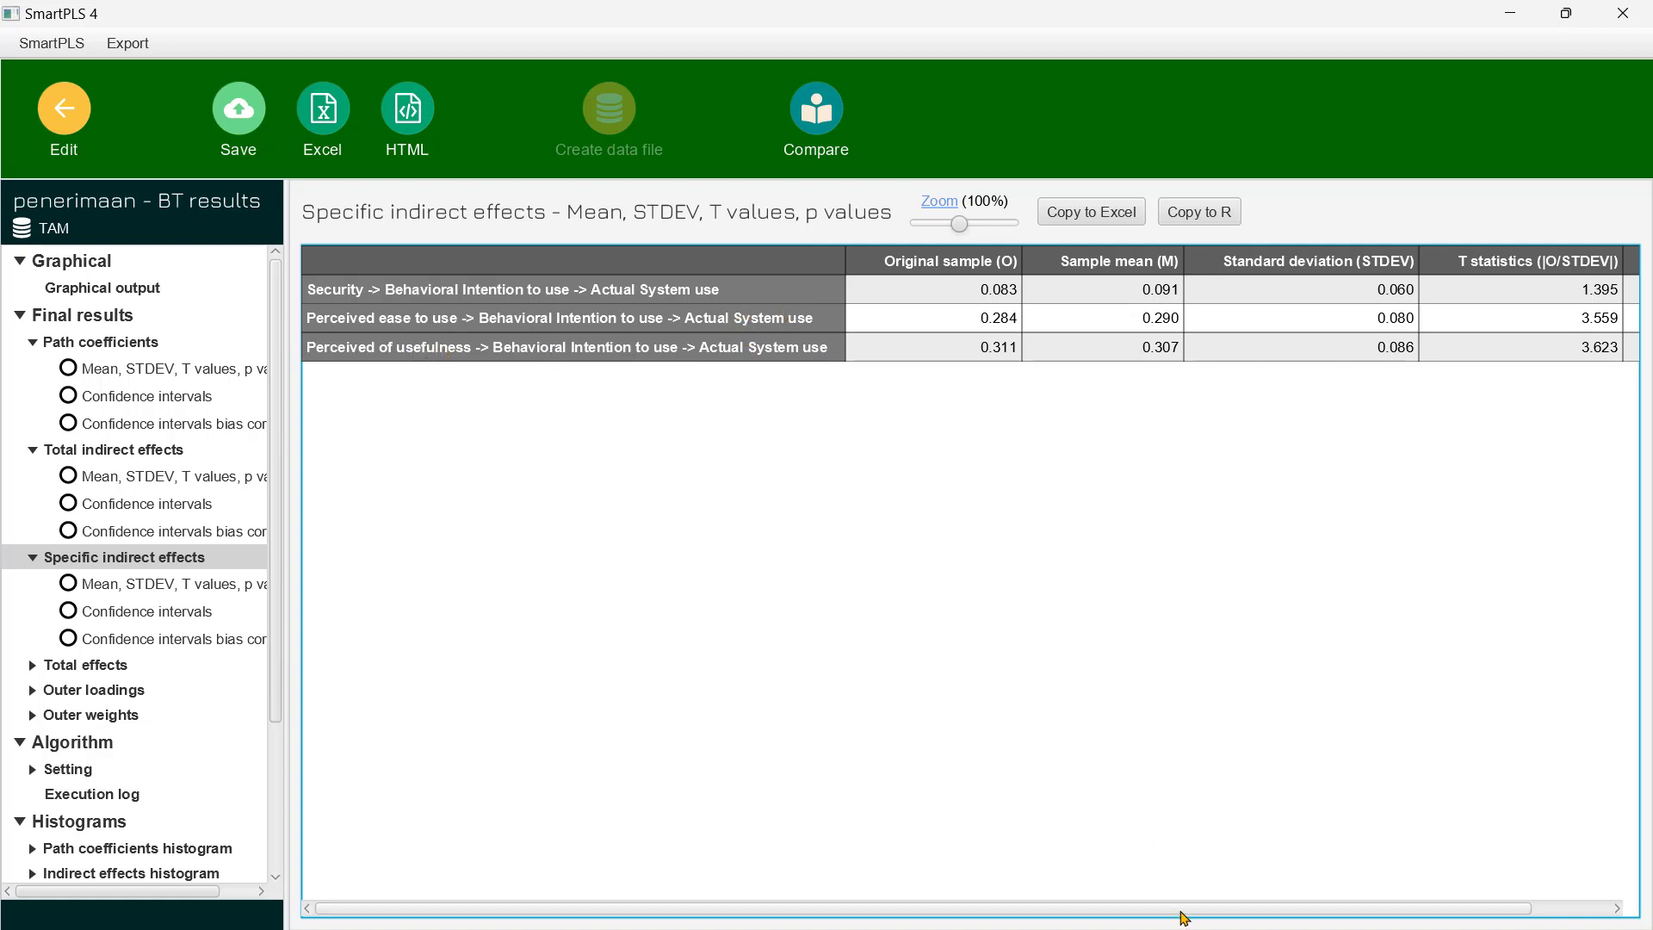
pyautogui.moveTo(1181, 911); pyautogui.dragTo(1376, 921)
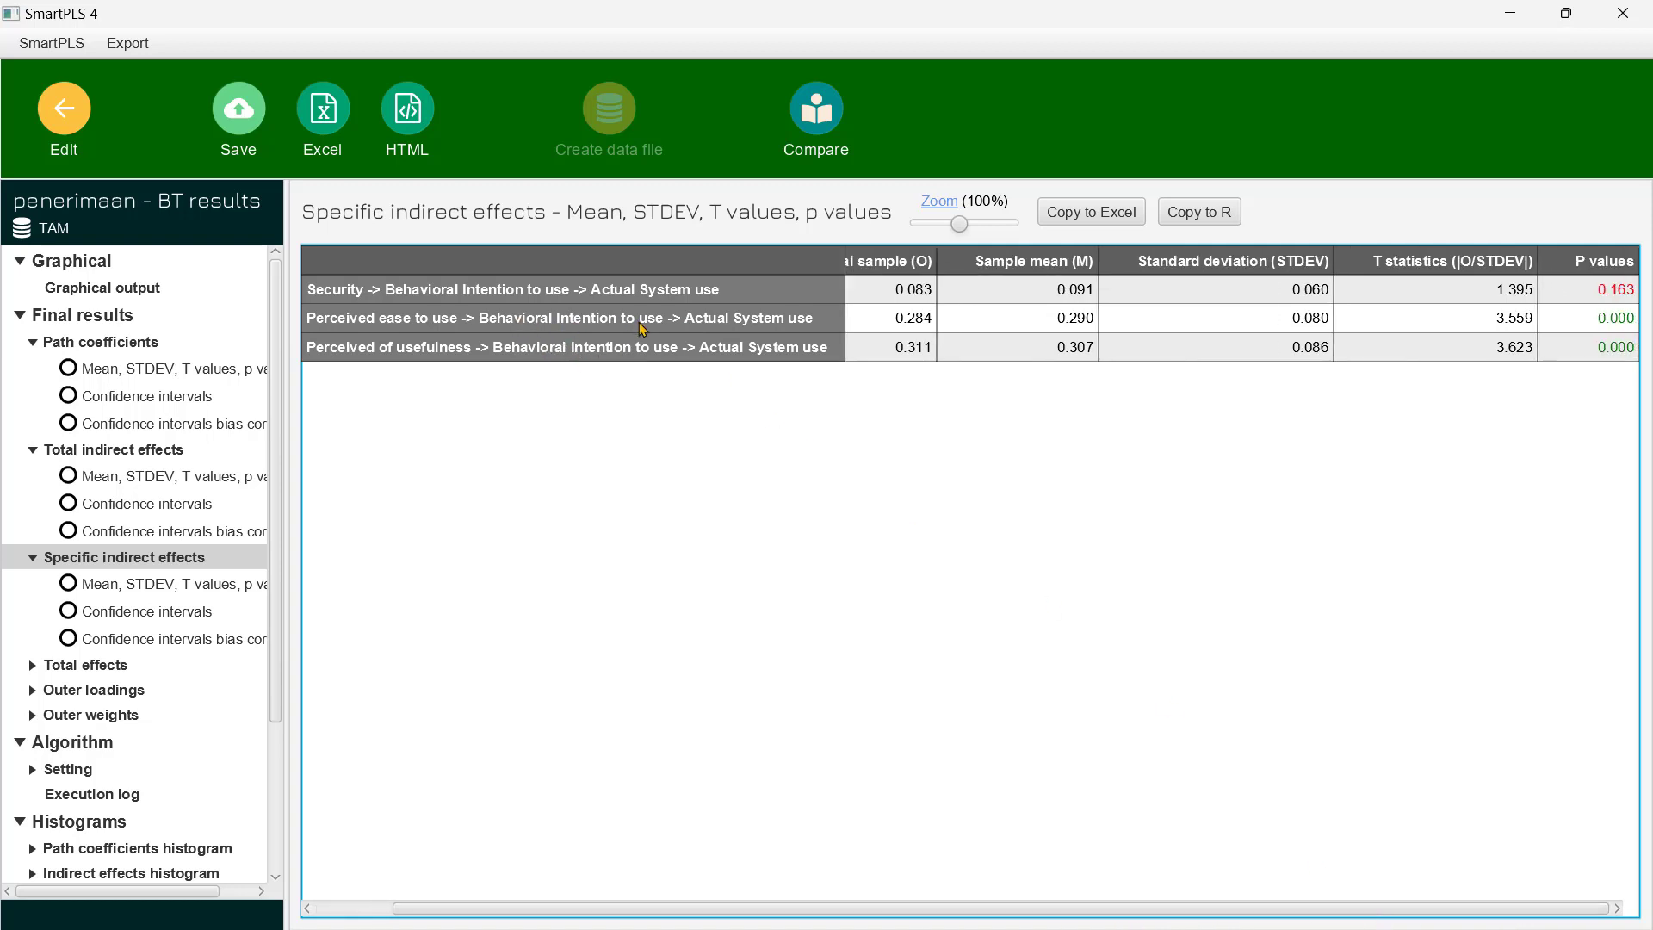
pyautogui.click(1425, 355)
pyautogui.press('Right')
# Step: Run an importance-performance map analysis with Actual System use as target and all its predecessors, and view the construct-level map
pyautogui.click(65, 105)
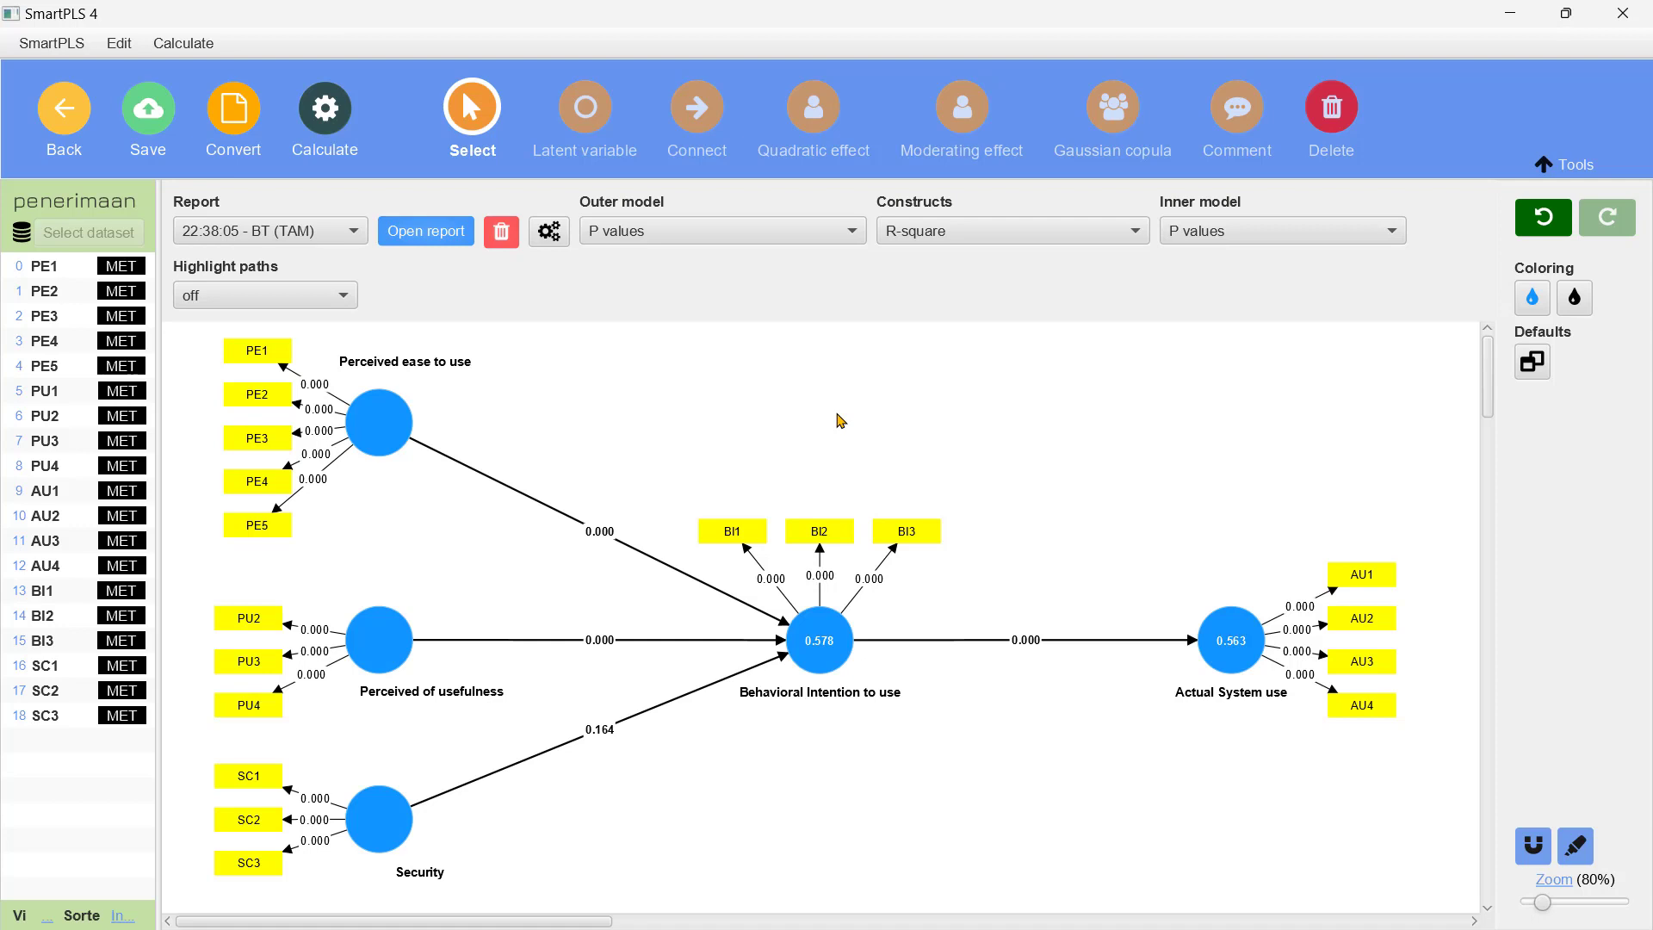
pyautogui.click(321, 105)
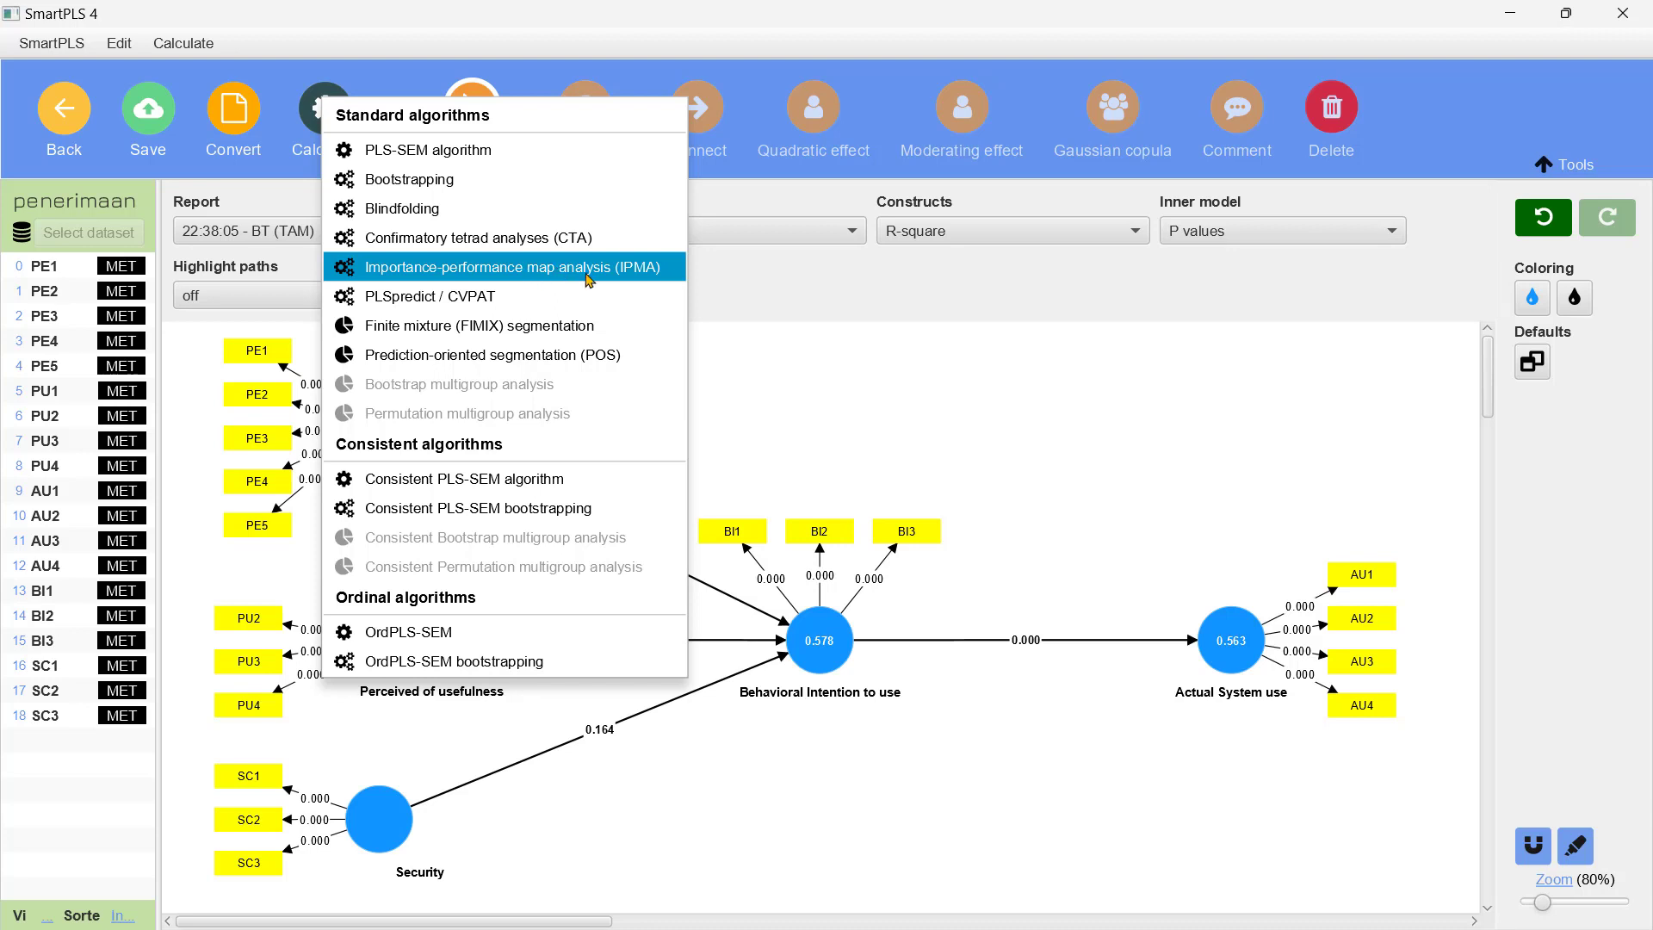
pyautogui.click(530, 270)
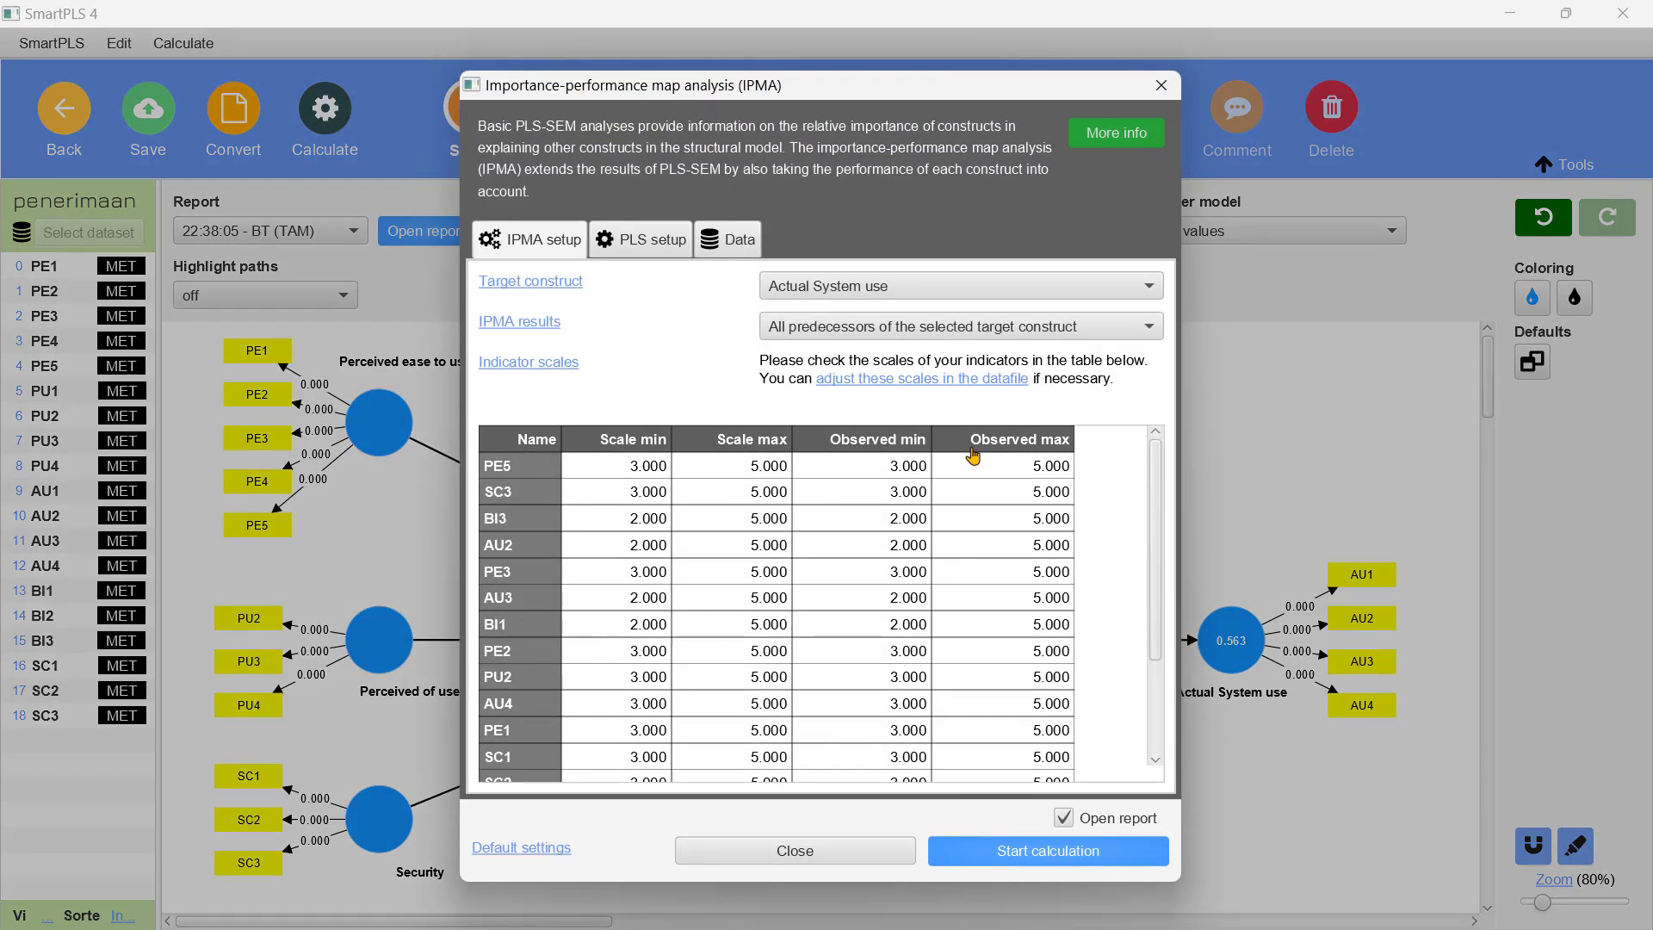
pyautogui.click(798, 293)
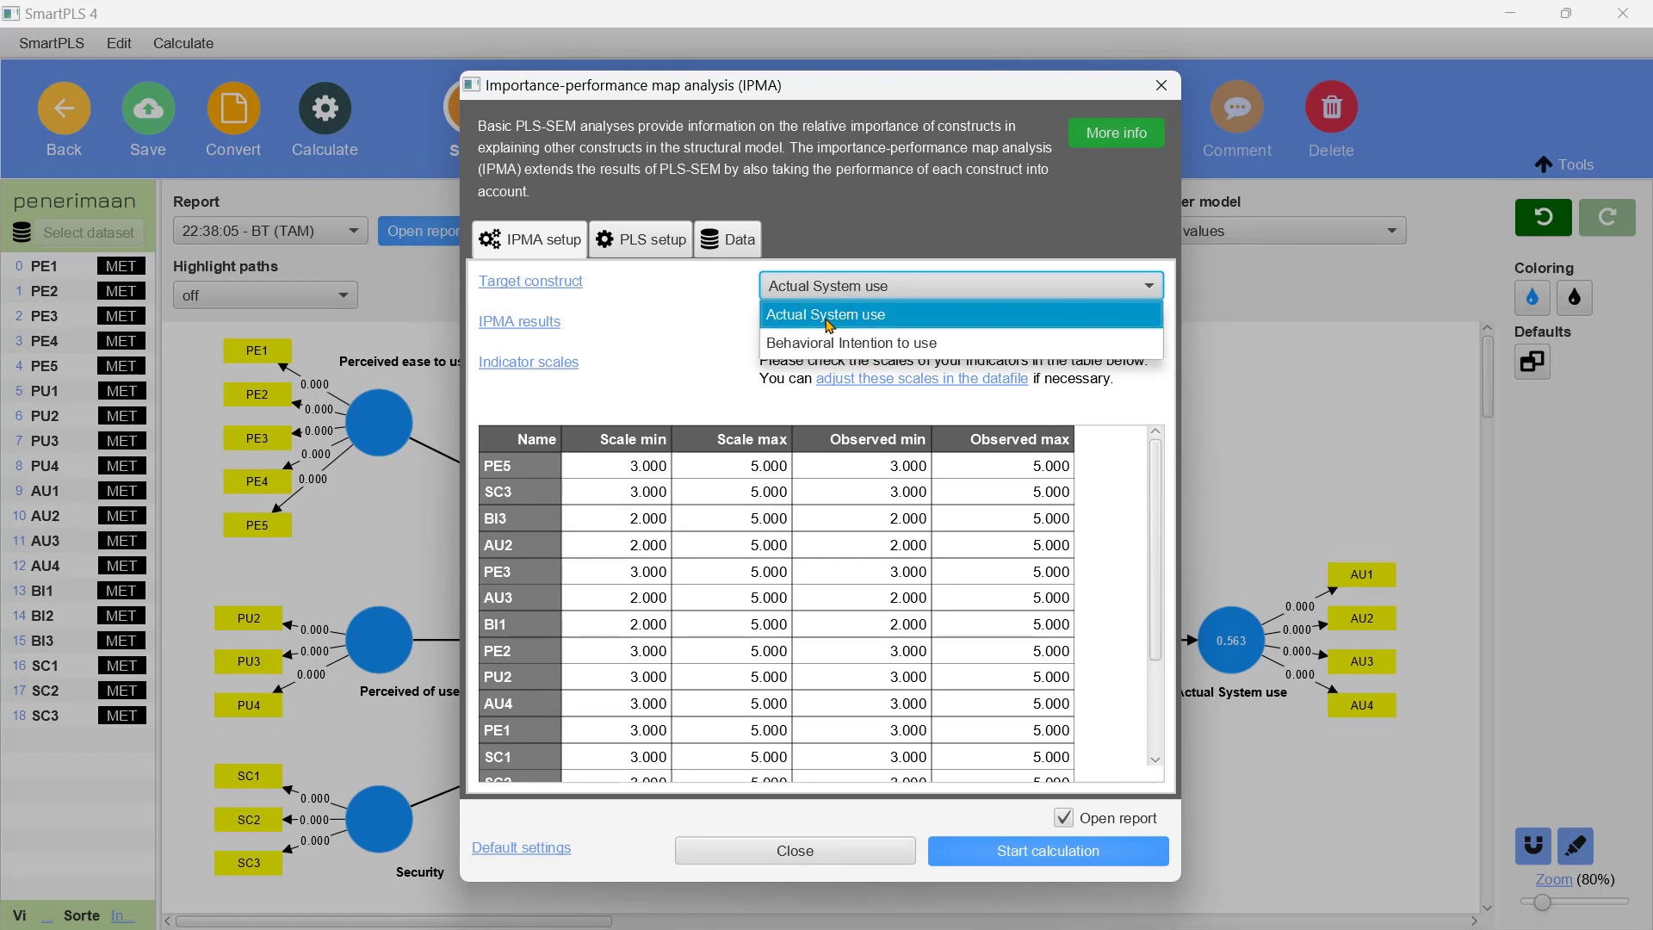
pyautogui.click(828, 317)
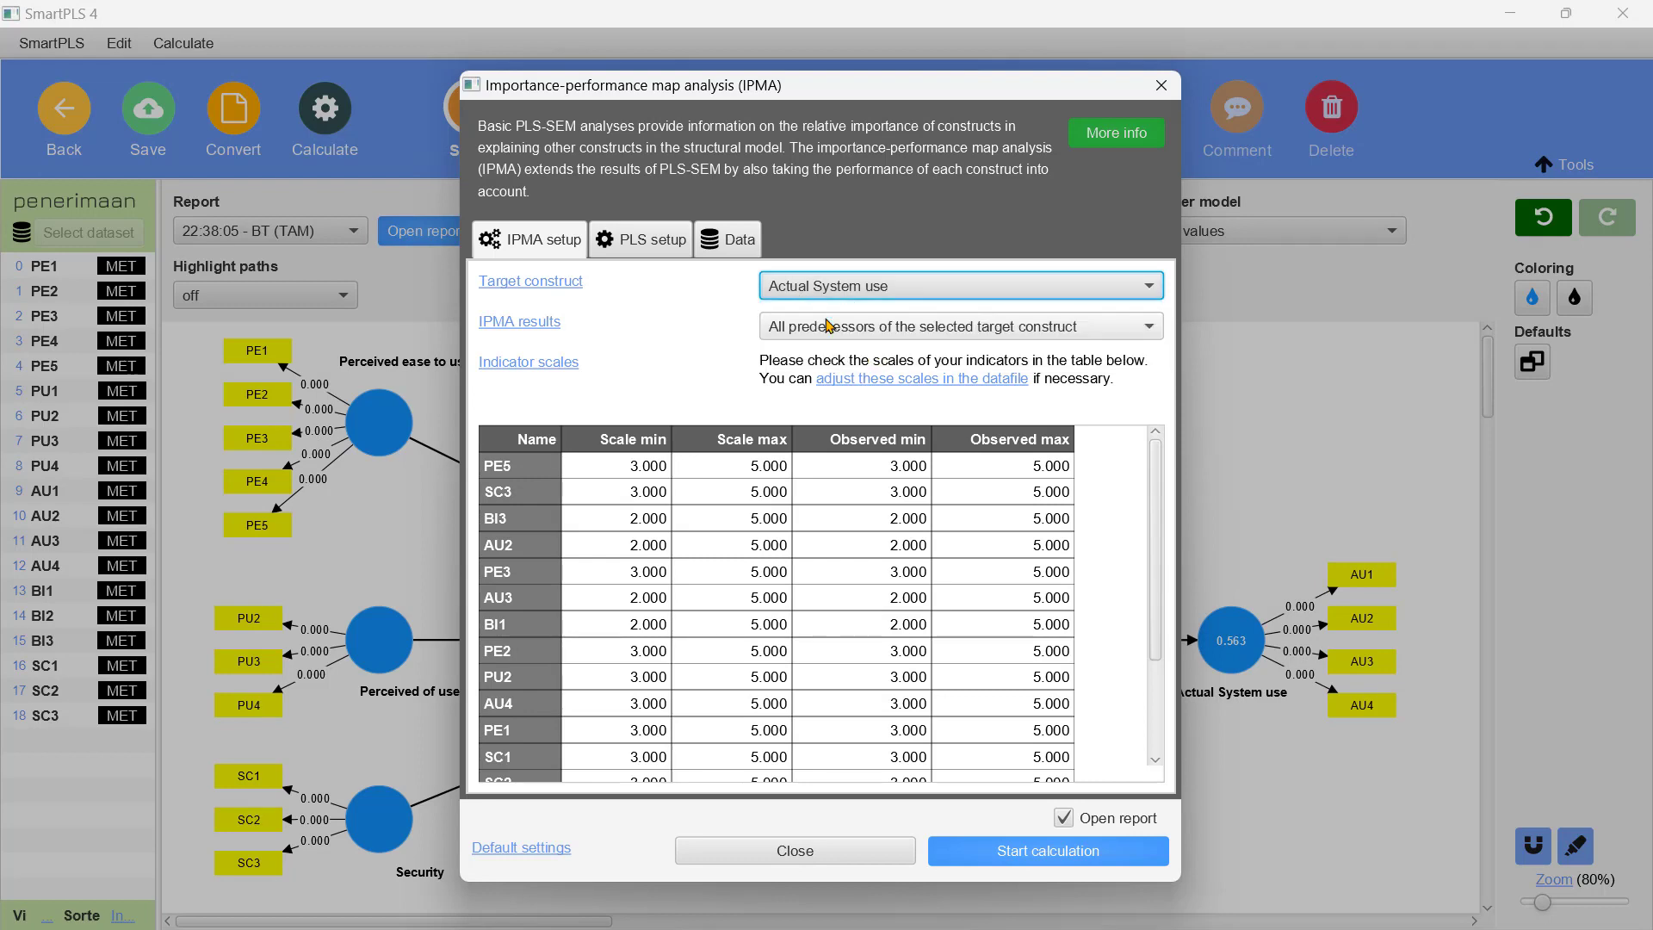
pyautogui.click(1009, 849)
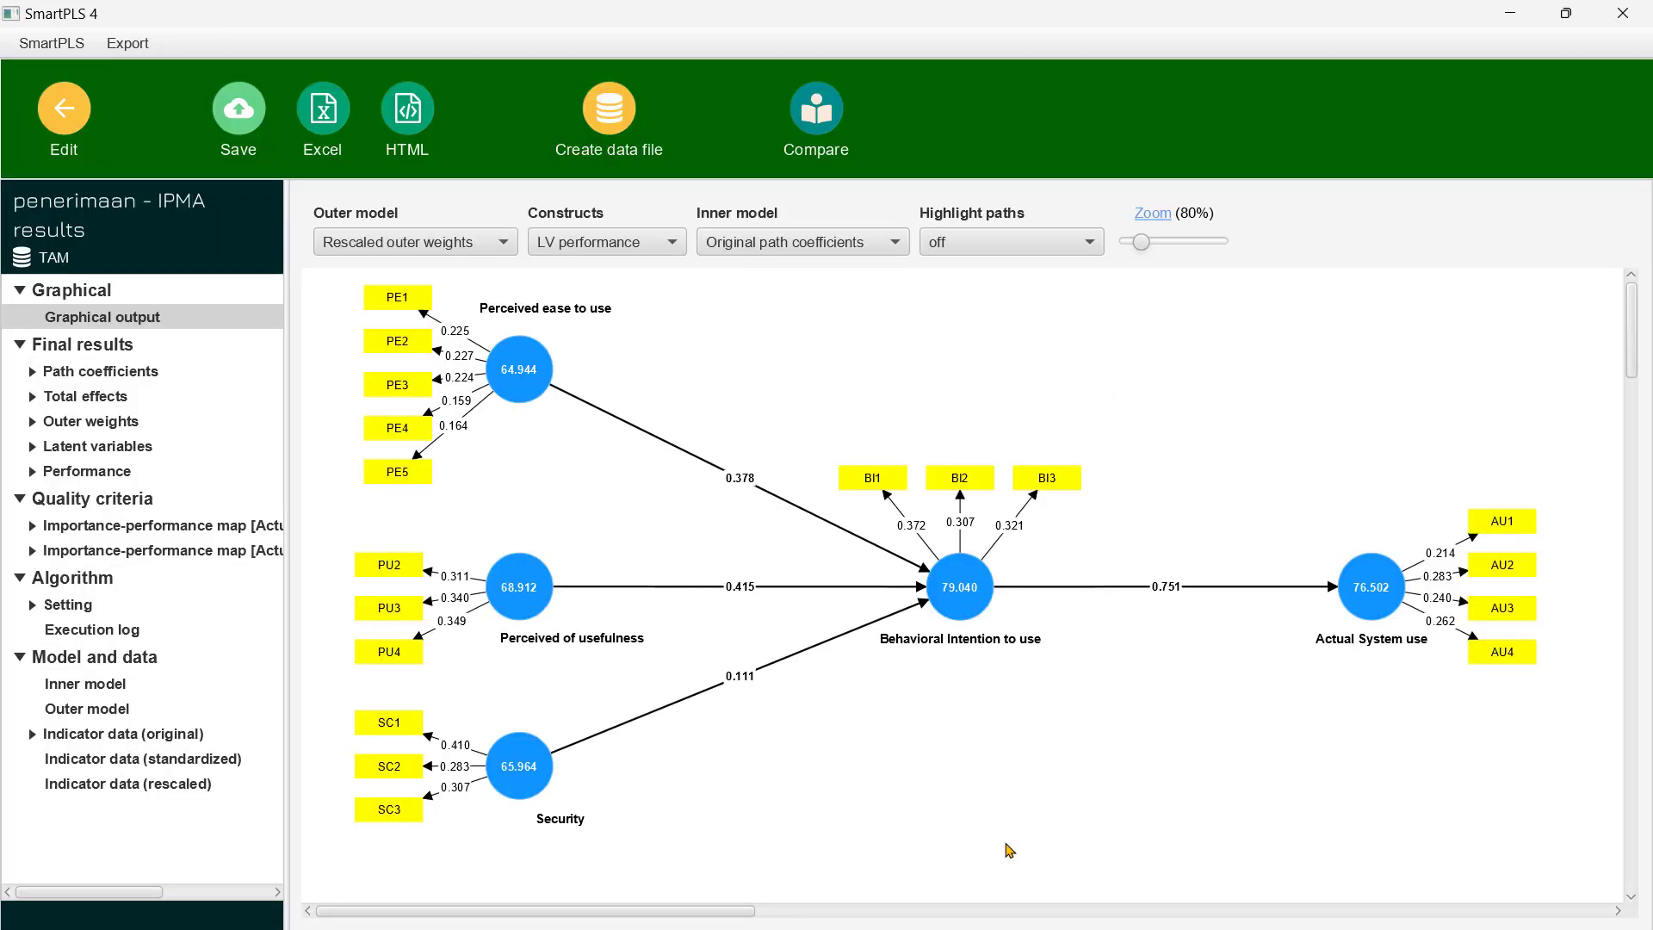
pyautogui.click(130, 526)
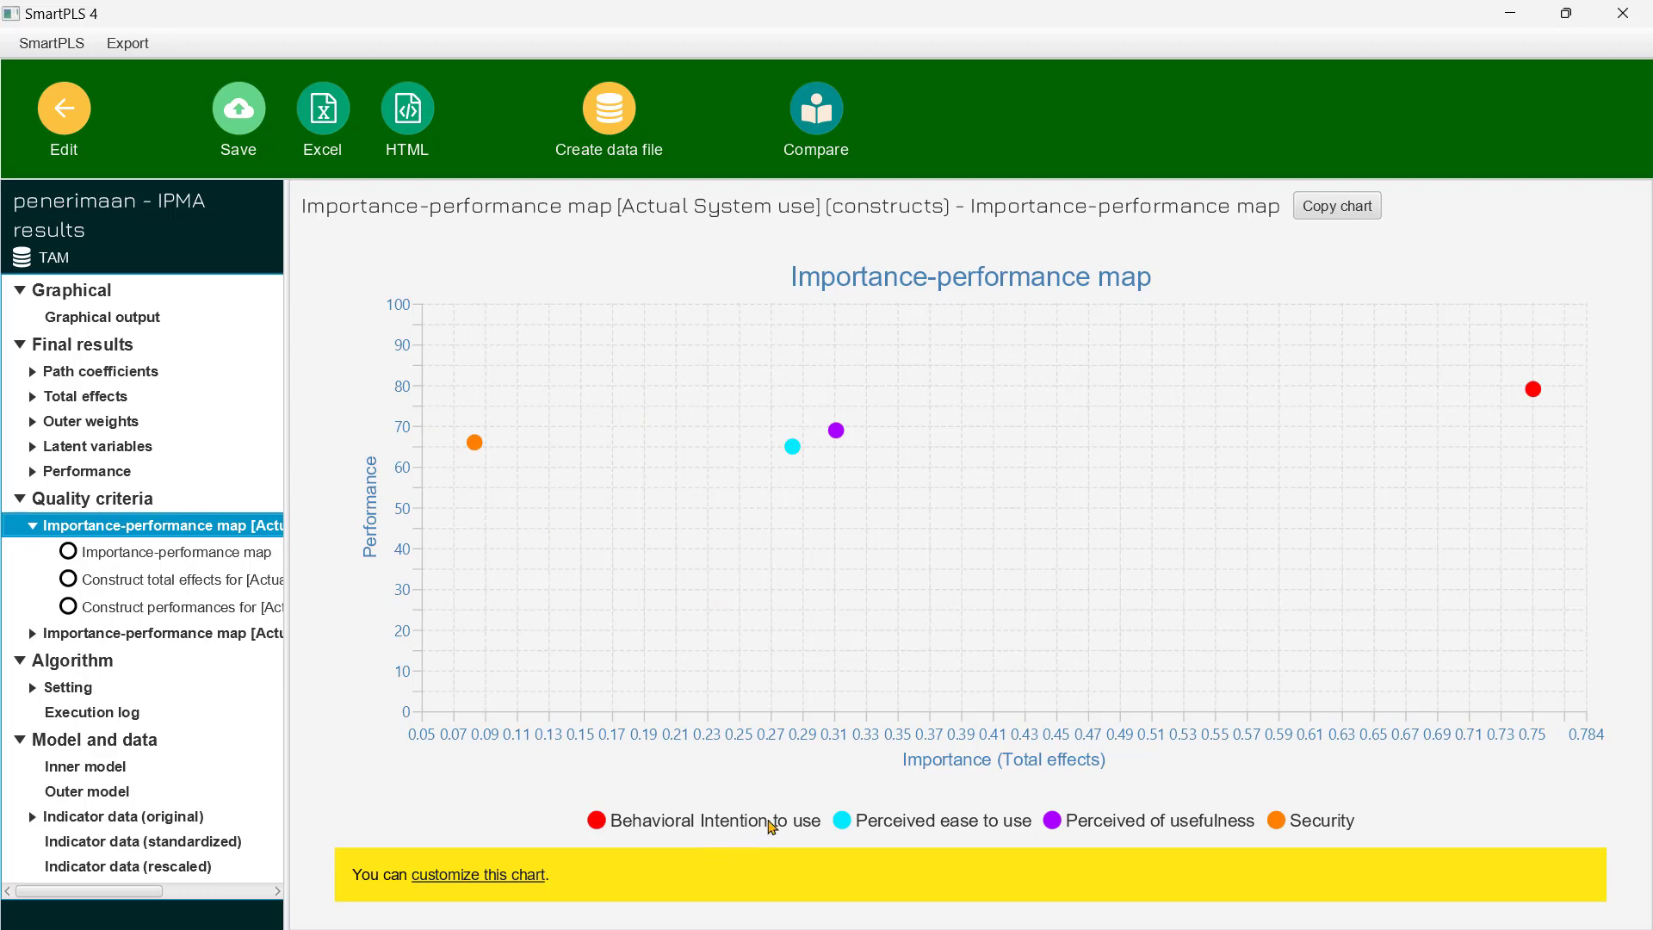
# Step: Run the importance-performance map analysis for Behavioral Intention to use with all its predecessors, view the construct-level map and return to the model
pyautogui.click(66, 110)
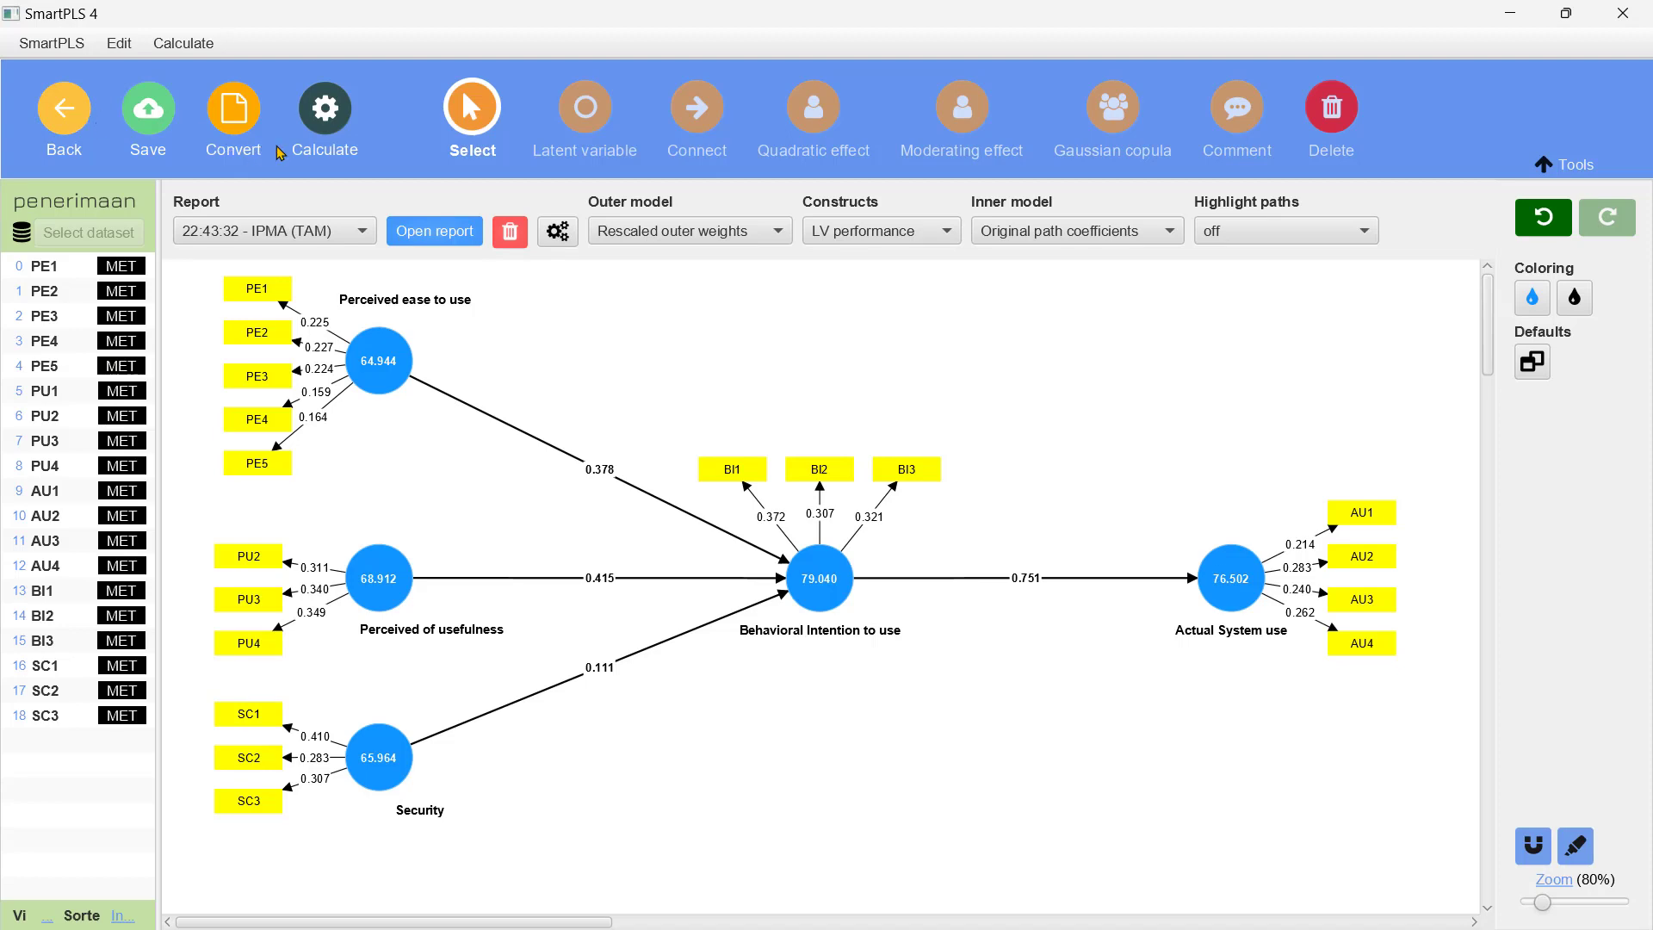
pyautogui.click(321, 127)
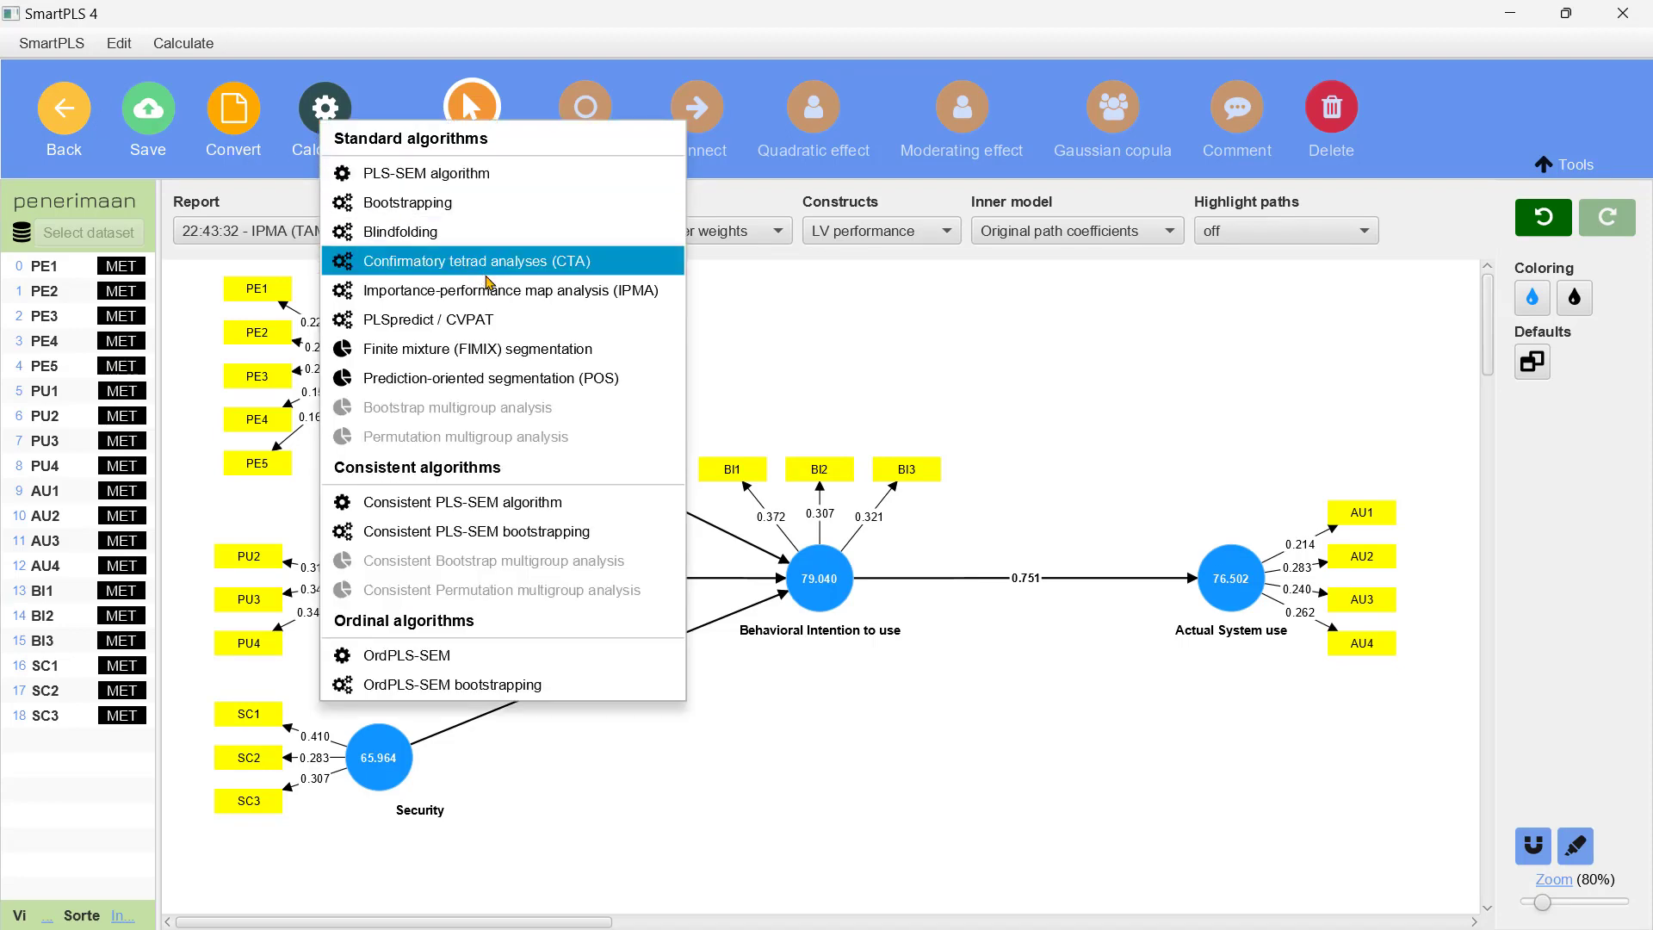
pyautogui.click(486, 292)
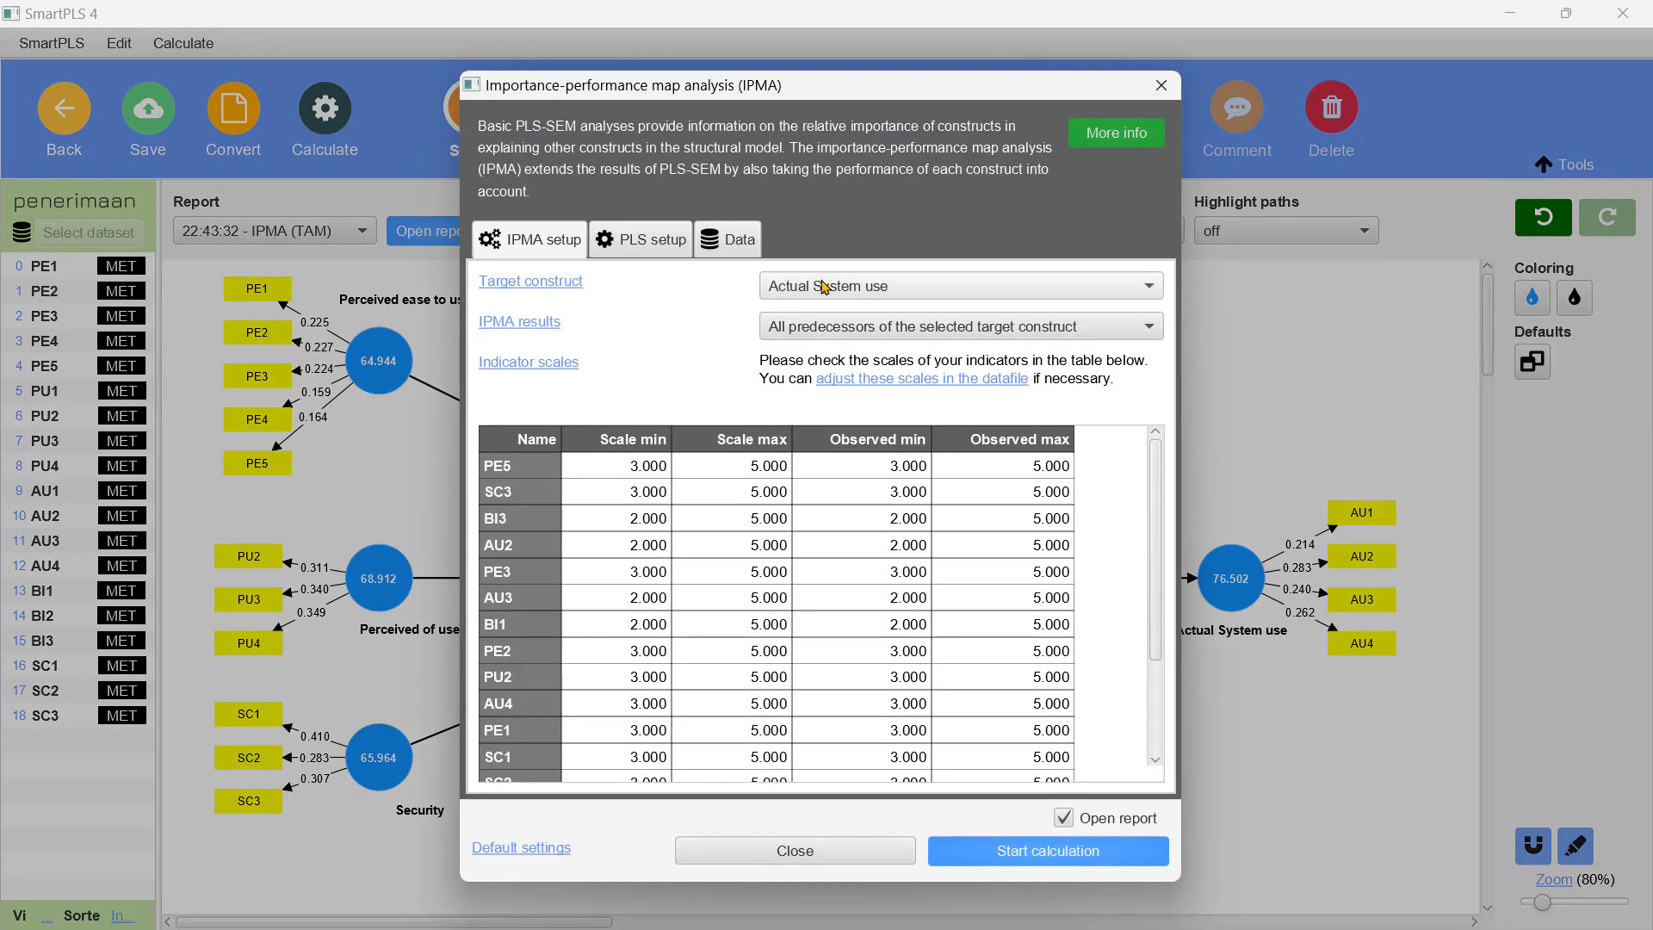
pyautogui.click(825, 287)
pyautogui.click(853, 345)
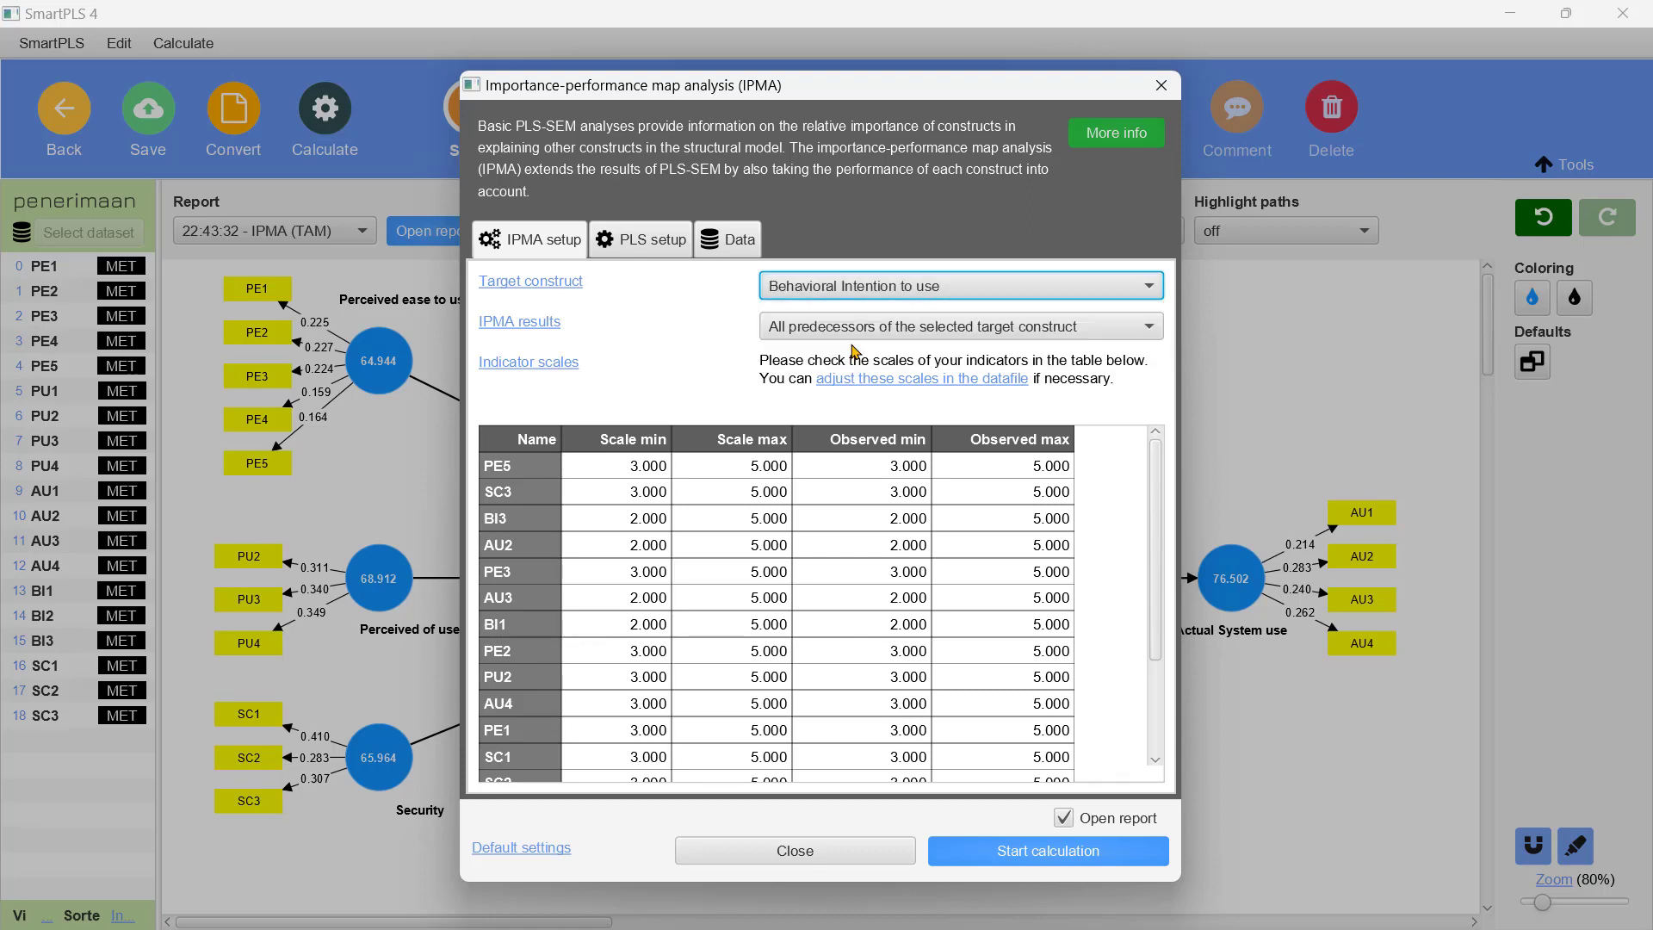
pyautogui.click(1025, 850)
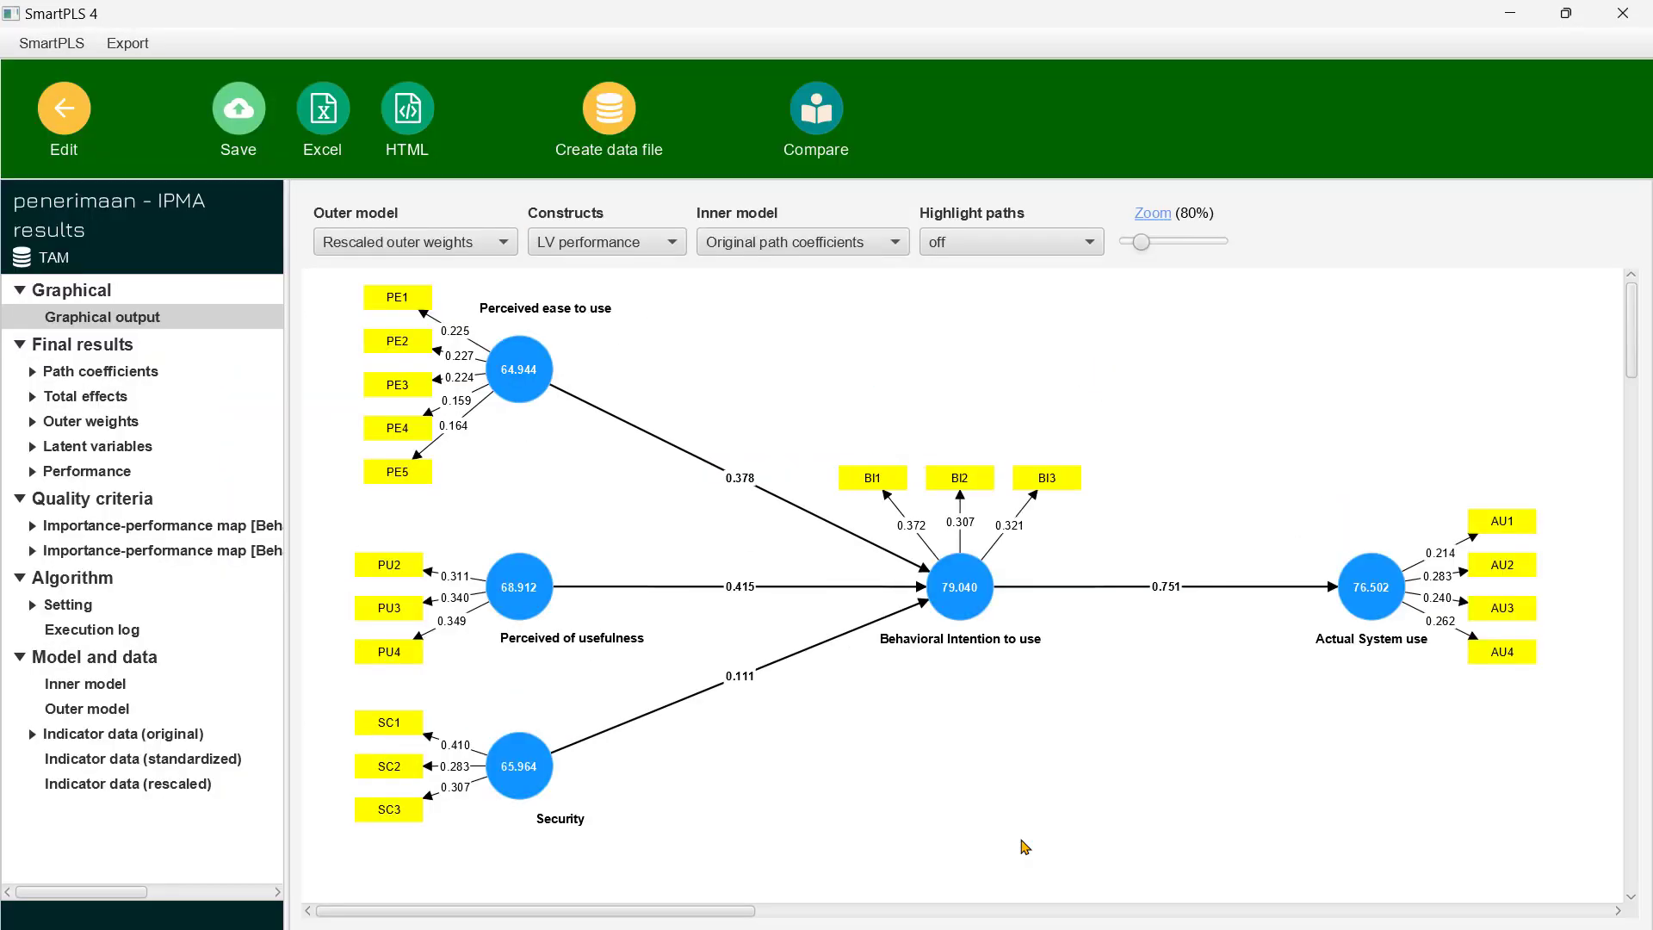
pyautogui.click(167, 525)
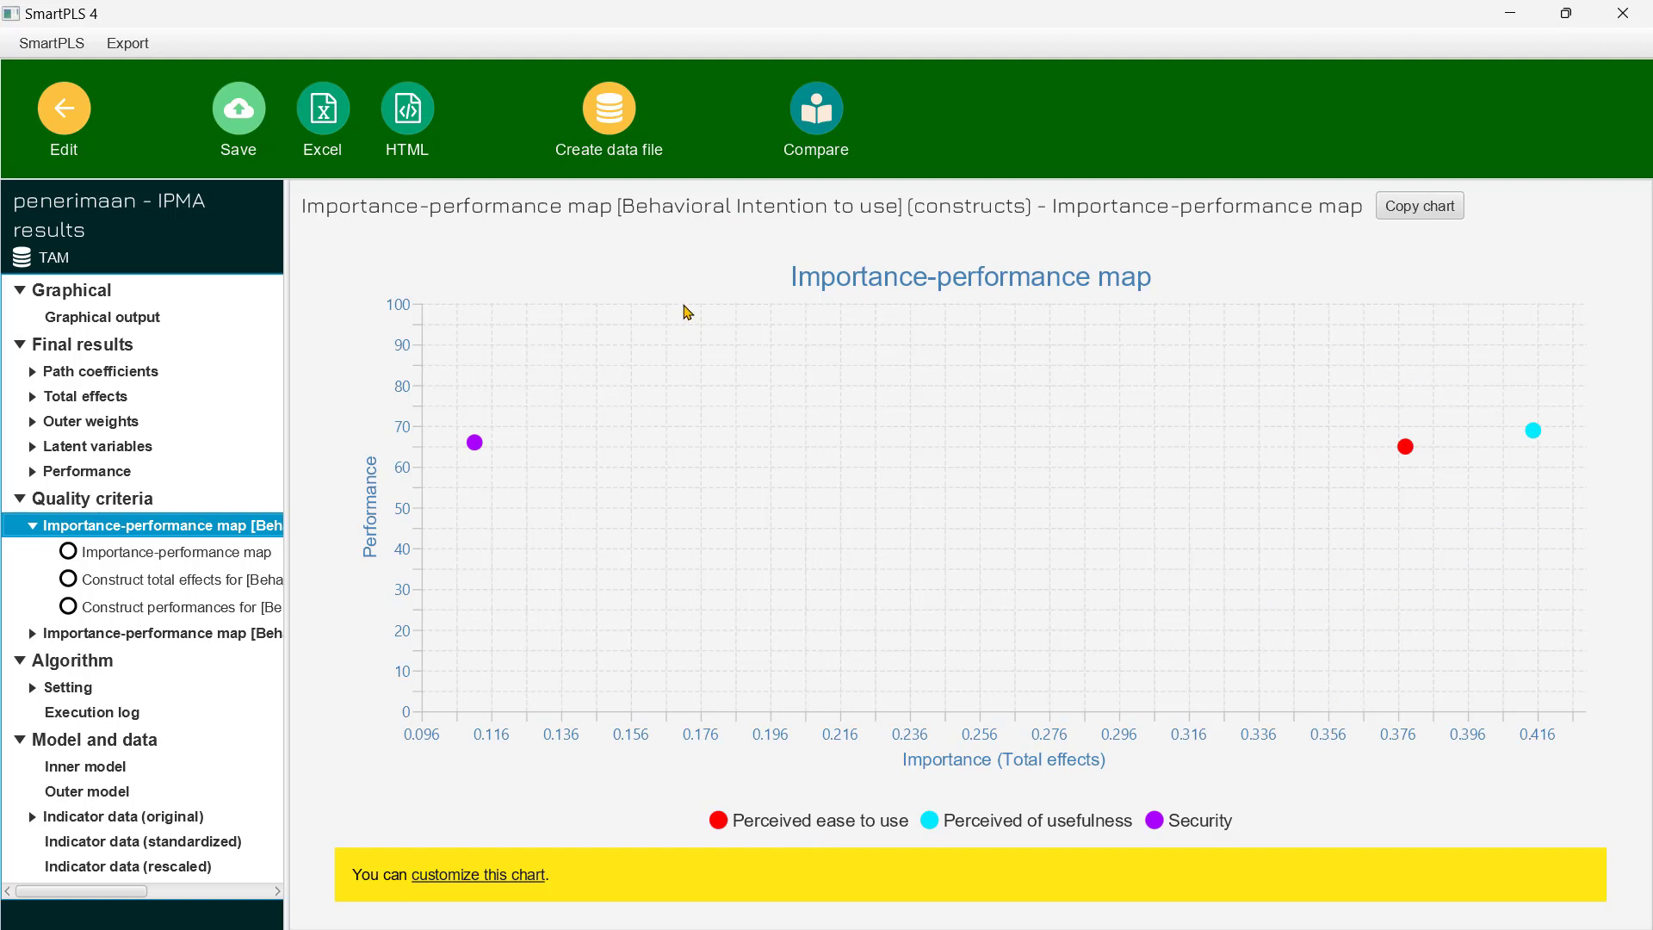
pyautogui.click(64, 107)
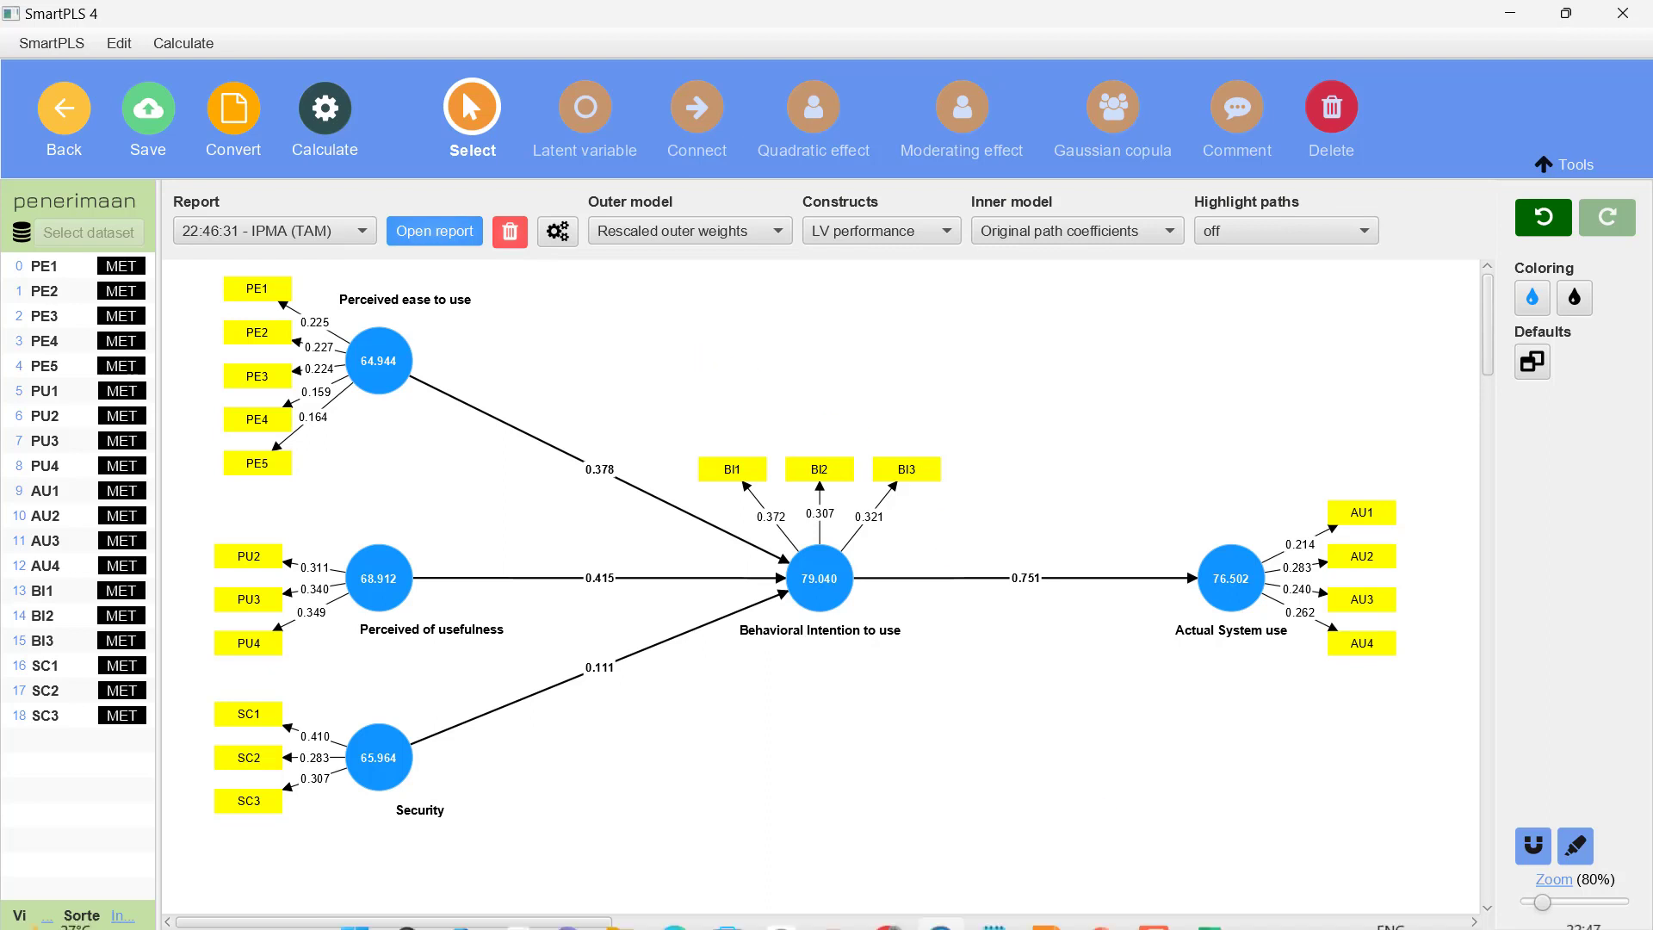
pyautogui.moveTo(1153, 901)
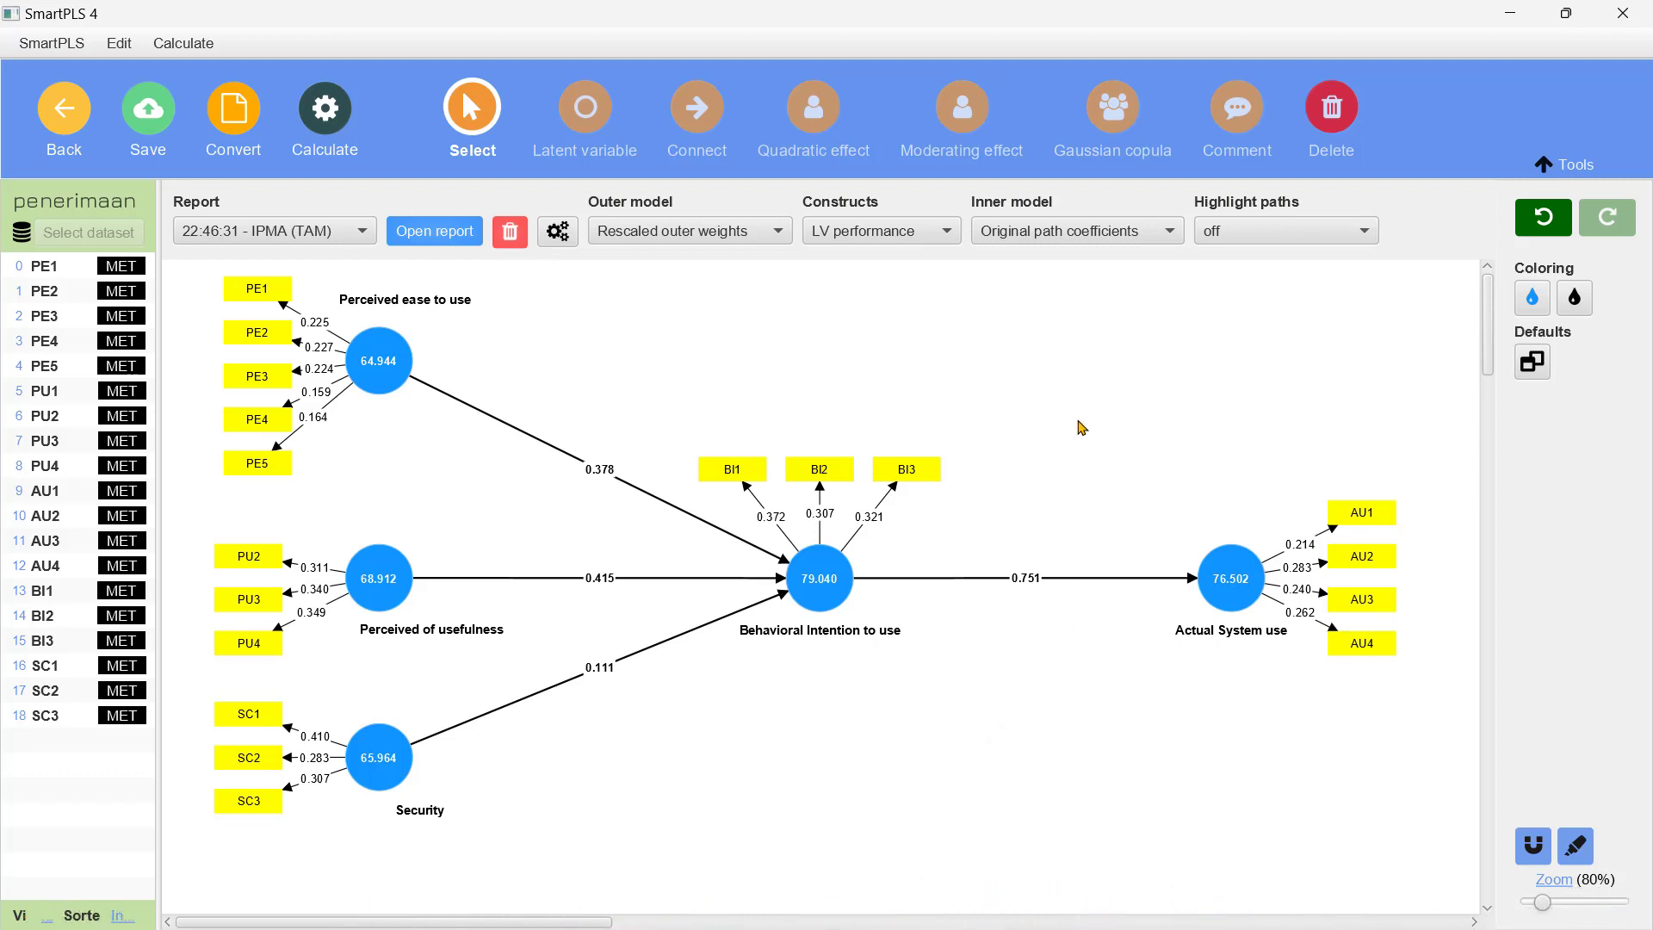
pyautogui.click(1154, 904)
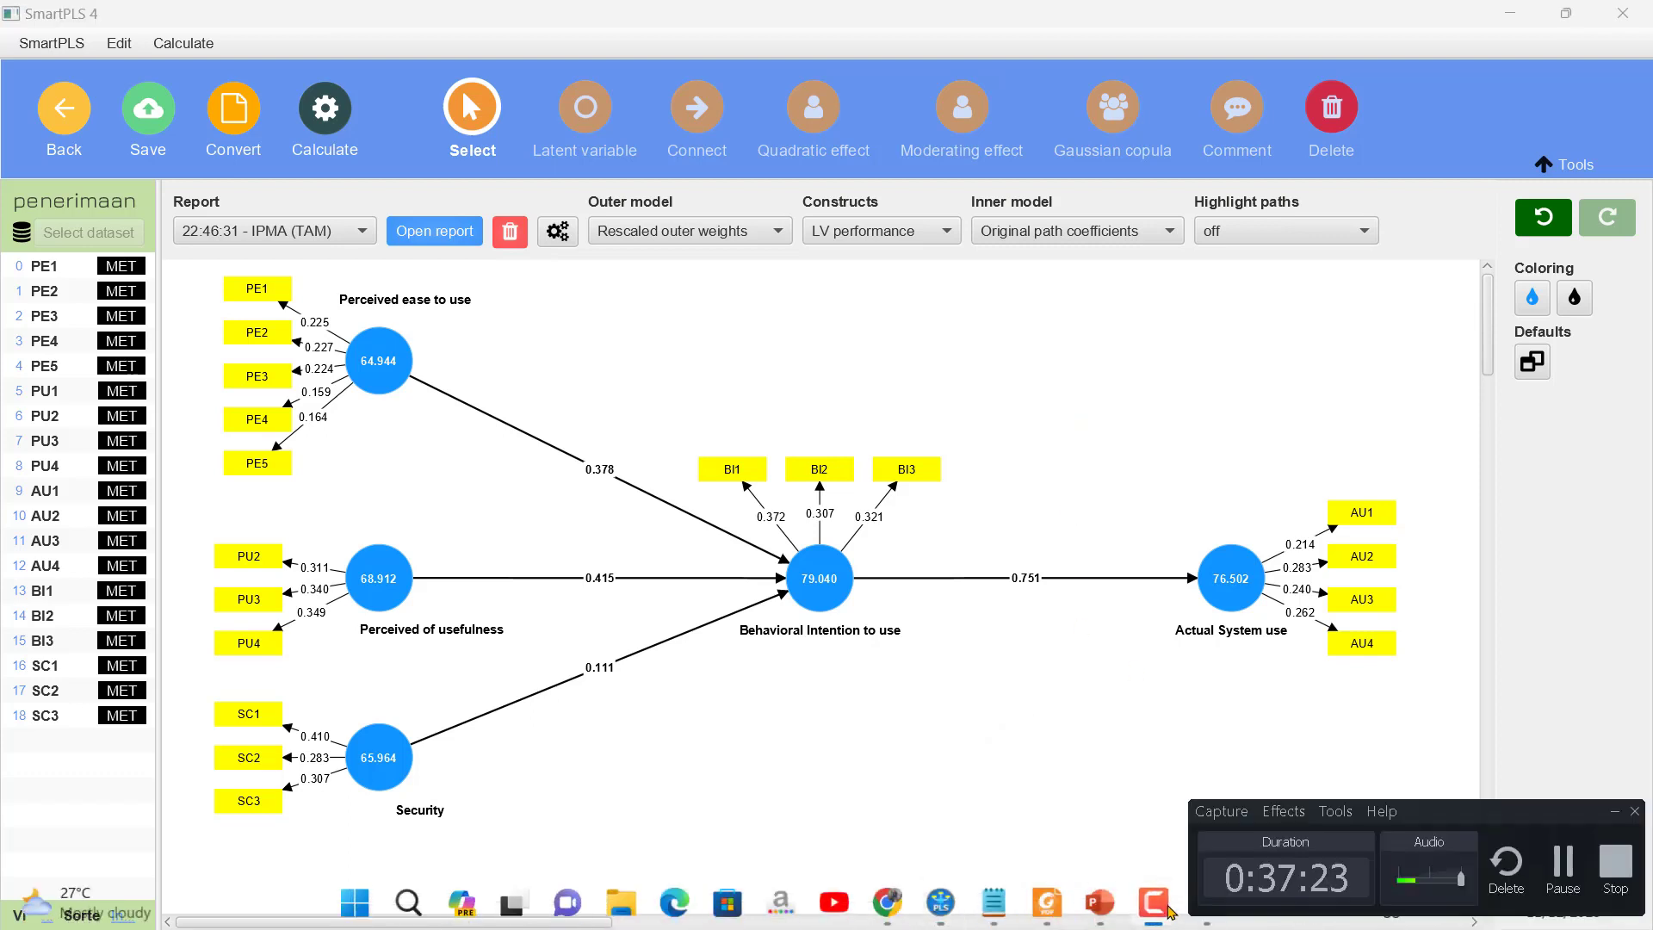